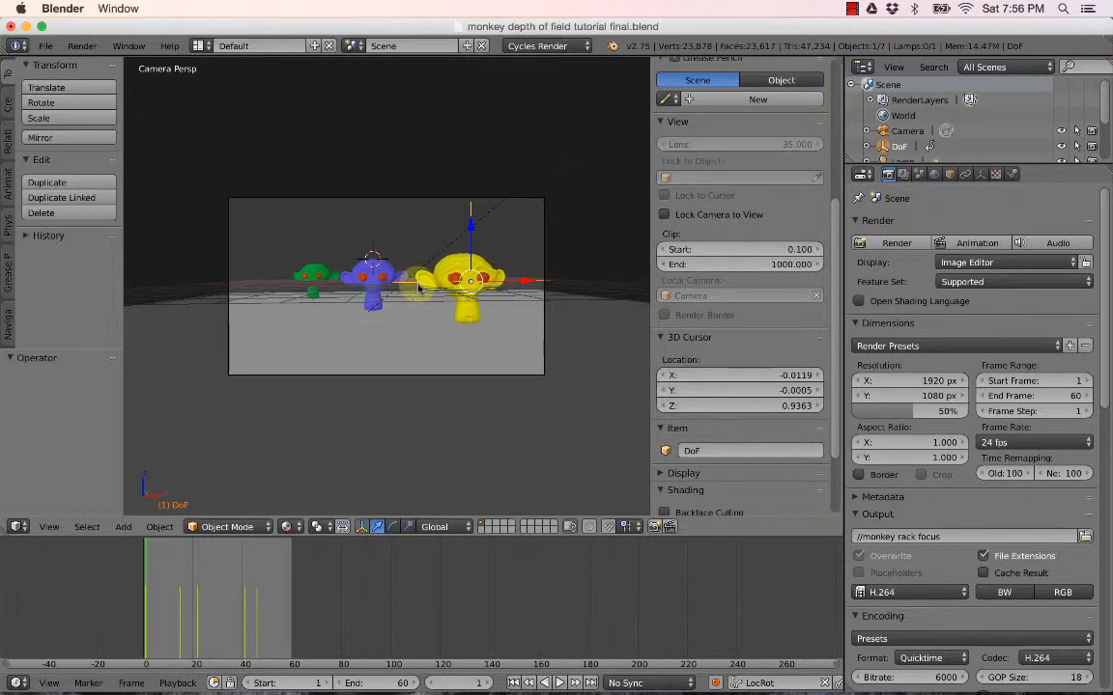
# Play the existing monkey animation briefly, and set the timeline's end frame to 100.
pyautogui.click(557, 684)
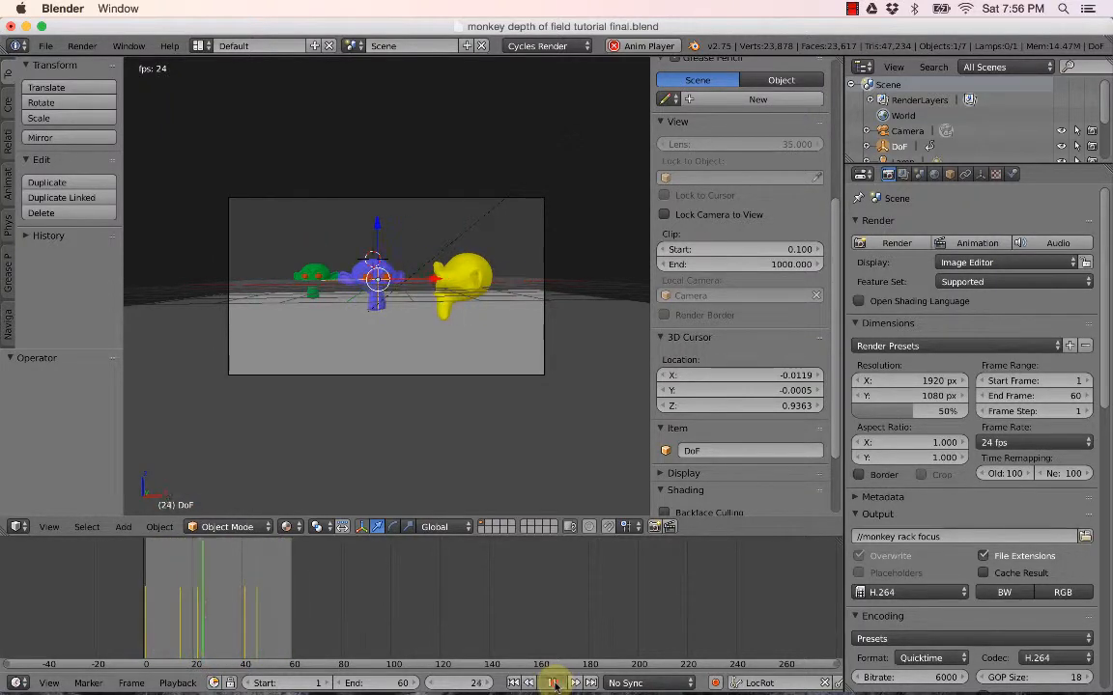
pyautogui.click(554, 684)
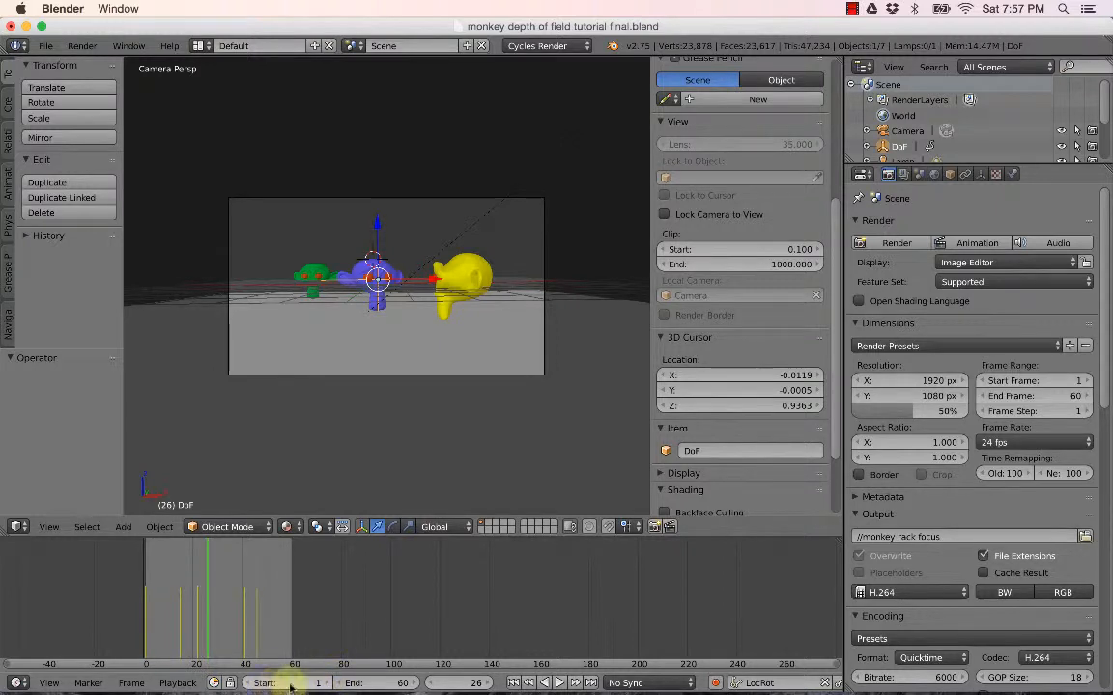
pyautogui.click(402, 687)
pyautogui.click(402, 685)
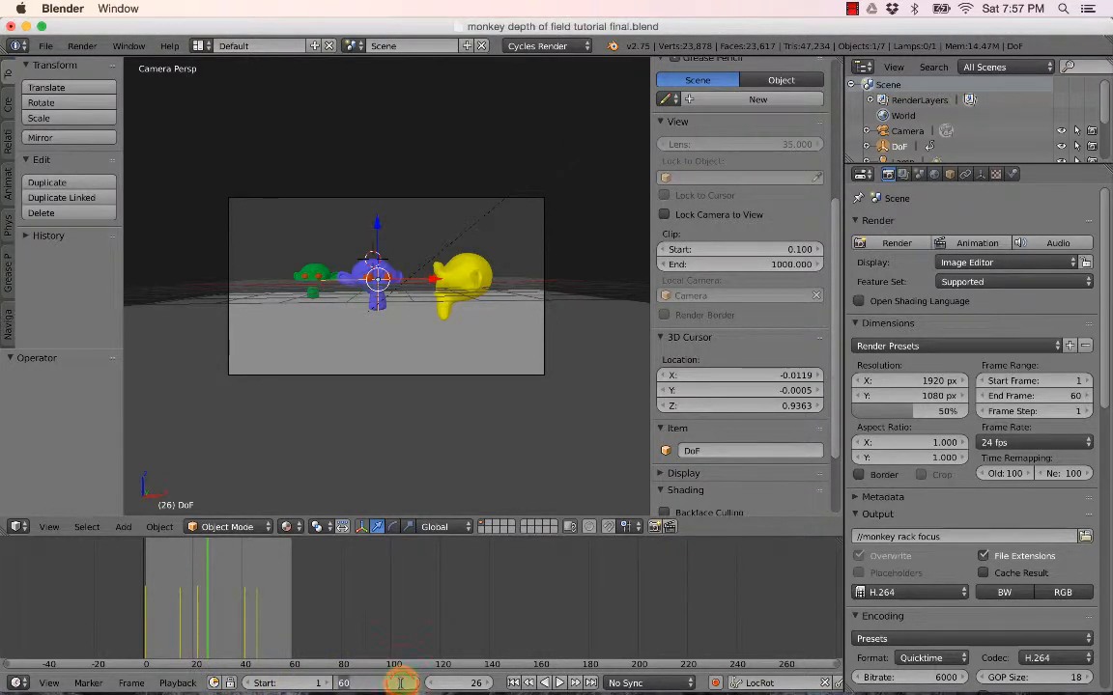
pyautogui.press('Return')
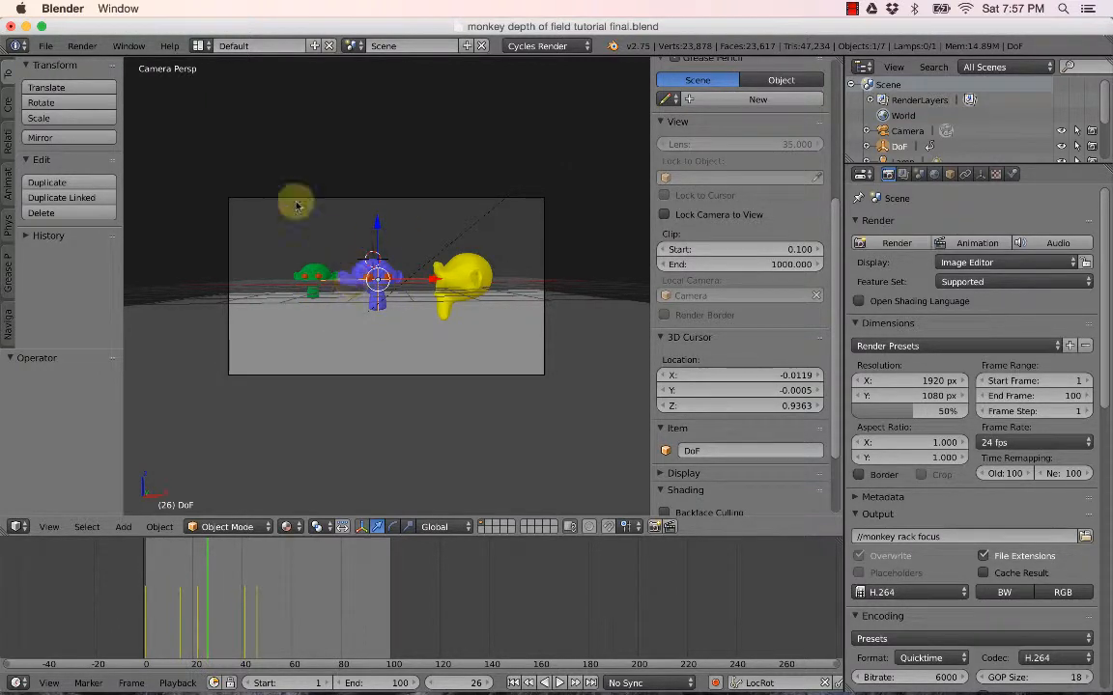
# Start appending from a library file and browse to Google Drive/ALC/Classes/Animation Class/Blender Projects.
pyautogui.click(45, 47)
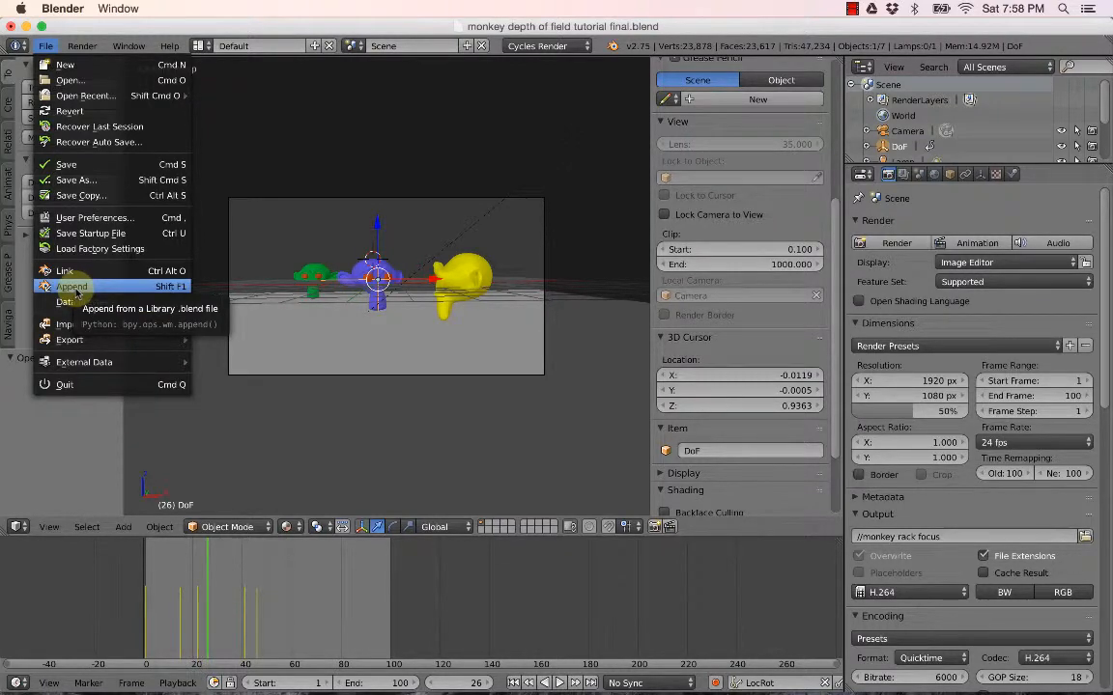
pyautogui.click(74, 288)
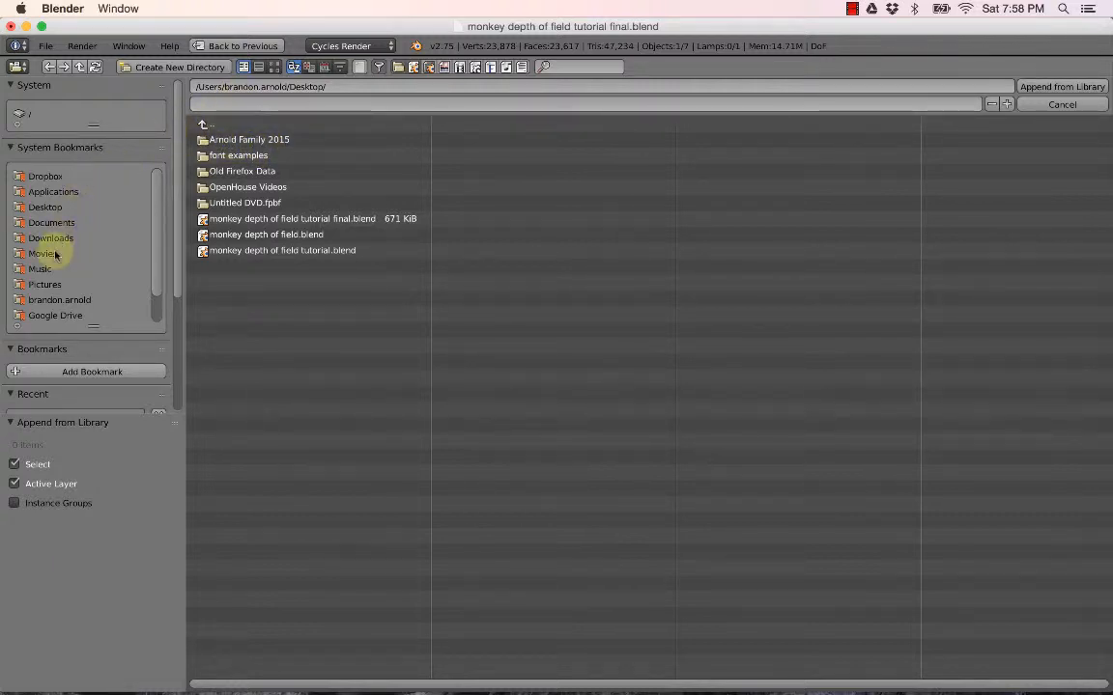
pyautogui.scroll(-2, 58, 260)
pyautogui.click(60, 284)
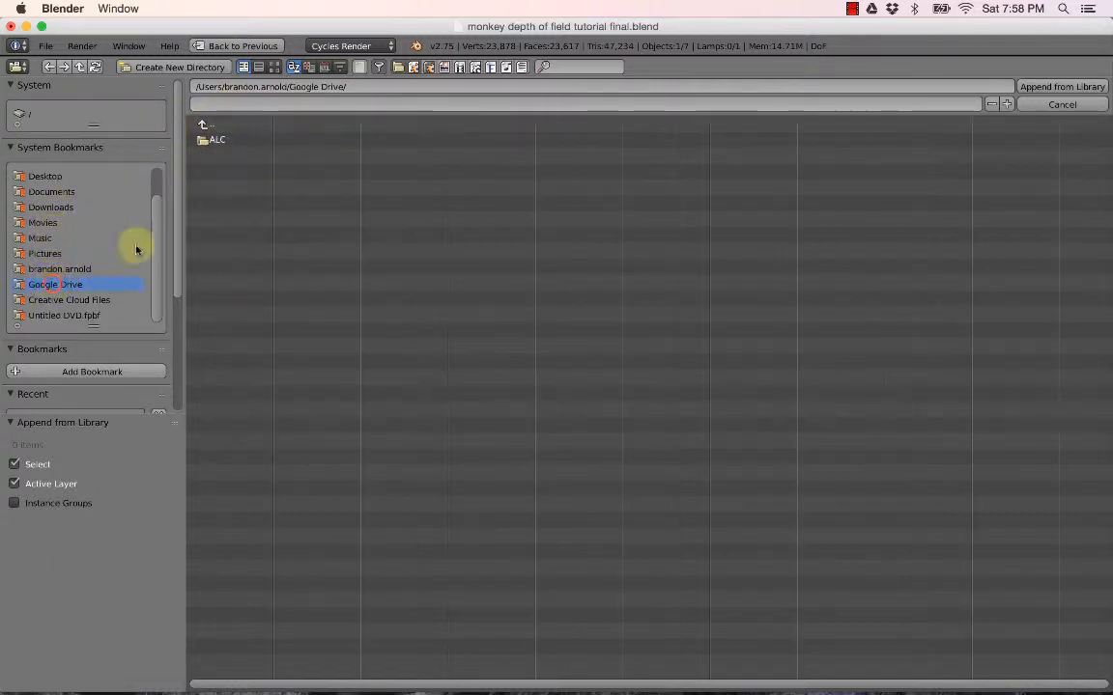
pyautogui.doubleClick(213, 140)
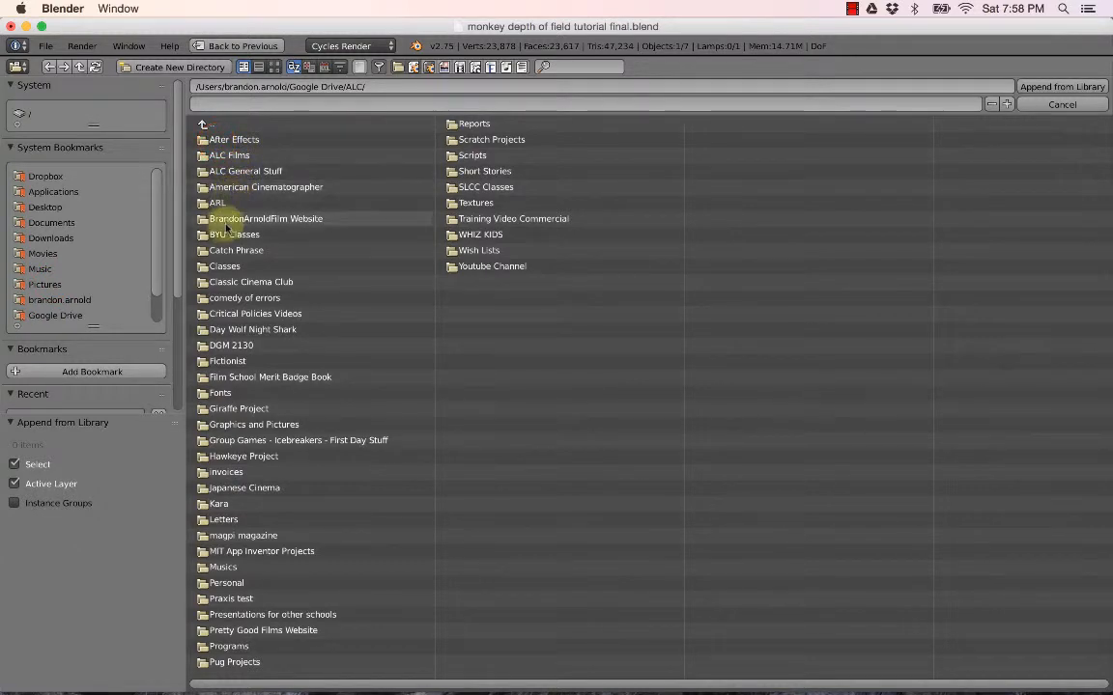
pyautogui.click(224, 264)
pyautogui.click(241, 155)
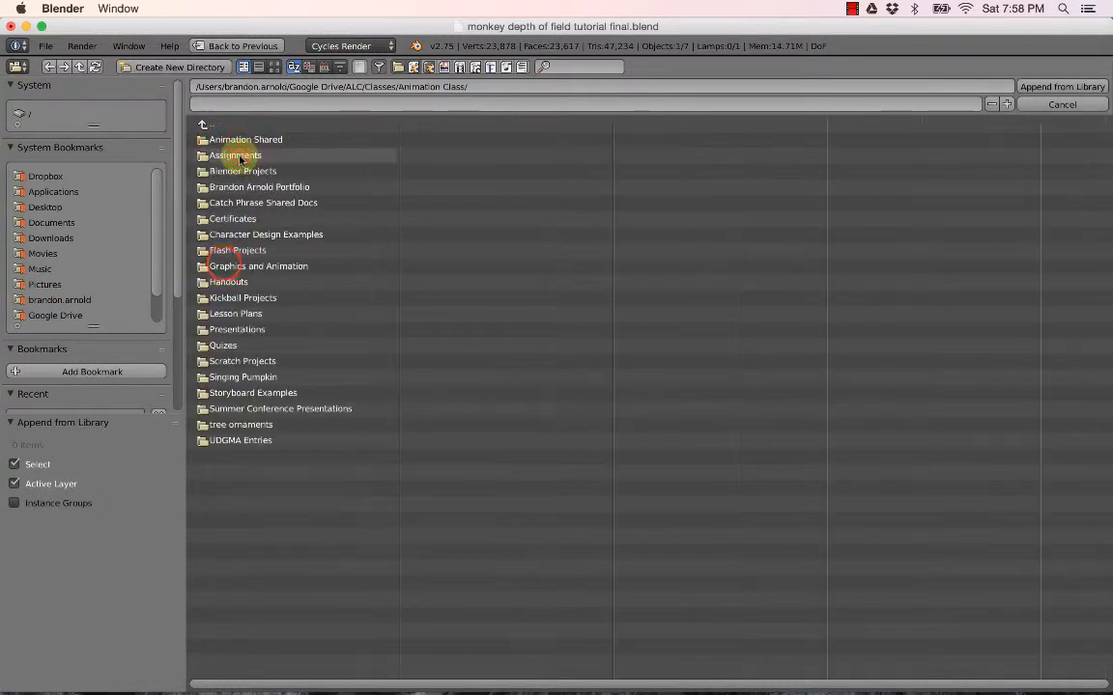
pyautogui.click(241, 171)
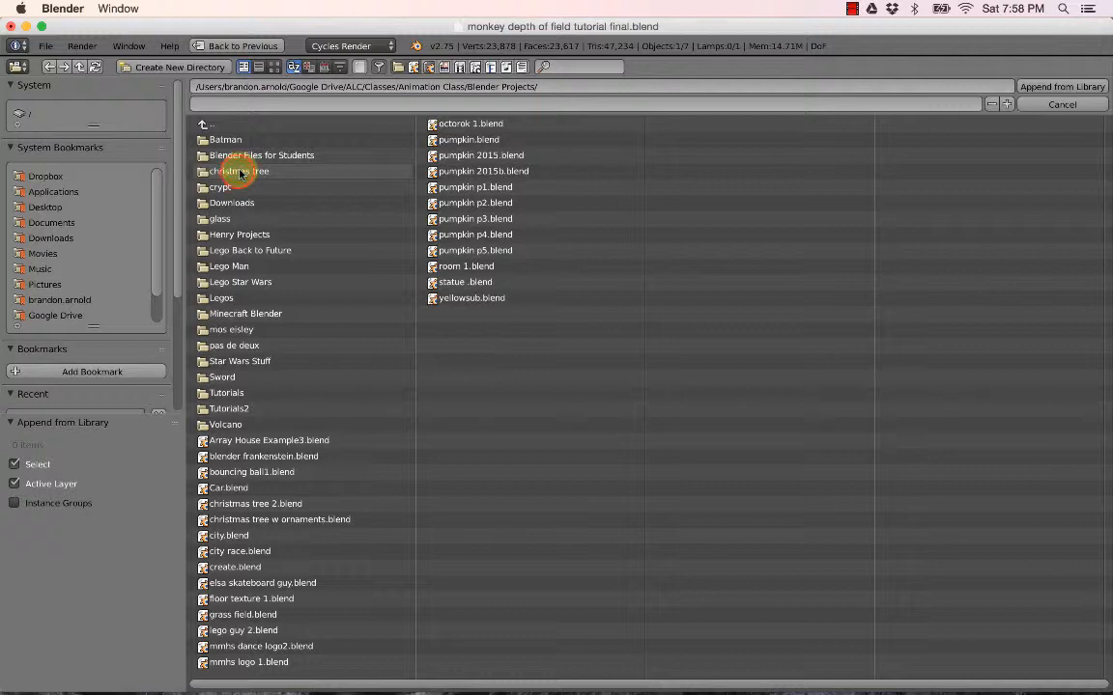
# Open the Object category of the rigged Lego Man .blend file in the Legos folder.
pyautogui.click(234, 267)
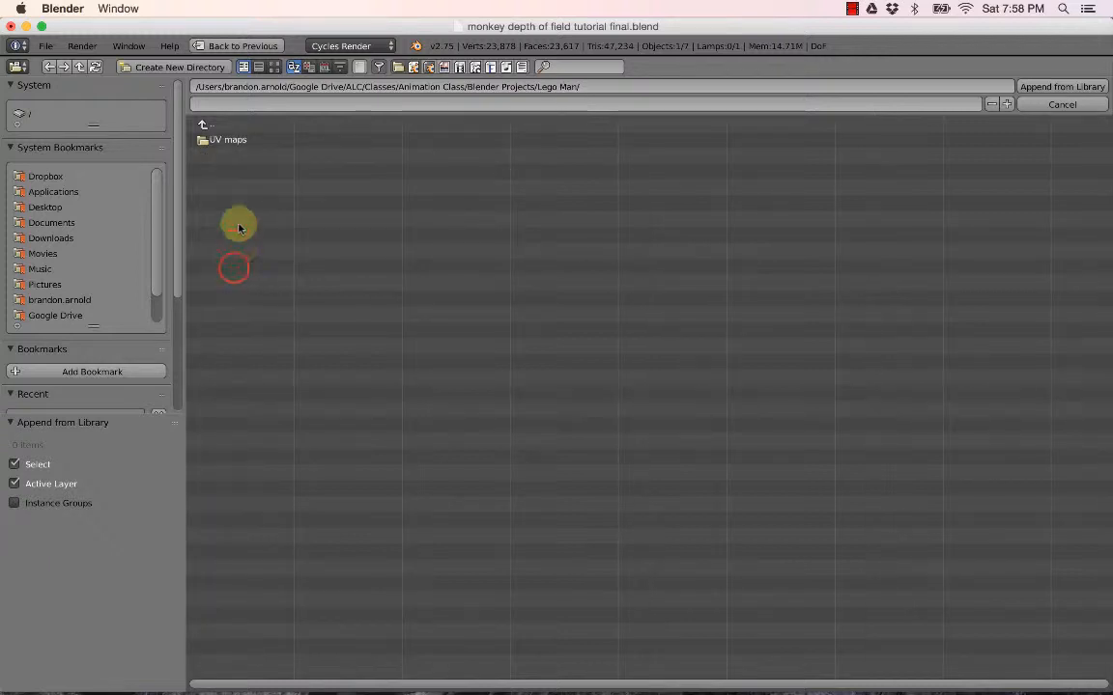
pyautogui.click(212, 123)
pyautogui.click(235, 296)
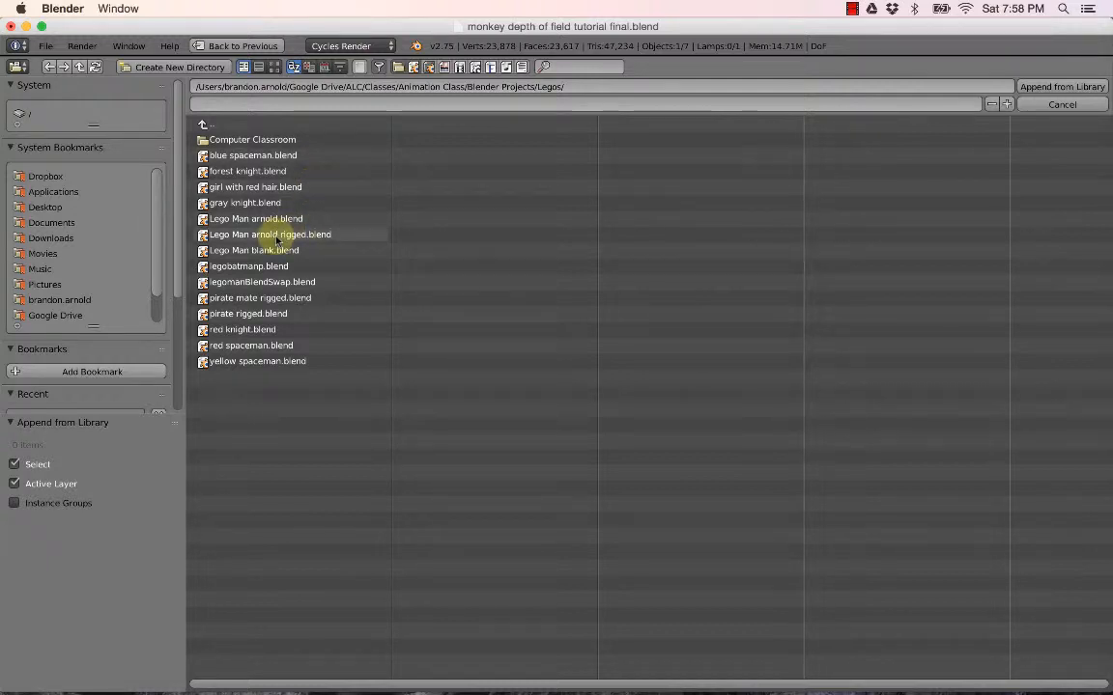
pyautogui.moveTo(361, 679)
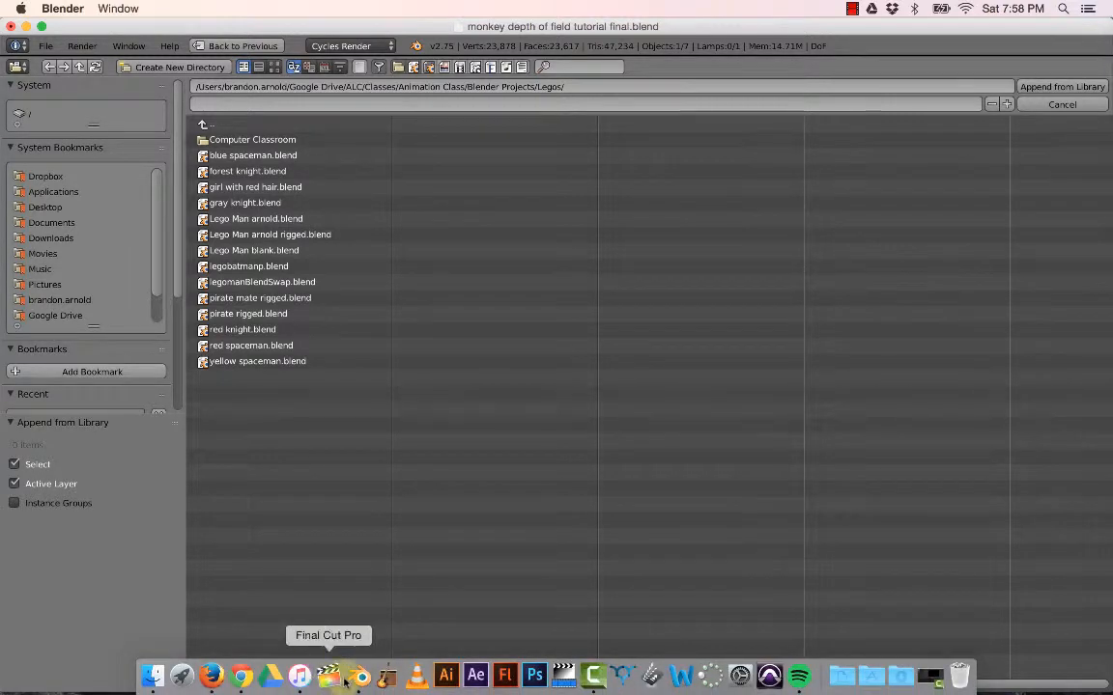
pyautogui.click(355, 676)
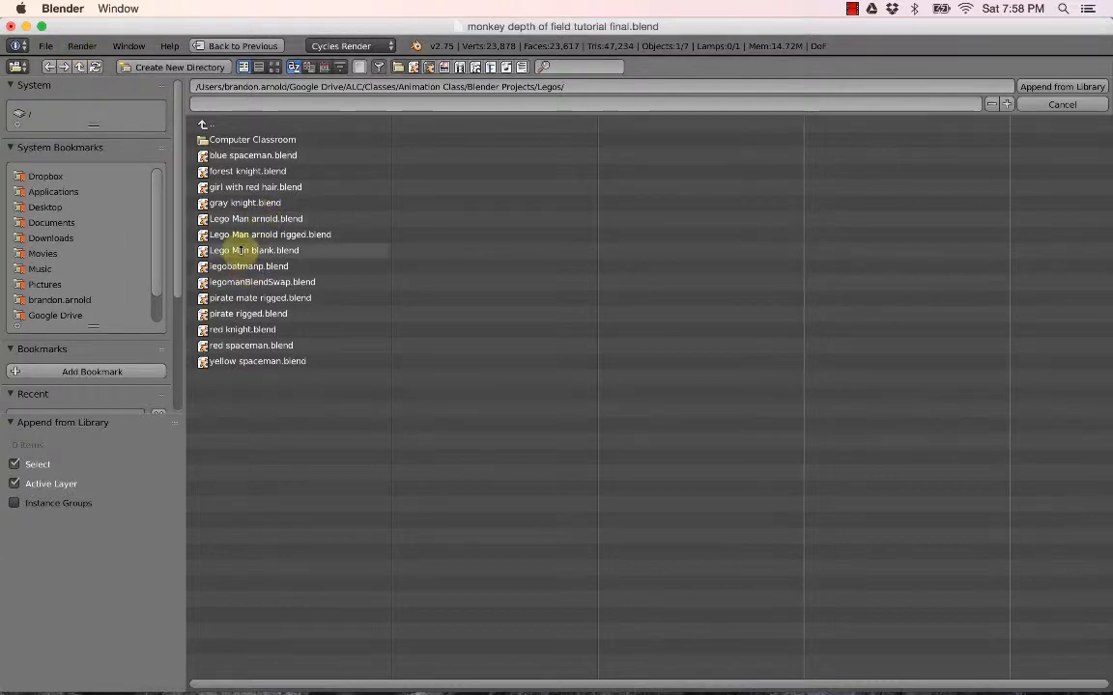
pyautogui.click(240, 234)
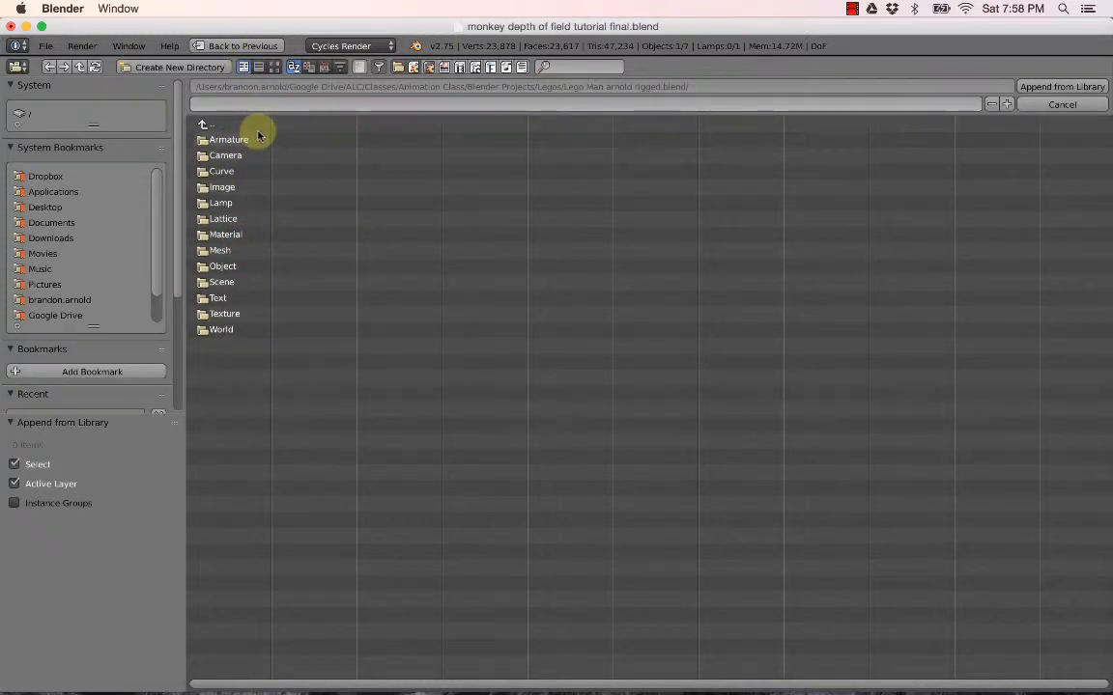
pyautogui.click(222, 267)
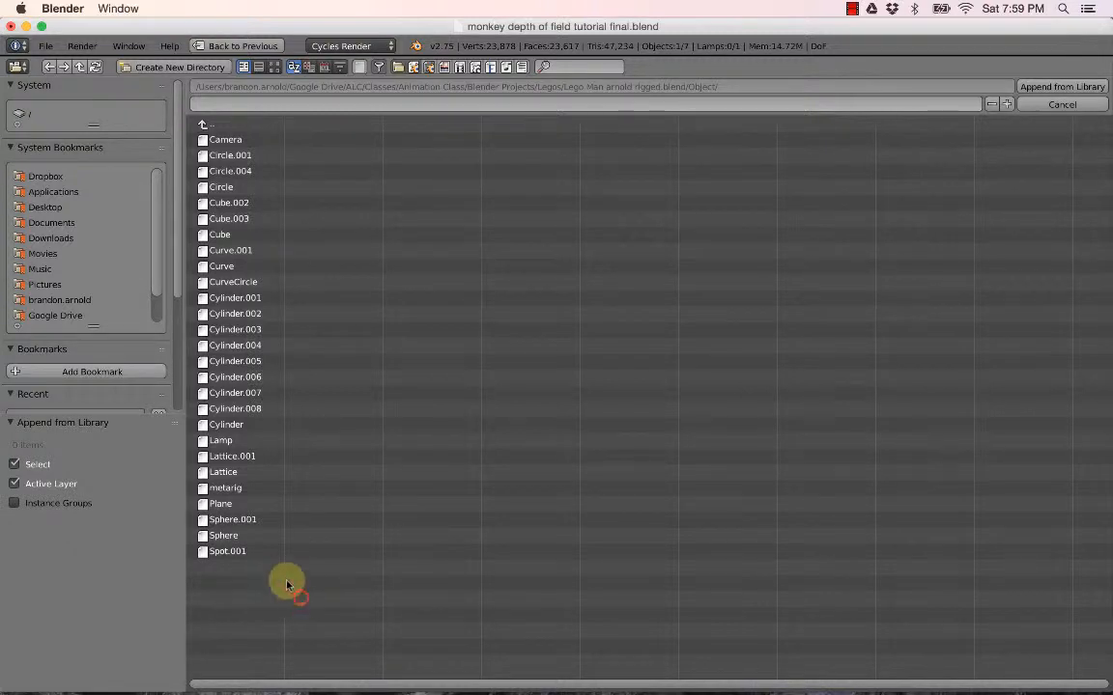
# Append all of the file's objects except Camera, Lamp and Spot.001 to the scene.
pyautogui.moveTo(299, 595); pyautogui.dragTo(271, 149)
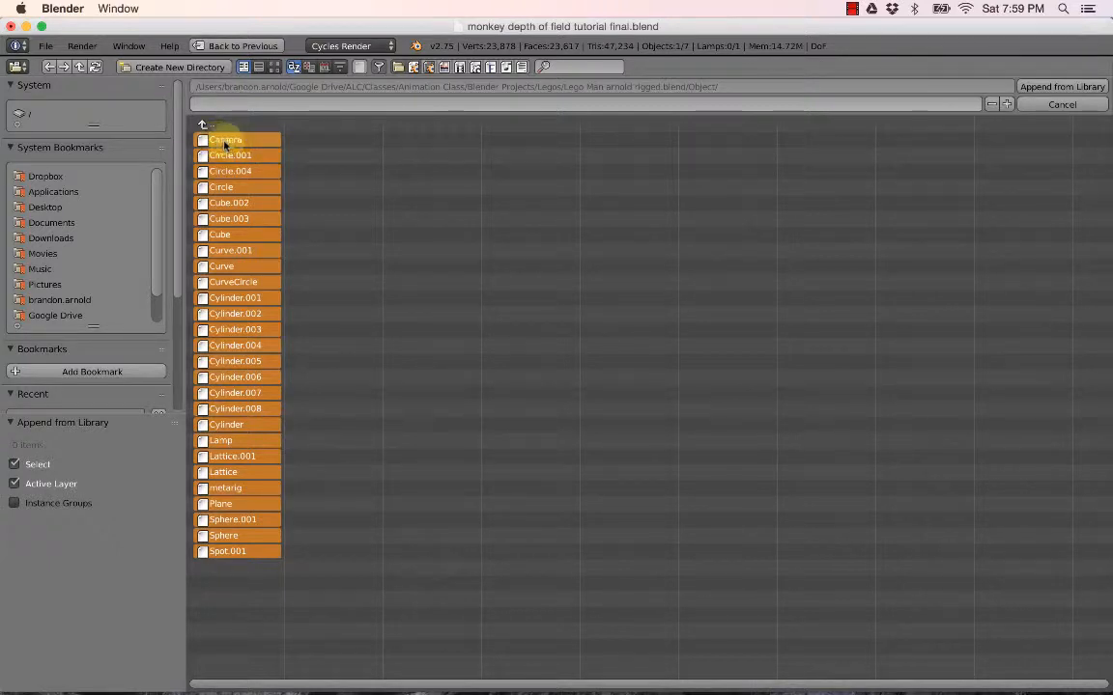
pyautogui.keyDown('shift'); pyautogui.click(226, 143); pyautogui.keyUp('shift')
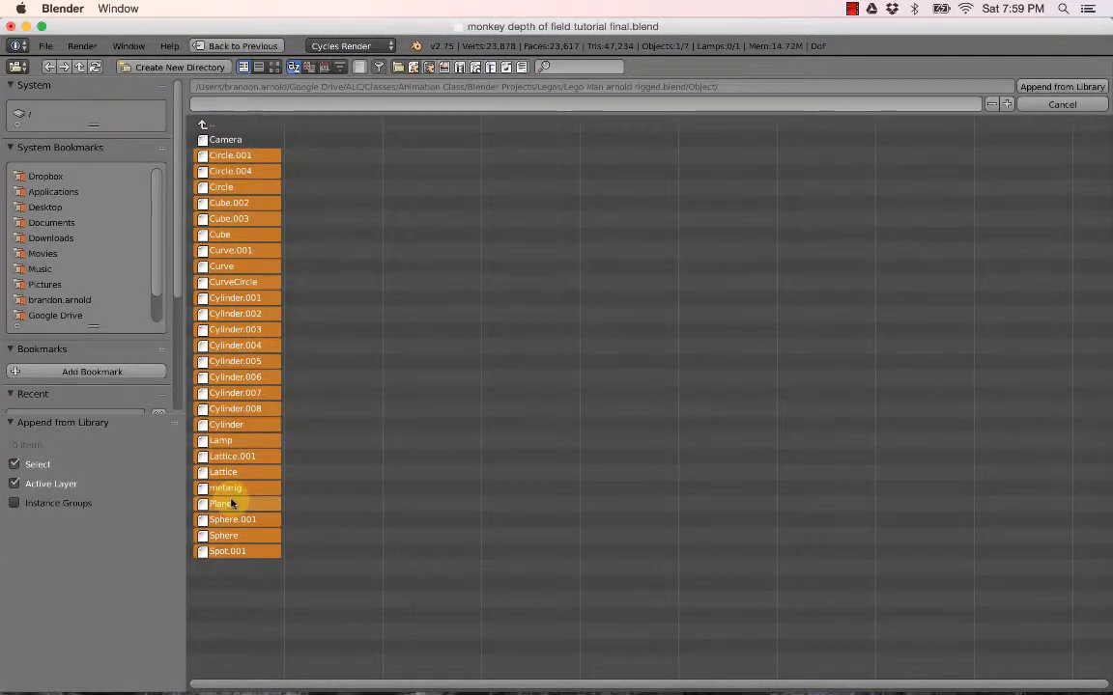
pyautogui.keyDown('shift'); pyautogui.click(226, 441); pyautogui.keyUp('shift')
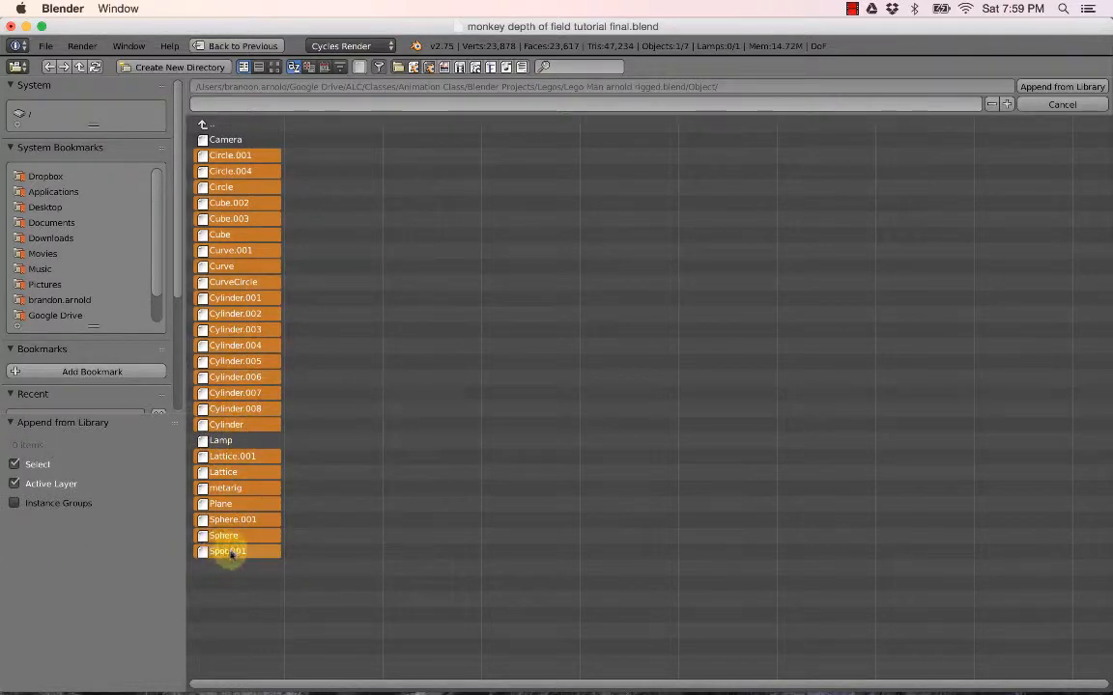
pyautogui.keyDown('shift'); pyautogui.click(223, 553); pyautogui.keyUp('shift')
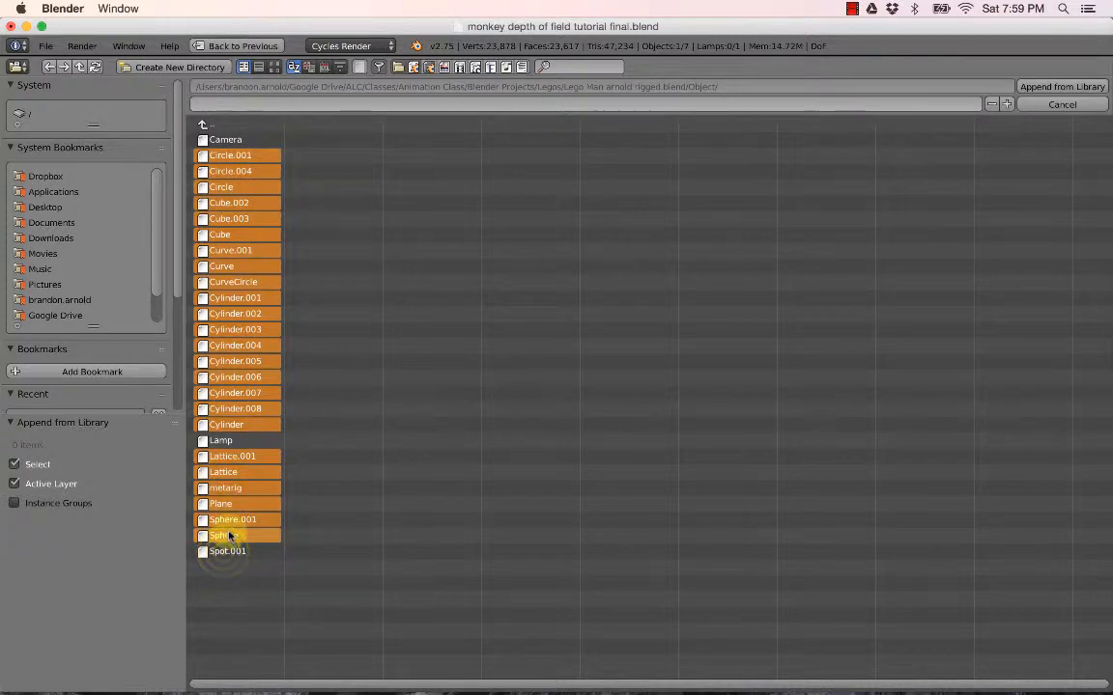
pyautogui.click(1051, 89)
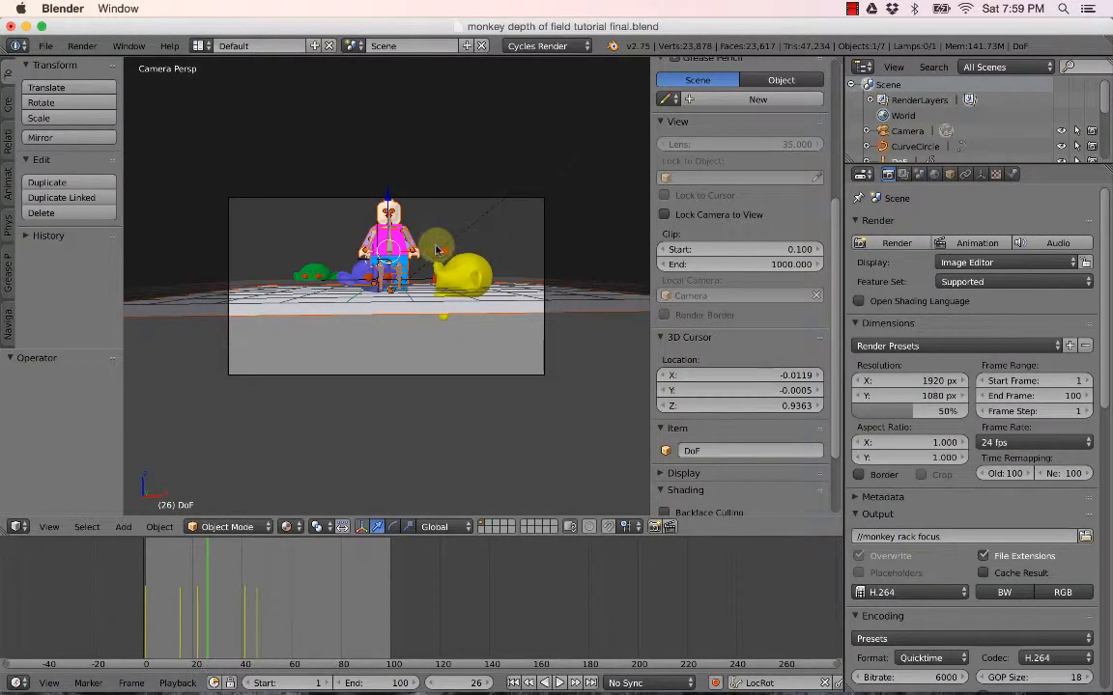
# Put the appended Lego figure's objects into a new group named Lego.
pyautogui.press('Home')
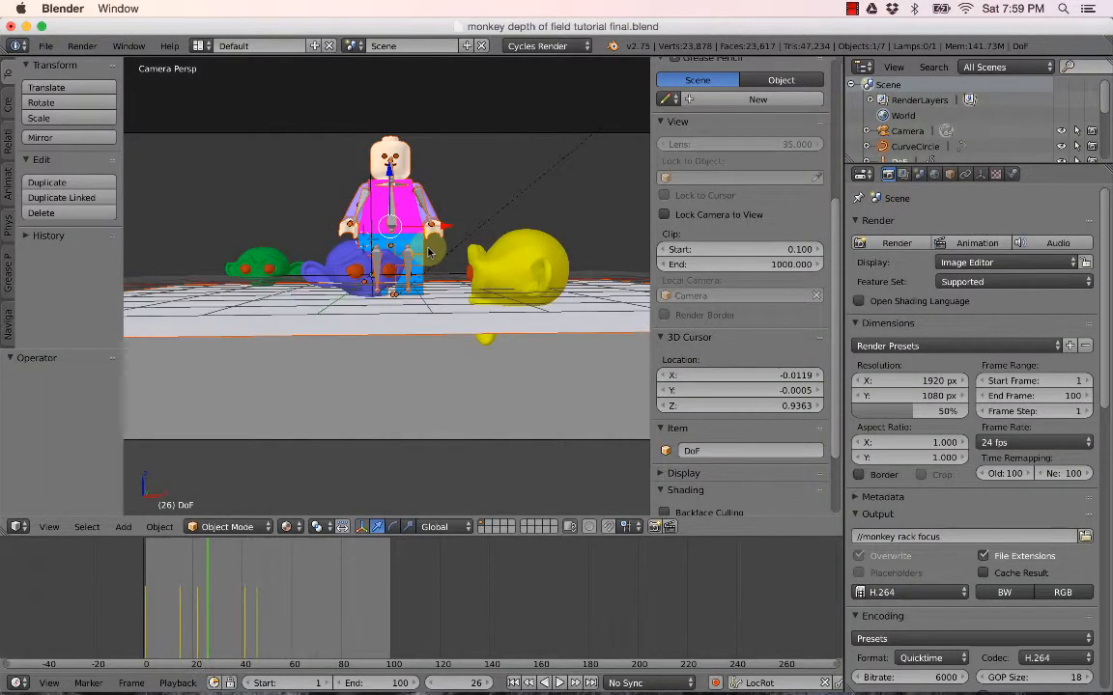
pyautogui.scroll(1, 430, 253)
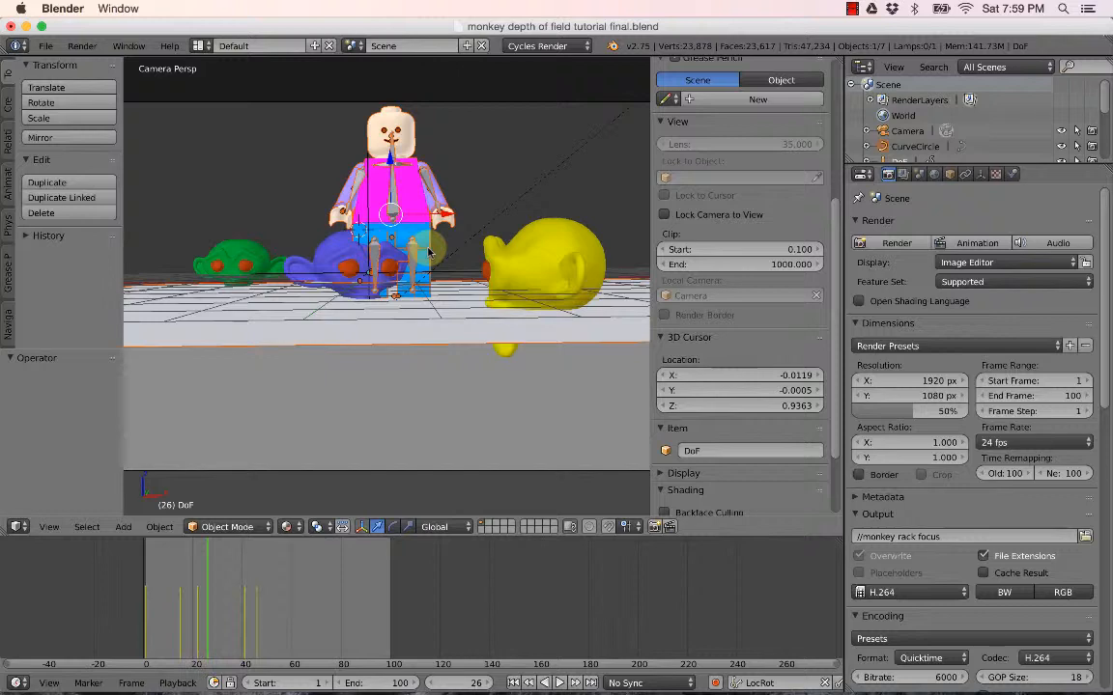
pyautogui.moveTo(472, 174); pyautogui.dragTo(435, 242, button='middle')
pyautogui.scroll(3, 434, 241)
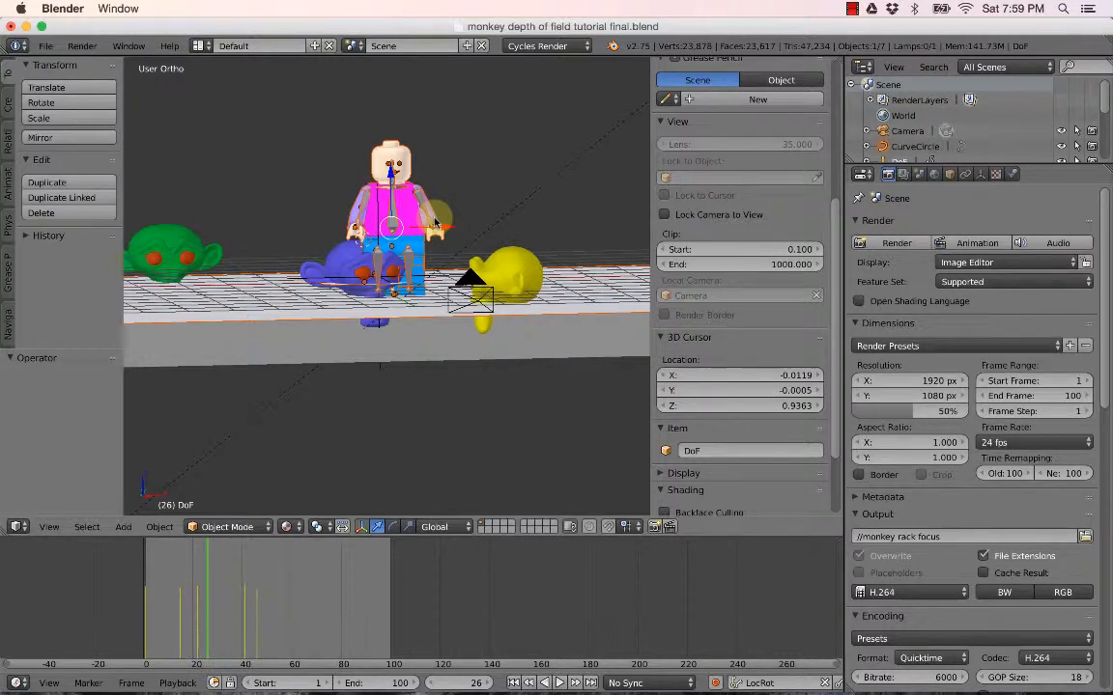
pyautogui.hotkey('ctrl', 'g')
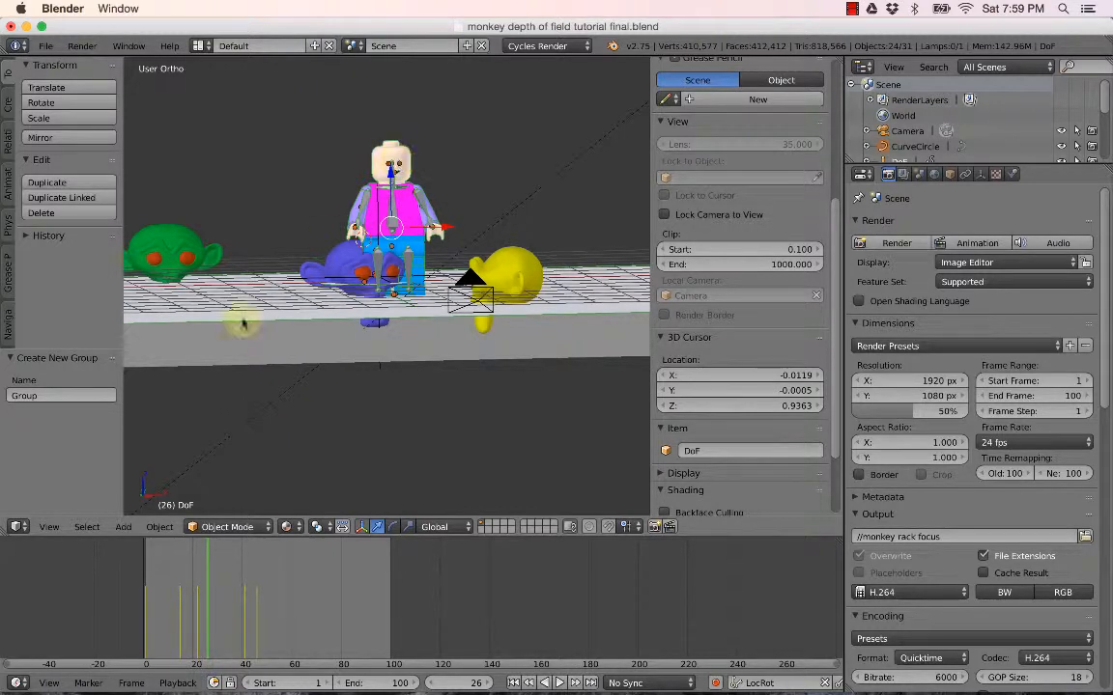
pyautogui.click(49, 396)
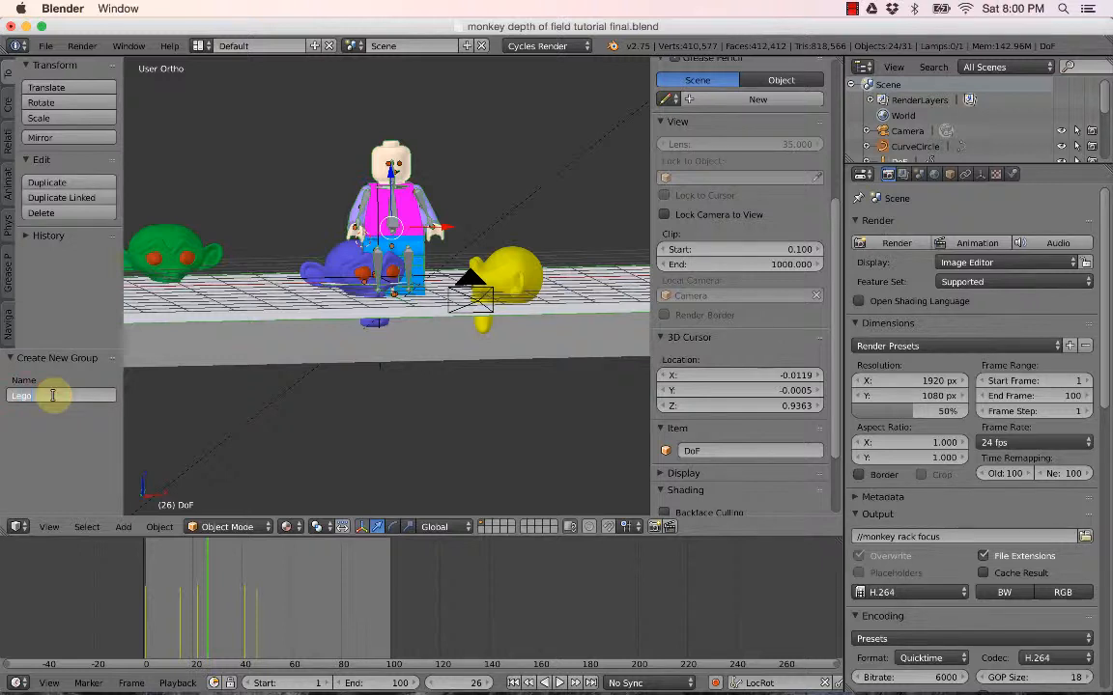
pyautogui.press('Return')
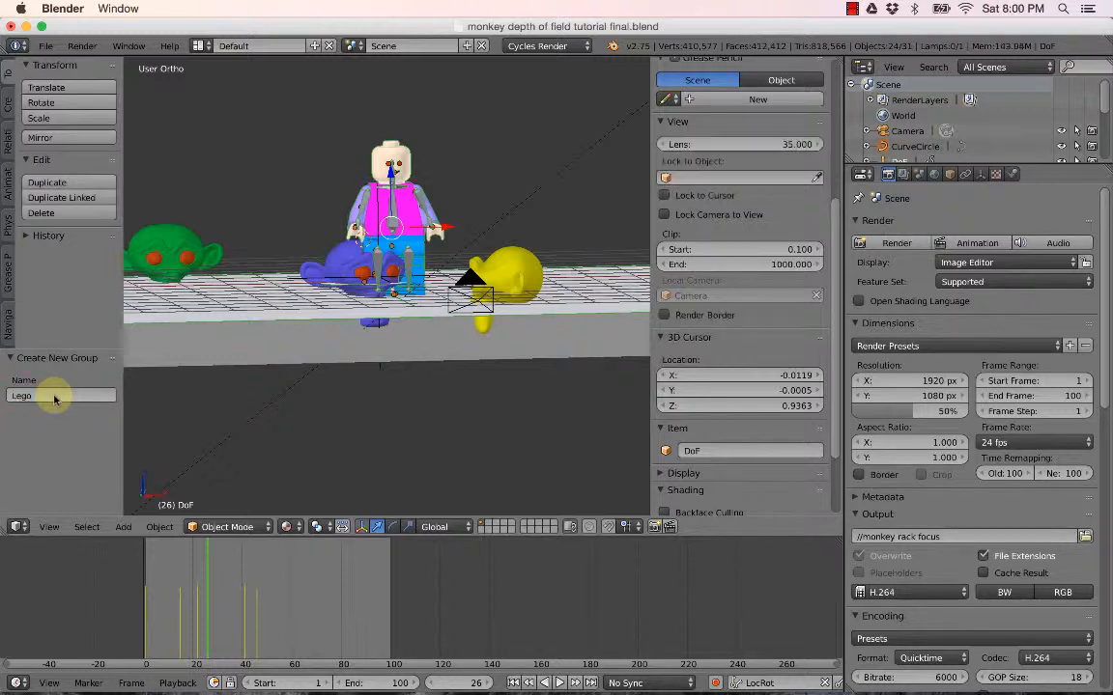
# Select the monkeys, the DoF empty and the Lego torso one at a time.
pyautogui.rightClick(346, 256)
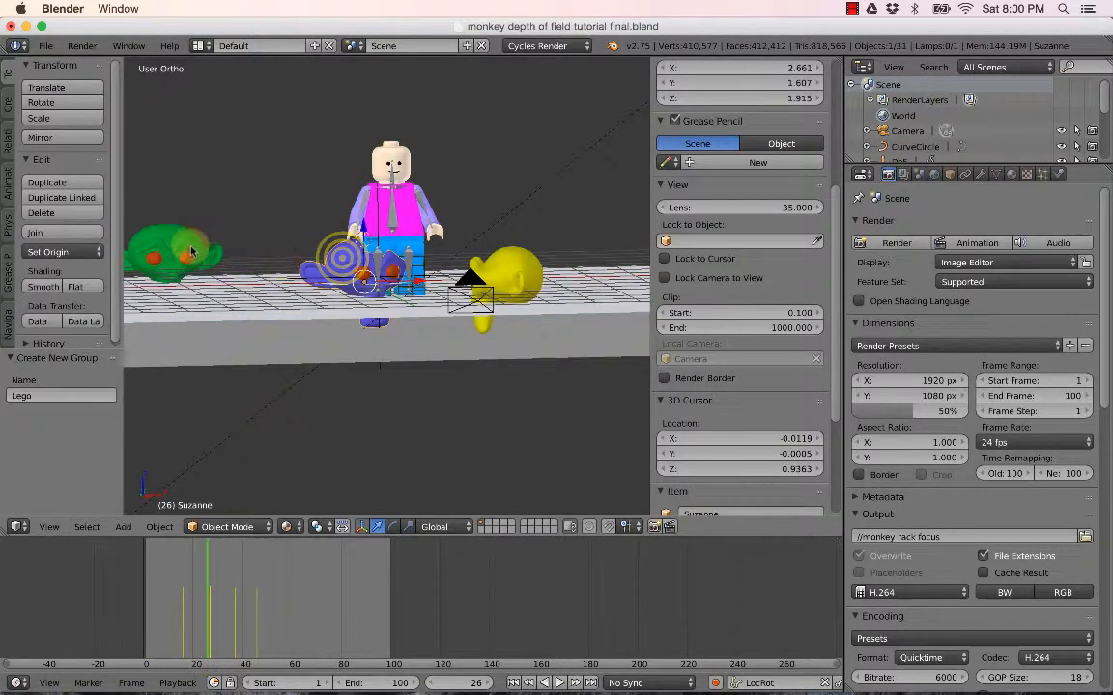
pyautogui.rightClick(184, 242)
pyautogui.rightClick(377, 223)
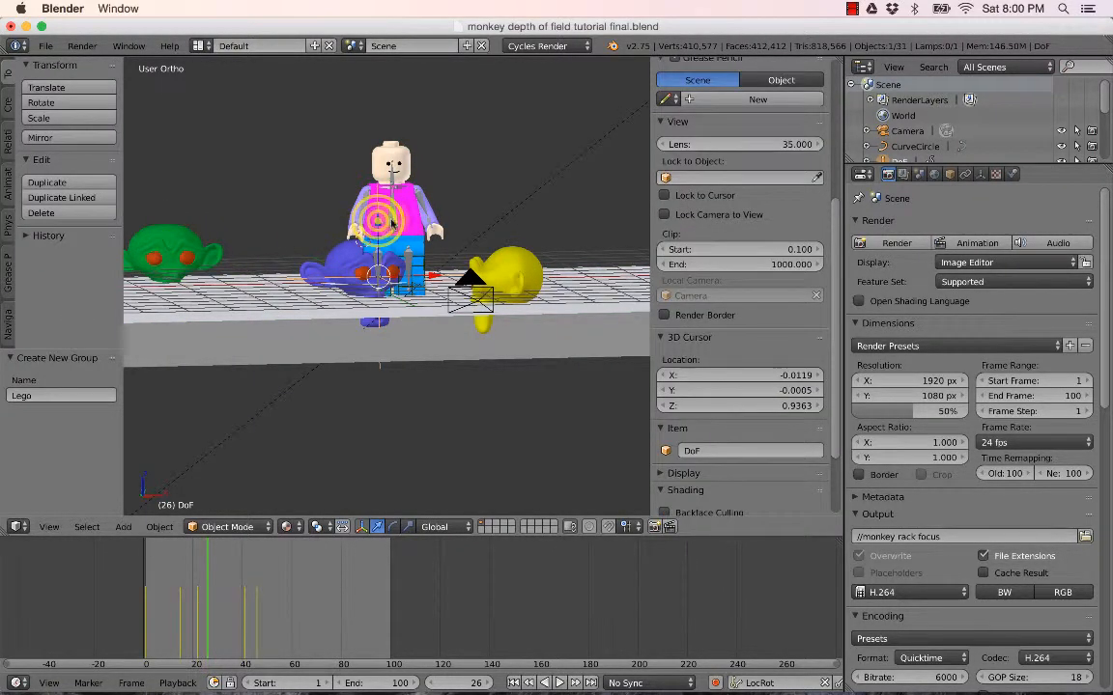
pyautogui.rightClick(405, 200)
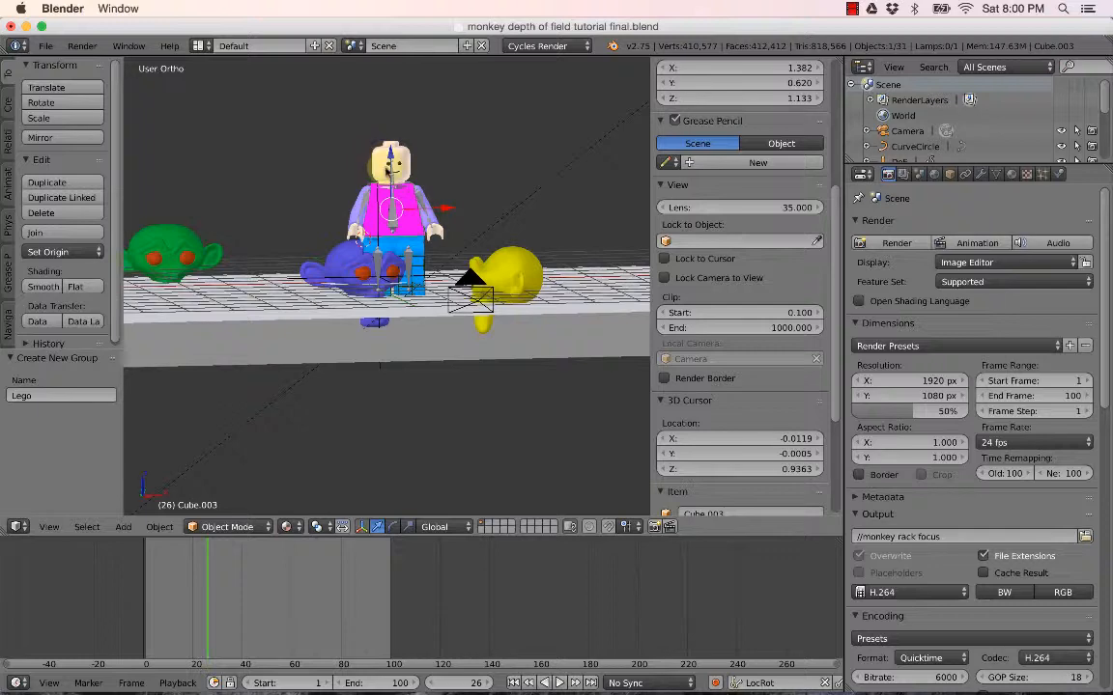
pyautogui.moveTo(335, 123); pyautogui.dragTo(447, 280)
pyautogui.rightClick(337, 256)
pyautogui.rightClick(376, 289)
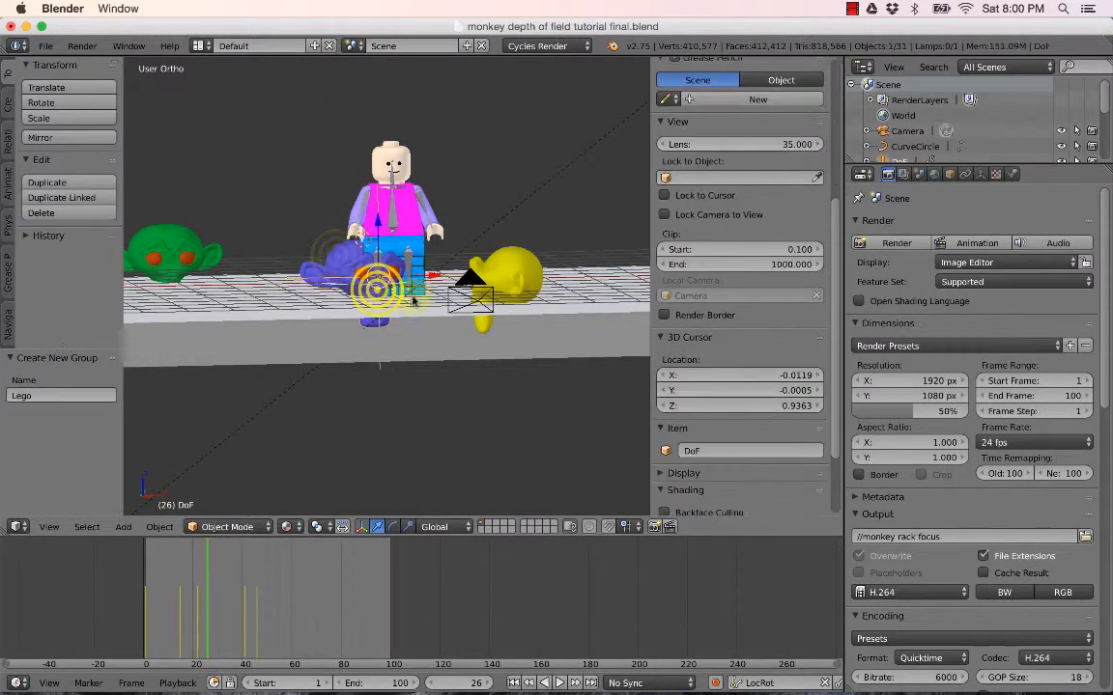
pyautogui.moveTo(522, 274); pyautogui.dragTo(452, 307, button='right')
pyautogui.rightClick(477, 301)
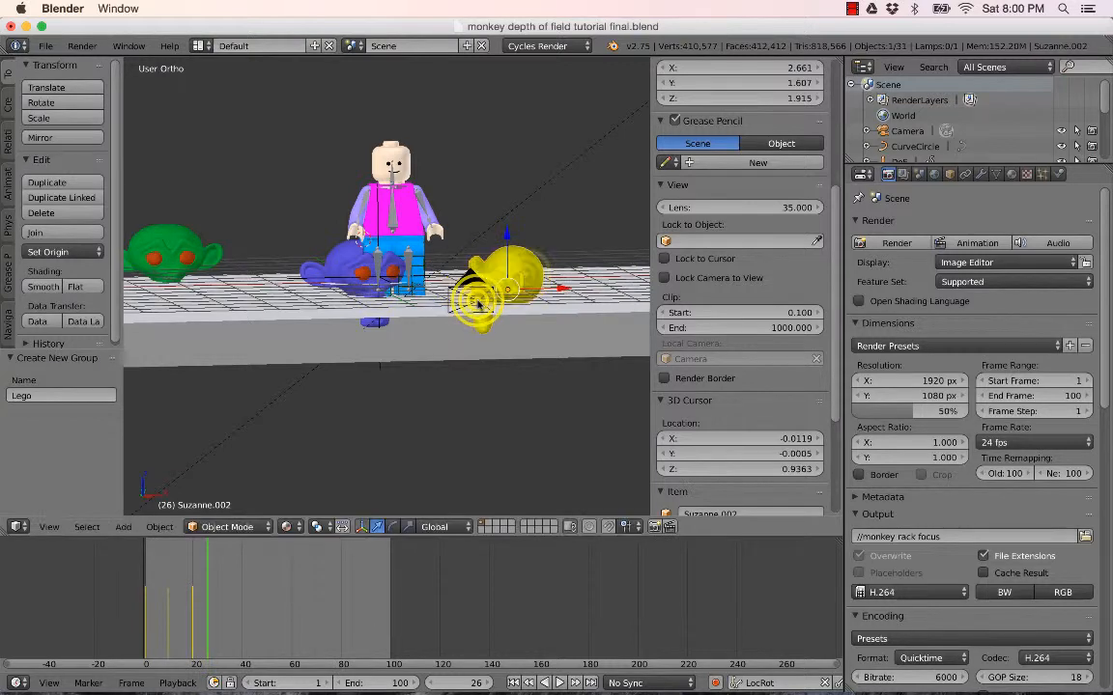
# Select the Lego figure's torso and extend the selection to all objects in its group.
pyautogui.rightClick(406, 215)
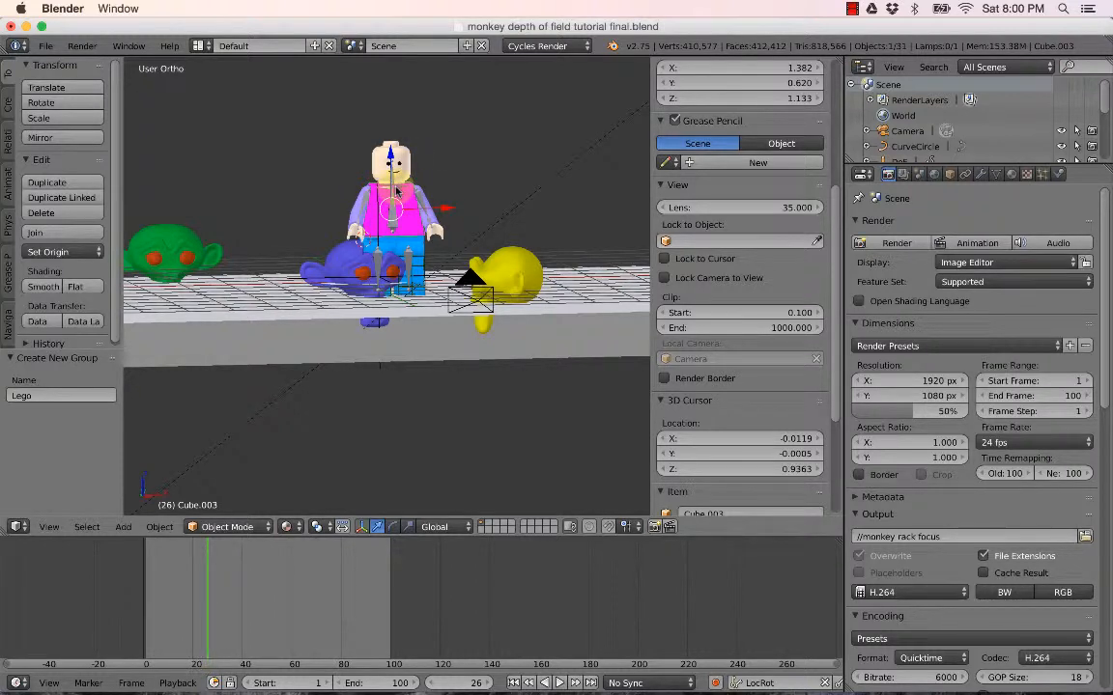
pyautogui.hotkey('shift', 'g')
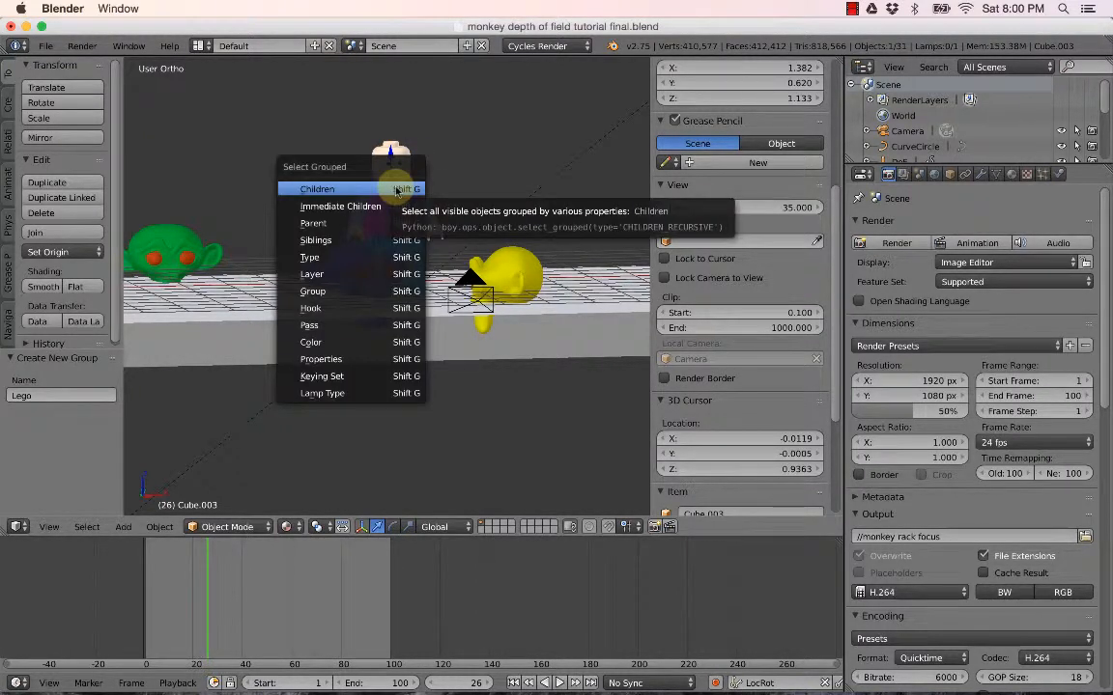
pyautogui.click(316, 293)
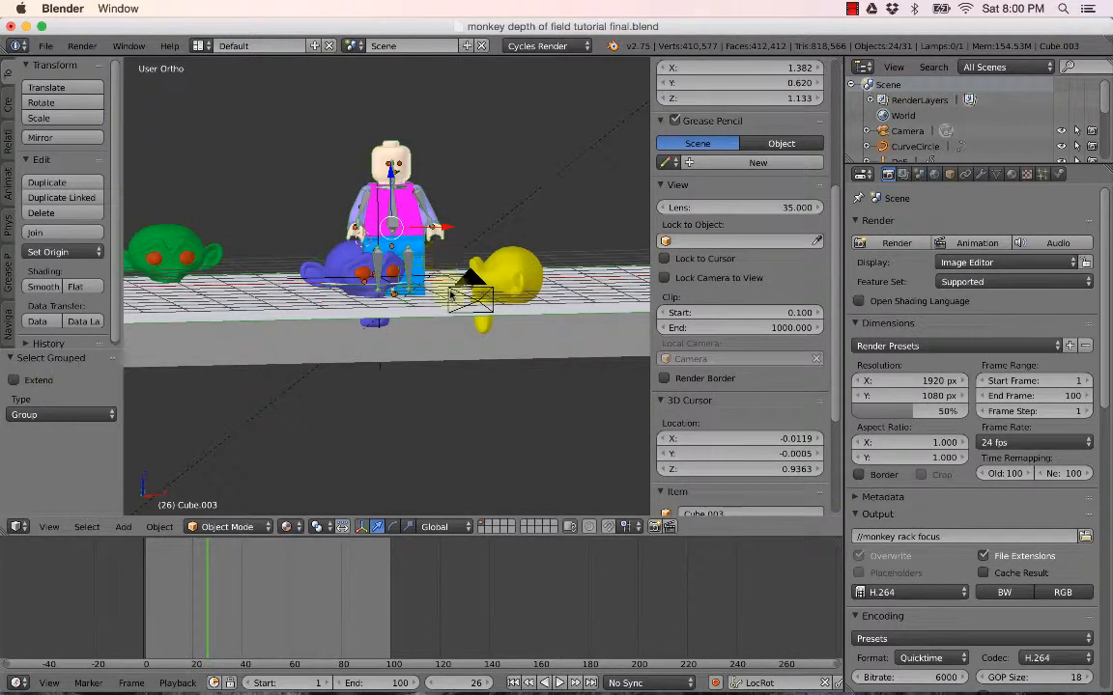
# Move the selected Lego group about -0.93 along X and -6.24 along Y, in front of the monkeys as seen from above.
pyautogui.press('KP_7')
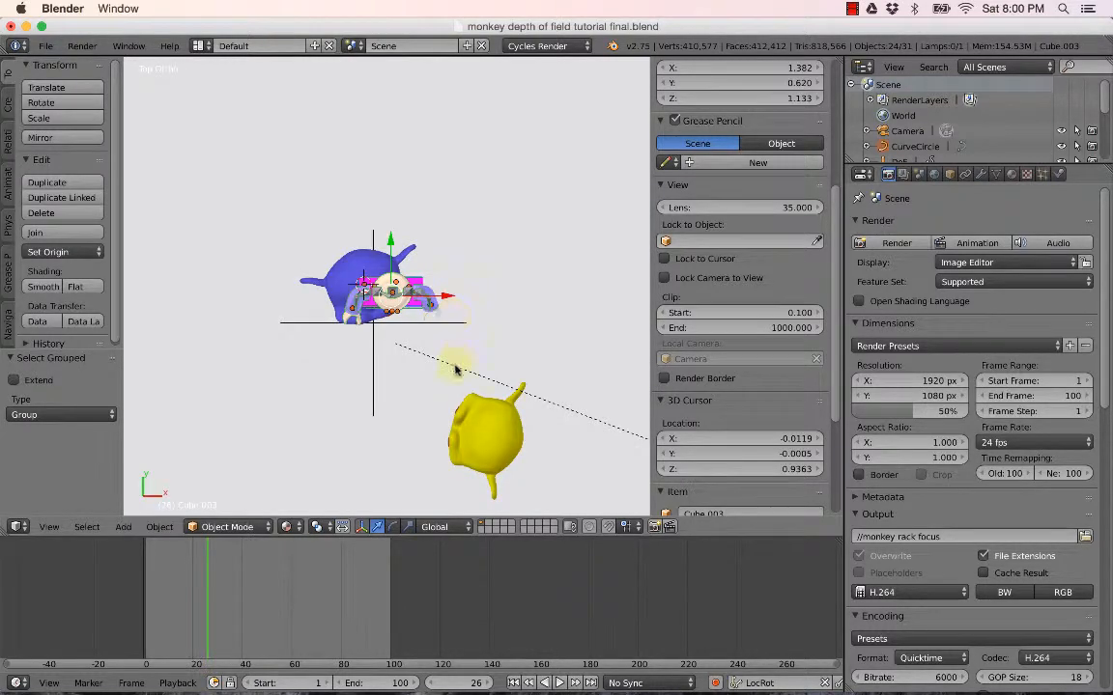
pyautogui.scroll(-5, 455, 369)
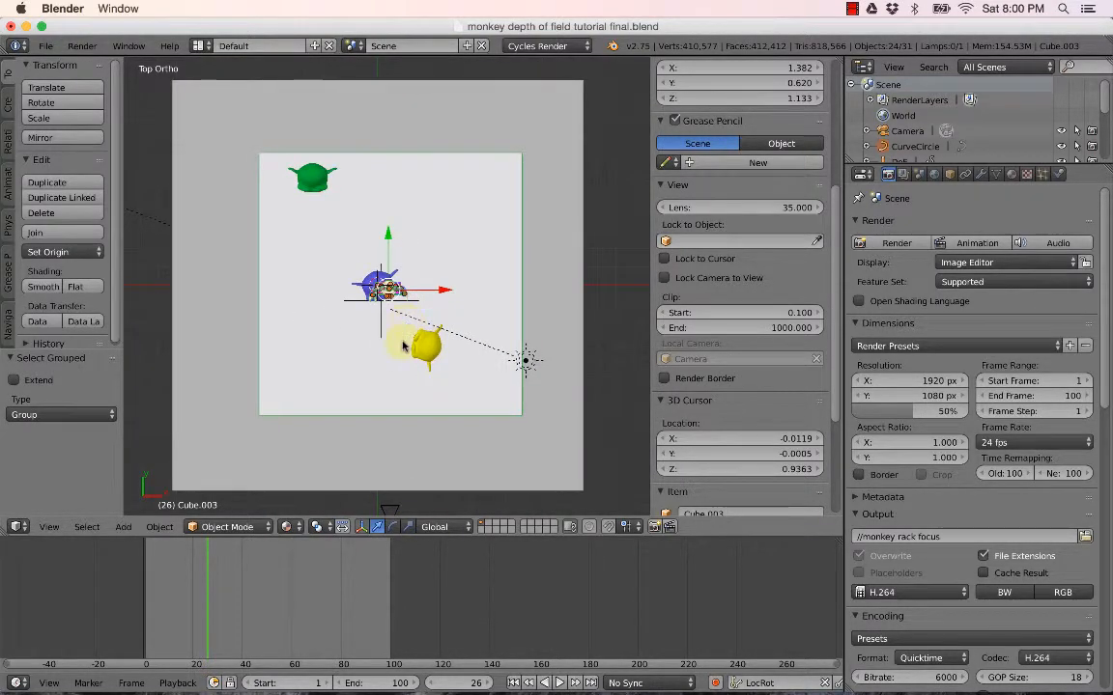
pyautogui.press('g')
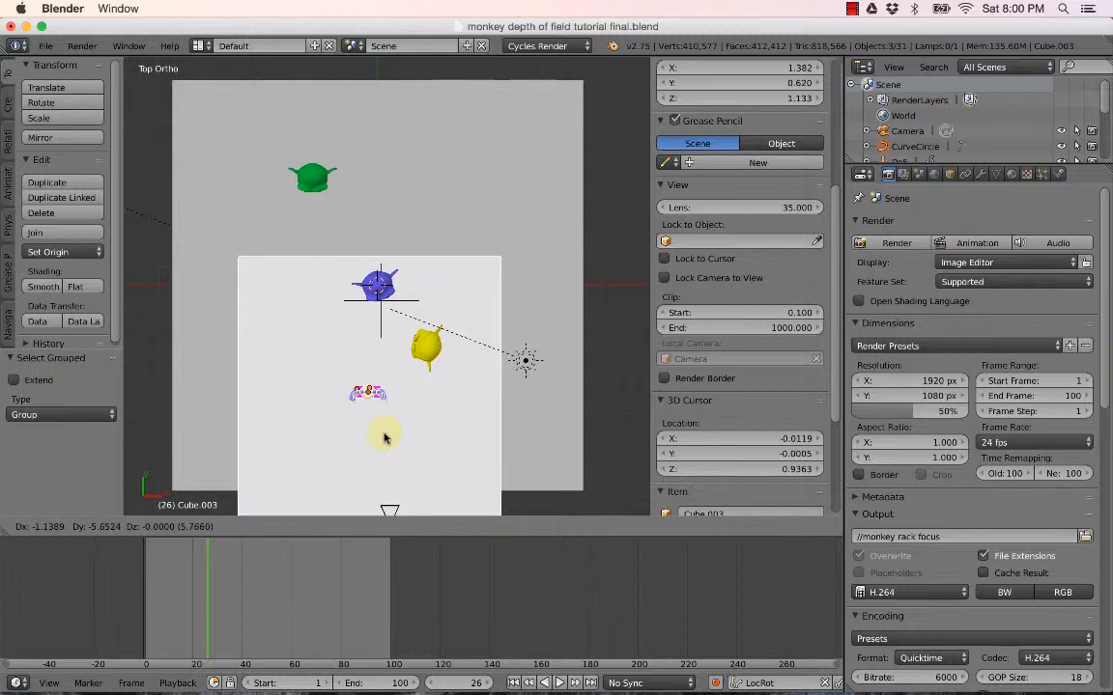
pyautogui.click(436, 446)
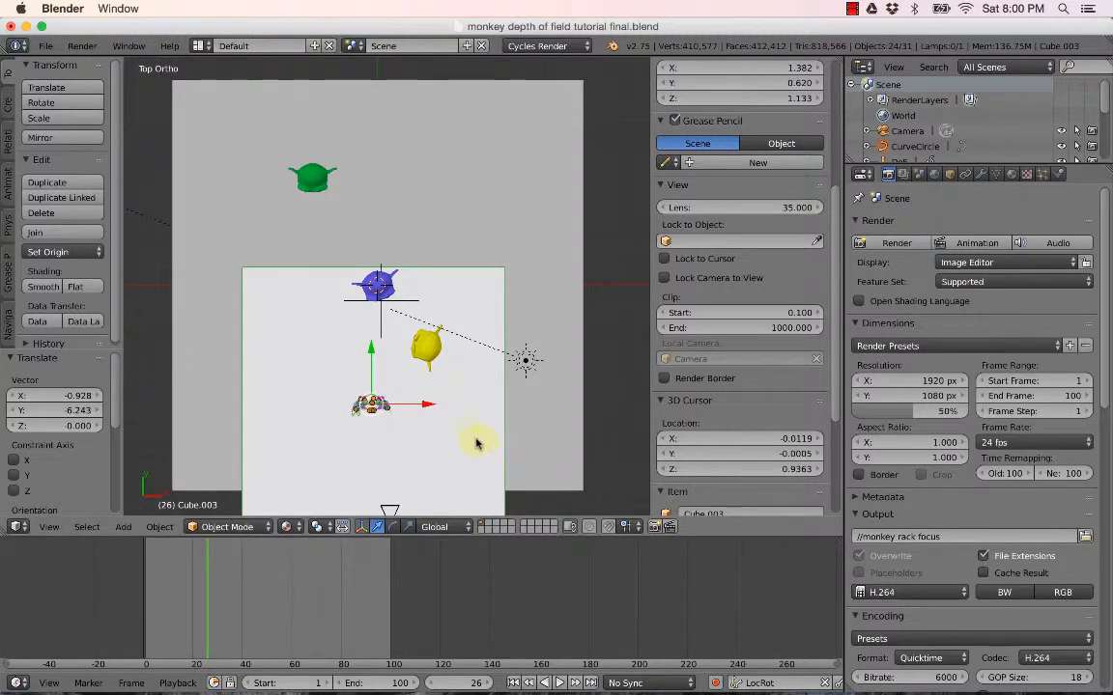
# Delete the extra white ground plane that was appended with the Lego figure.
pyautogui.press('a')
pyautogui.rightClick(476, 430)
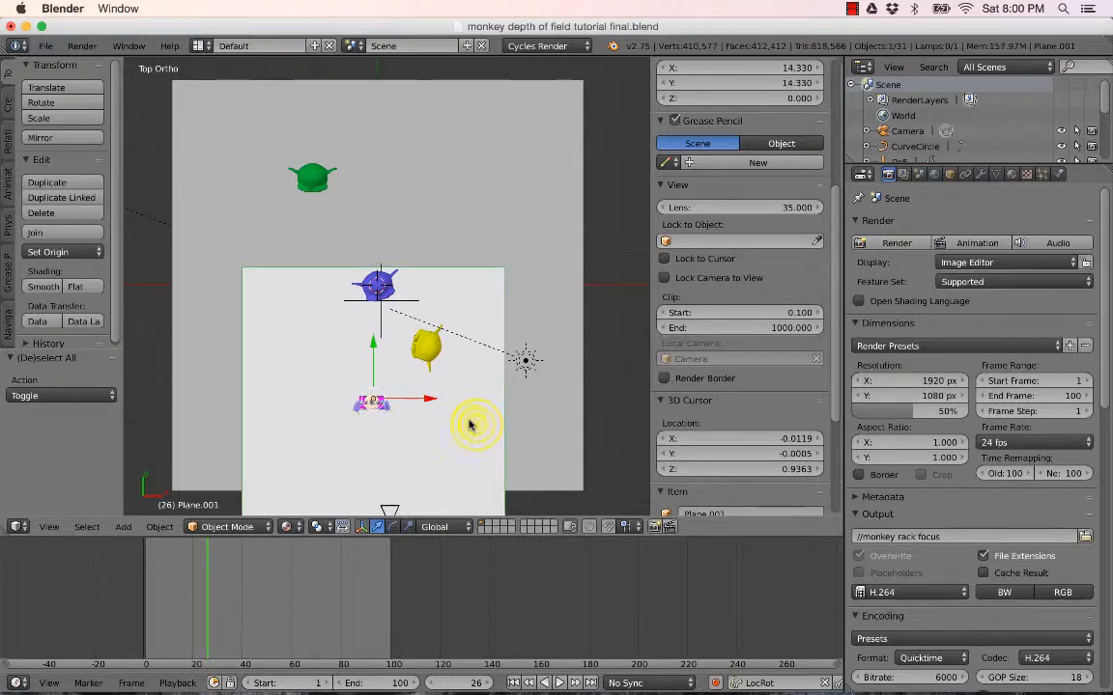
pyautogui.press('x')
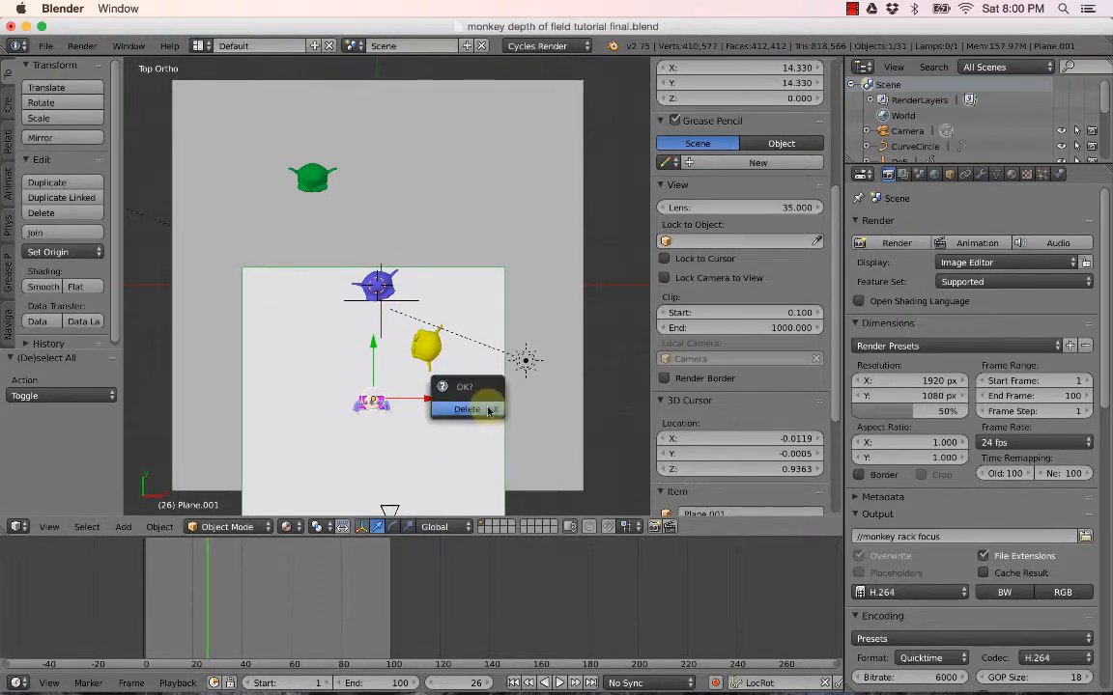
pyautogui.click(487, 406)
# Select the Lego figure's torso and, from it, all objects in the same group.
pyautogui.moveTo(472, 434); pyautogui.dragTo(478, 368, button='middle')
pyautogui.press('KP_1')
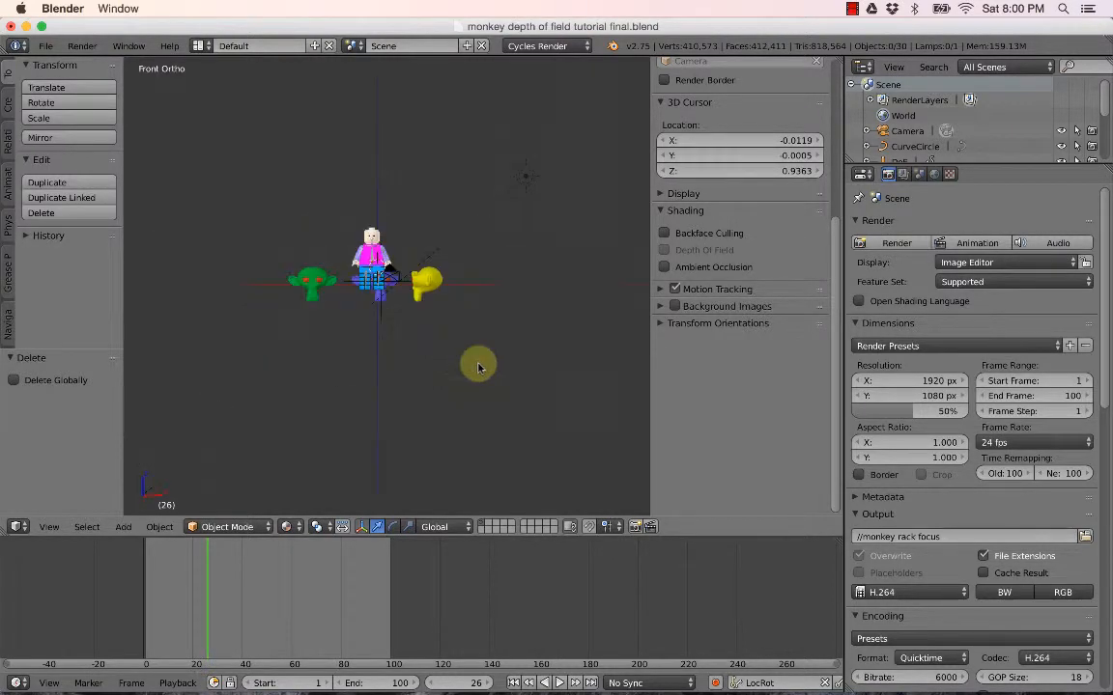
pyautogui.scroll(4, 406, 323)
pyautogui.moveTo(410, 324); pyautogui.dragTo(440, 333, button='middle')
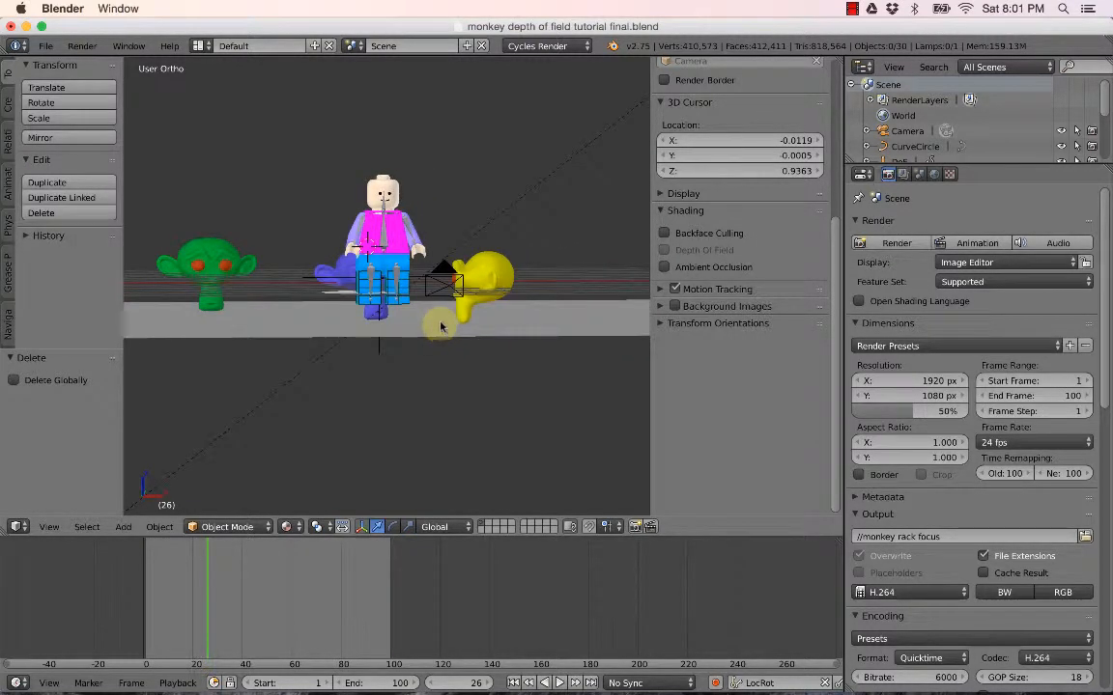
pyautogui.rightClick(400, 241)
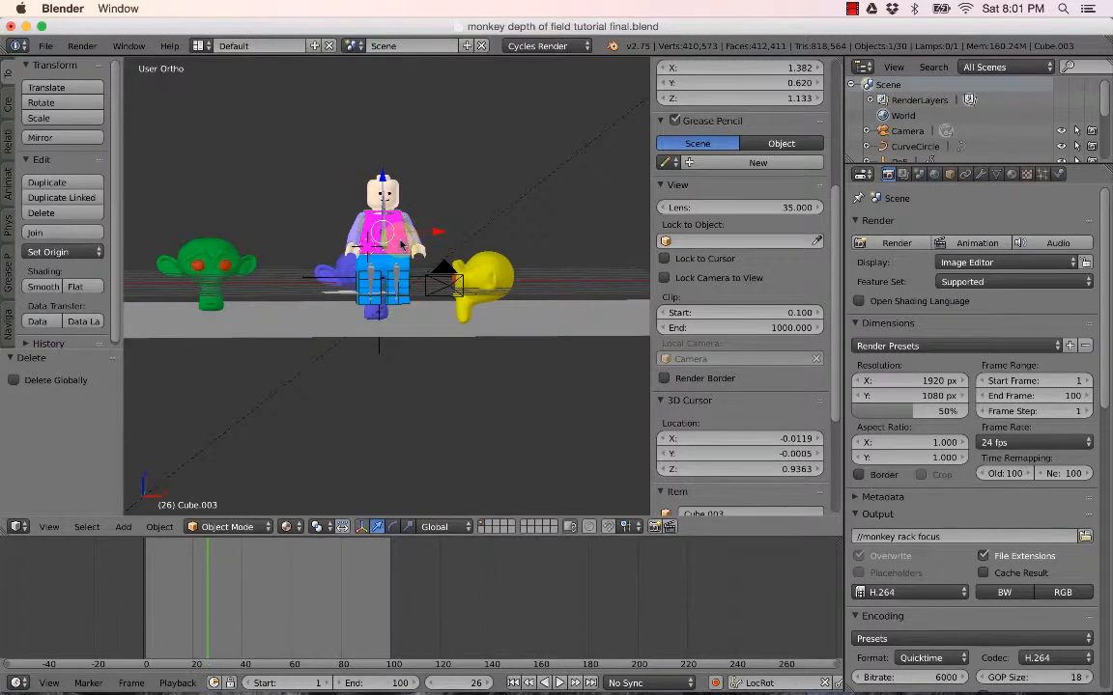
pyautogui.rightClick(398, 242)
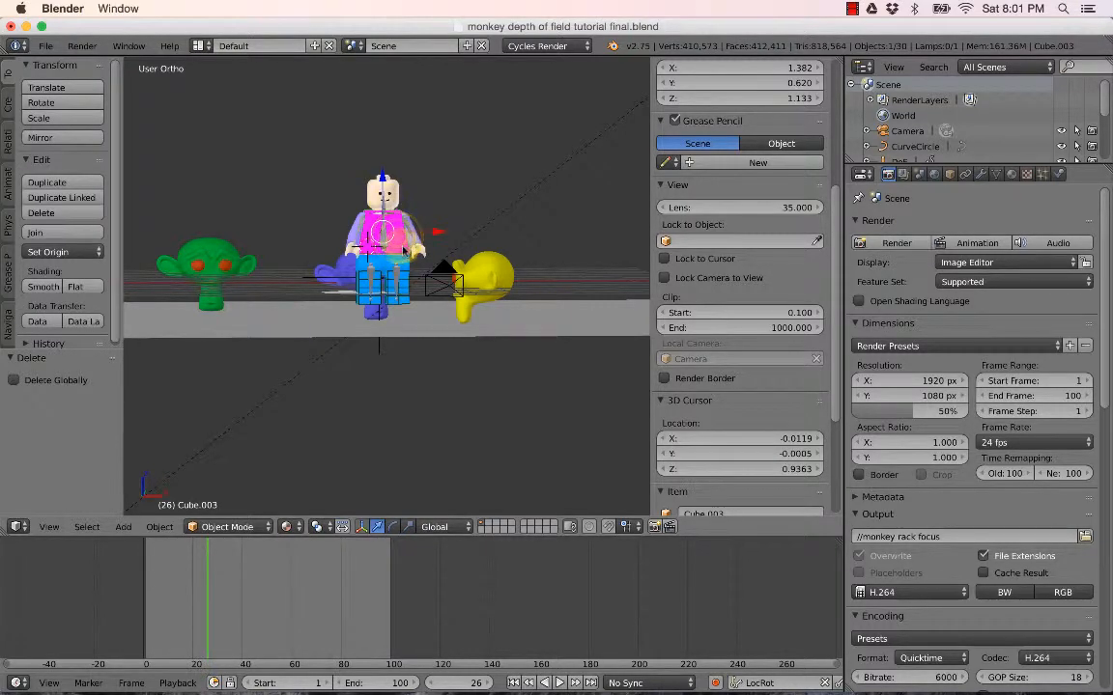
pyautogui.hotkey('shift', 'g')
pyautogui.click(357, 248)
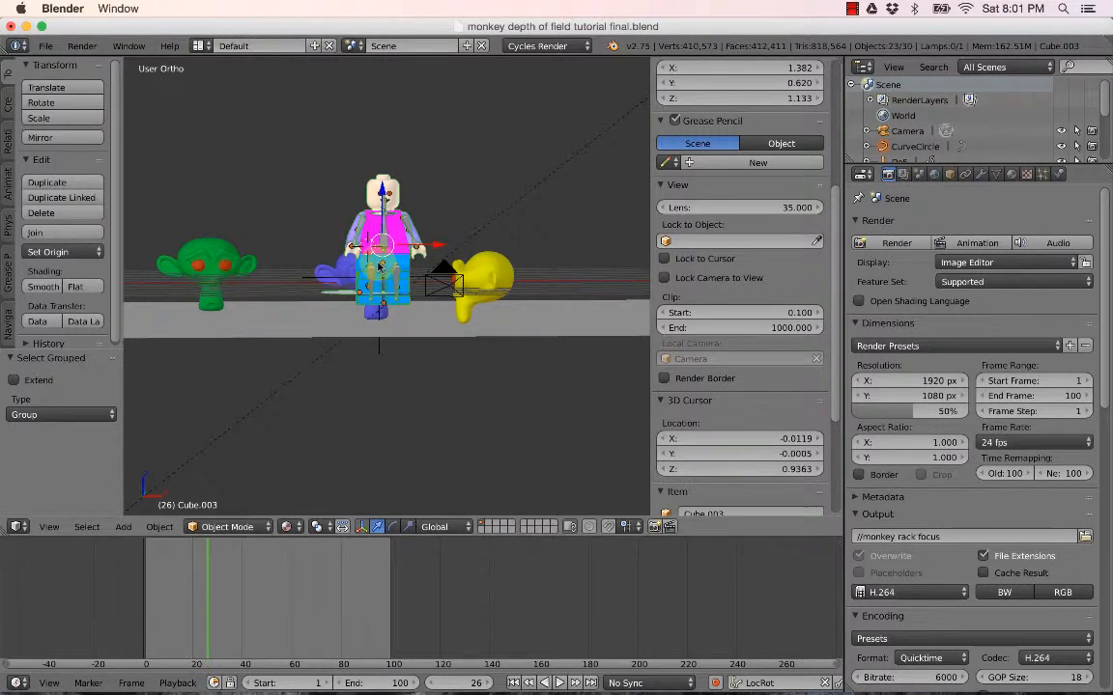
# Lower the Lego group about 0.61 along Z to stand on the ground plane, and check its placement through the camera.
pyautogui.press('KP_1')
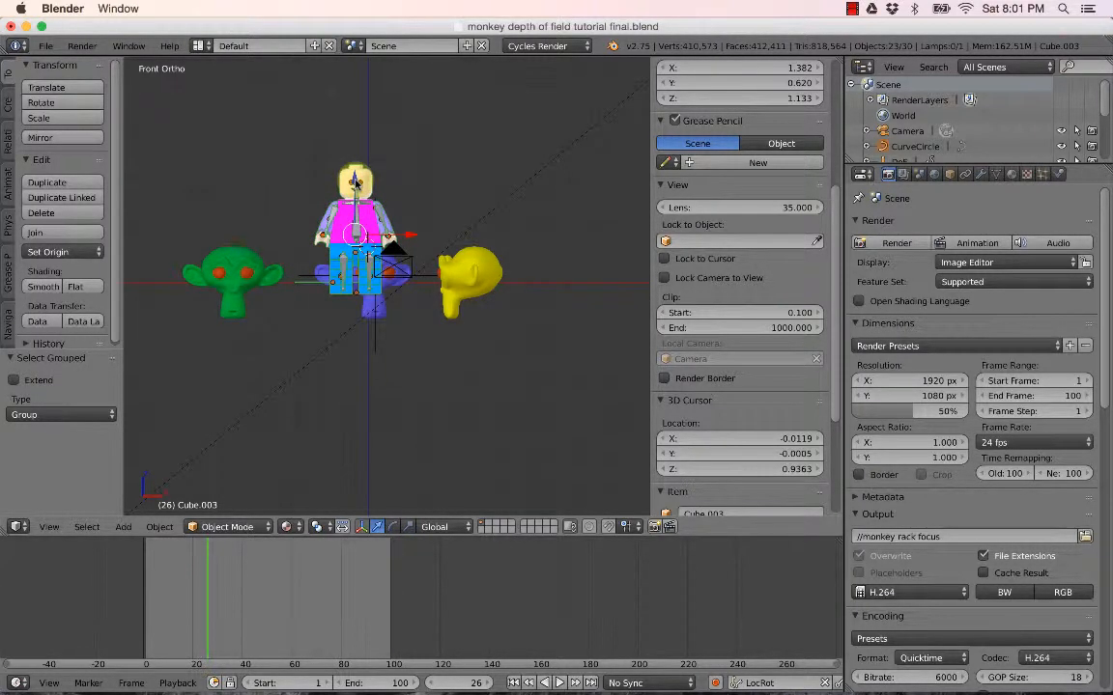
pyautogui.press('g')
pyautogui.press('z')
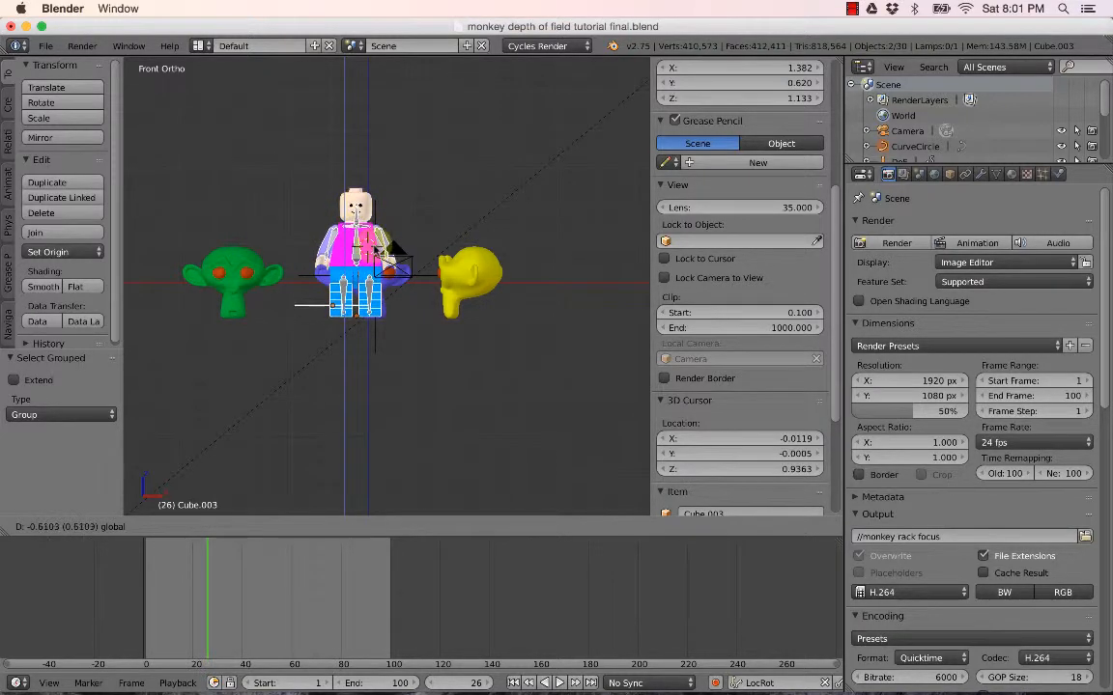
pyautogui.click(411, 310)
pyautogui.press('KP_8')
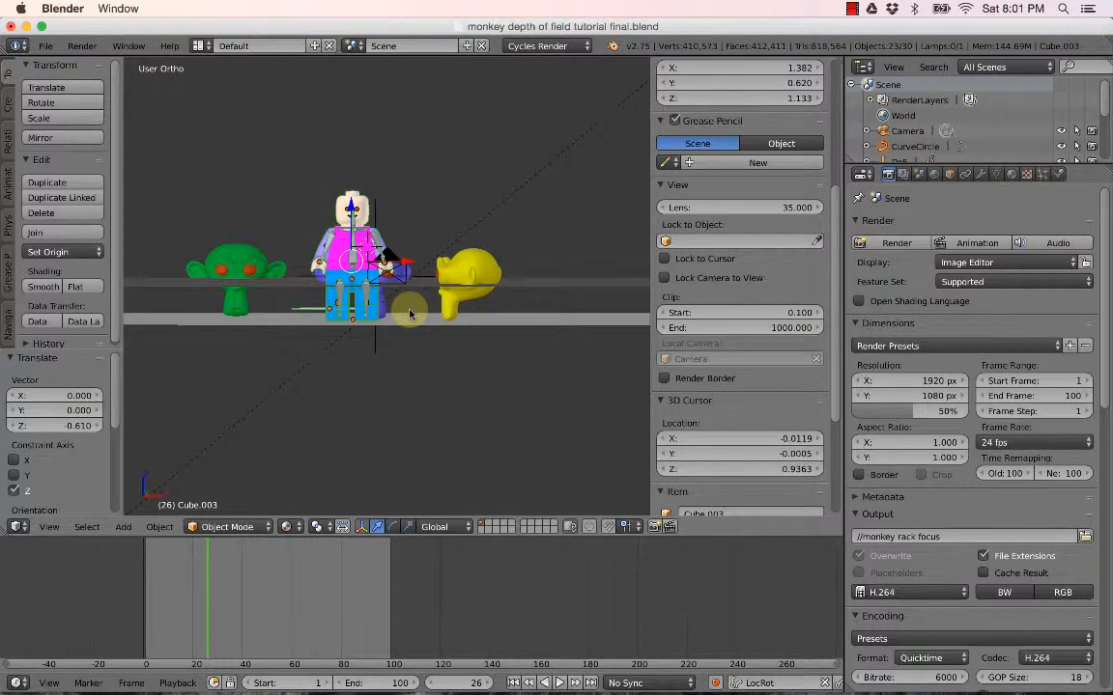
pyautogui.scroll(3, 409, 313)
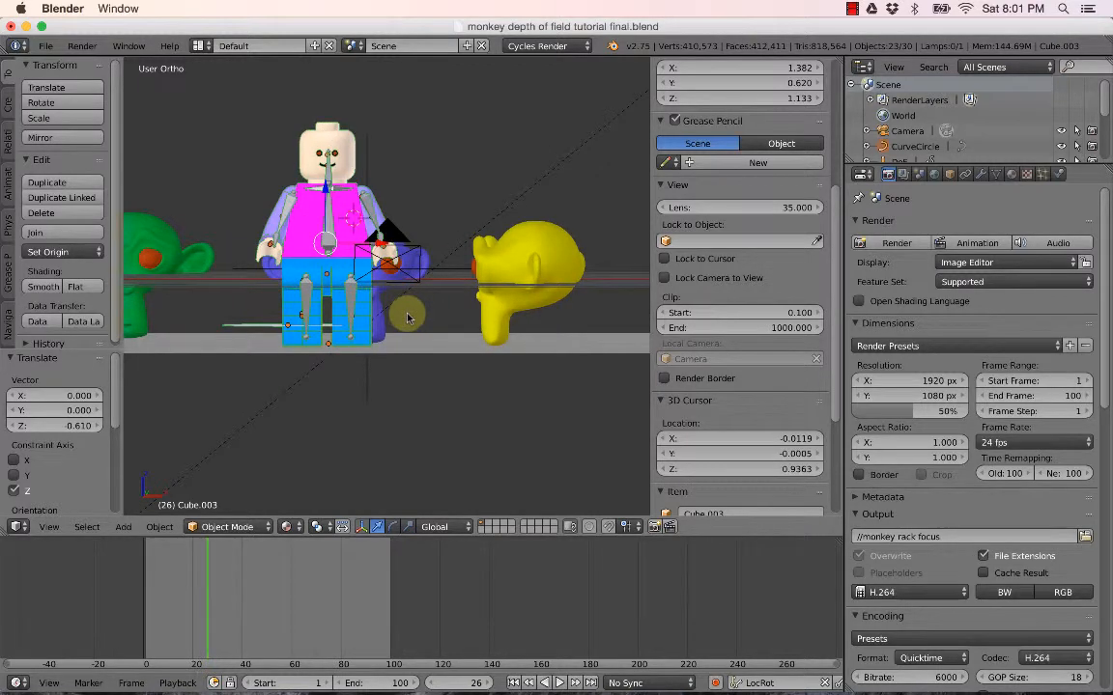
pyautogui.press('KP_8')
pyautogui.press('KP_2')
pyautogui.press('KP_0')
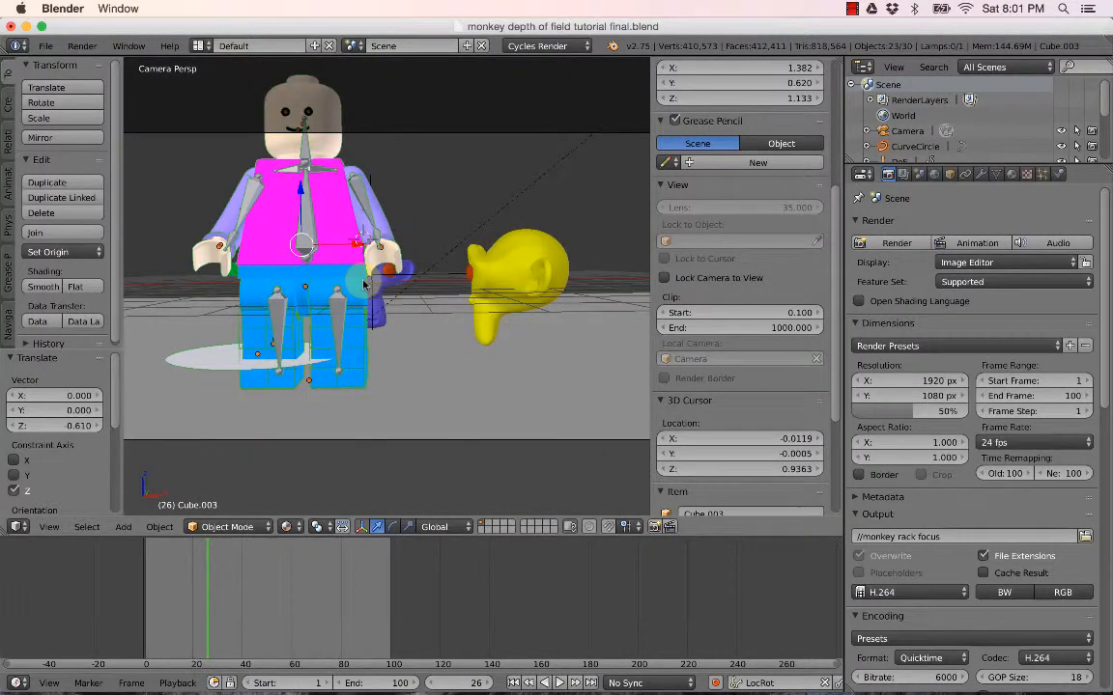
# Try deleting the flat white circle at the Lego figure's feet and undo the deletion.
pyautogui.rightClick(219, 365)
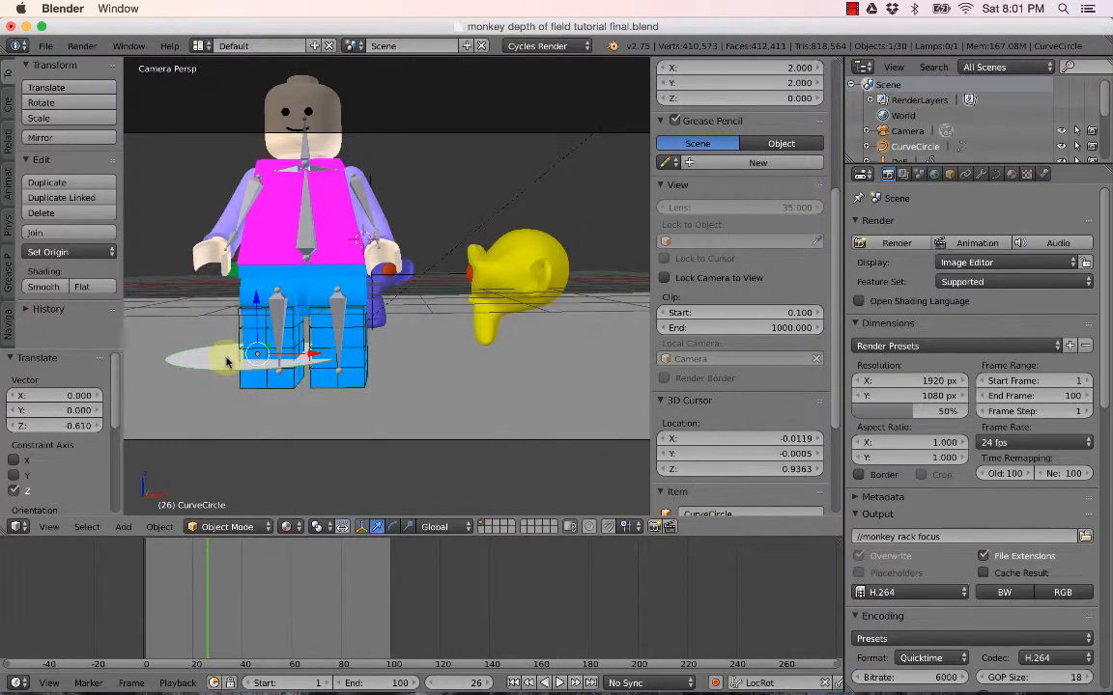
pyautogui.press('x')
pyautogui.click(228, 358)
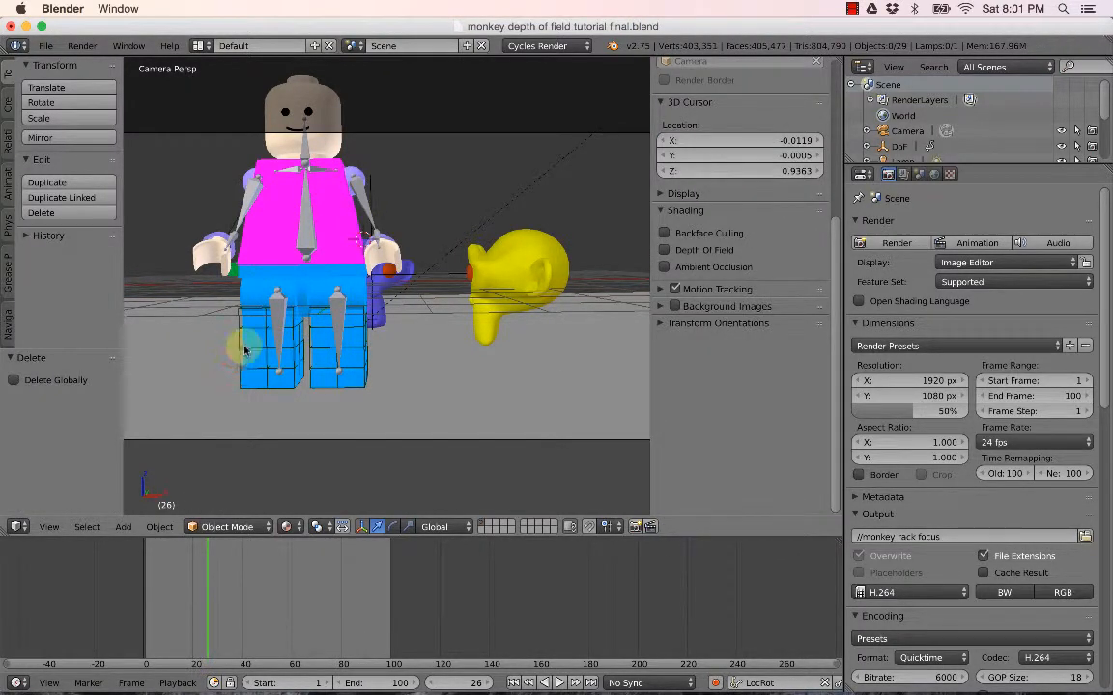
pyautogui.press('super+z')
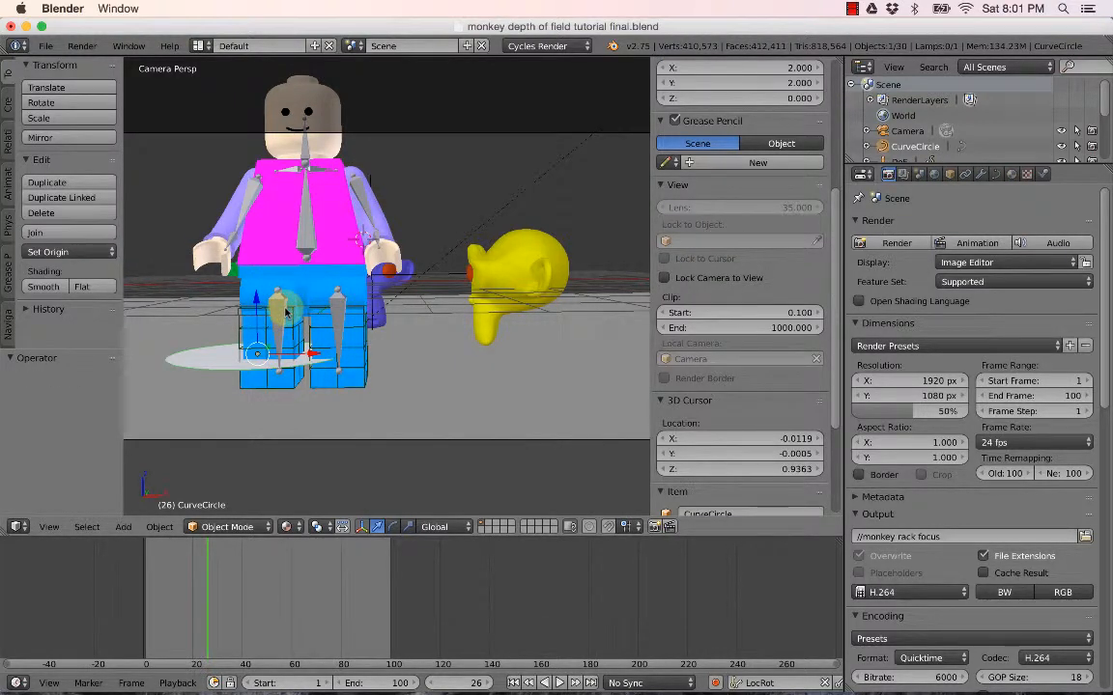
# Select the circle curve at the figure's feet and run a test render of the camera view to check whether the circle shows up.
pyautogui.scroll(-1, 286, 311)
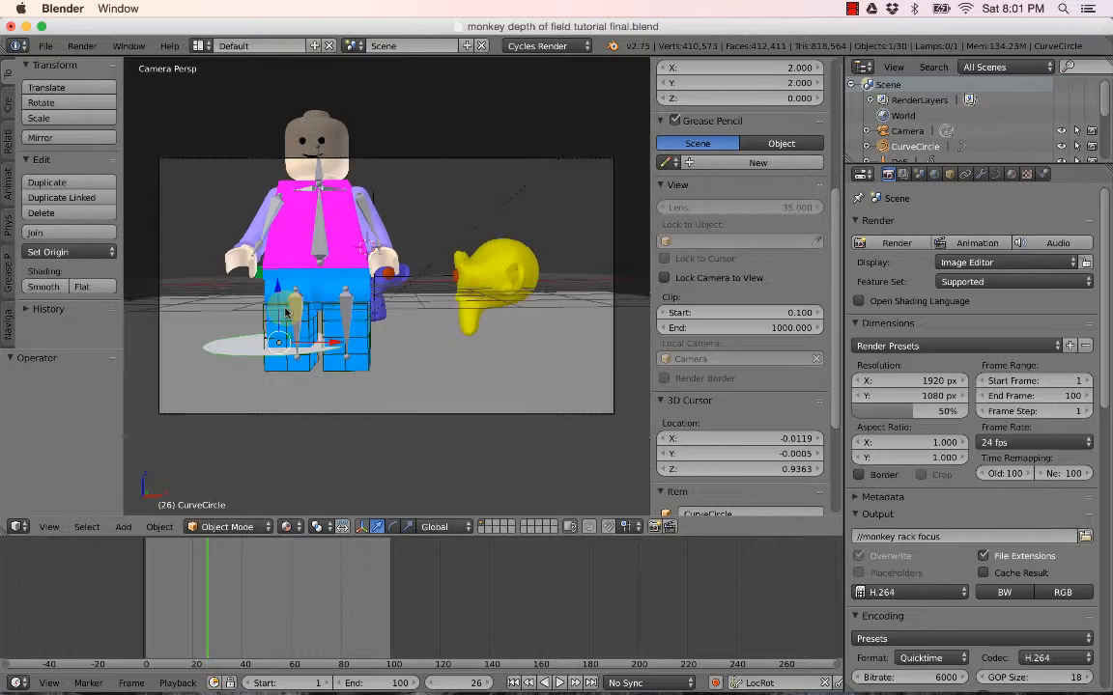
pyautogui.rightClick(236, 348)
pyautogui.rightClick(236, 349)
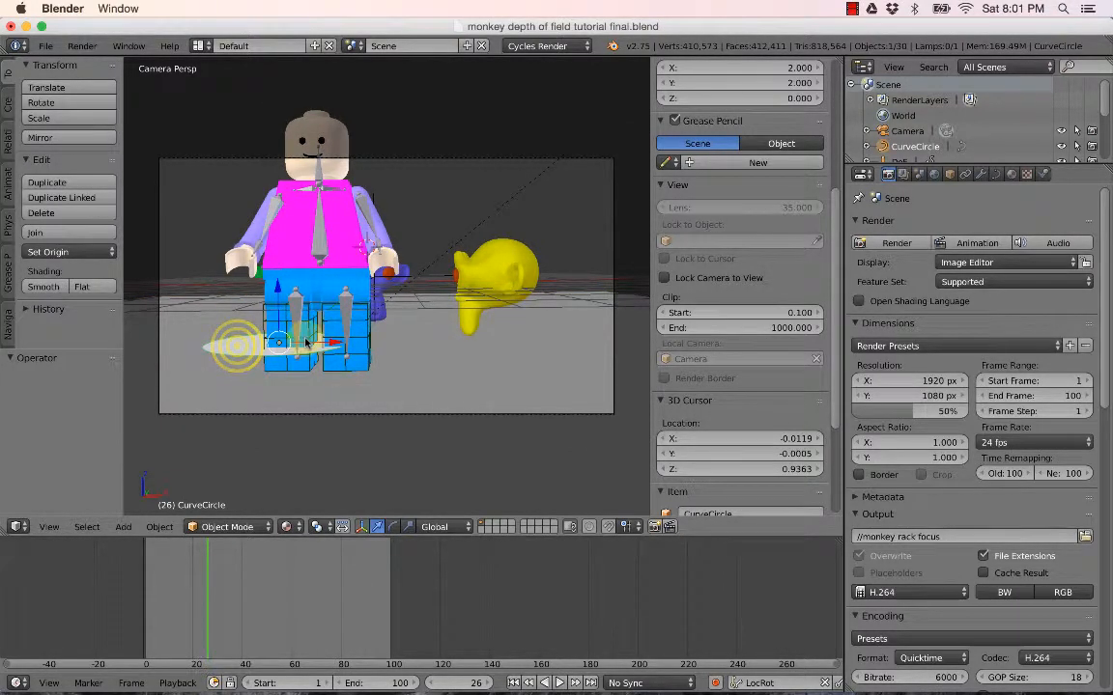
pyautogui.click(891, 243)
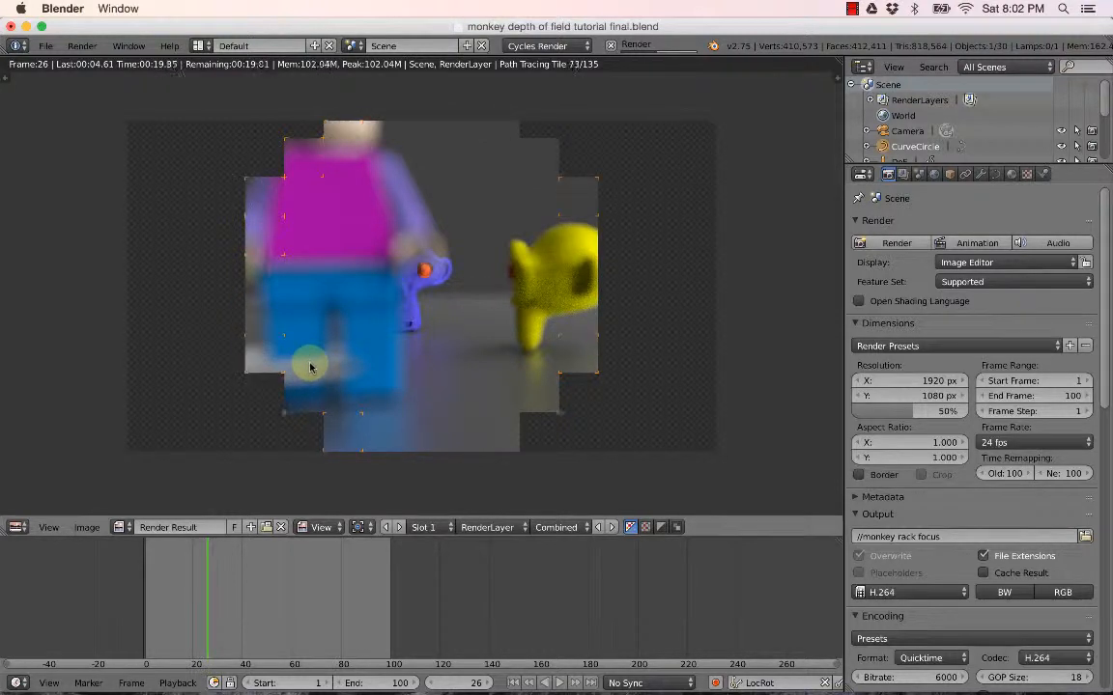
pyautogui.press('Escape')
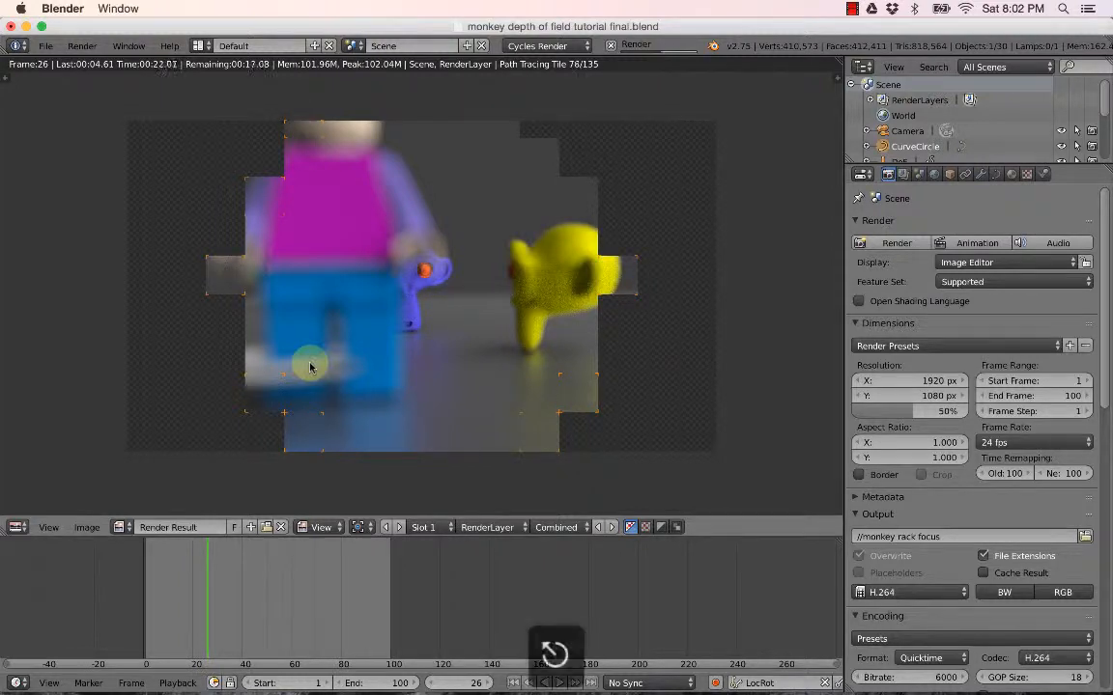
pyautogui.press('Escape')
# Enlarge the outliner and expand the Plane and CurveCircle entries to examine what belongs to the ground and the circle.
pyautogui.rightClick(235, 350)
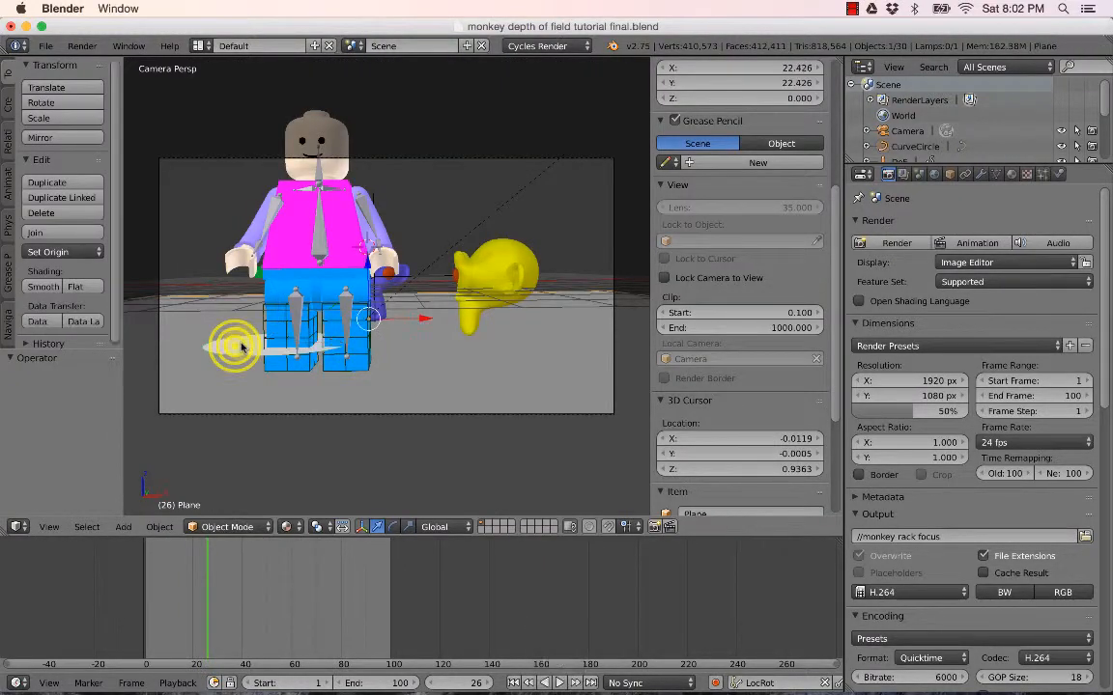
pyautogui.moveTo(948, 166); pyautogui.dragTo(942, 309)
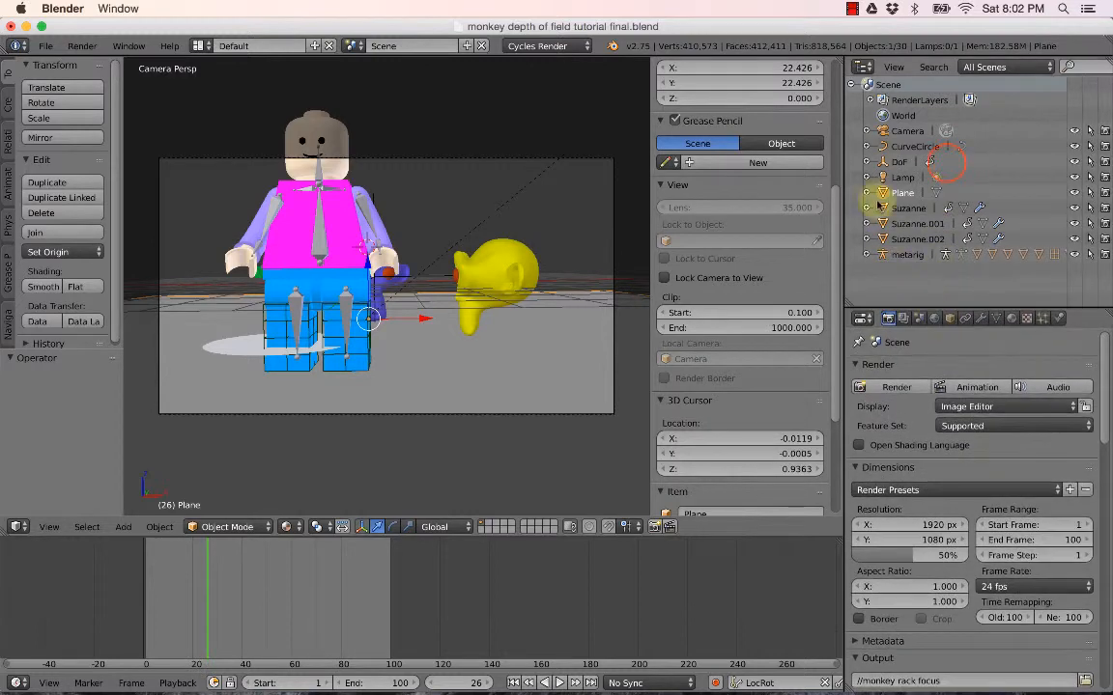
pyautogui.click(868, 193)
pyautogui.click(884, 208)
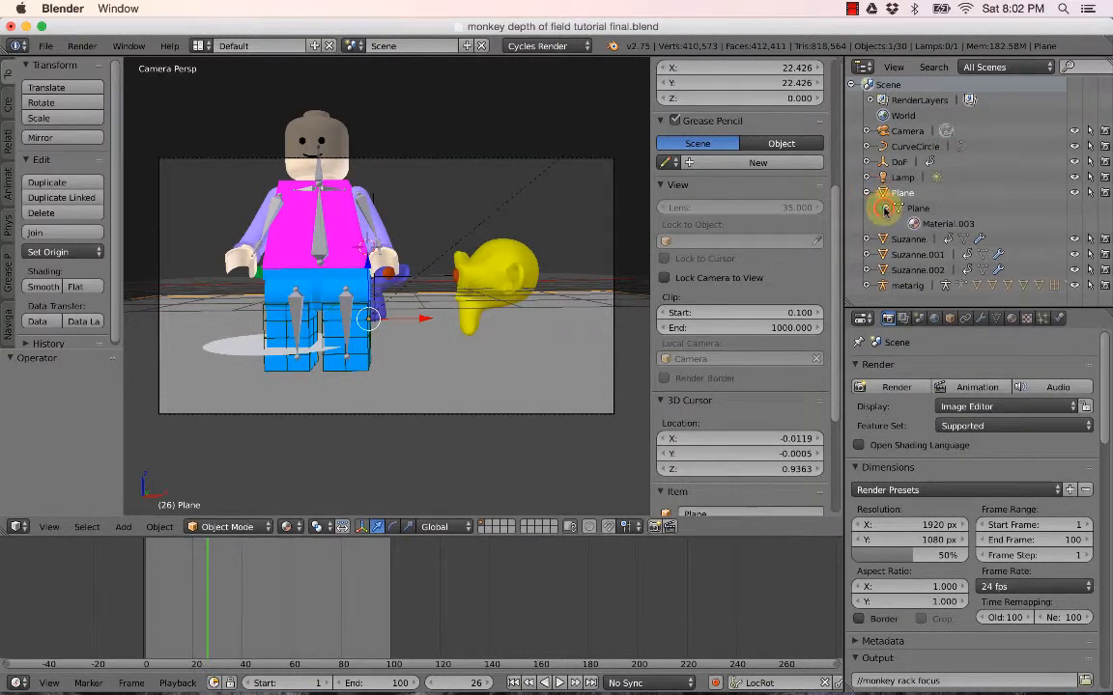
pyautogui.rightClick(244, 343)
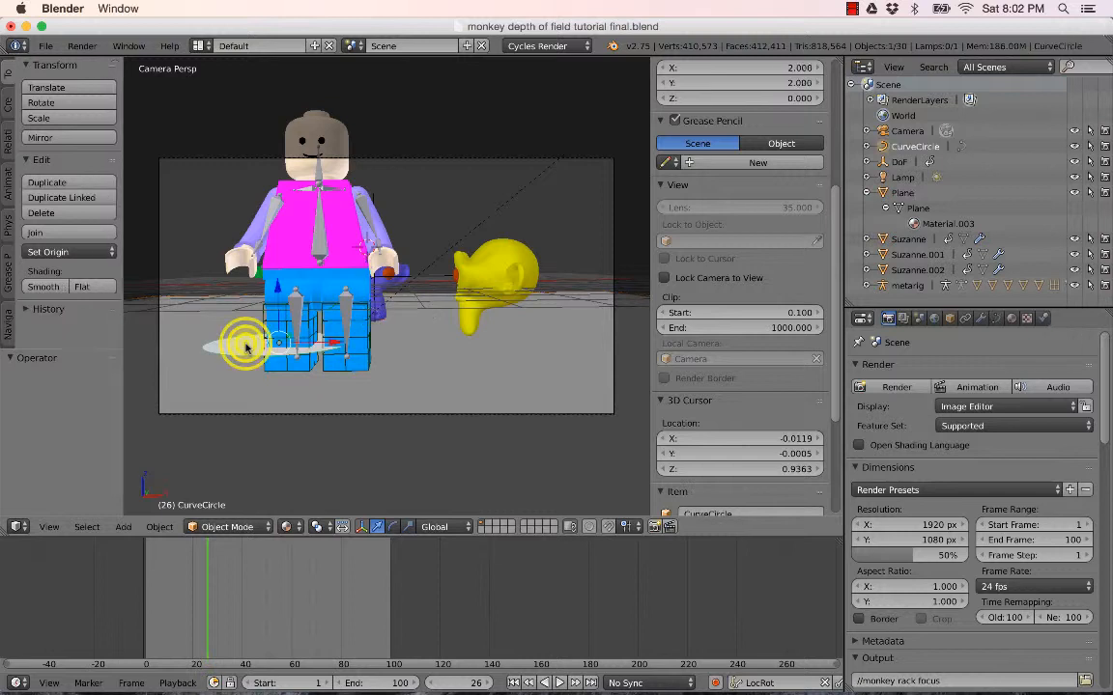
pyautogui.click(866, 146)
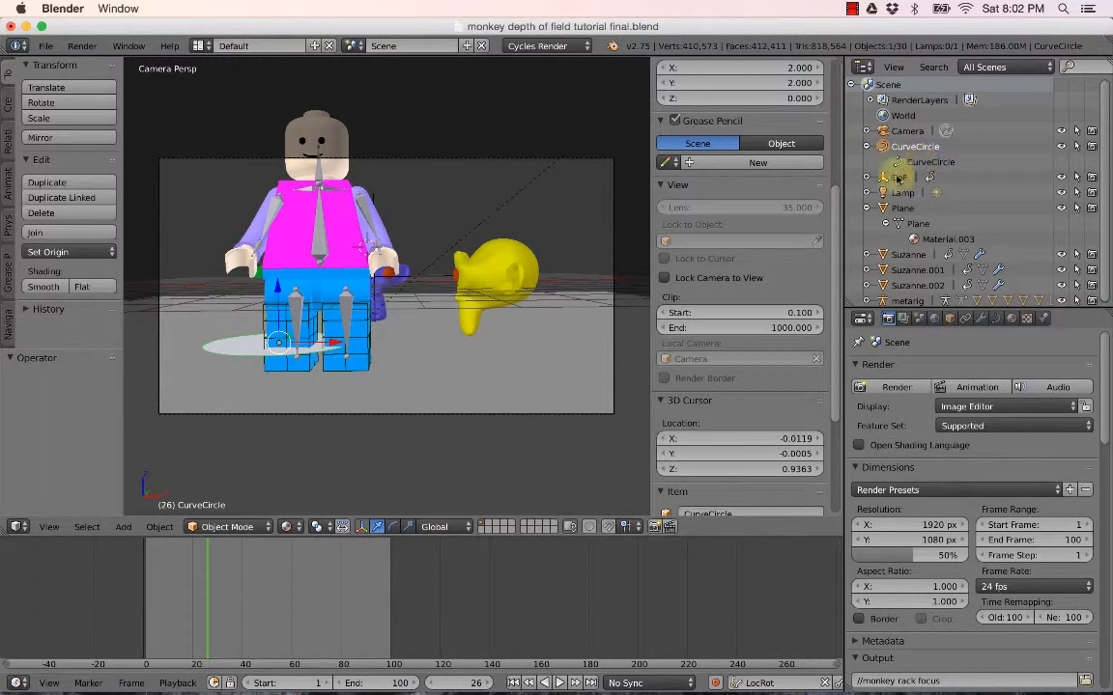
# Try scaling the circle curve down to see its effect on the arms, cancel the scaling, and inspect the figure's arm curve.
pyautogui.press('s')
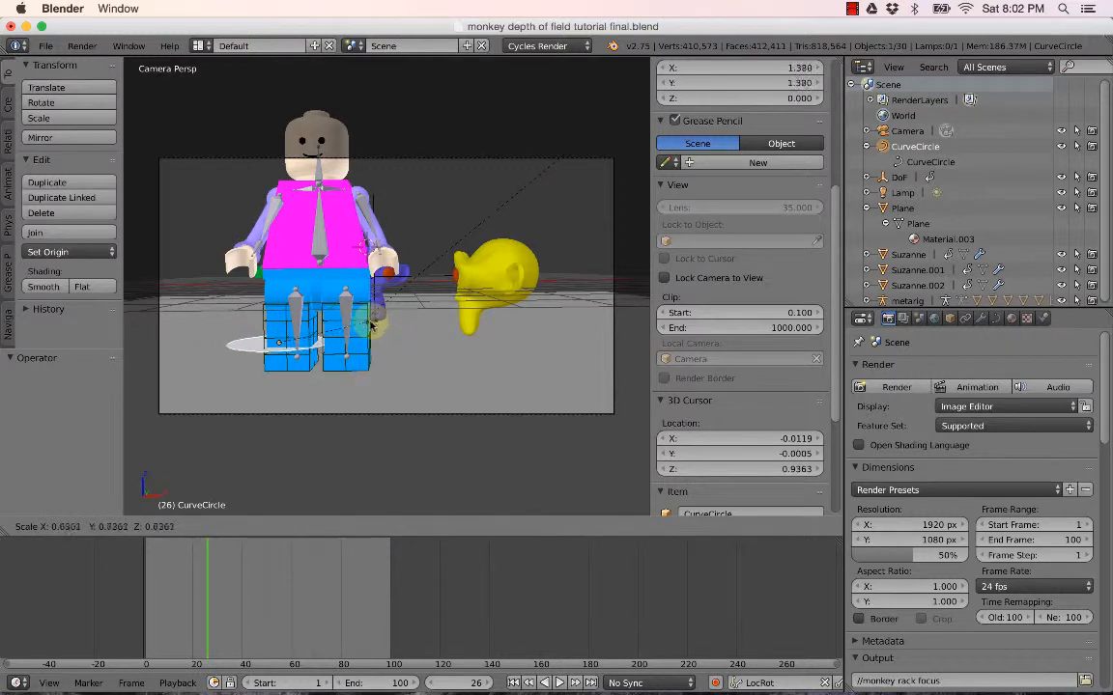
pyautogui.rightClick(392, 338)
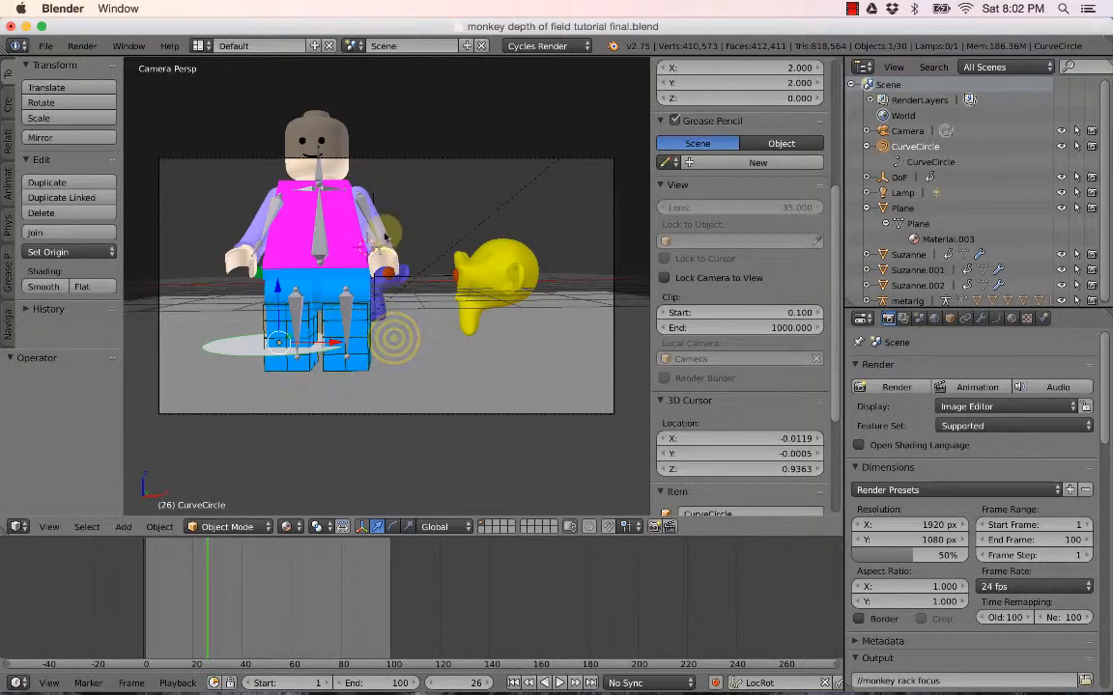
pyautogui.rightClick(385, 226)
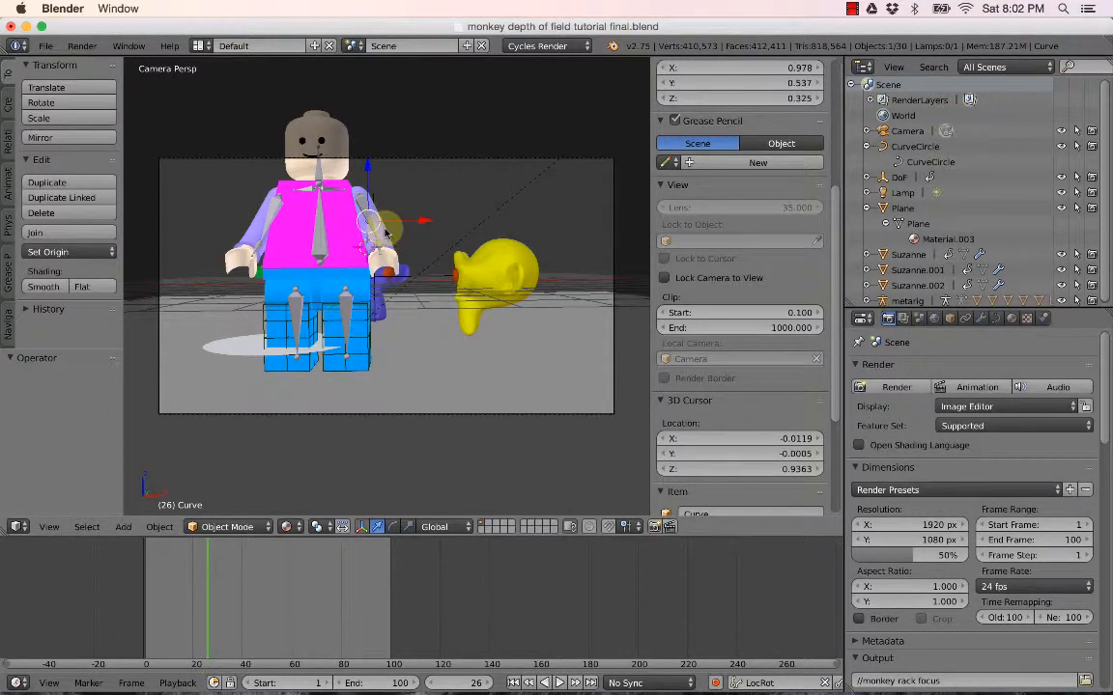
pyautogui.press('KP_1')
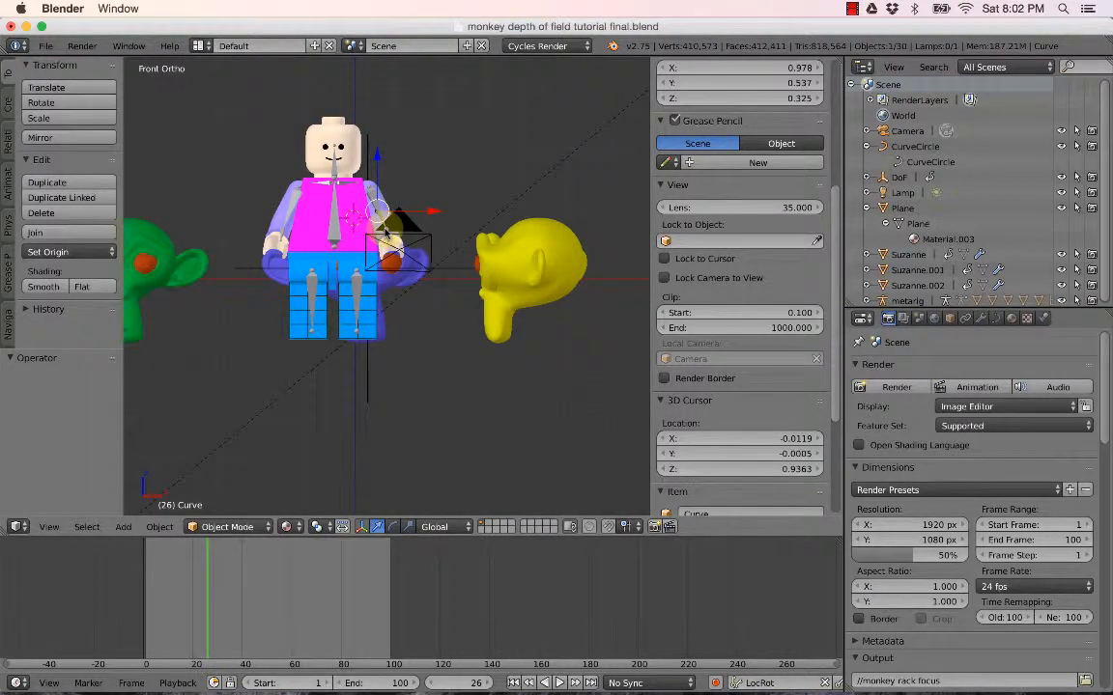
pyautogui.press('KP_0')
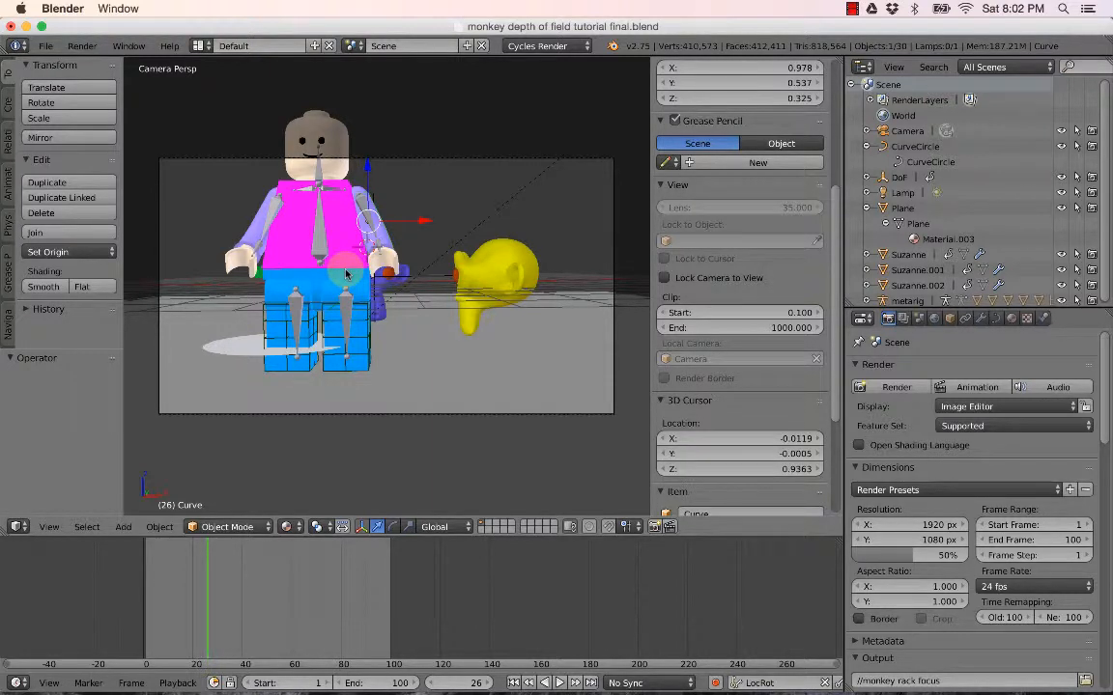
# Hide the circle curve at the Lego figure's feet and render the current frame.
pyautogui.rightClick(247, 349)
pyautogui.press('h')
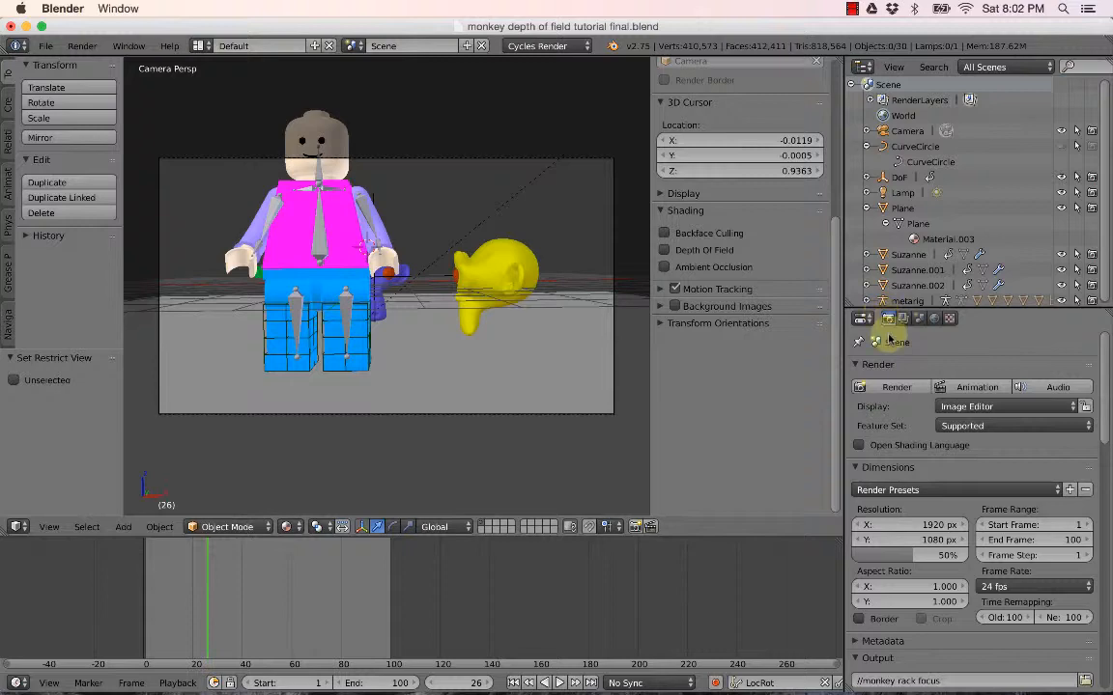
pyautogui.click(893, 387)
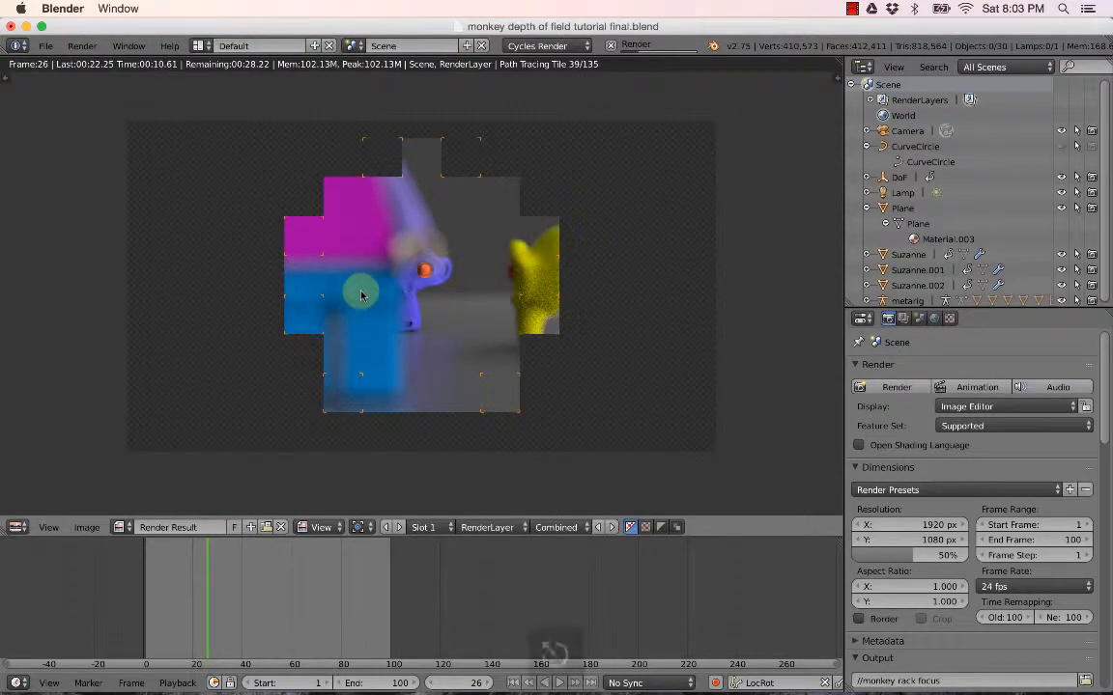
# Stop the running render and return to an overview of the whole scene.
pyautogui.press('Escape')
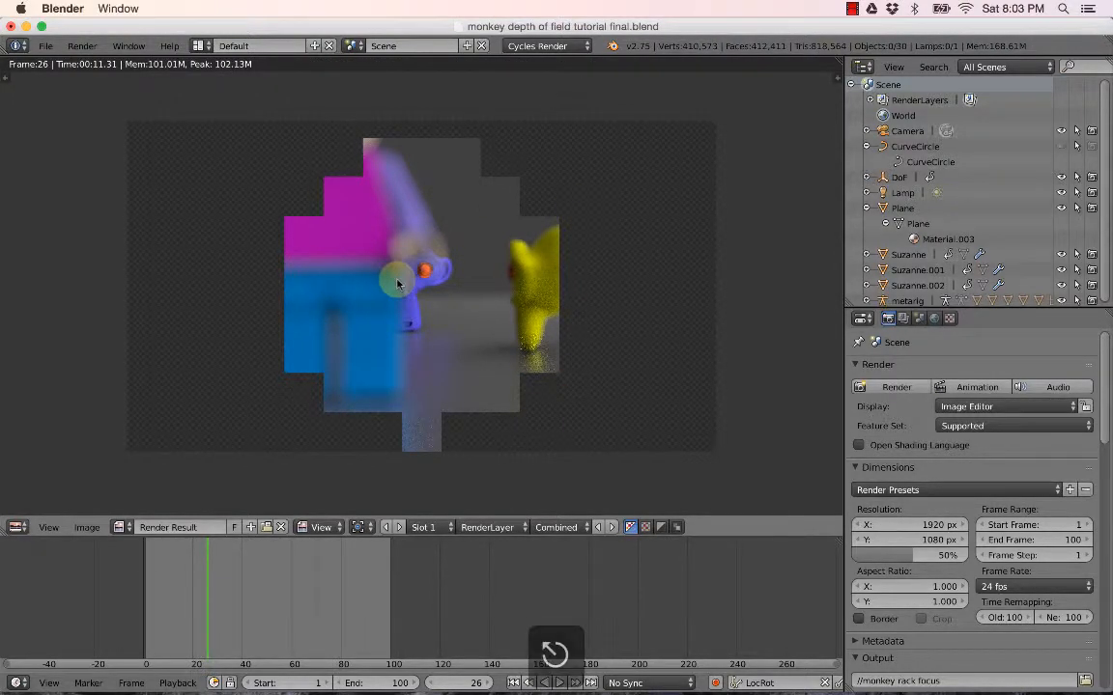
pyautogui.press('Escape')
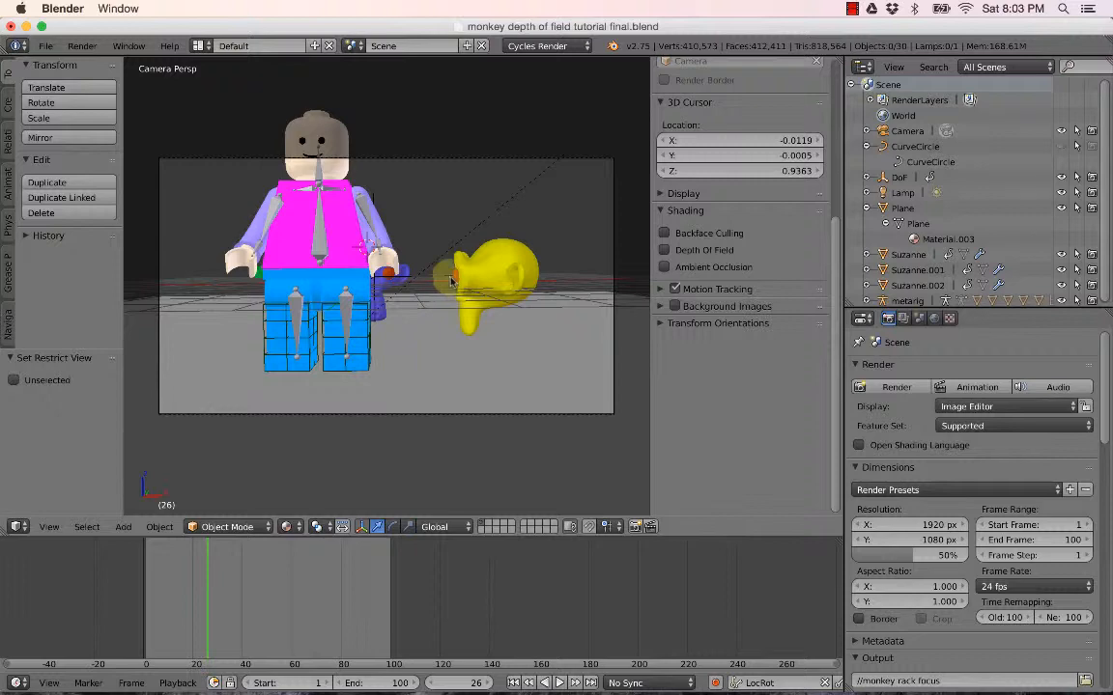
pyautogui.moveTo(468, 274); pyautogui.dragTo(377, 267, button='middle')
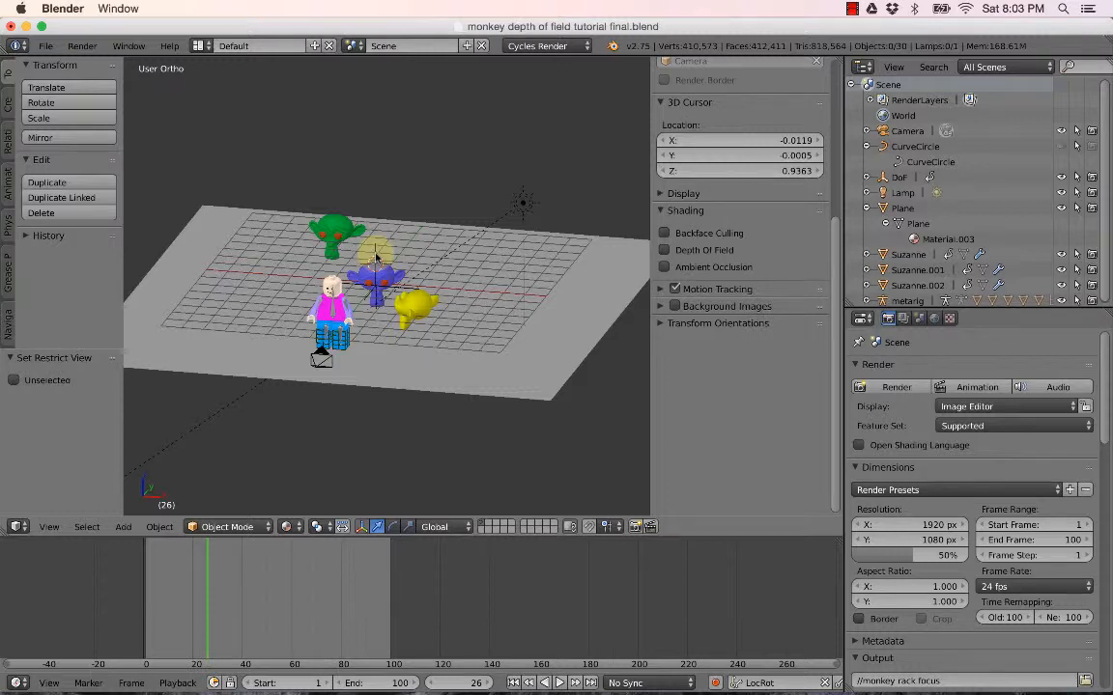
# Select the Lego figure's torso and extend the selection to all objects sharing its group.
pyautogui.rightClick(376, 256)
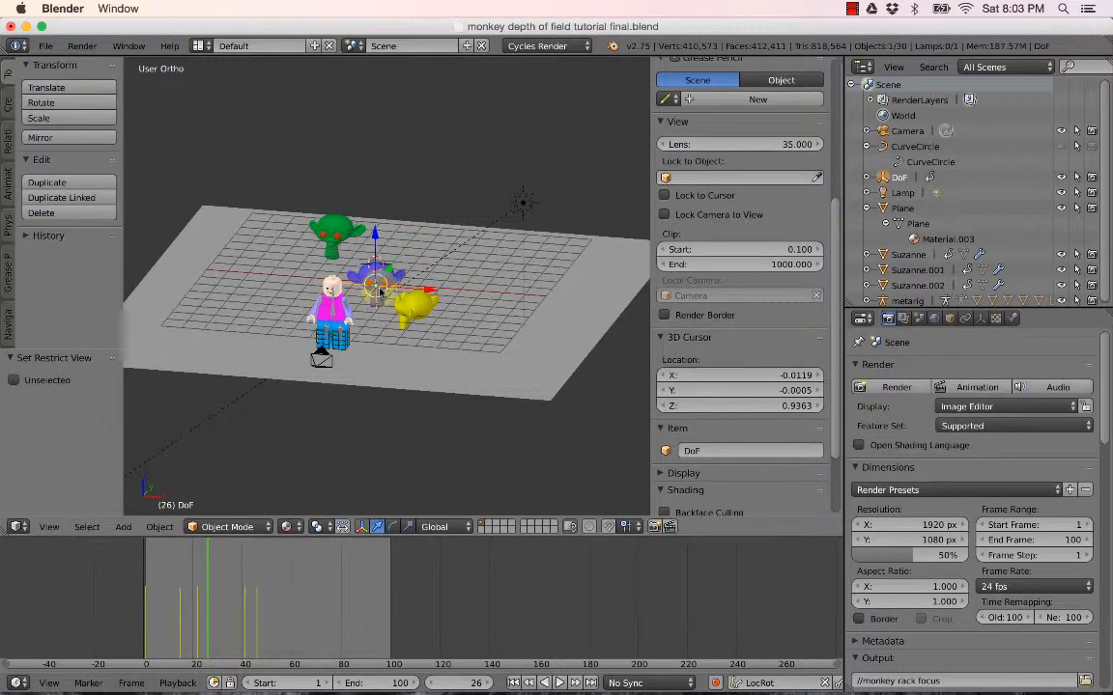
pyautogui.rightClick(333, 313)
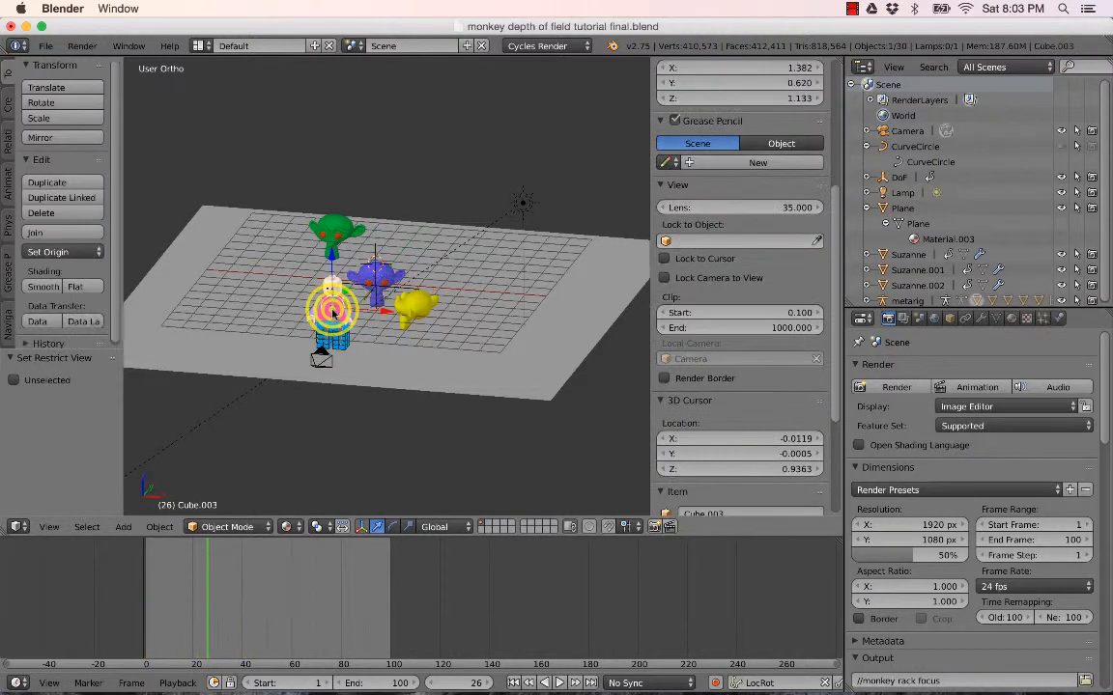
pyautogui.rightClick(336, 314)
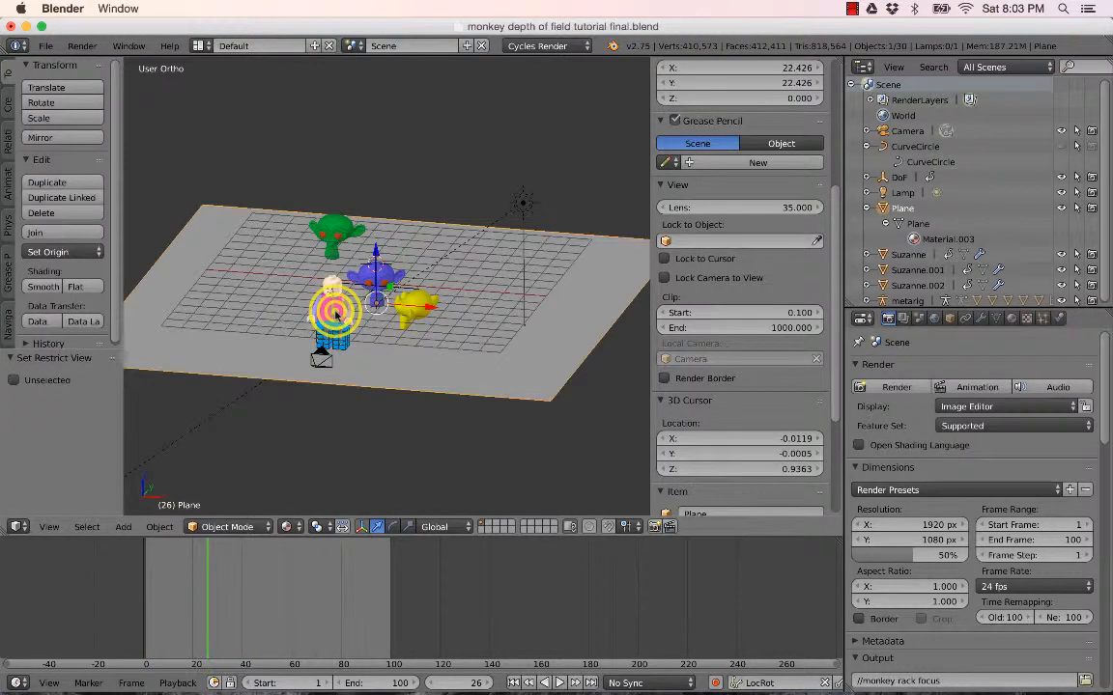
pyautogui.rightClick(332, 317)
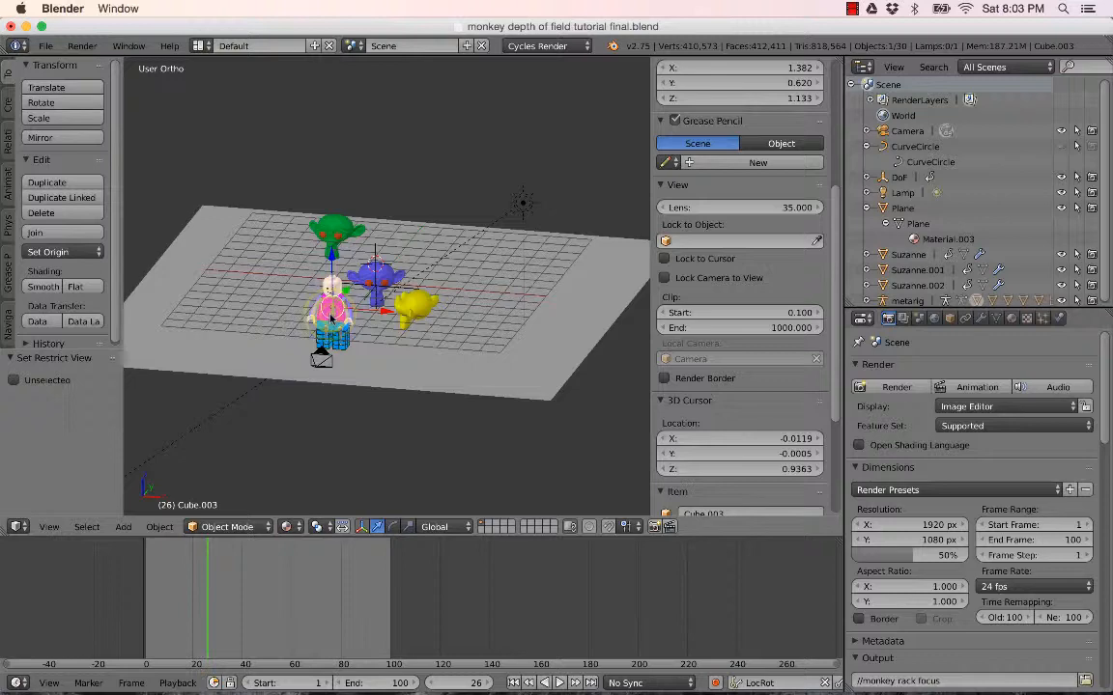
pyautogui.hotkey('shift', 'g')
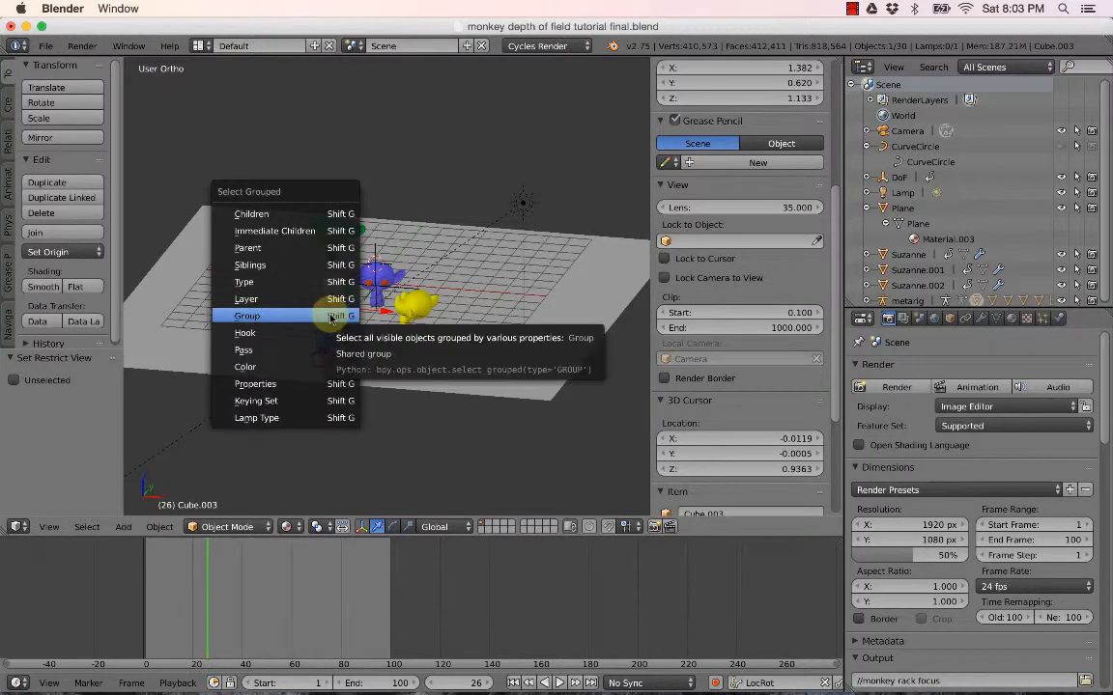
pyautogui.click(327, 317)
# Move the grouped figure about 3.26 units along negative X, out of the camera frame.
pyautogui.press('KP_0')
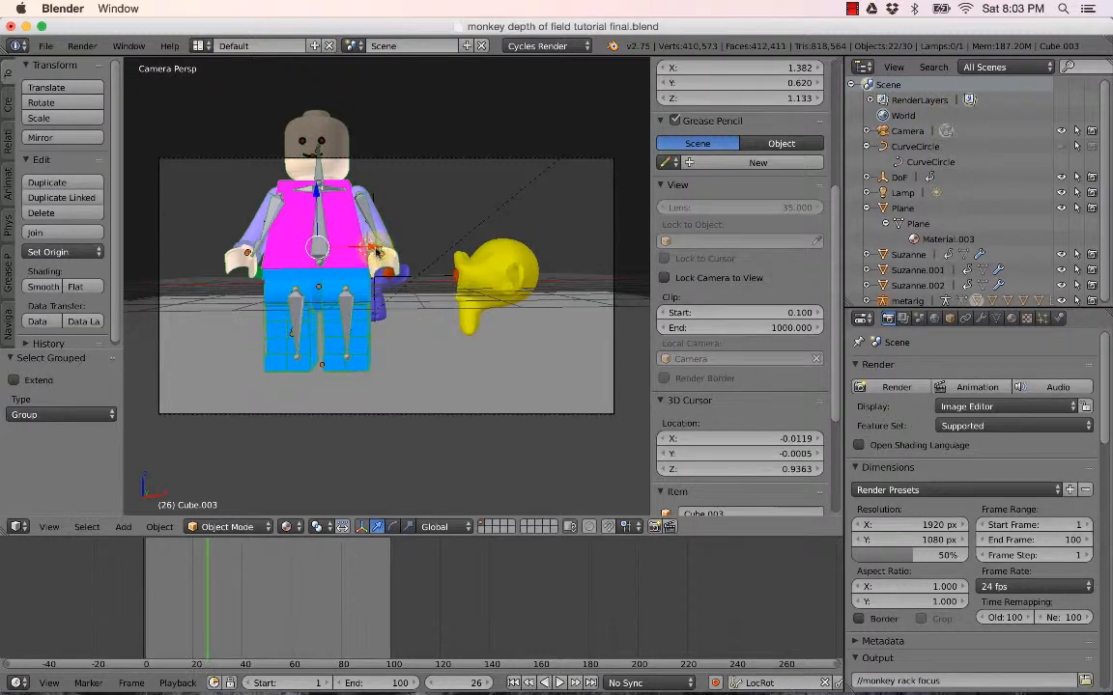
pyautogui.rightClick(375, 249)
pyautogui.press('g')
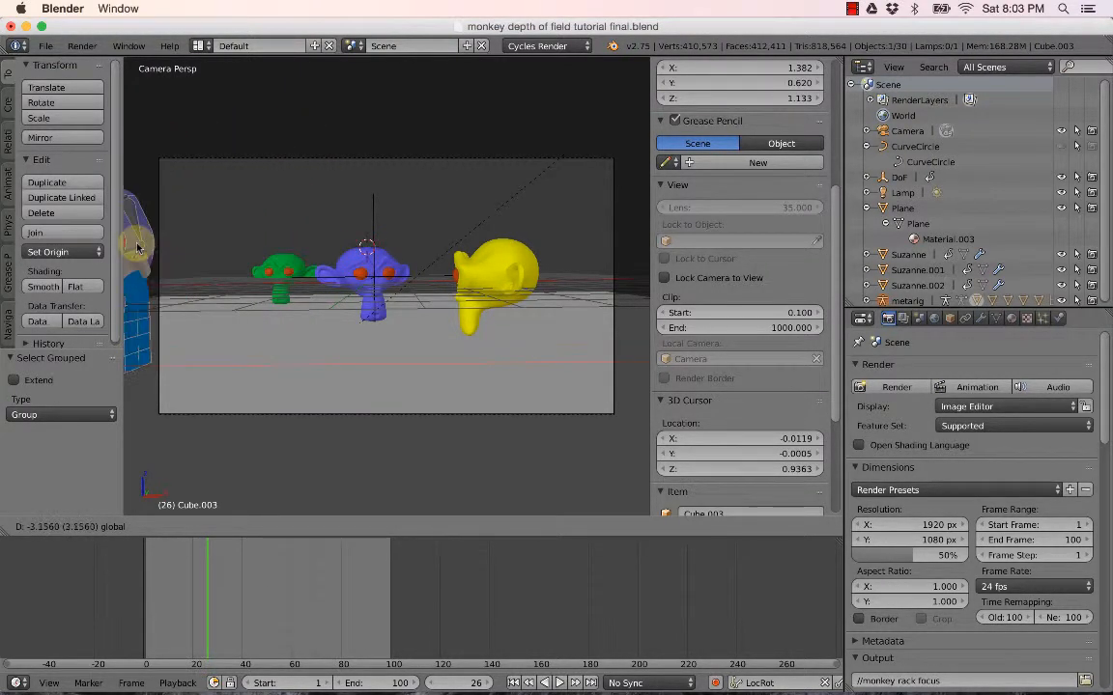
pyautogui.click(152, 250)
pyautogui.scroll(-1, 241, 252)
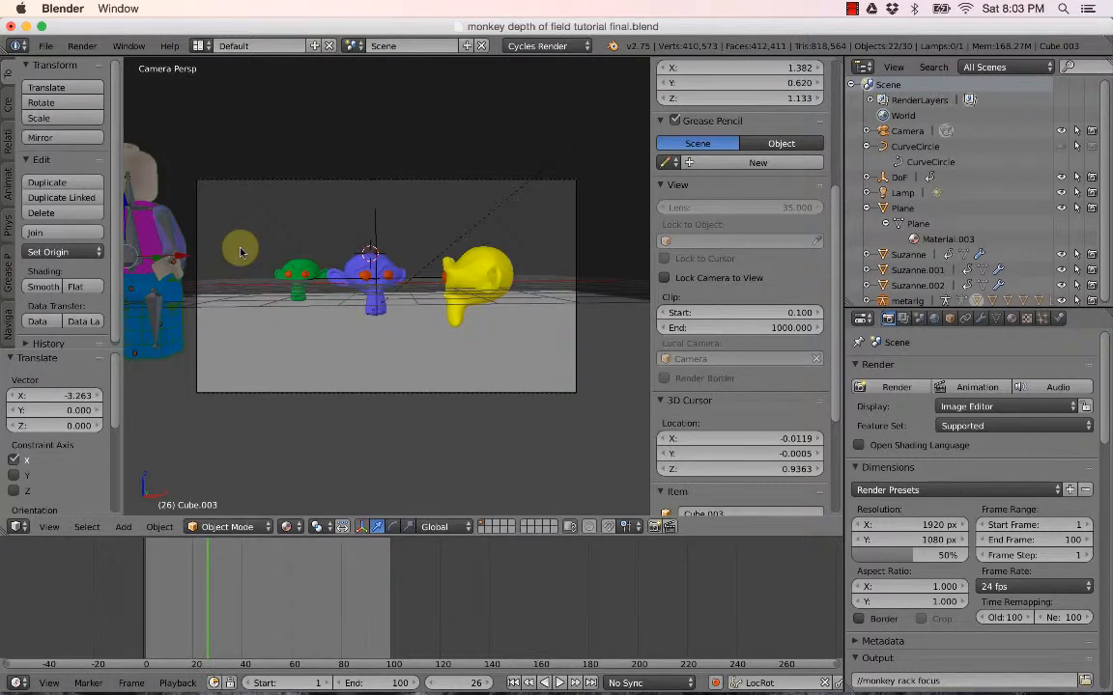
pyautogui.scroll(-1, 240, 252)
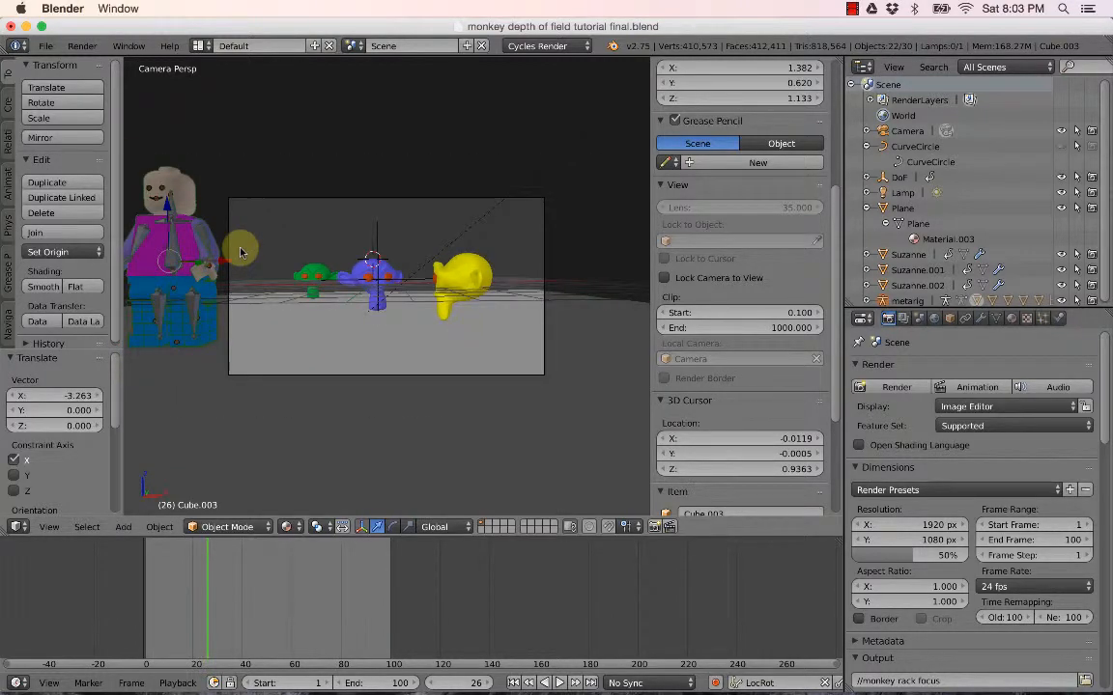
# Nudge the grouped figure about 0.06 units farther along negative X and lower it about 0.06 units along Z.
pyautogui.press('g')
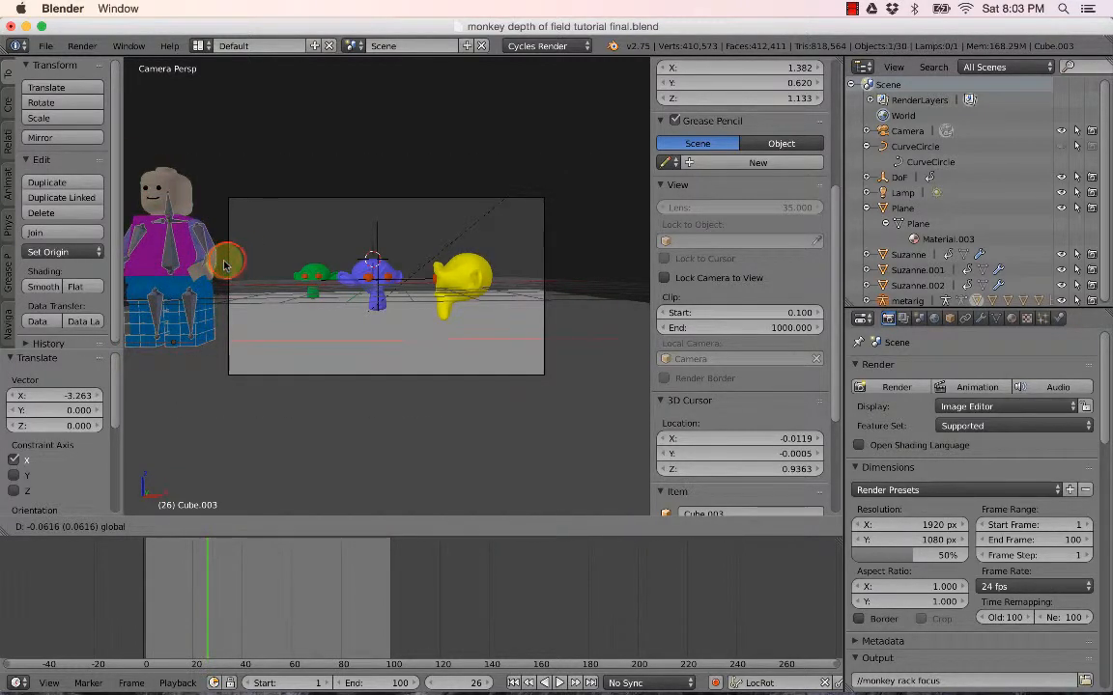
pyautogui.click(218, 270)
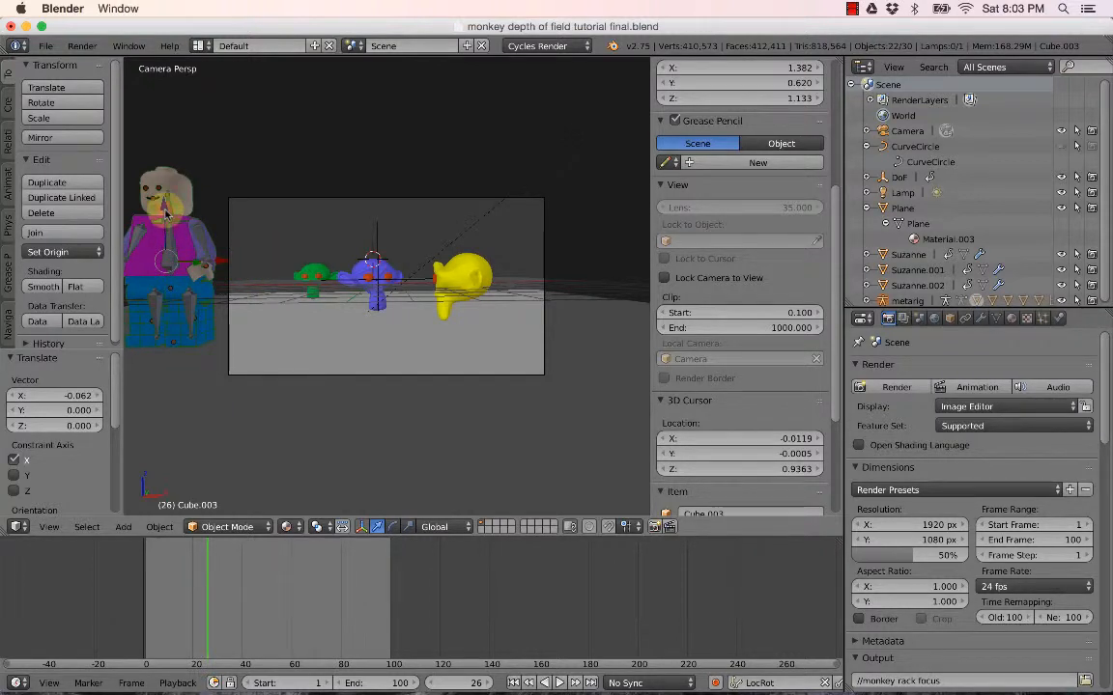
pyautogui.moveTo(165, 211); pyautogui.dragTo(166, 220)
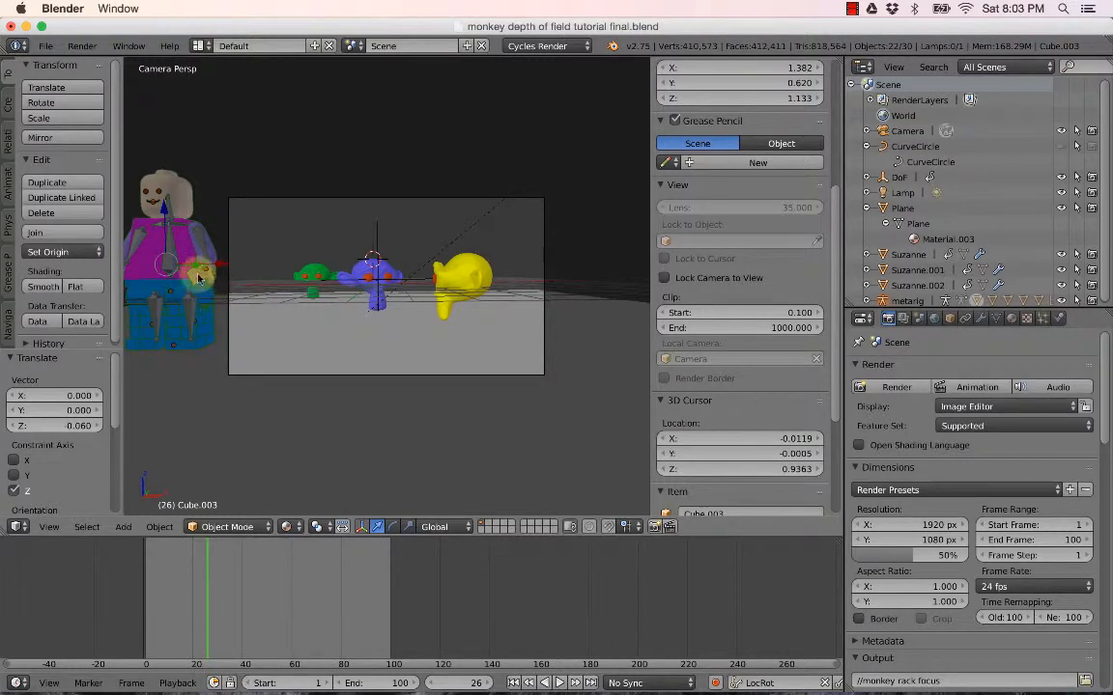
# Select the metarig armature inside the Lego figure from the front view.
pyautogui.rightClick(174, 253)
pyautogui.rightClick(174, 254)
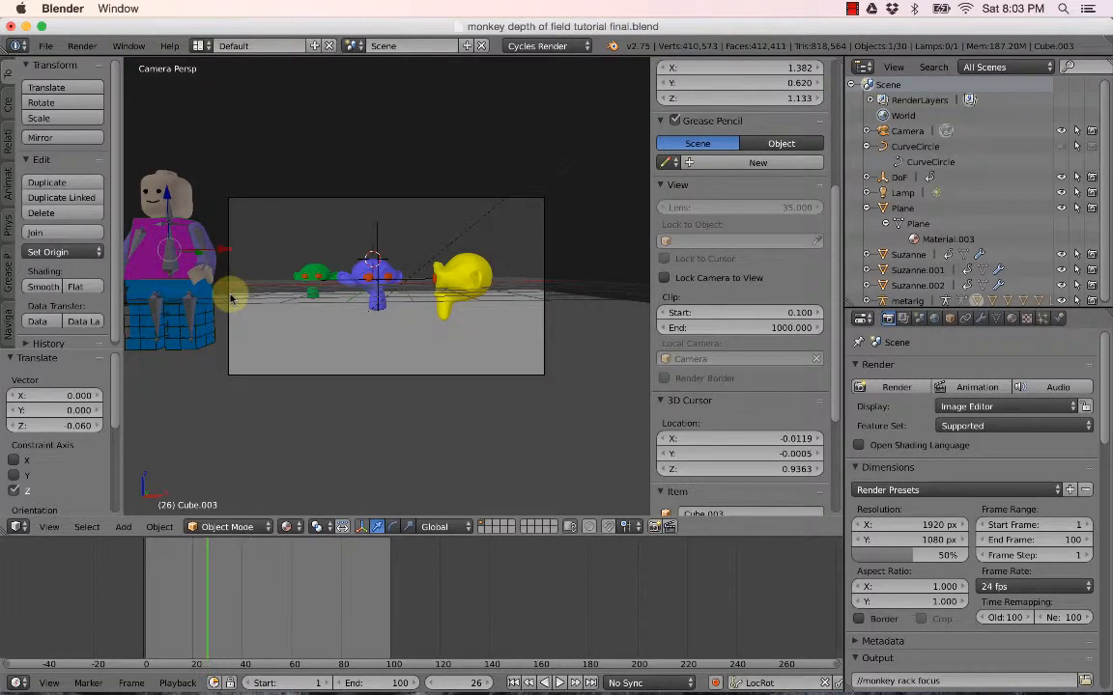
pyautogui.press('KP_1')
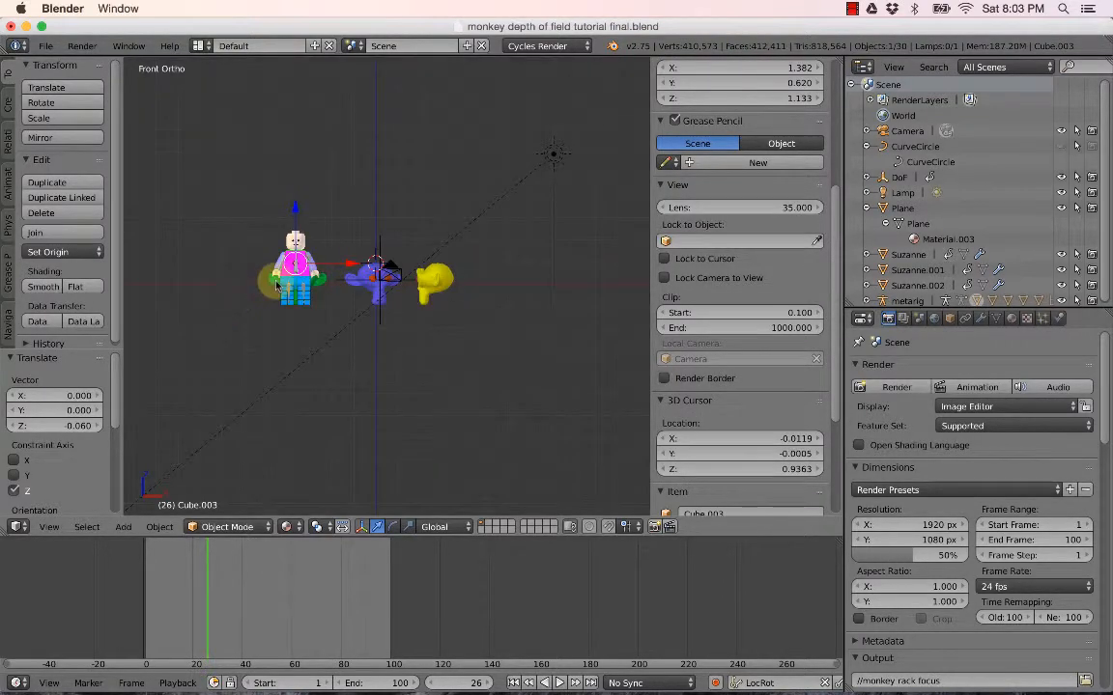
pyautogui.scroll(2, 278, 280)
pyautogui.scroll(2, 278, 284)
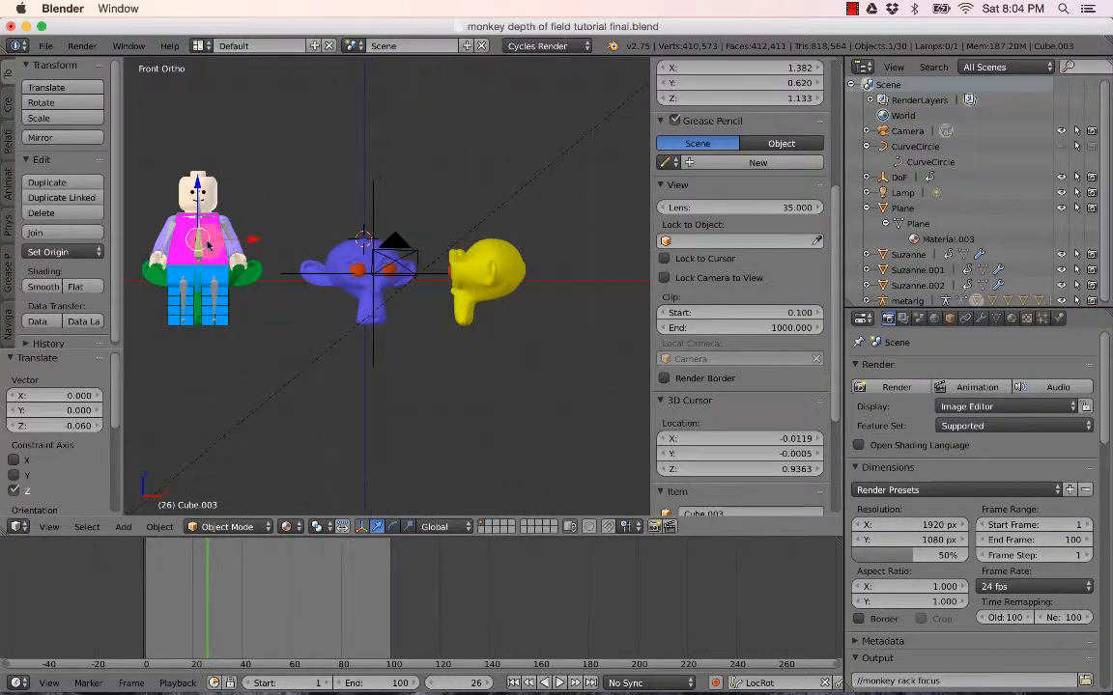
pyautogui.rightClick(200, 246)
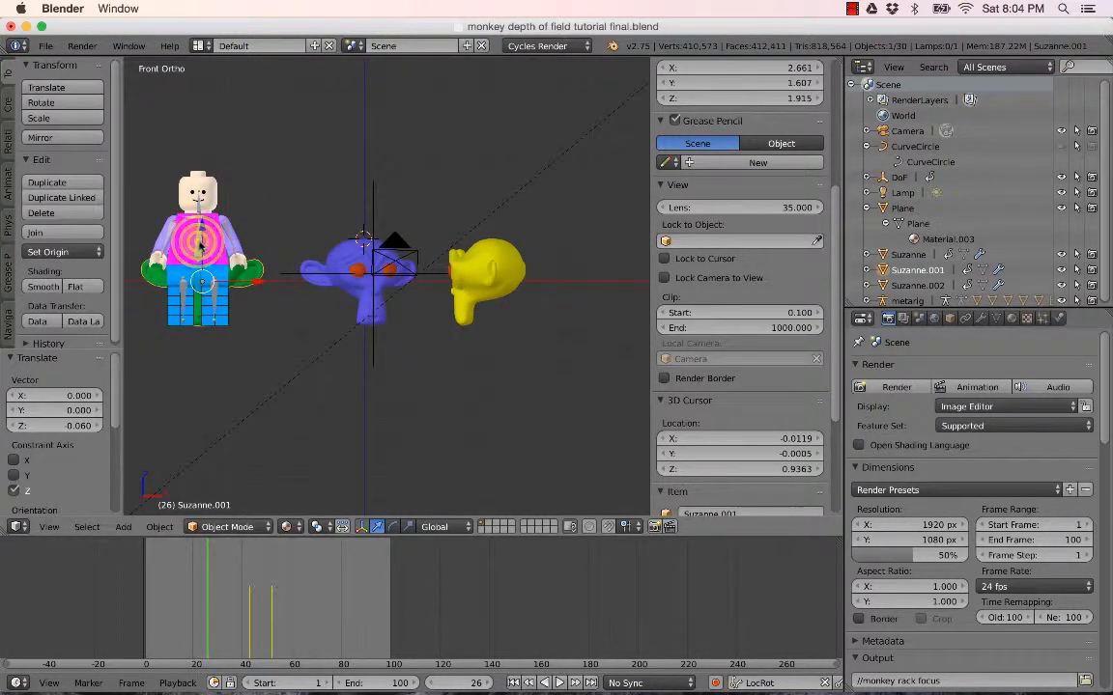
pyautogui.rightClick(199, 246)
pyautogui.scroll(2, 200, 247)
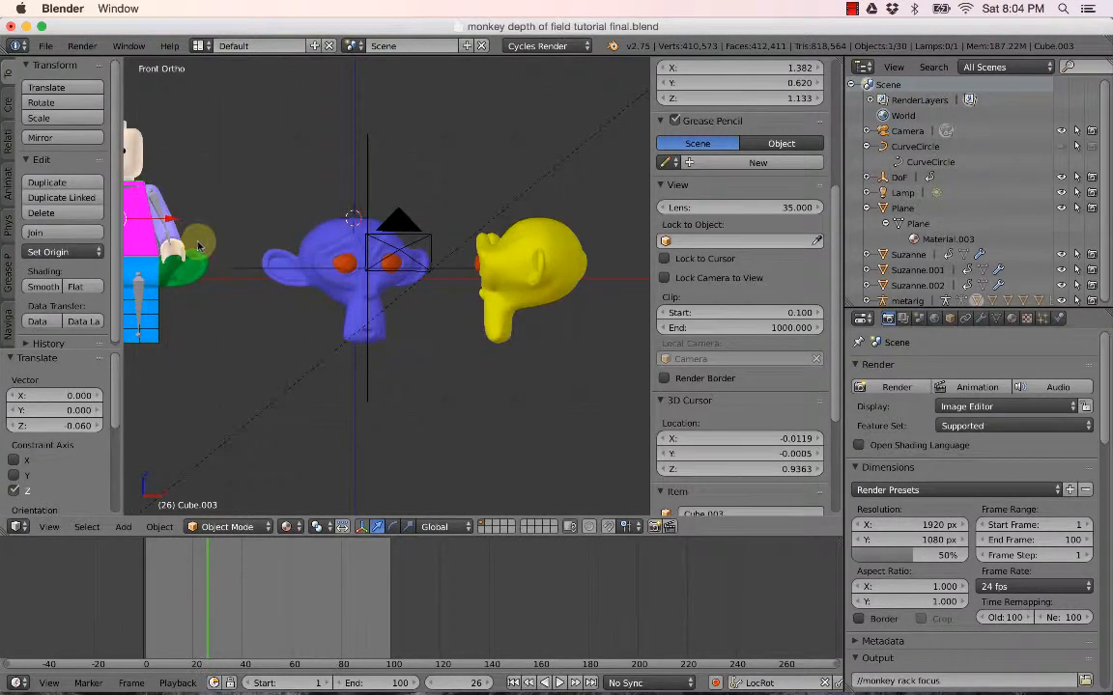
pyautogui.keyDown('shift'); pyautogui.moveTo(198, 247); pyautogui.dragTo(283, 248, button='middle'); pyautogui.keyUp('shift')
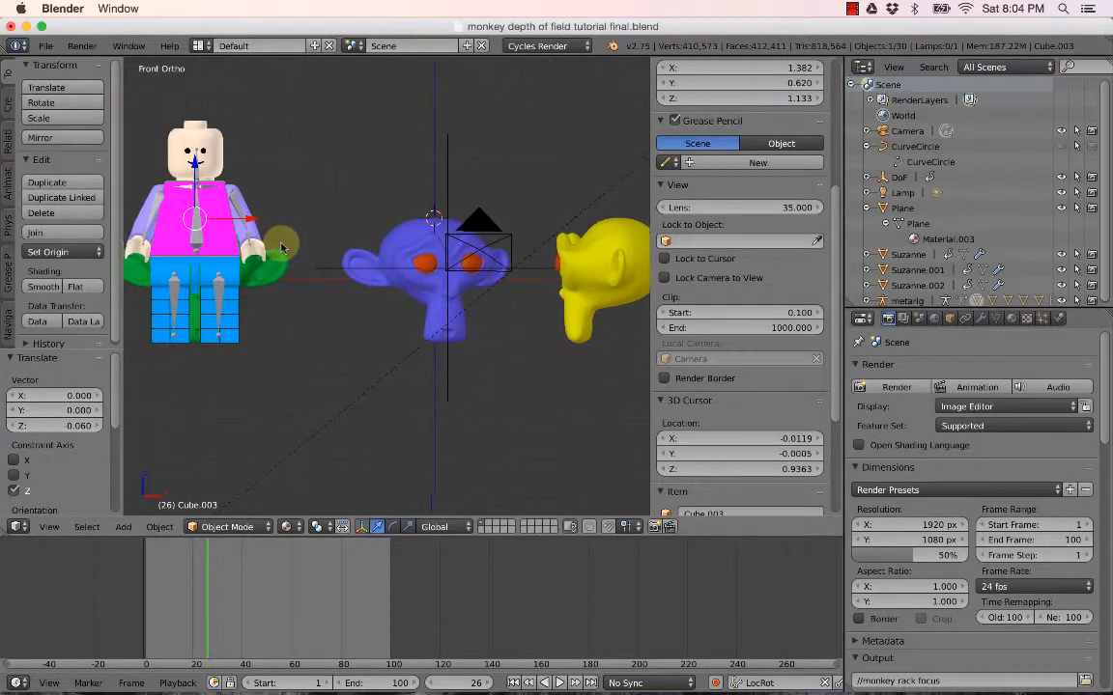
pyautogui.rightClick(218, 203)
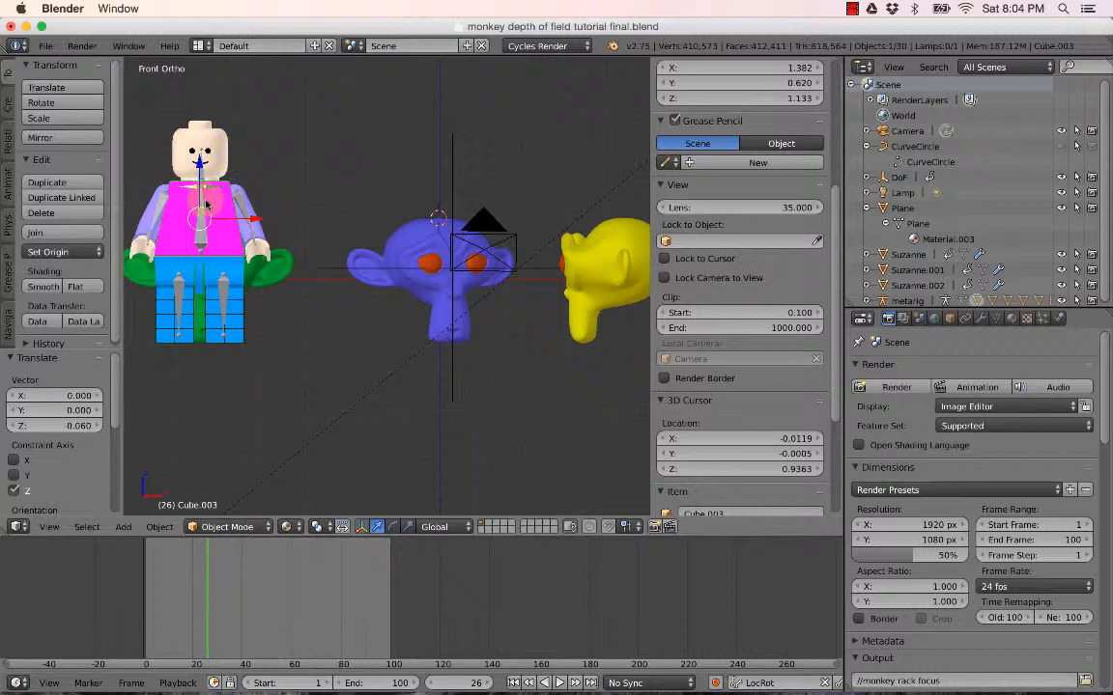
pyautogui.rightClick(201, 222)
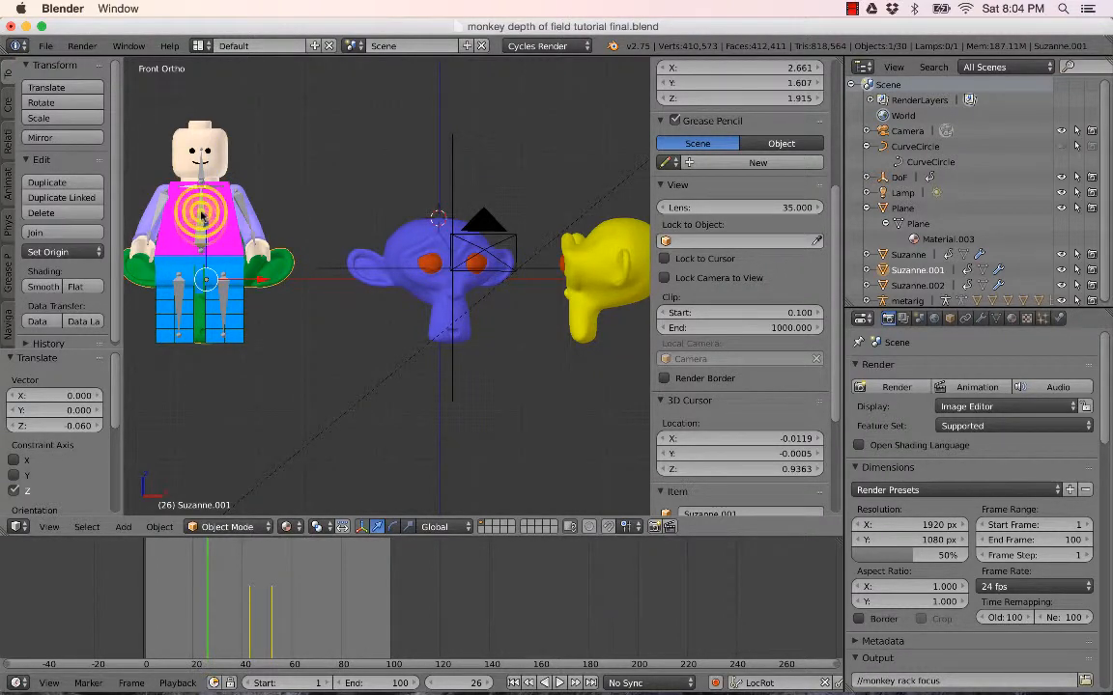
pyautogui.rightClick(201, 215)
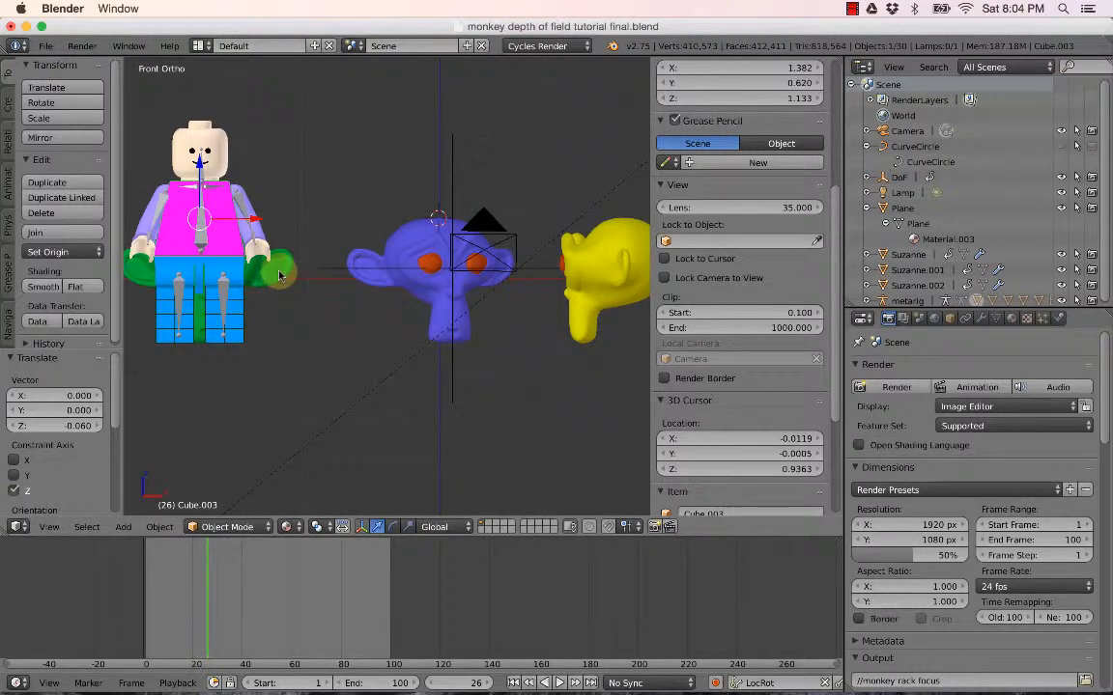
pyautogui.rightClick(202, 222)
pyautogui.rightClick(202, 220)
pyautogui.rightClick(203, 218)
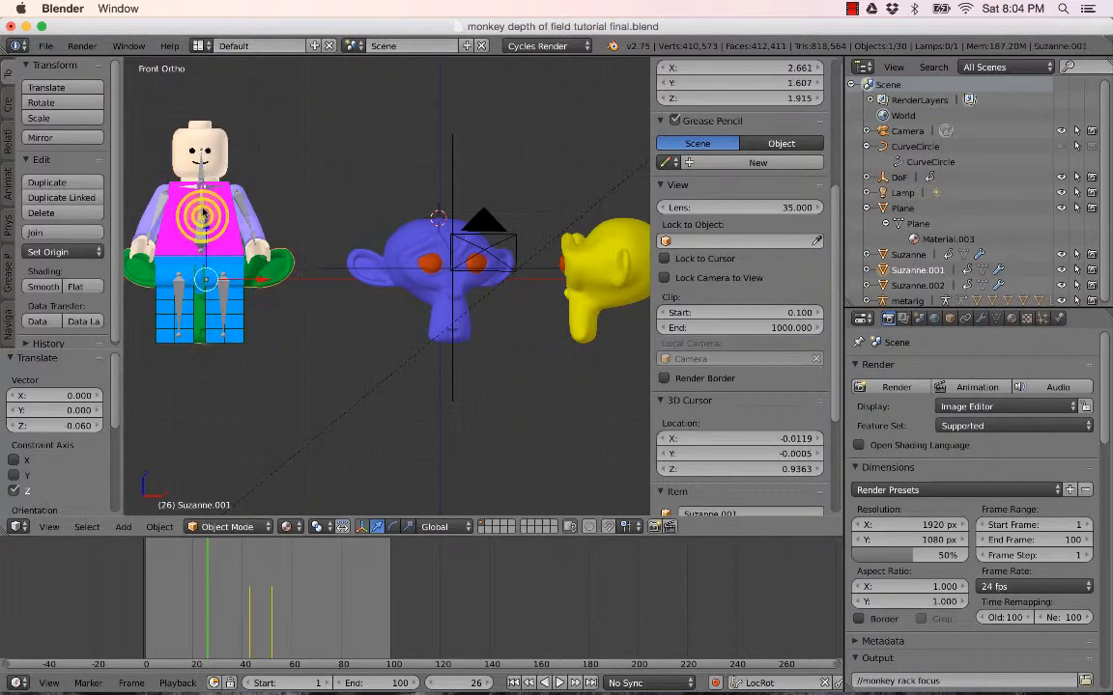
pyautogui.rightClick(202, 206)
pyautogui.rightClick(203, 205)
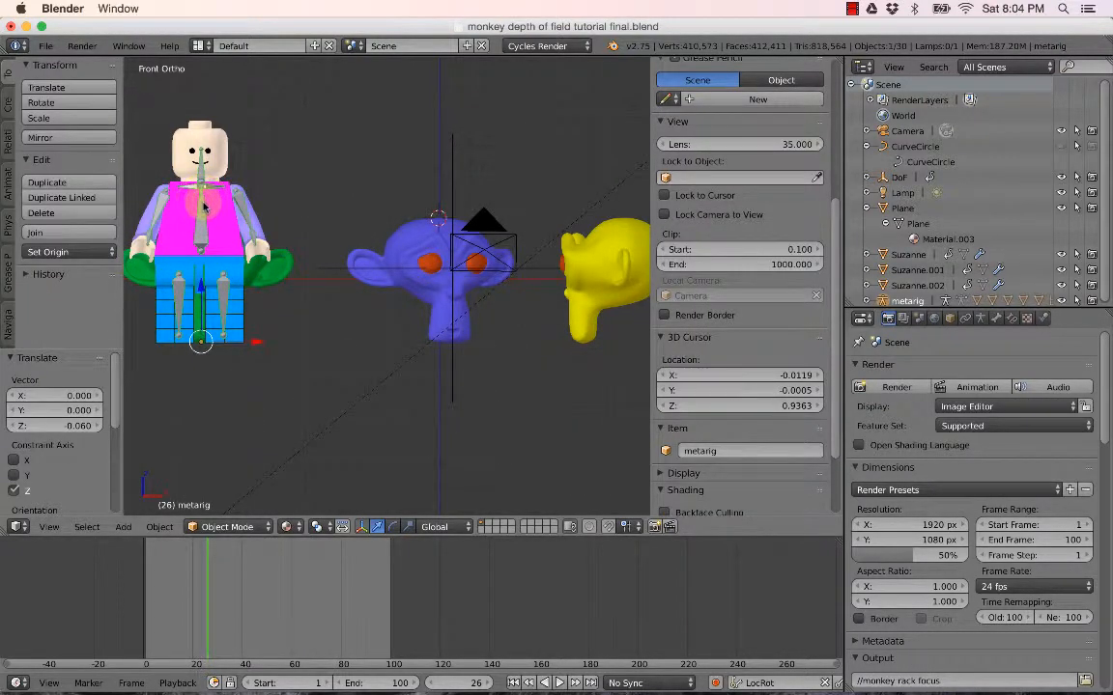
# Switch the metarig armature to Pose Mode and select its chest bone.
pyautogui.scroll(2, 204, 204)
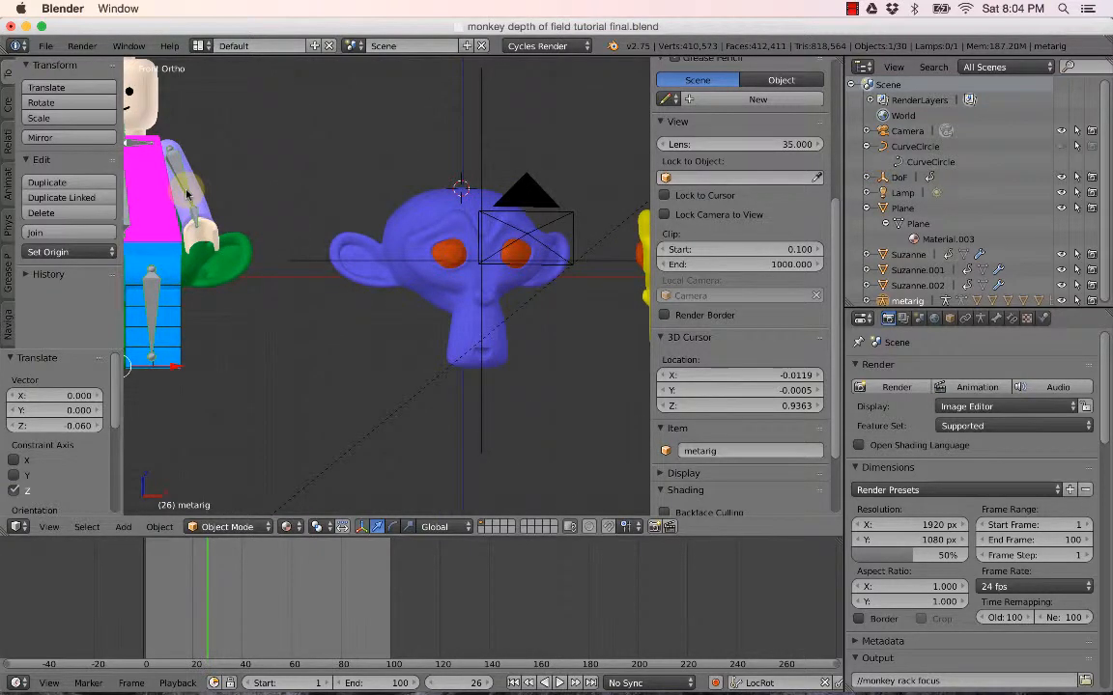
pyautogui.keyDown('shift'); pyautogui.moveTo(155, 193); pyautogui.dragTo(201, 194, button='middle'); pyautogui.keyUp('shift')
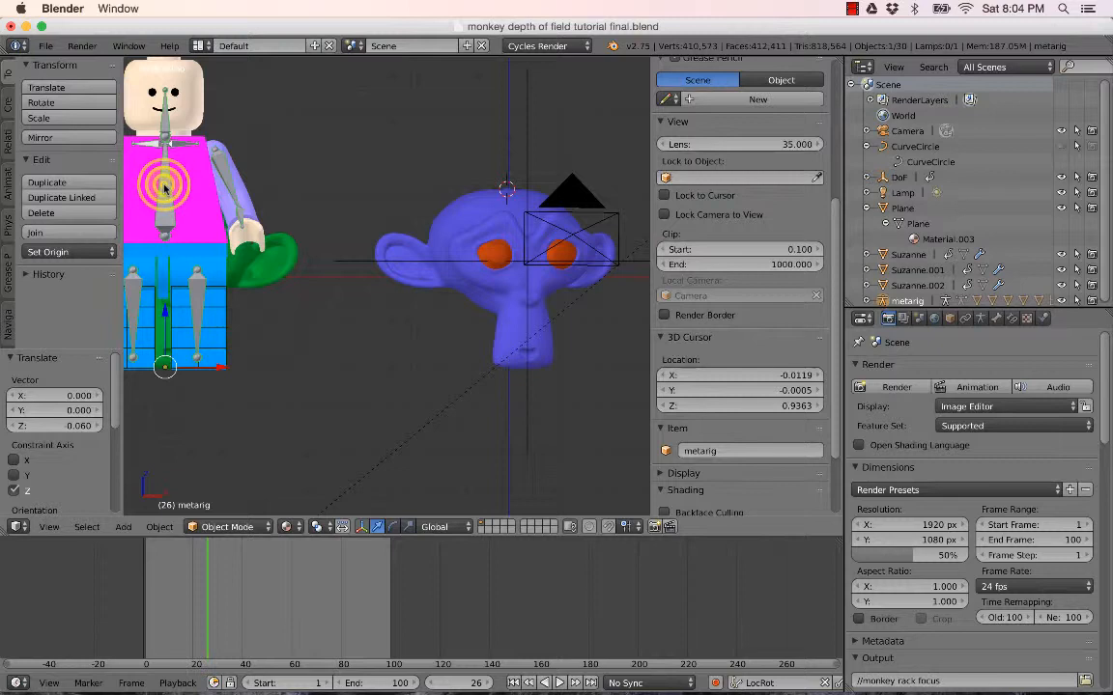
pyautogui.scroll(-1, 940, 190)
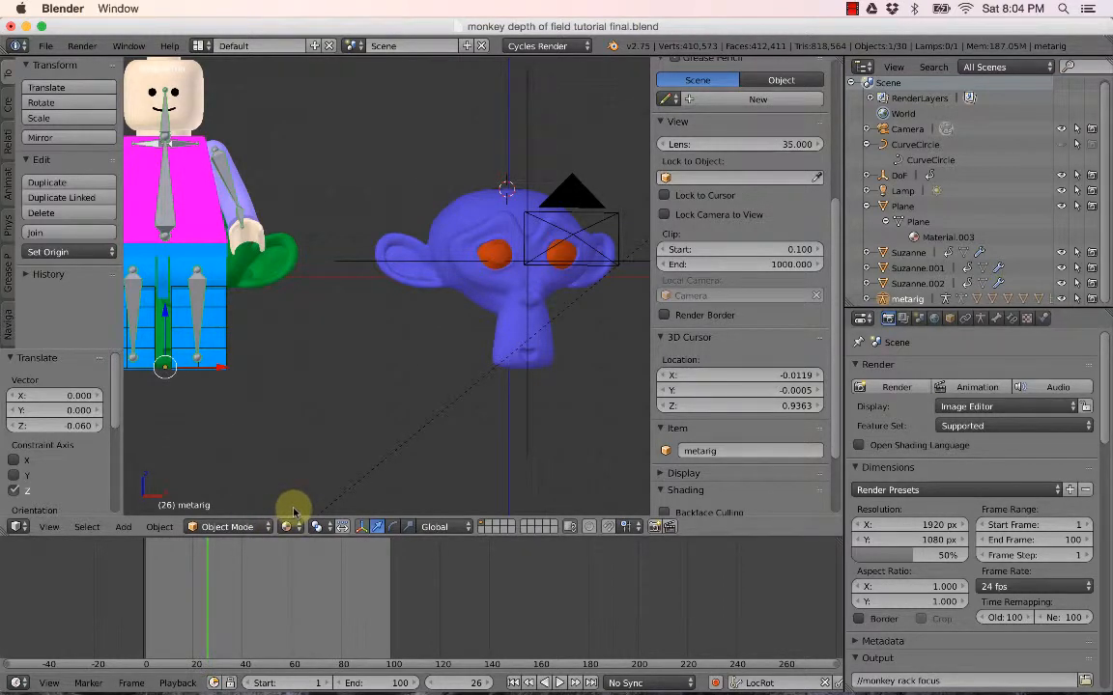
pyautogui.click(242, 526)
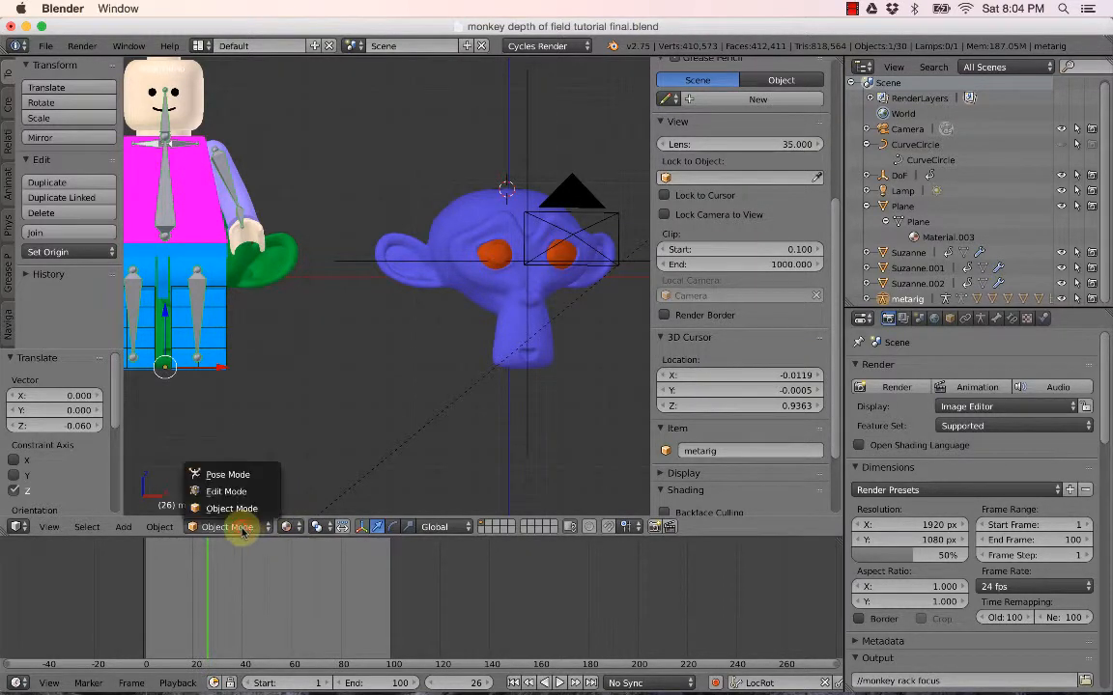
pyautogui.click(228, 475)
pyautogui.rightClick(169, 183)
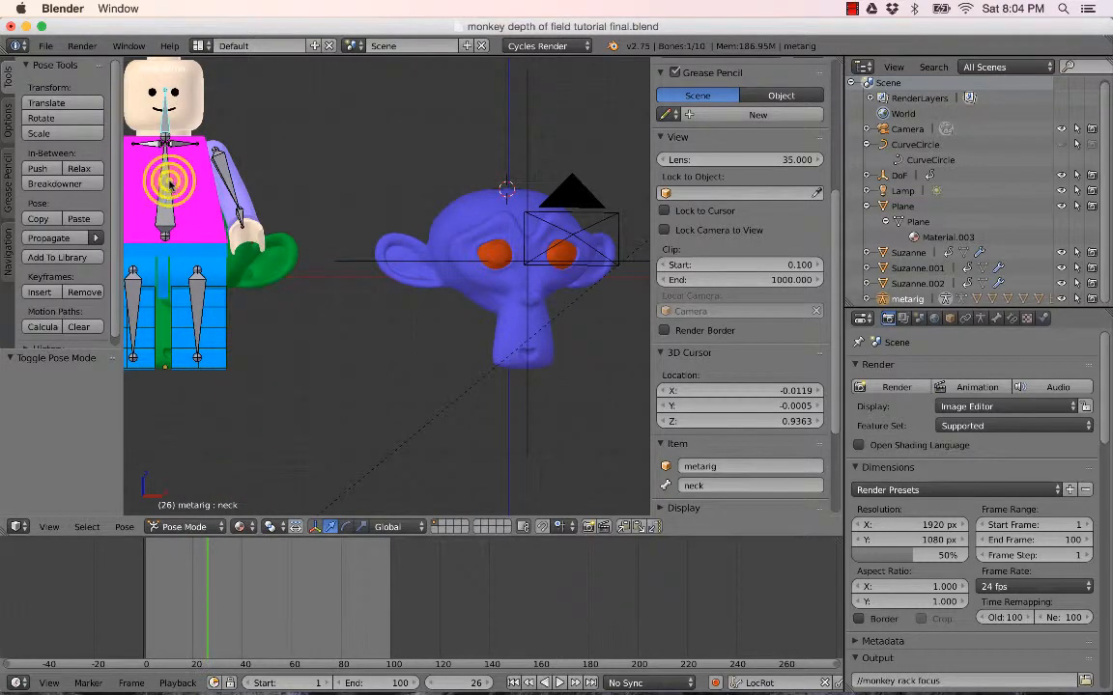
pyautogui.rightClick(169, 184)
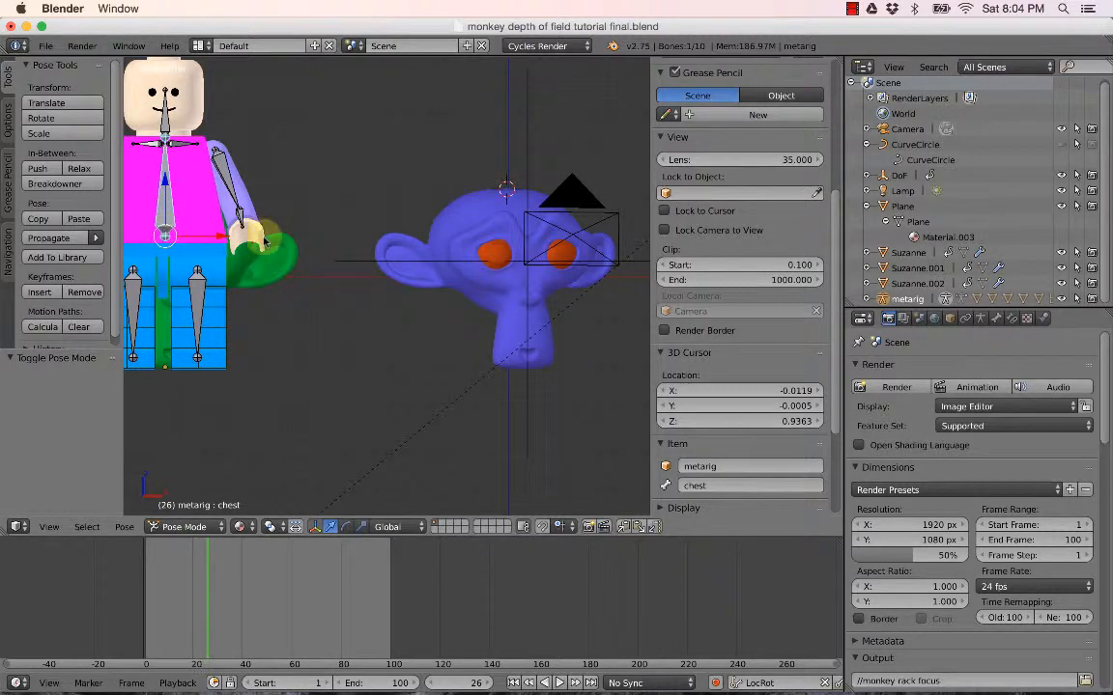
# Set the animation's current frame to 2 with the figure's chest bone selected.
pyautogui.press('KP_1')
pyautogui.scroll(-2, 302, 226)
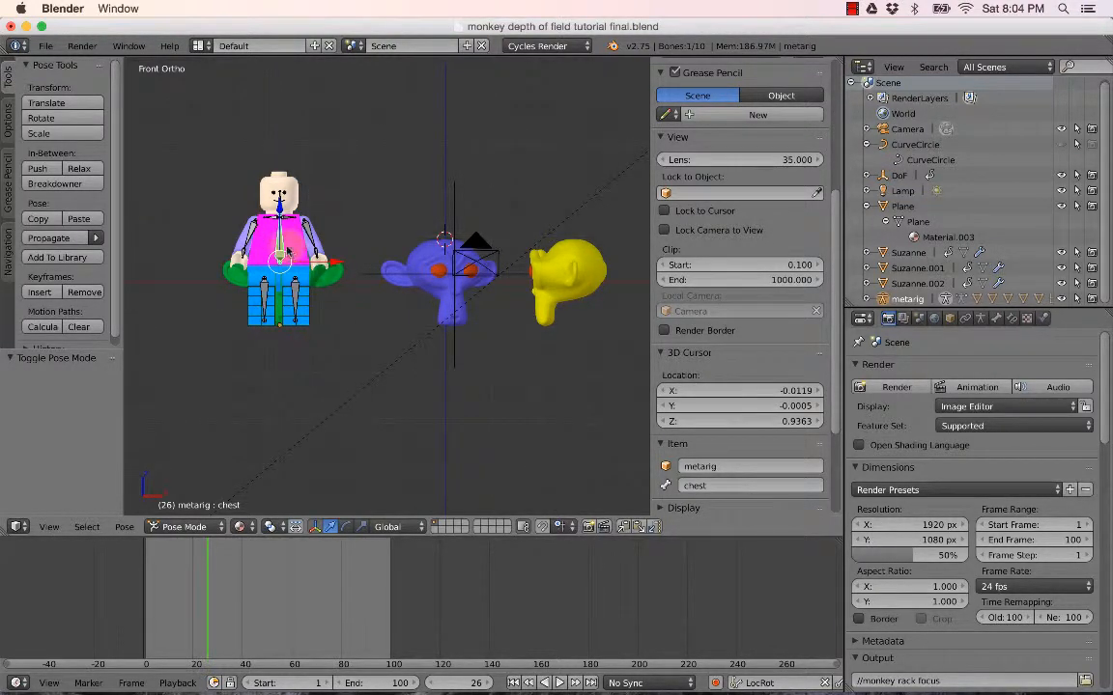
pyautogui.click(200, 573)
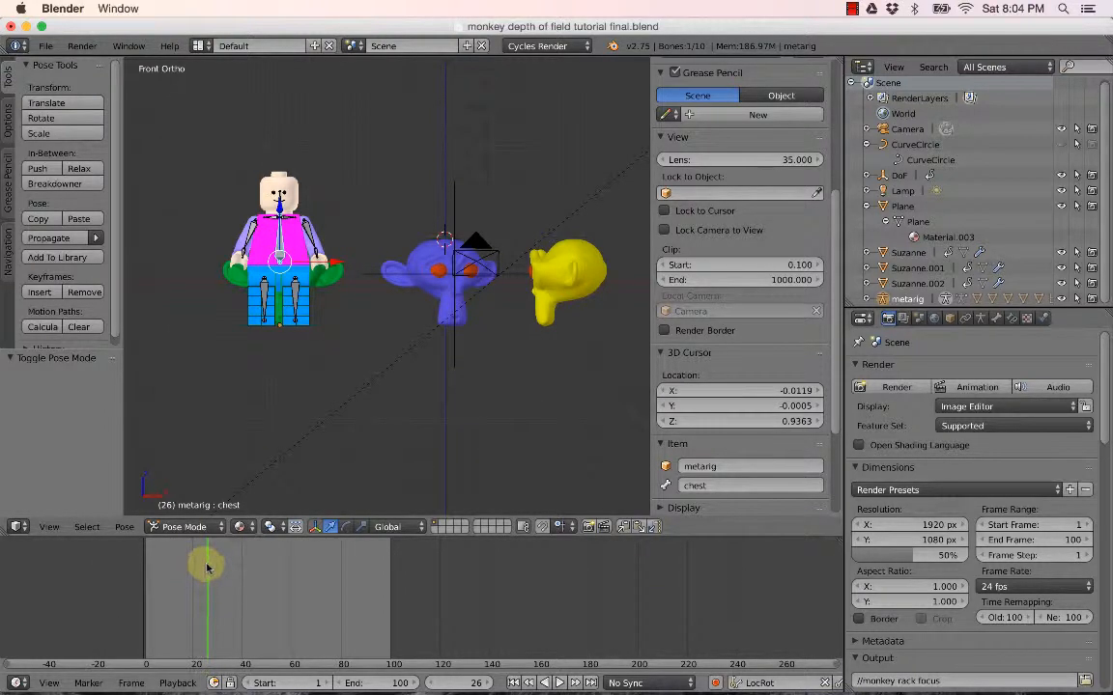
pyautogui.moveTo(208, 567); pyautogui.dragTo(150, 569)
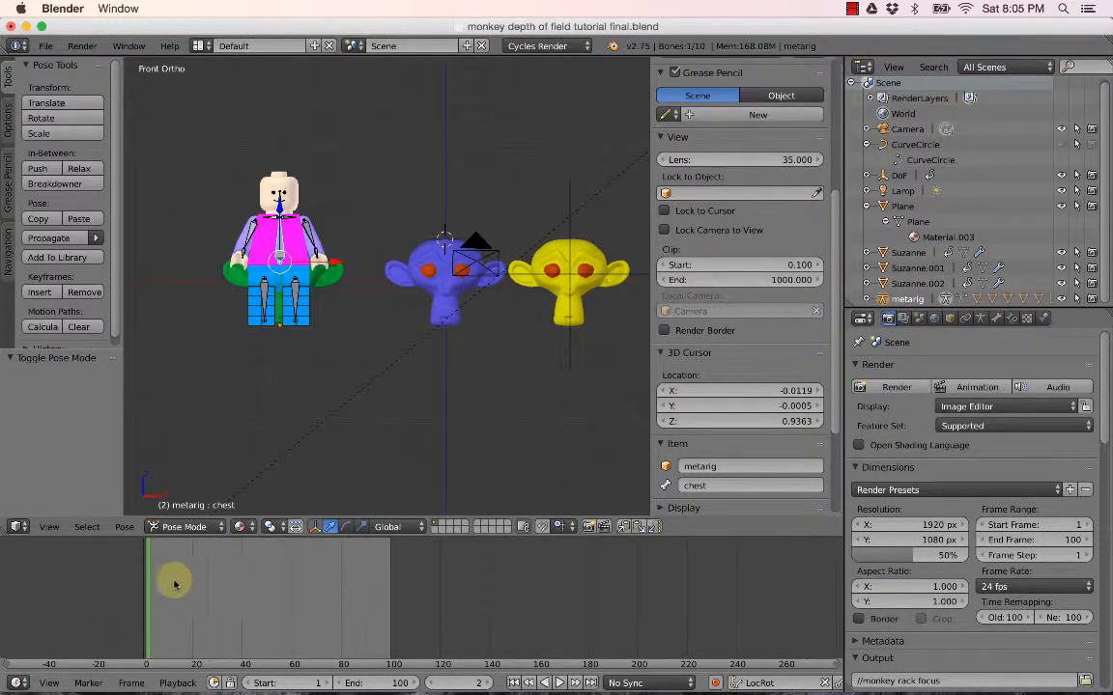
# Set the animation's current frame to 1 after scrubbing briefly through the opening frames.
pyautogui.moveTo(148, 577); pyautogui.dragTo(190, 590)
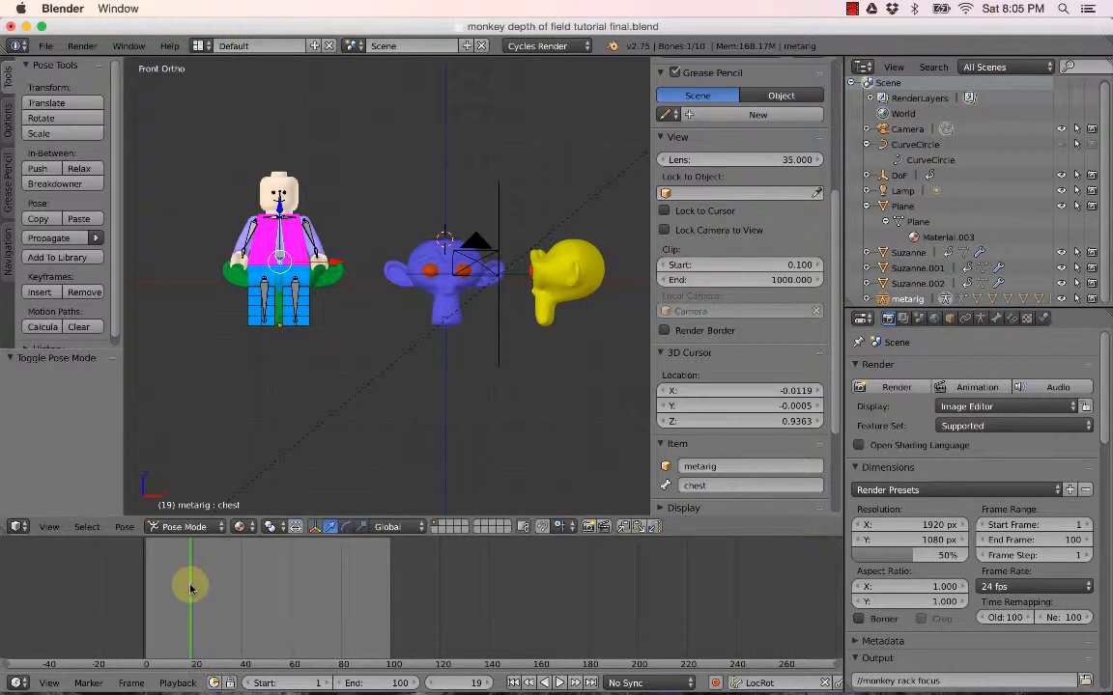
pyautogui.moveTo(191, 589); pyautogui.dragTo(145, 586)
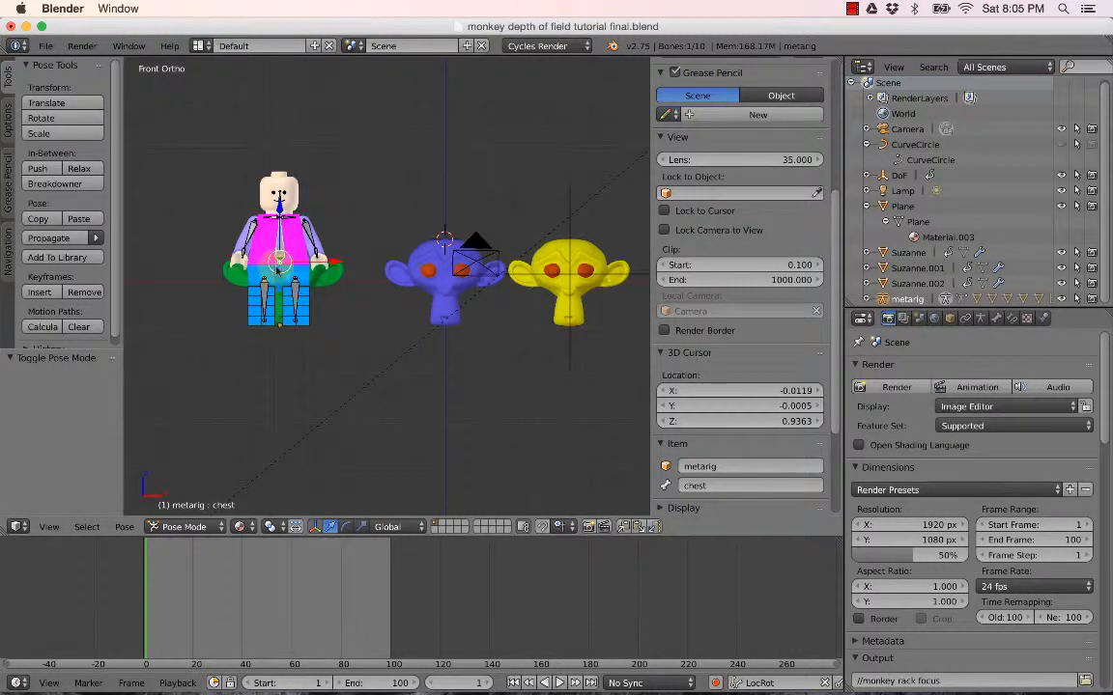
pyautogui.click(477, 685)
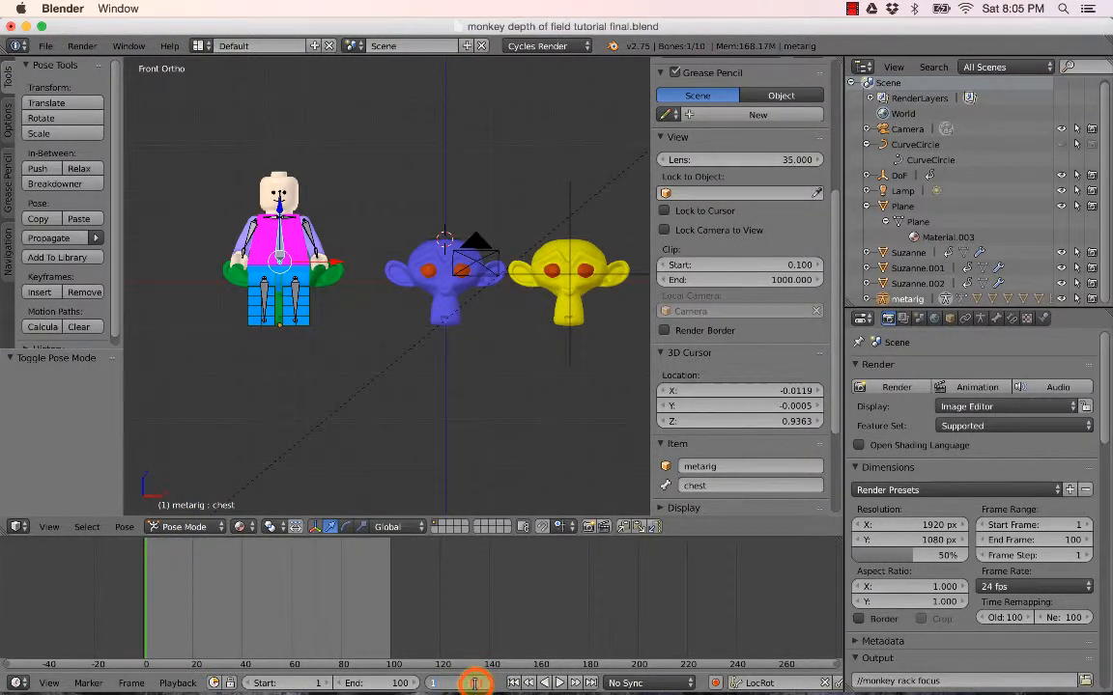
pyautogui.click(281, 237)
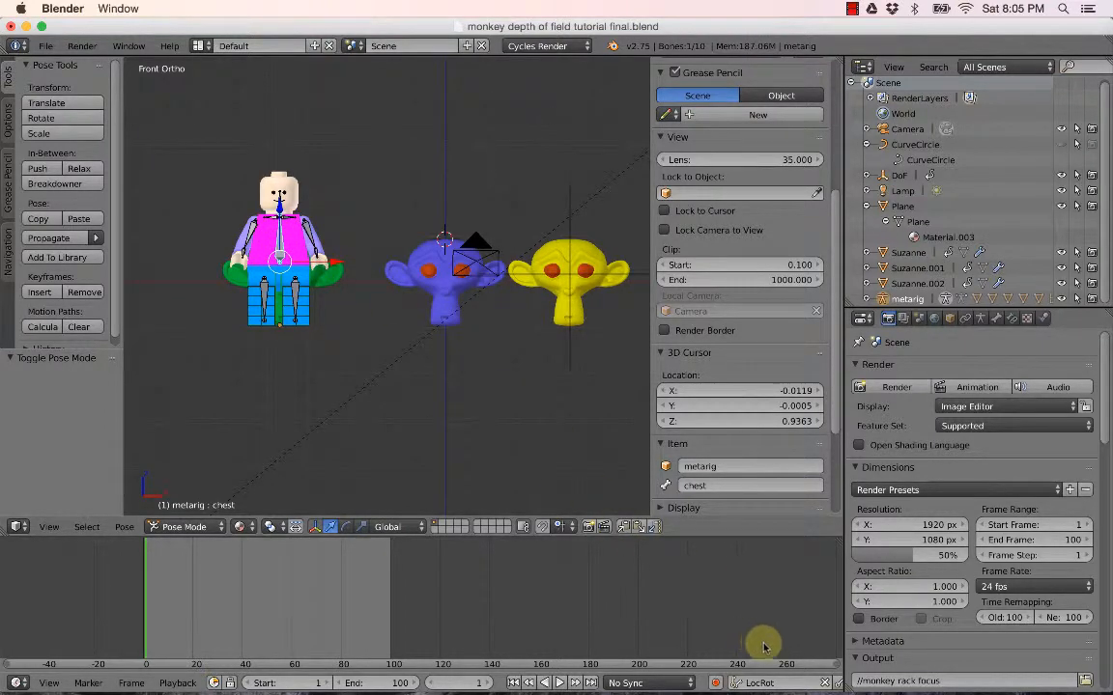
# Widen the timeline area, reselect LocRot as the active keying set and keyframe the figure's chest bone at frame 1.
pyautogui.moveTo(844, 581); pyautogui.dragTo(896, 581)
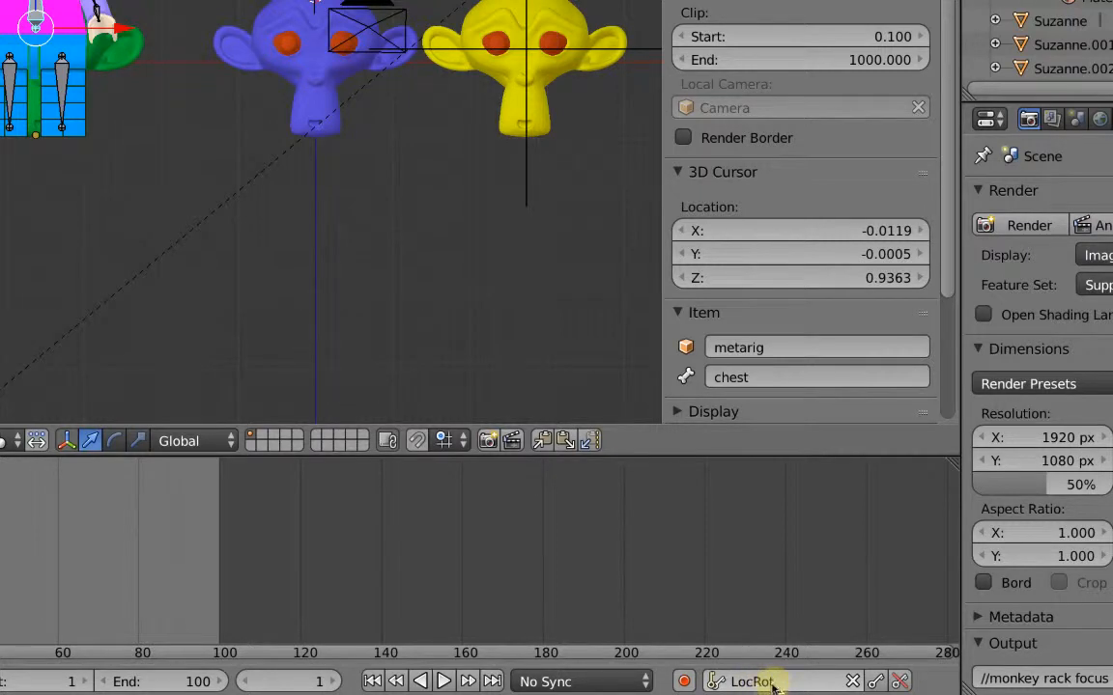
pyautogui.click(852, 682)
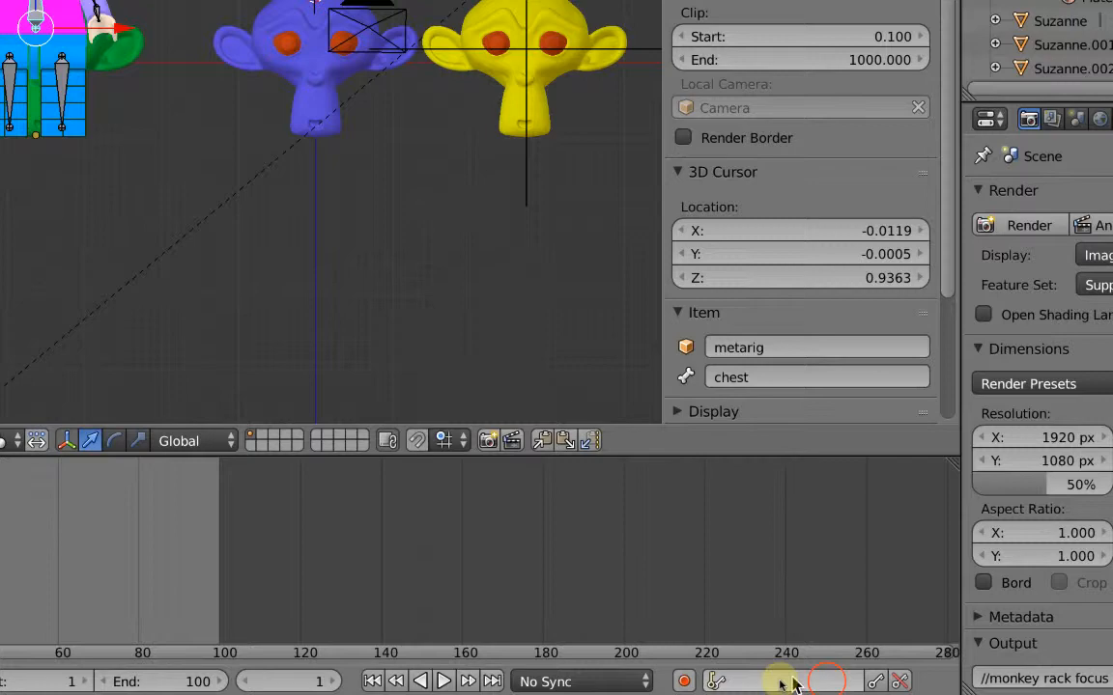
pyautogui.click(718, 682)
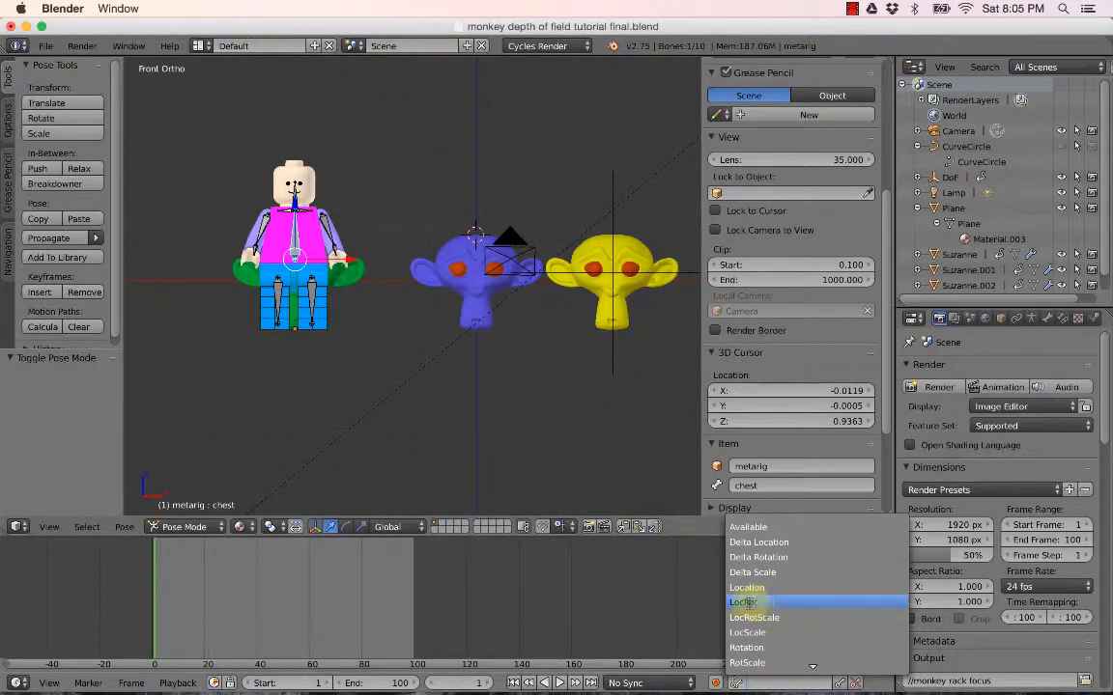
pyautogui.click(748, 602)
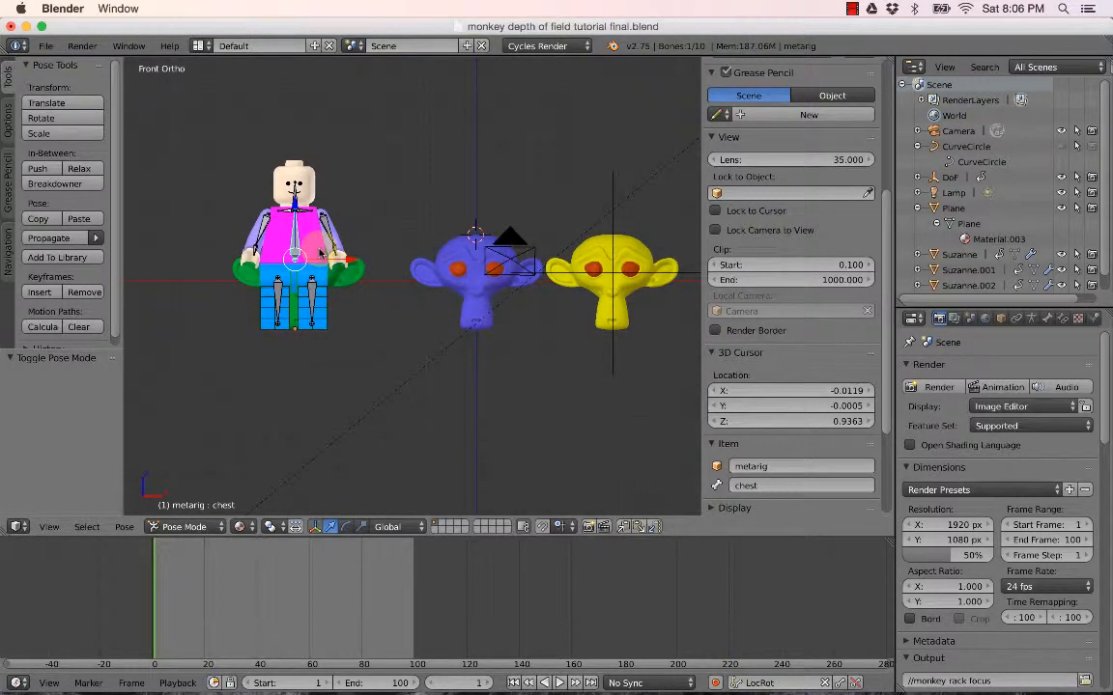
pyautogui.press('i')
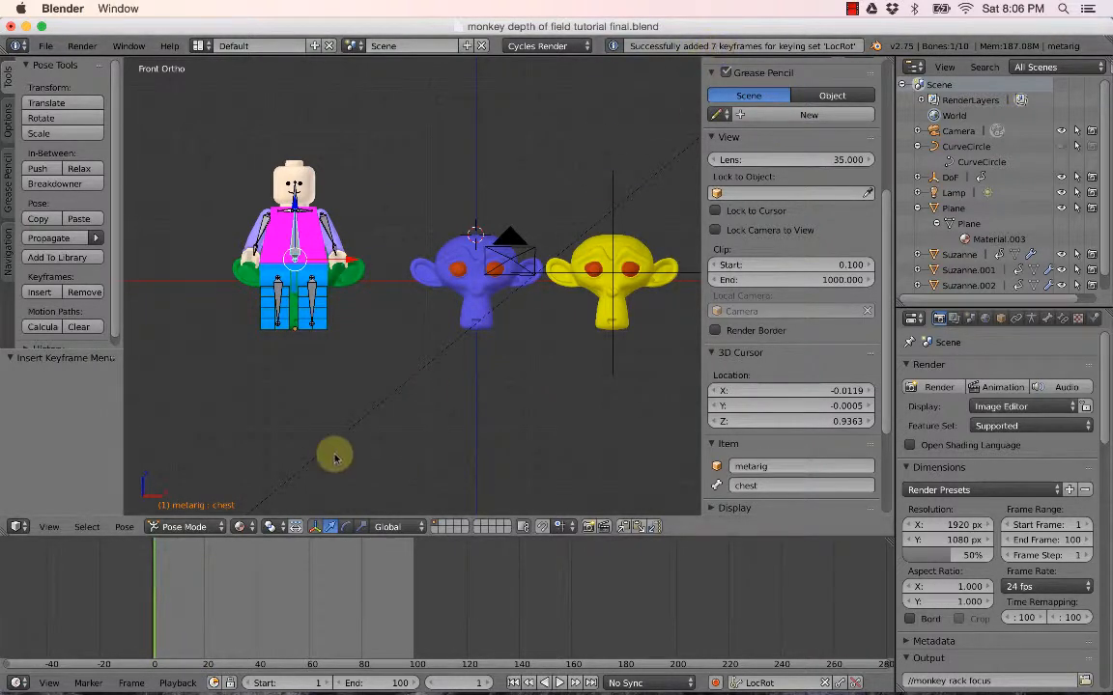
# At frame 100, move the figure's chest bone about 7.51 units along positive X, past the yellow monkey.
pyautogui.click(177, 577)
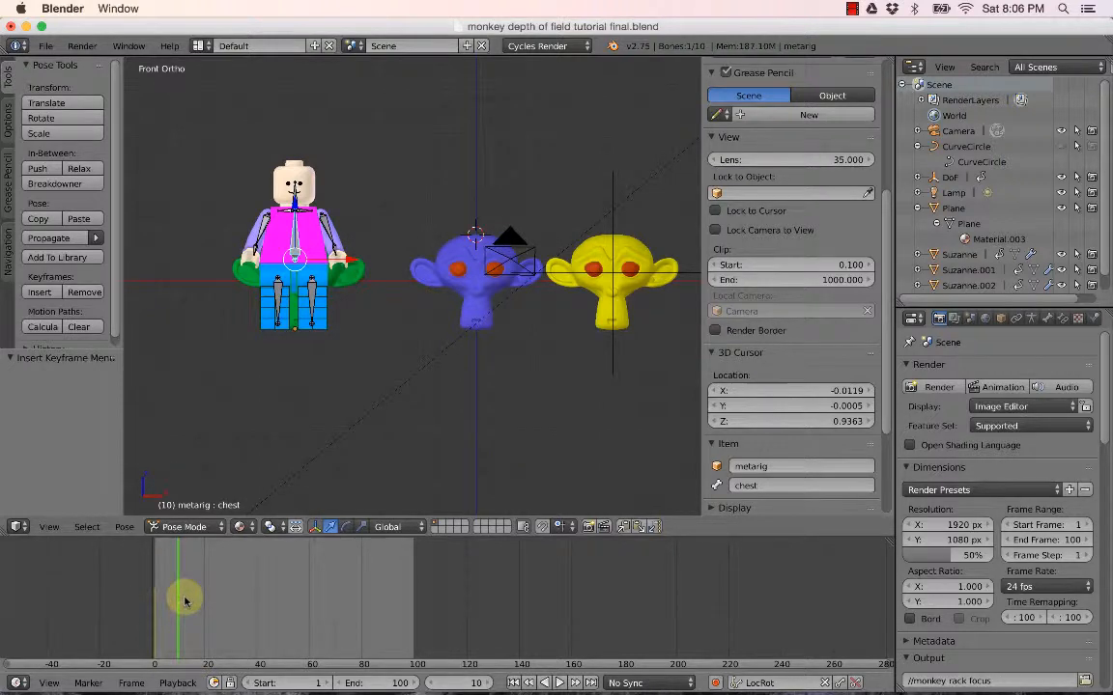
pyautogui.click(411, 585)
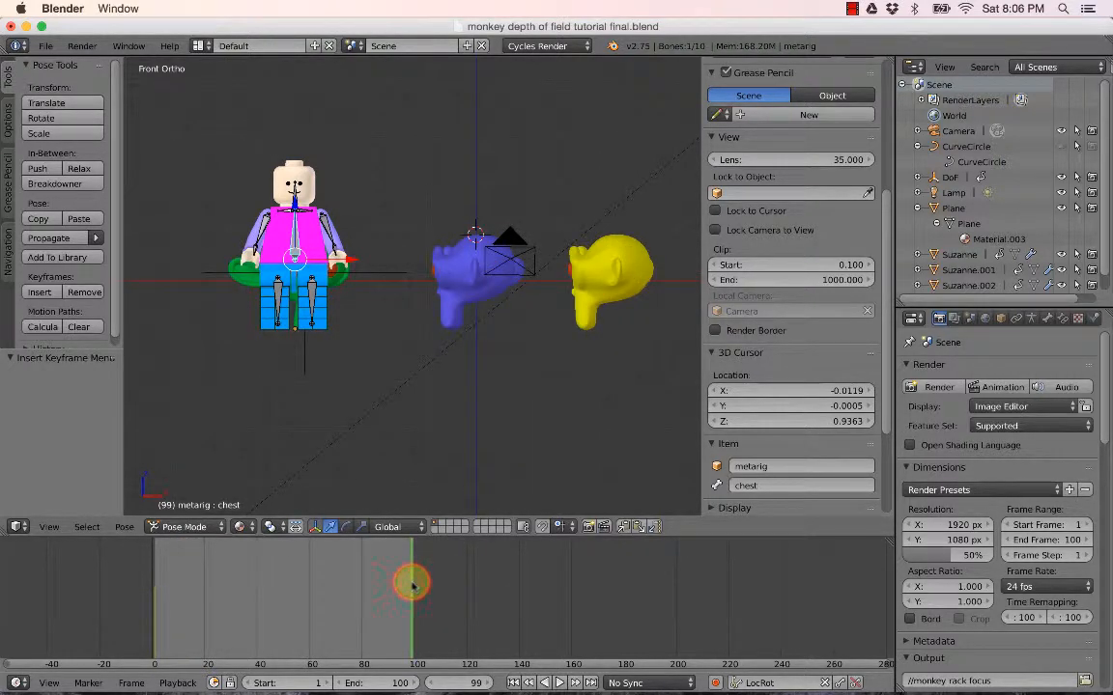
pyautogui.click(467, 682)
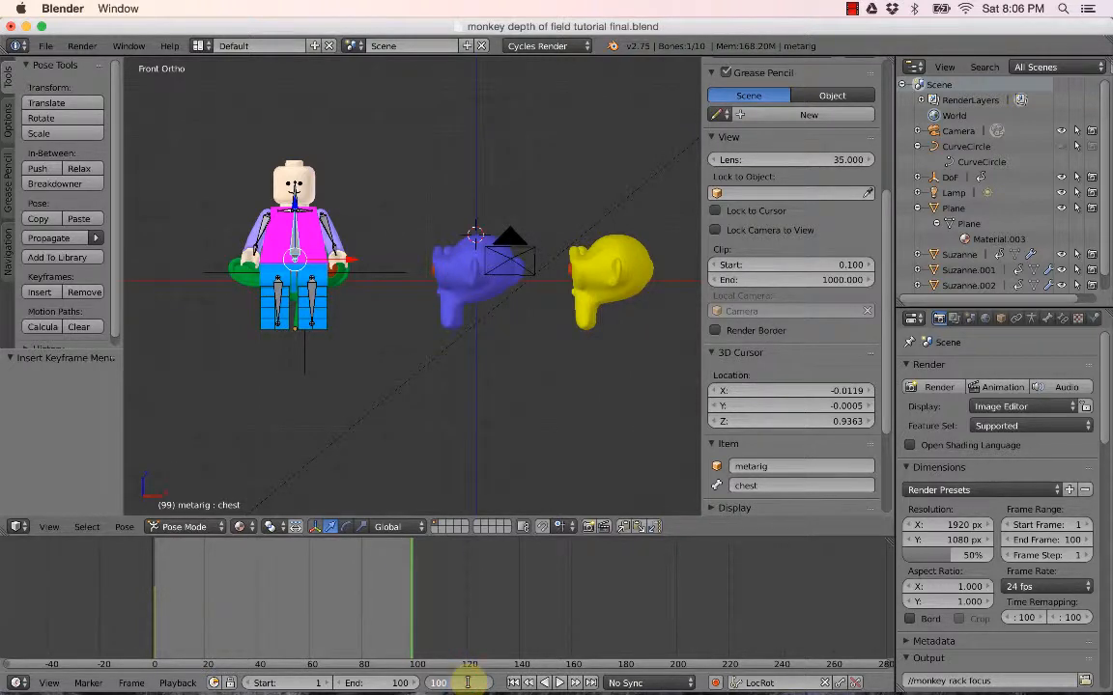
pyautogui.write('100')
pyautogui.press('Return')
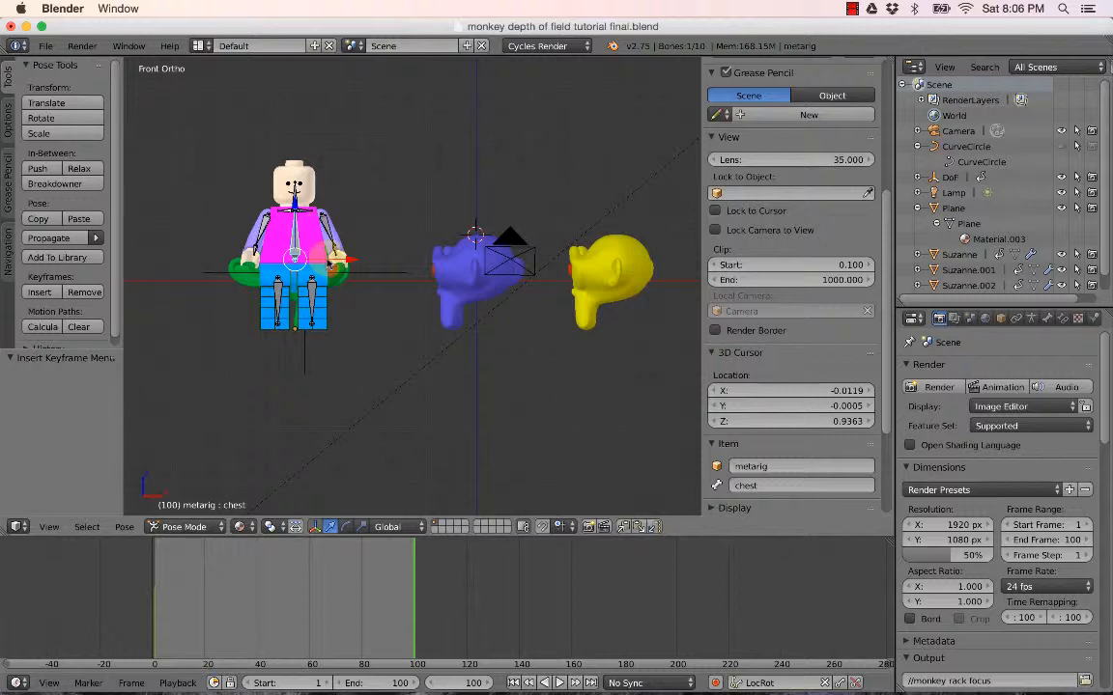
pyautogui.press('g')
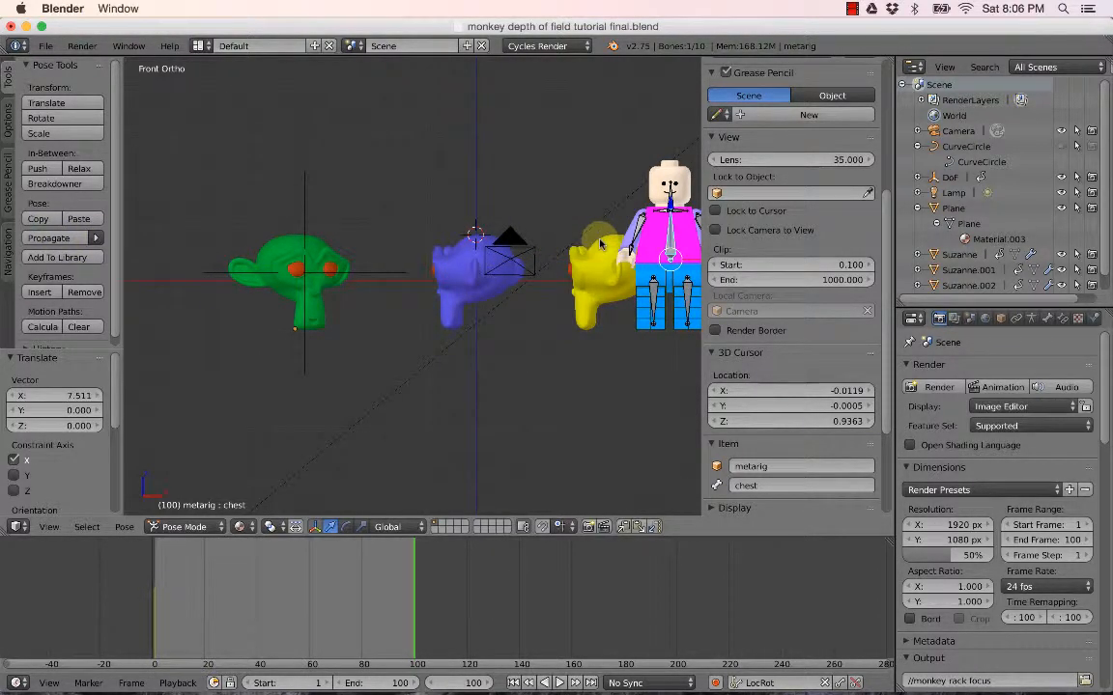
# Through the camera view, move the chest bone about 1.23 units farther along X until the figure is completely out of frame.
pyautogui.press('KP_0')
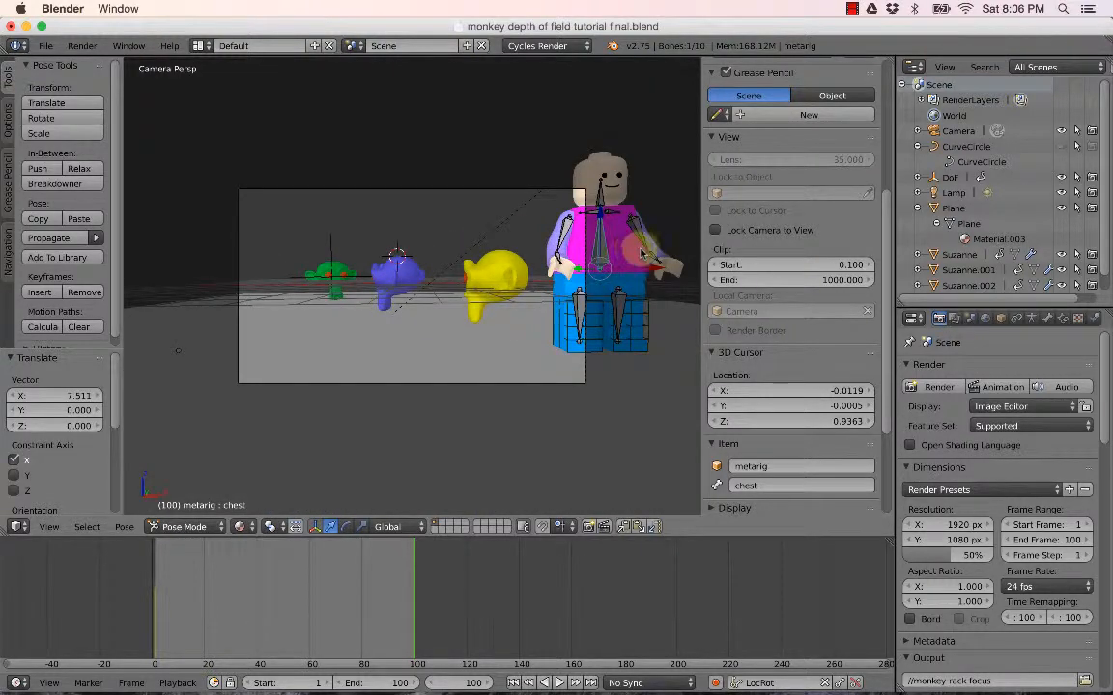
pyautogui.press('g')
pyautogui.press('x')
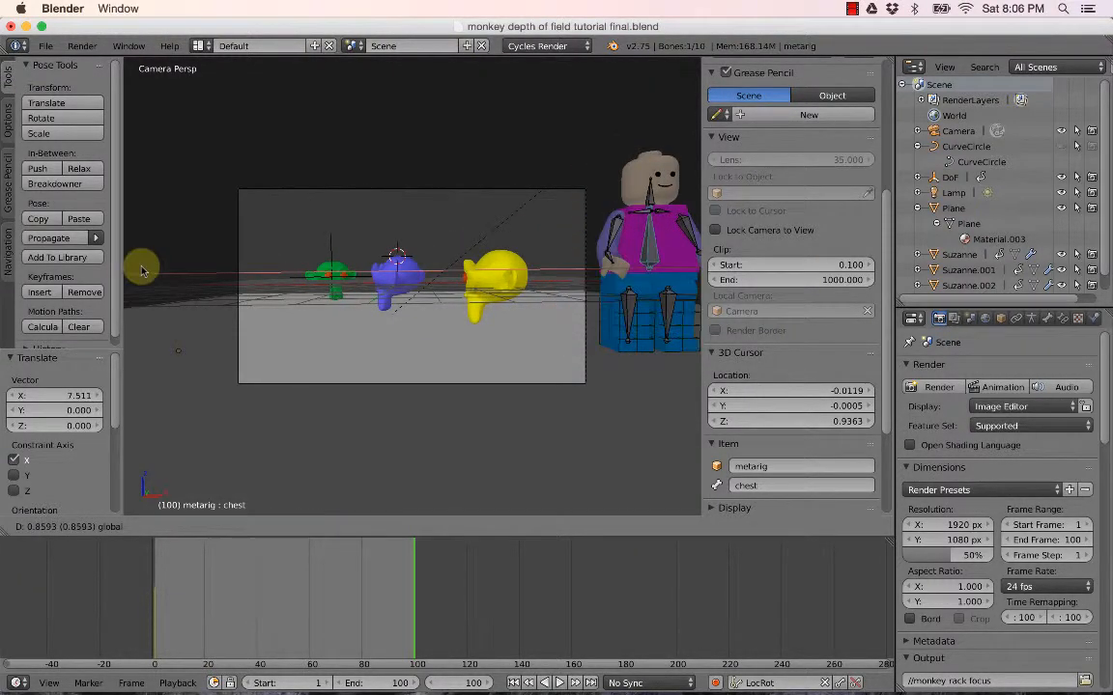
pyautogui.click(149, 268)
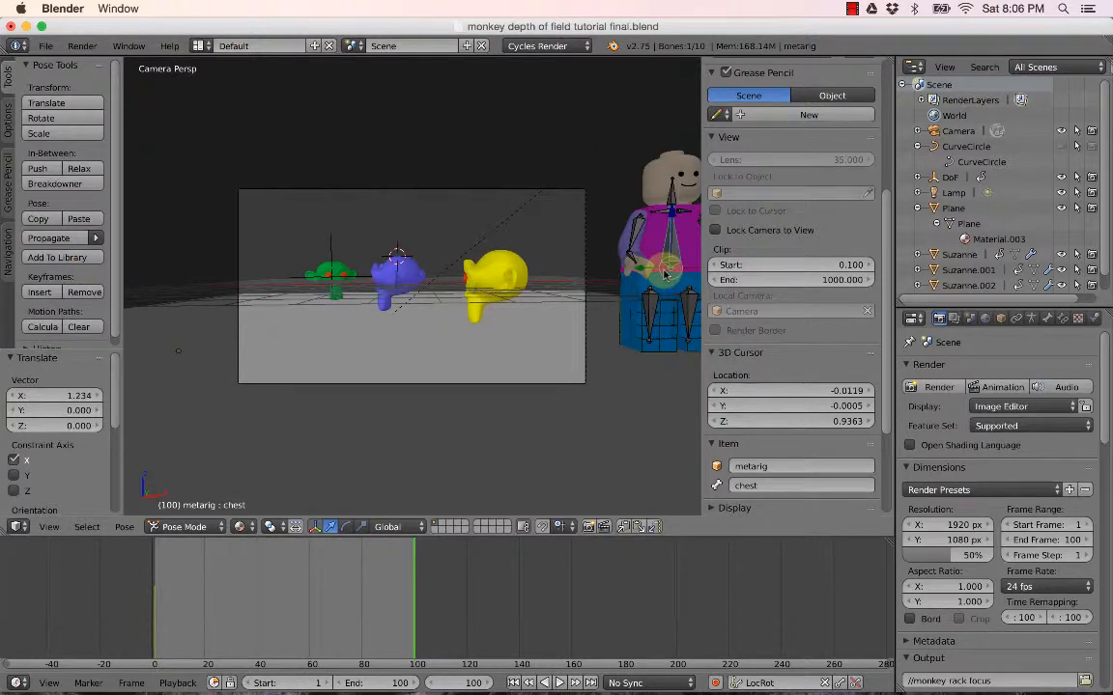
# Insert a LocRot keyframe for the figure's chest bone at frame 100 from the front view.
pyautogui.press('KP_1')
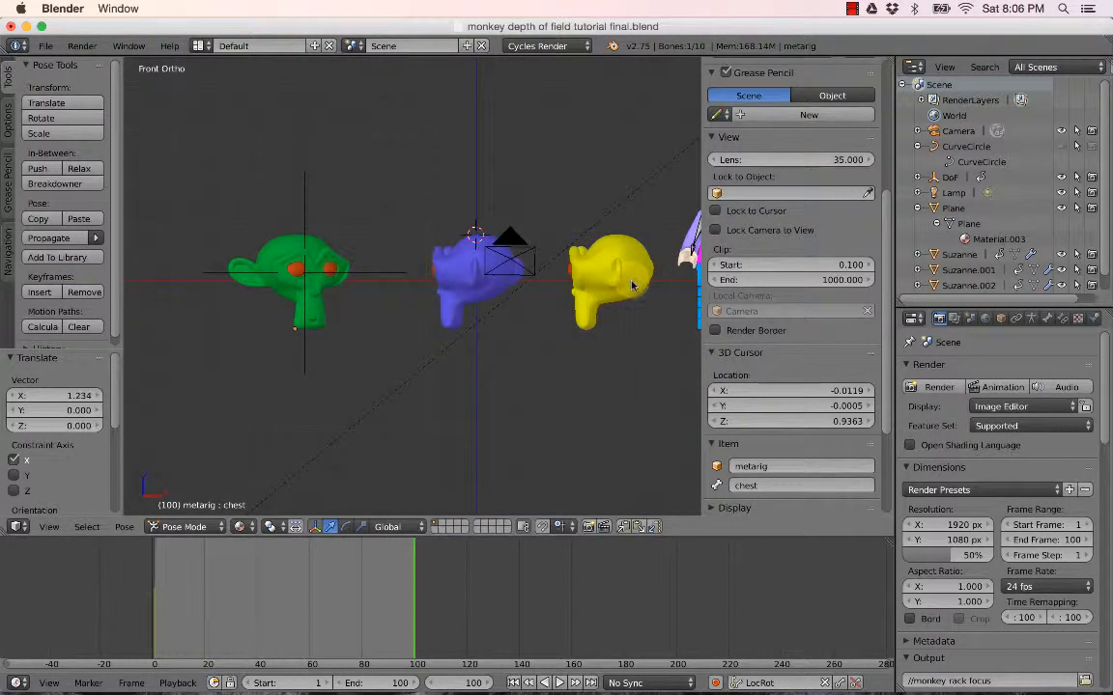
pyautogui.keyDown('shift'); pyautogui.moveTo(632, 286); pyautogui.dragTo(438, 280, button='middle'); pyautogui.keyUp('shift')
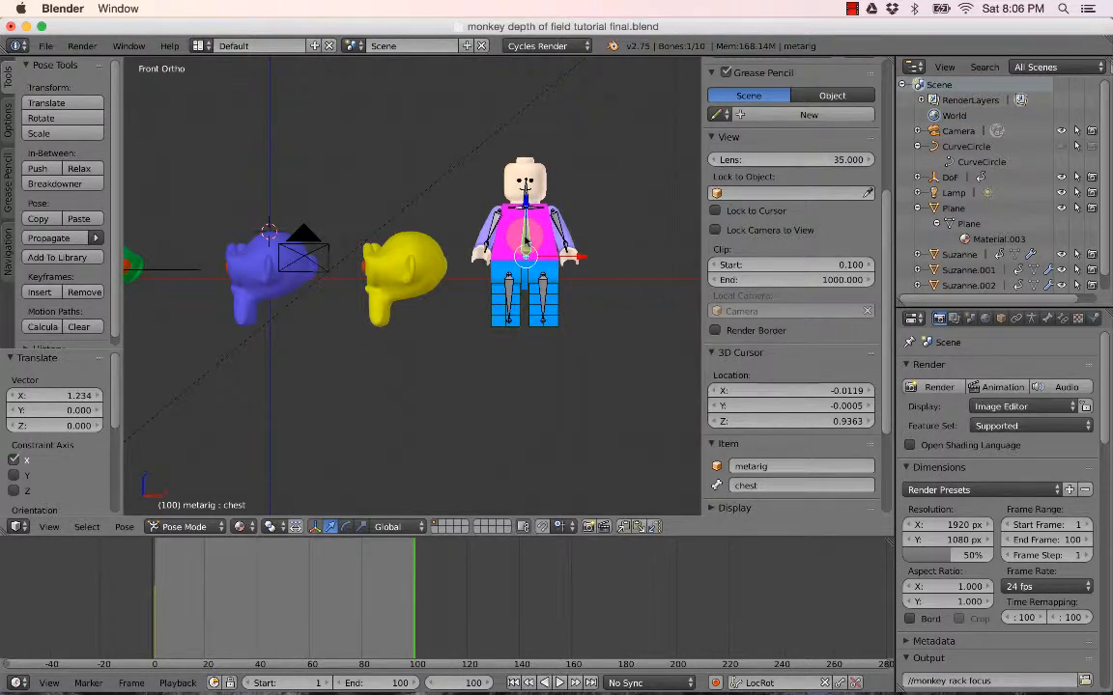
pyautogui.press('i')
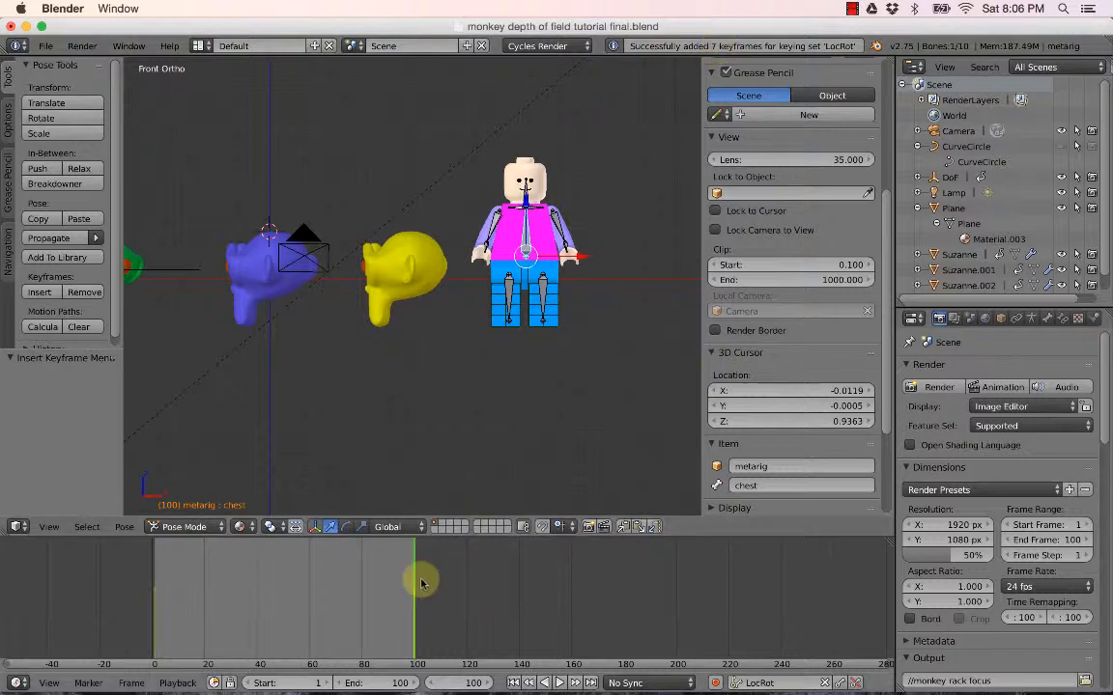
# Scrub through the animation between its first and last keyframes to check the figure's travel past the monkeys.
pyautogui.click(373, 591)
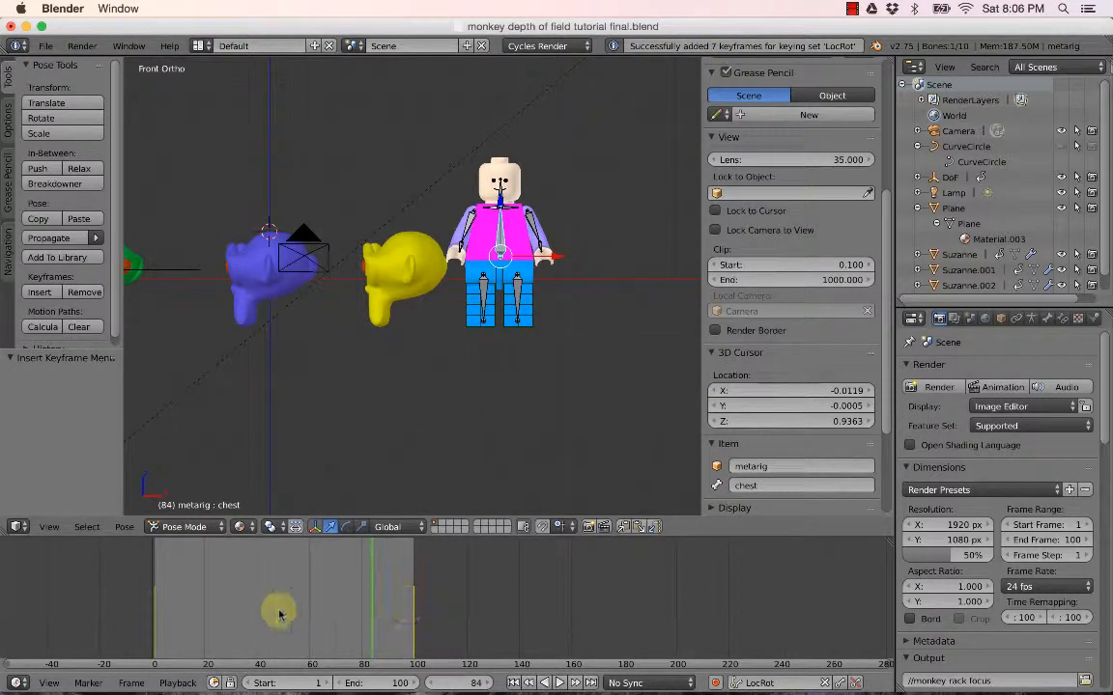
pyautogui.moveTo(193, 616); pyautogui.dragTo(153, 622)
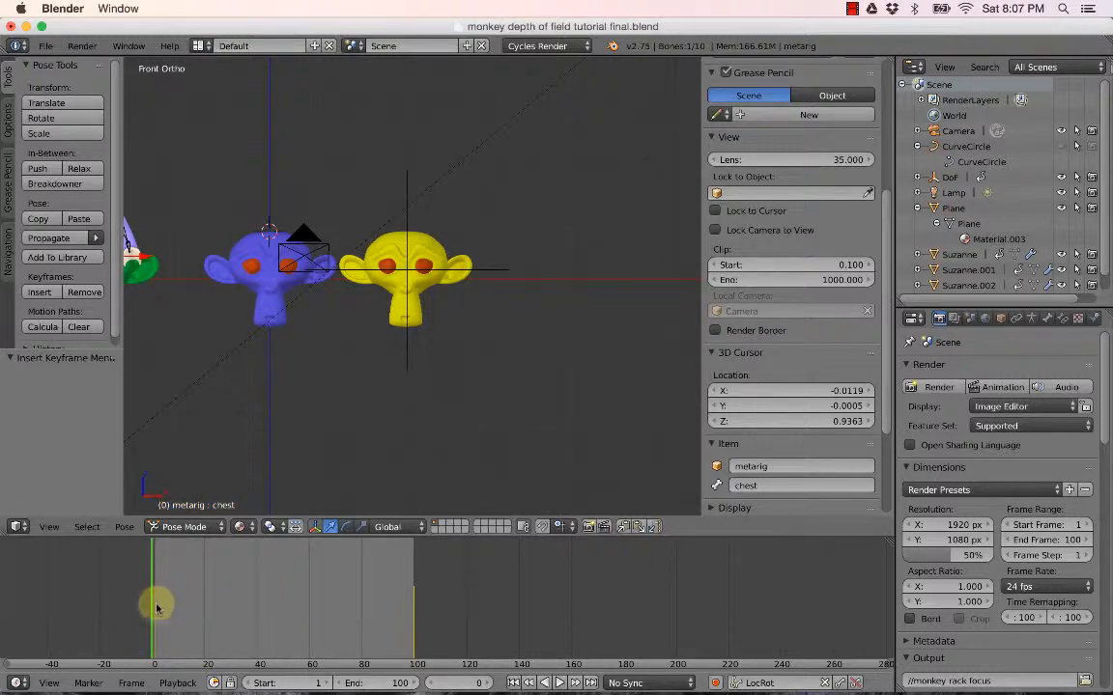
pyautogui.moveTo(155, 607); pyautogui.dragTo(278, 609)
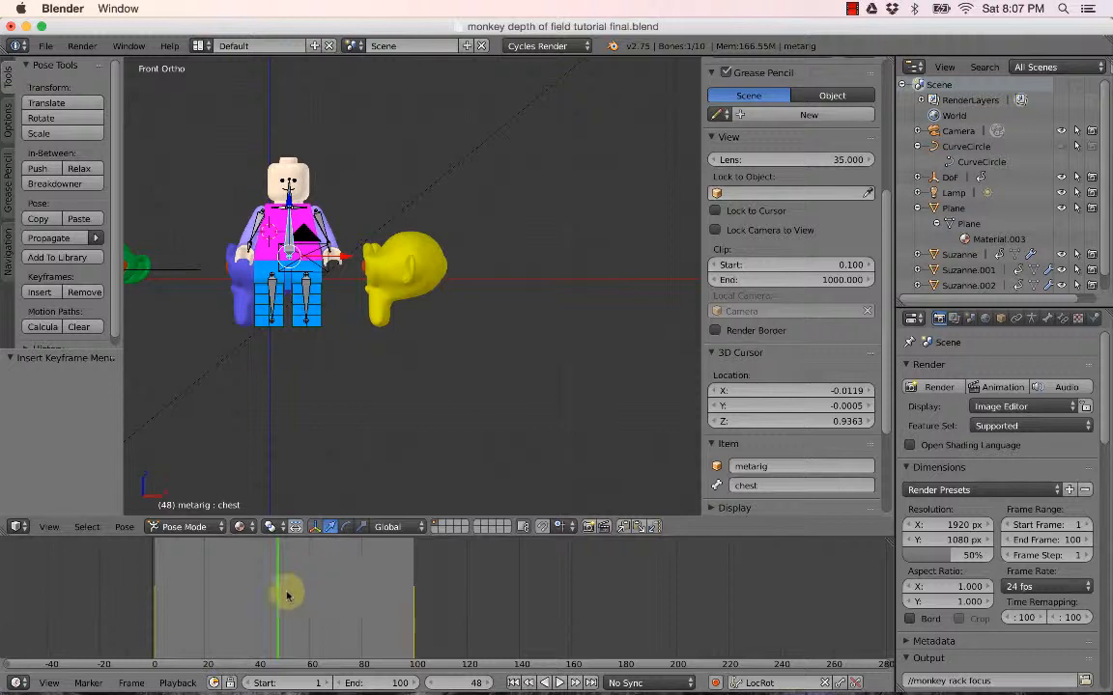
pyautogui.moveTo(276, 605); pyautogui.dragTo(226, 607)
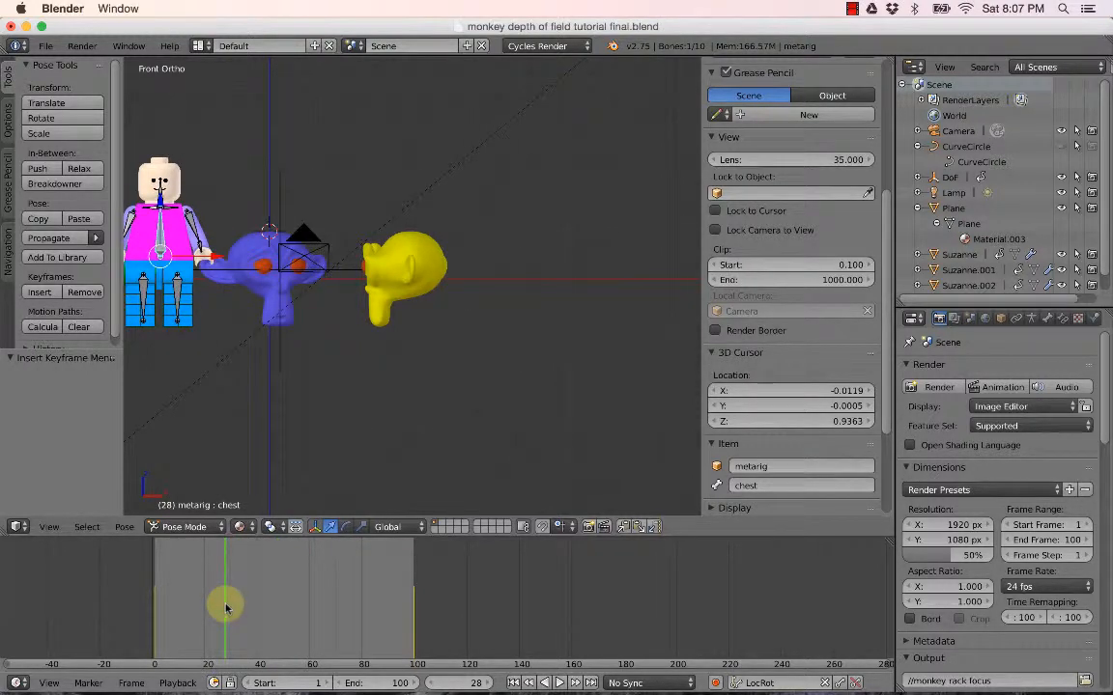
pyautogui.moveTo(230, 607); pyautogui.dragTo(276, 606)
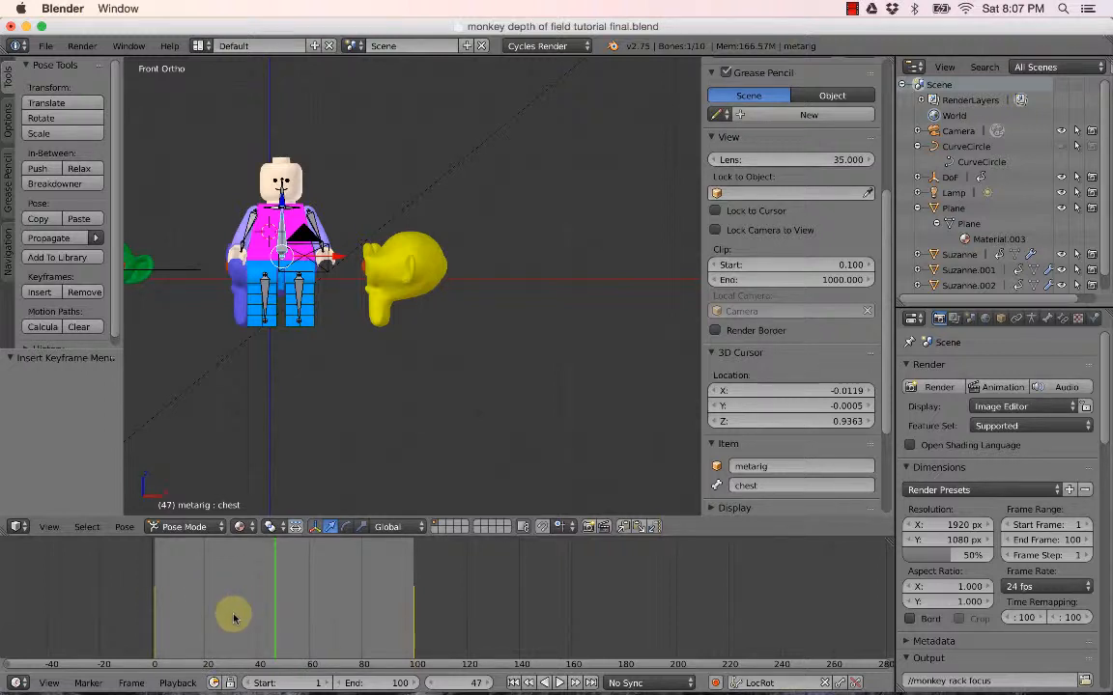
# Insert a LocRot keyframe for the figure's chest bone at frame 25.
pyautogui.click(231, 618)
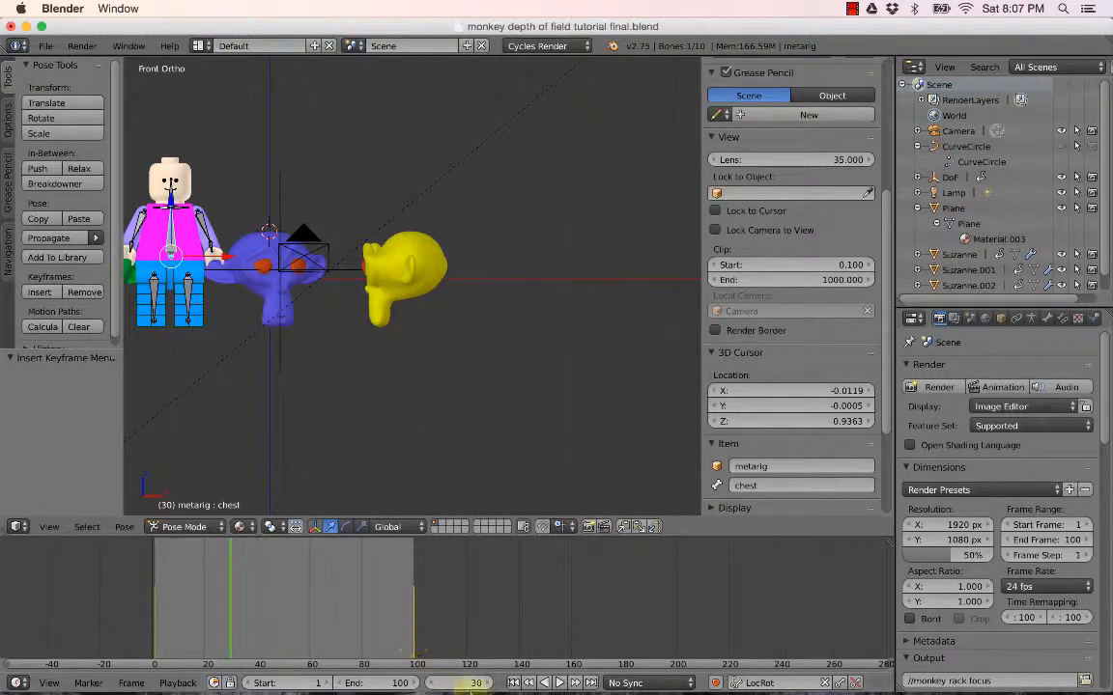
pyautogui.click(471, 683)
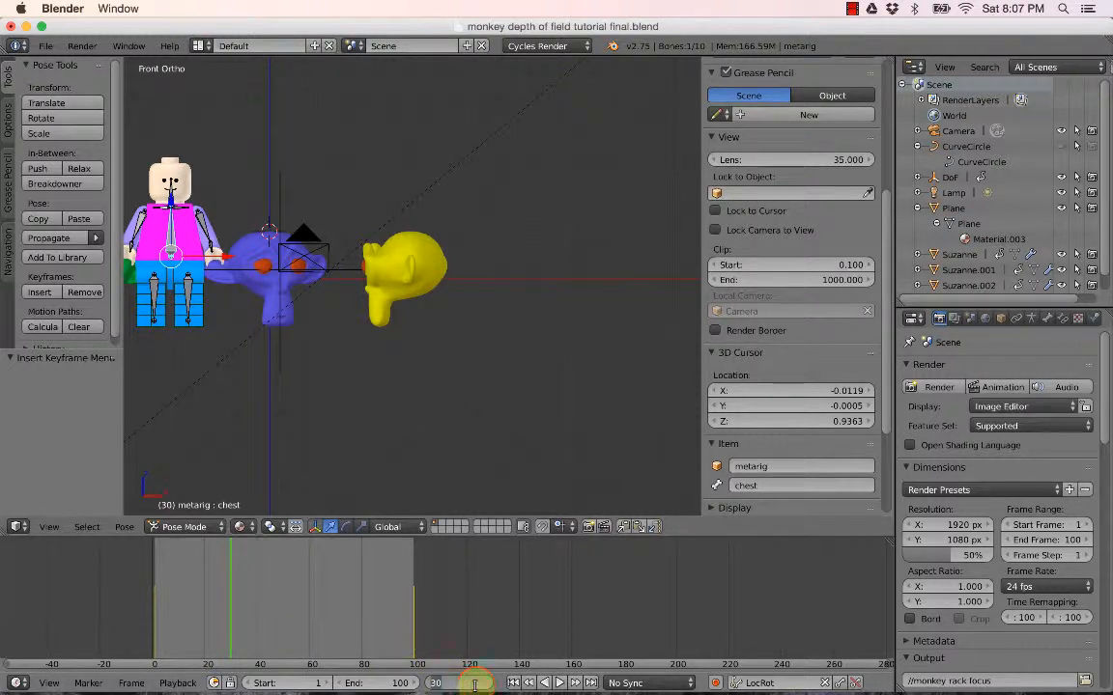
pyautogui.write('25')
pyautogui.press('Return')
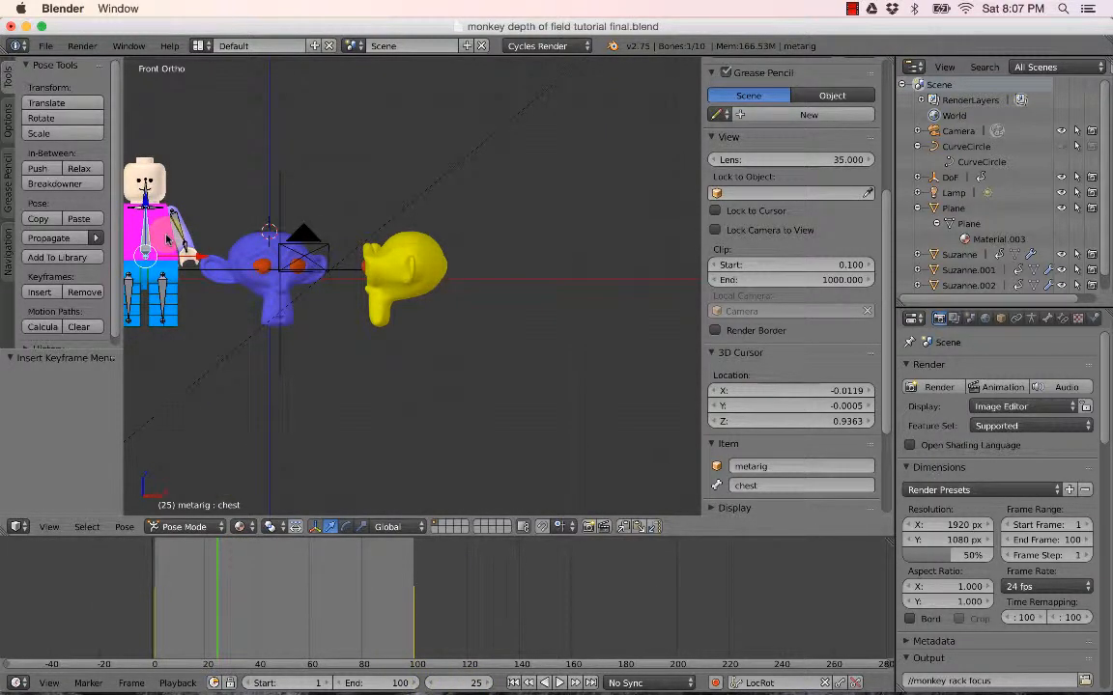
pyautogui.press('i')
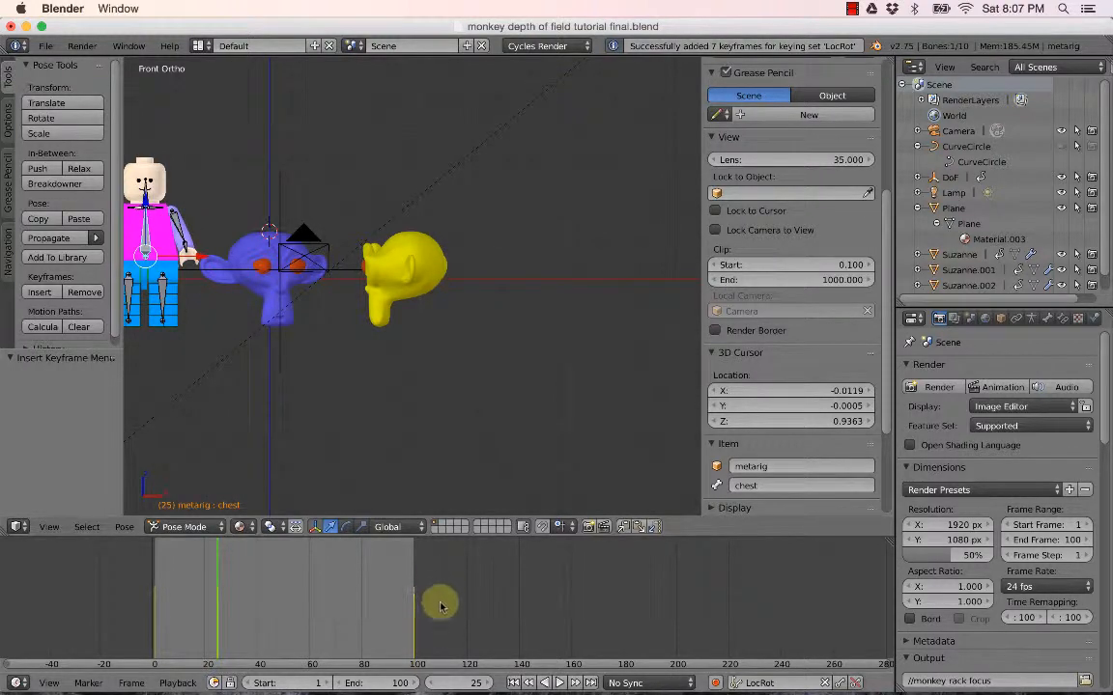
# Insert a LocRot keyframe for the figure's chest bone at frame 50.
pyautogui.click(474, 683)
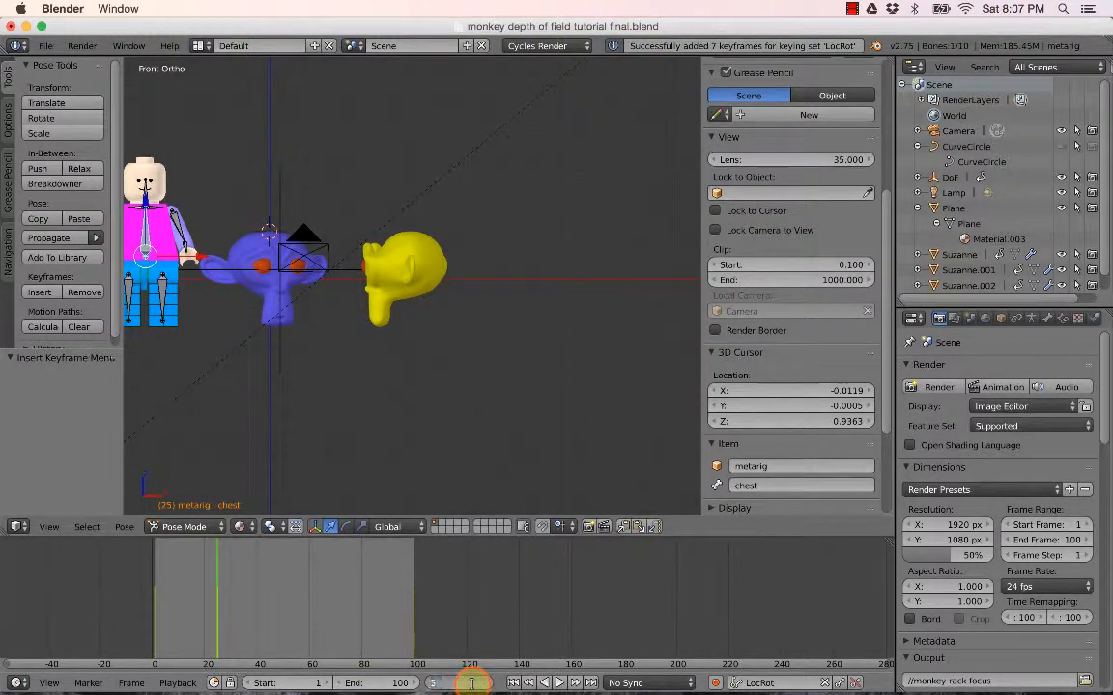
pyautogui.write('50')
pyautogui.press('Return')
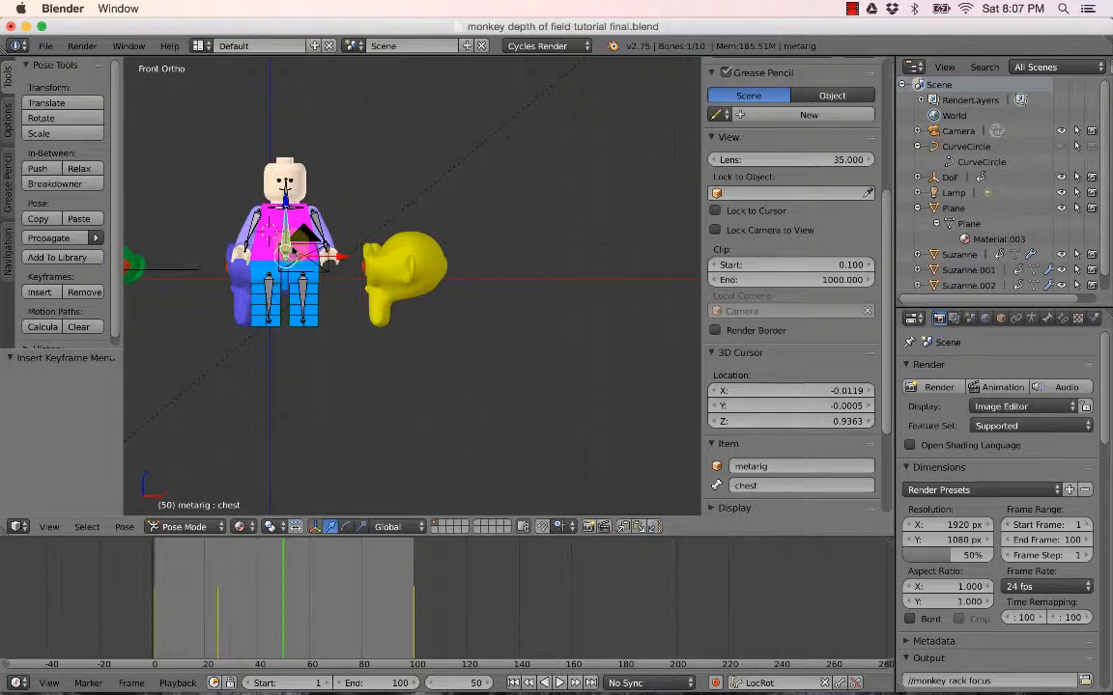
pyautogui.press('i')
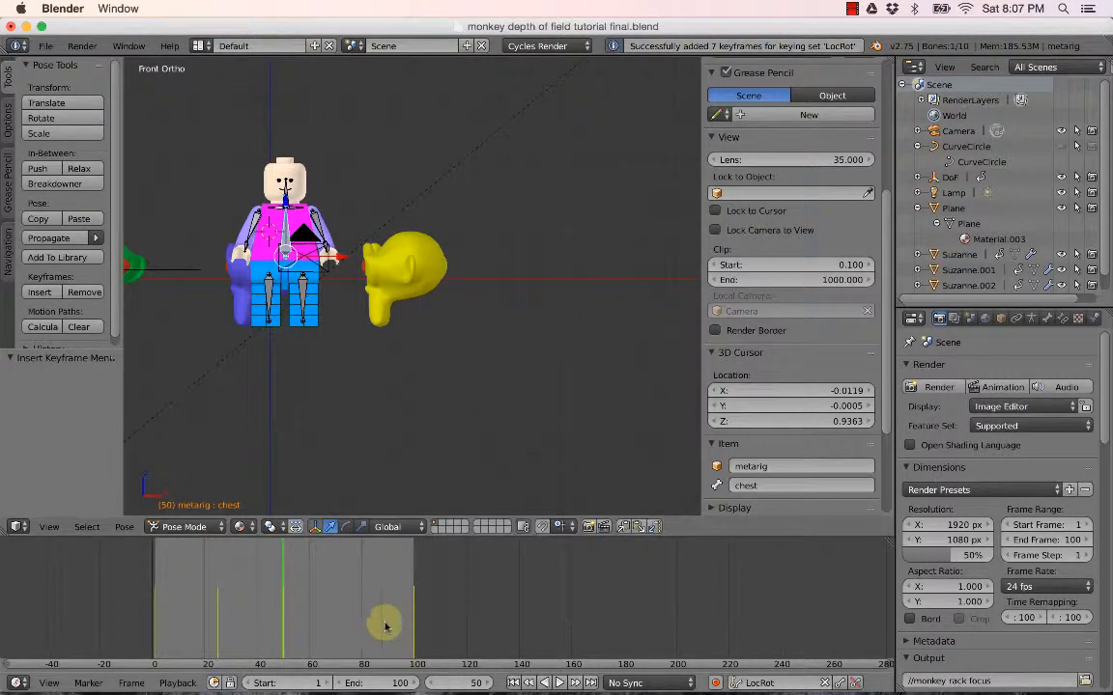
# Insert a LocRot keyframe for the figure's chest bone at frame 75.
pyautogui.click(468, 681)
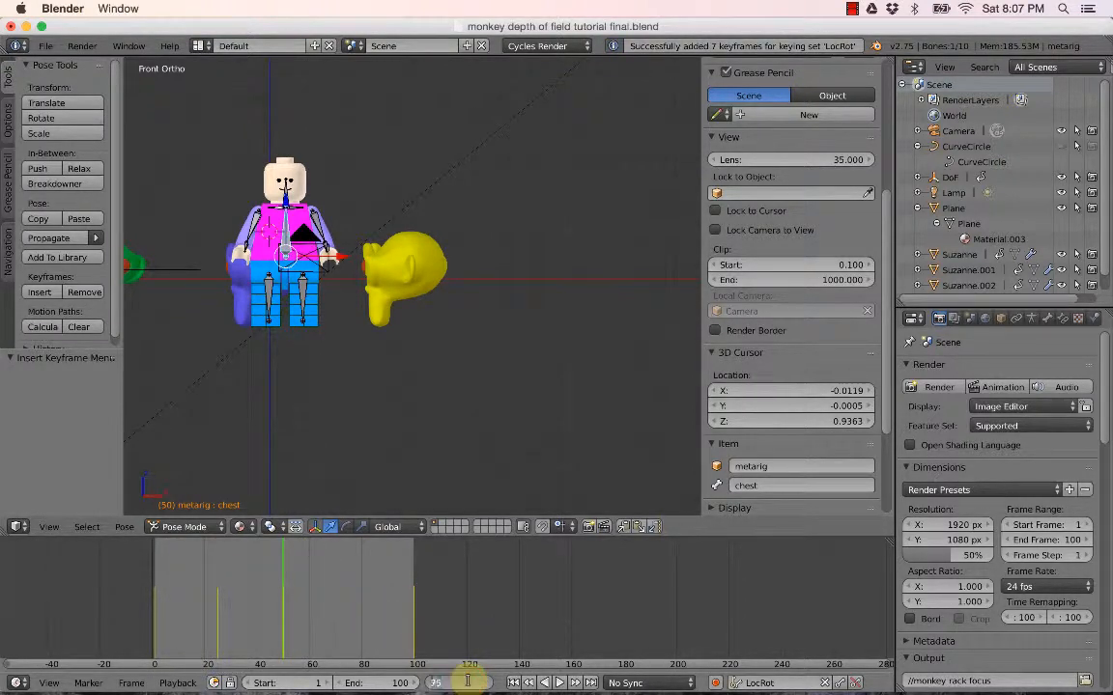
pyautogui.write('75')
pyautogui.press('Return')
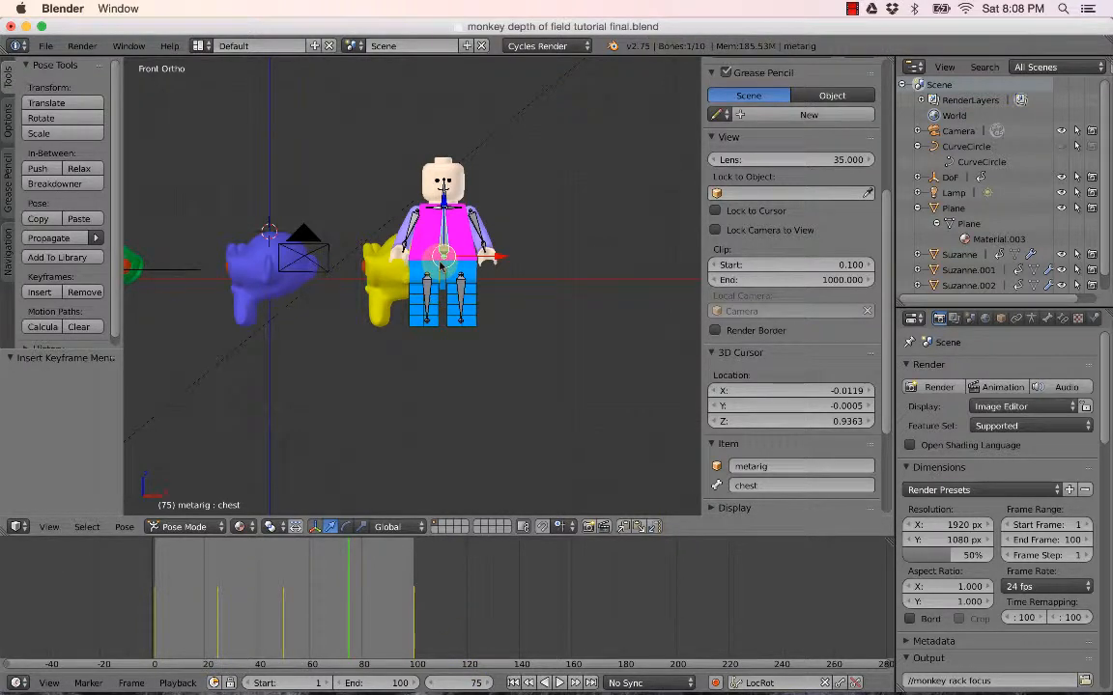
pyautogui.click(320, 607)
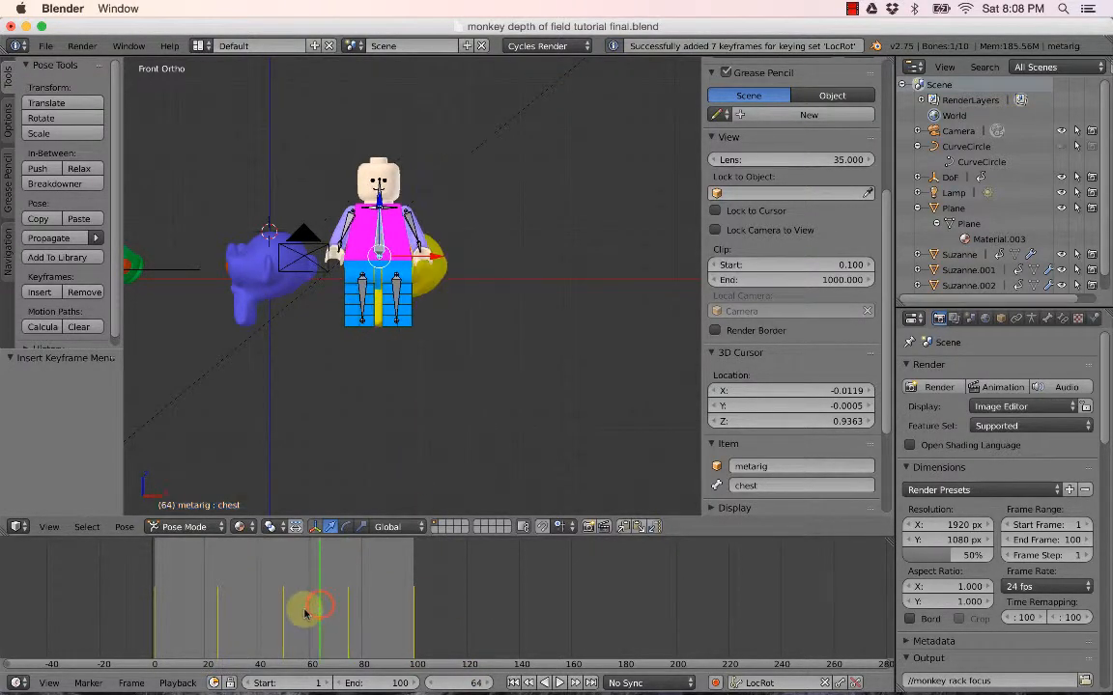
# Check the figure's position at the chest keyframes on frames 25, 50 and 75.
pyautogui.click(217, 613)
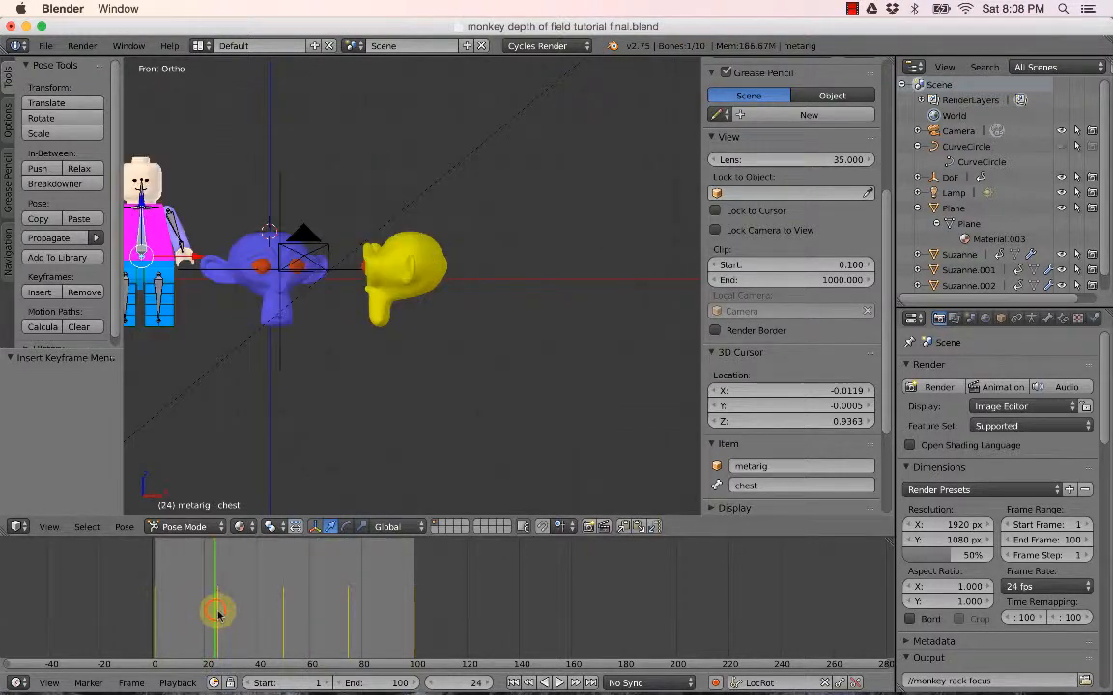
pyautogui.click(284, 610)
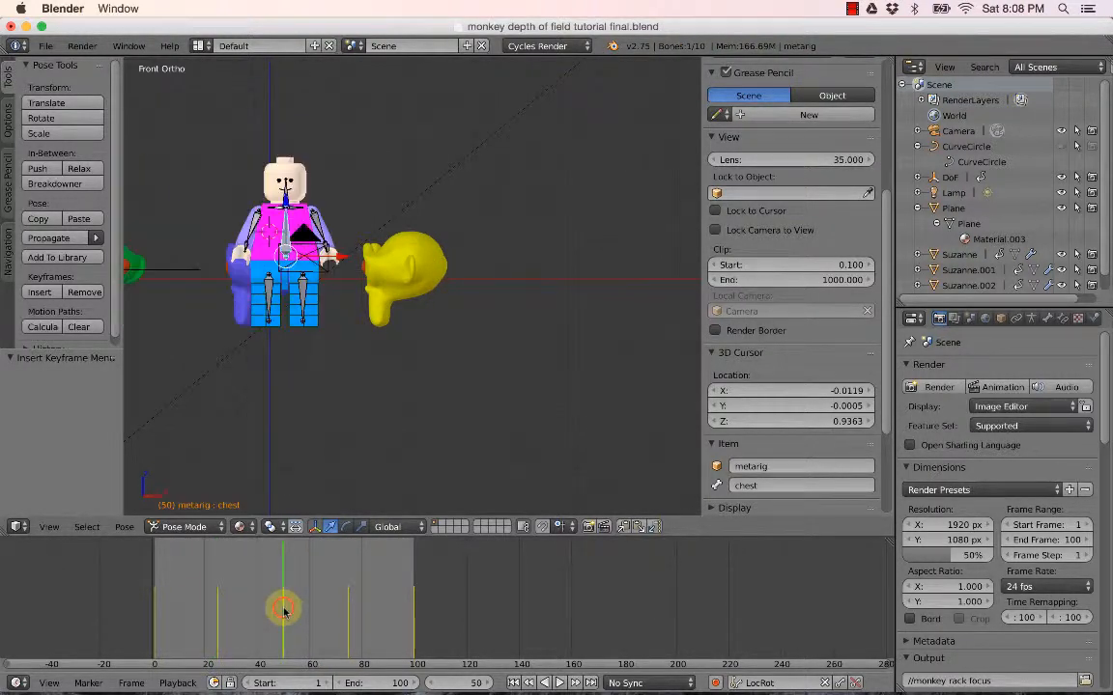
pyautogui.click(350, 618)
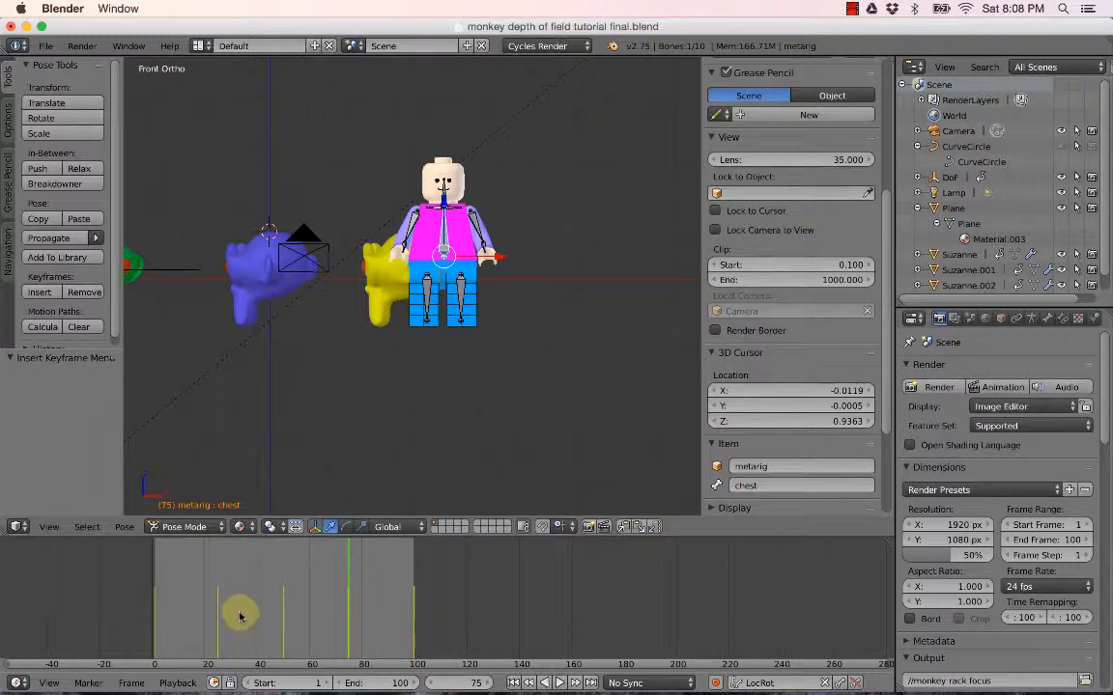
# At frame 12, move the chest bone up about 0.355 along Z and insert a LocRot keyframe.
pyautogui.click(186, 616)
pyautogui.click(469, 681)
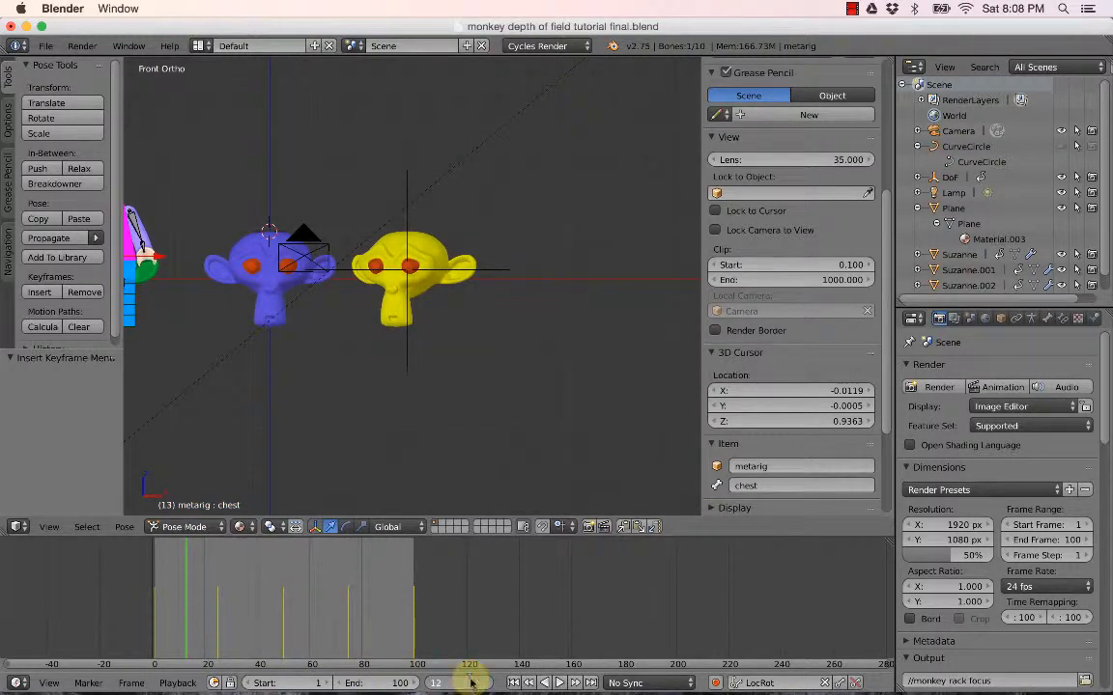
pyautogui.write('12')
pyautogui.press('Return')
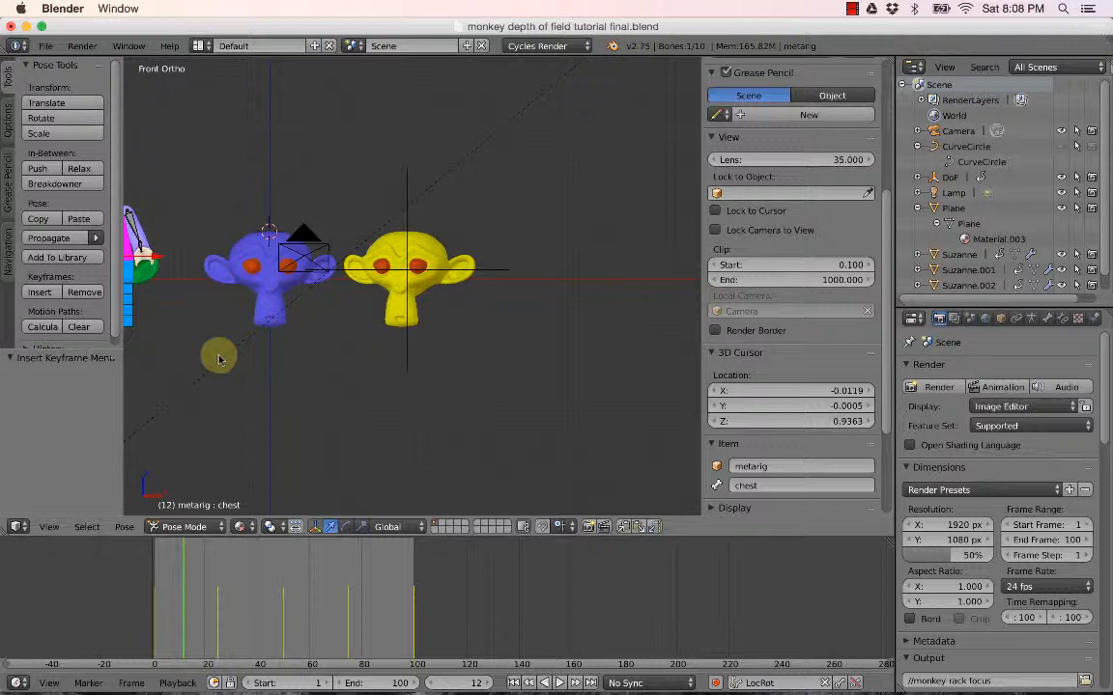
pyautogui.keyDown('shift'); pyautogui.moveTo(218, 360); pyautogui.dragTo(391, 356, button='middle'); pyautogui.keyUp('shift')
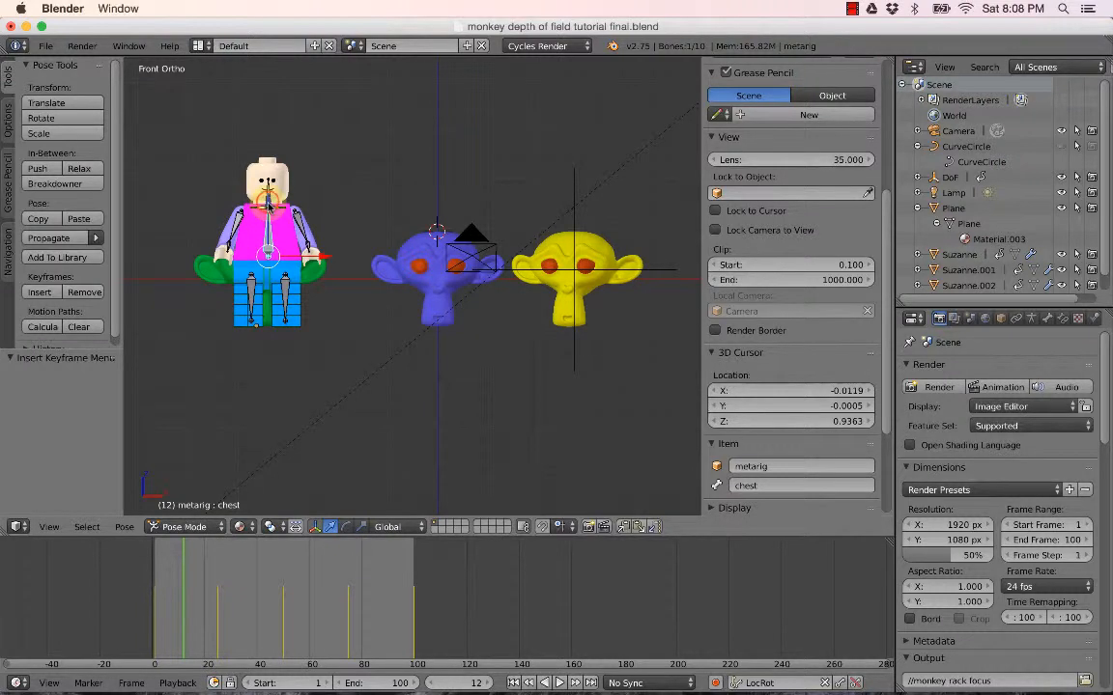
pyautogui.press('g')
pyautogui.press('z')
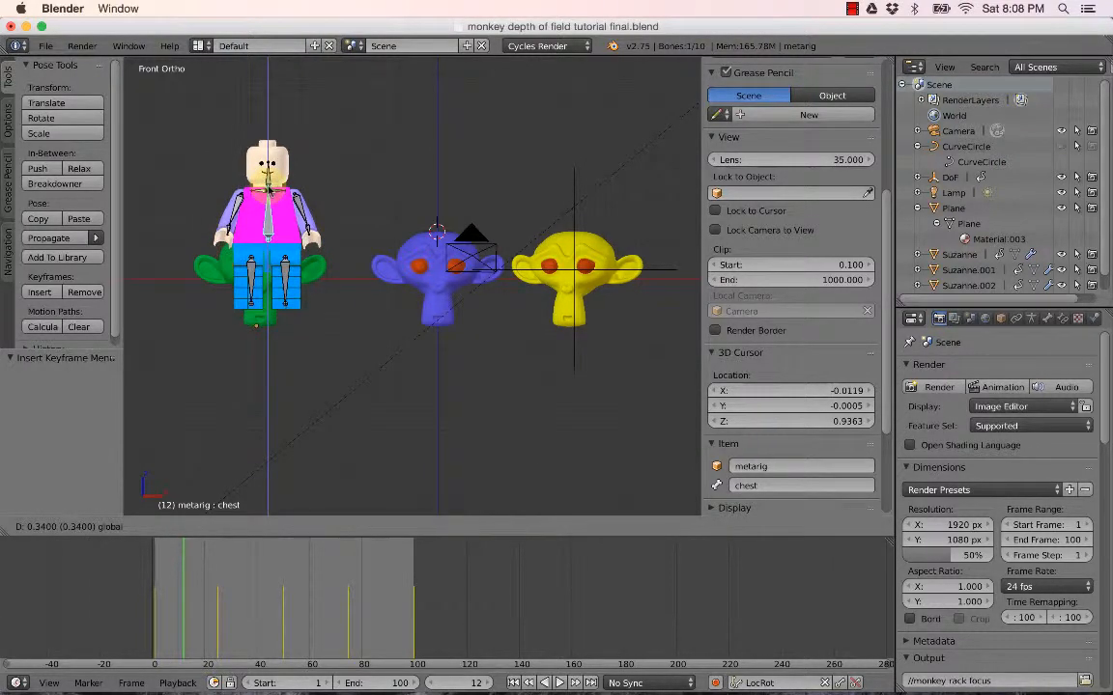
pyautogui.click(271, 200)
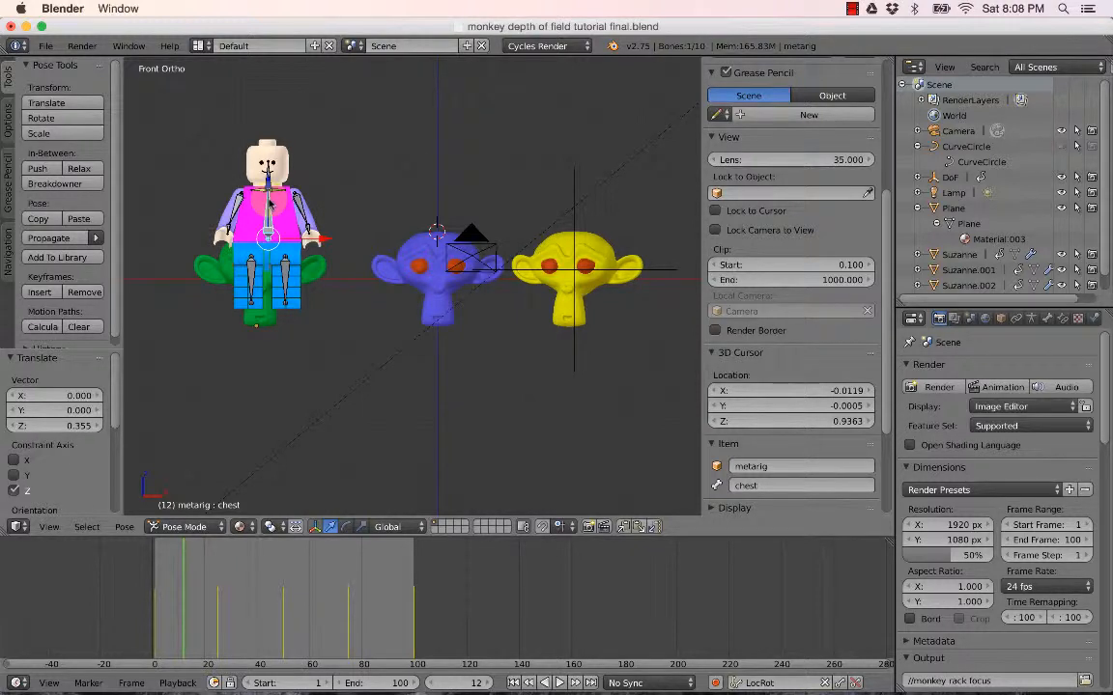
pyautogui.press('i')
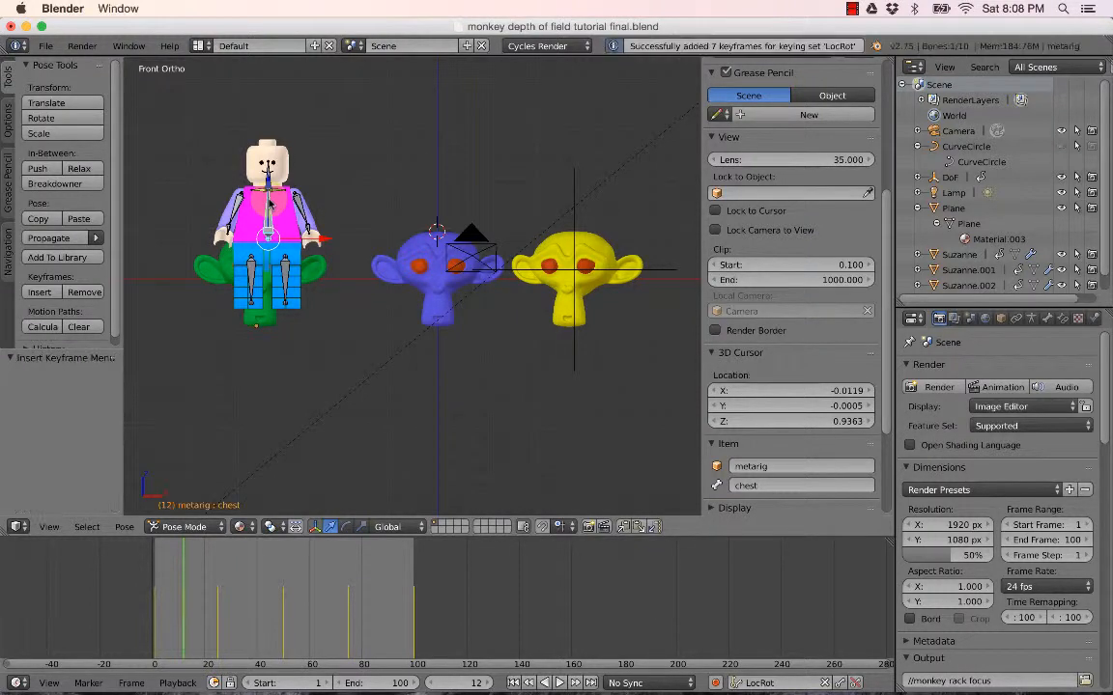
# Raise the upper_arm.R bone by rotating it about 108° and insert a LocRot keyframe at frame 12.
pyautogui.rightClick(236, 206)
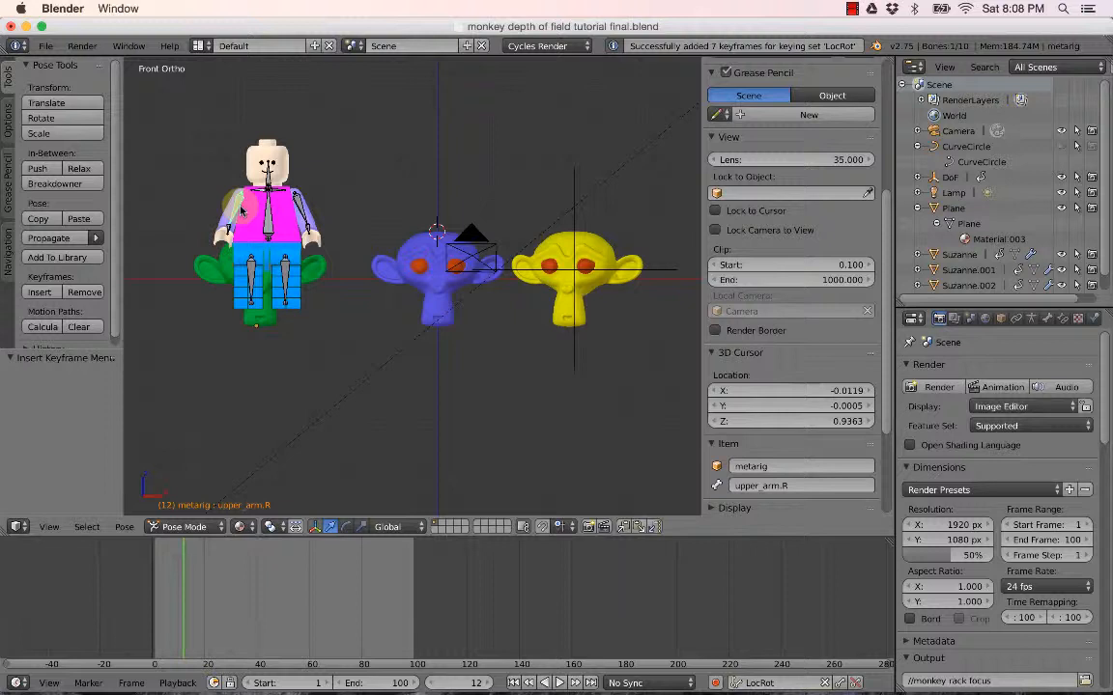
pyautogui.press('r')
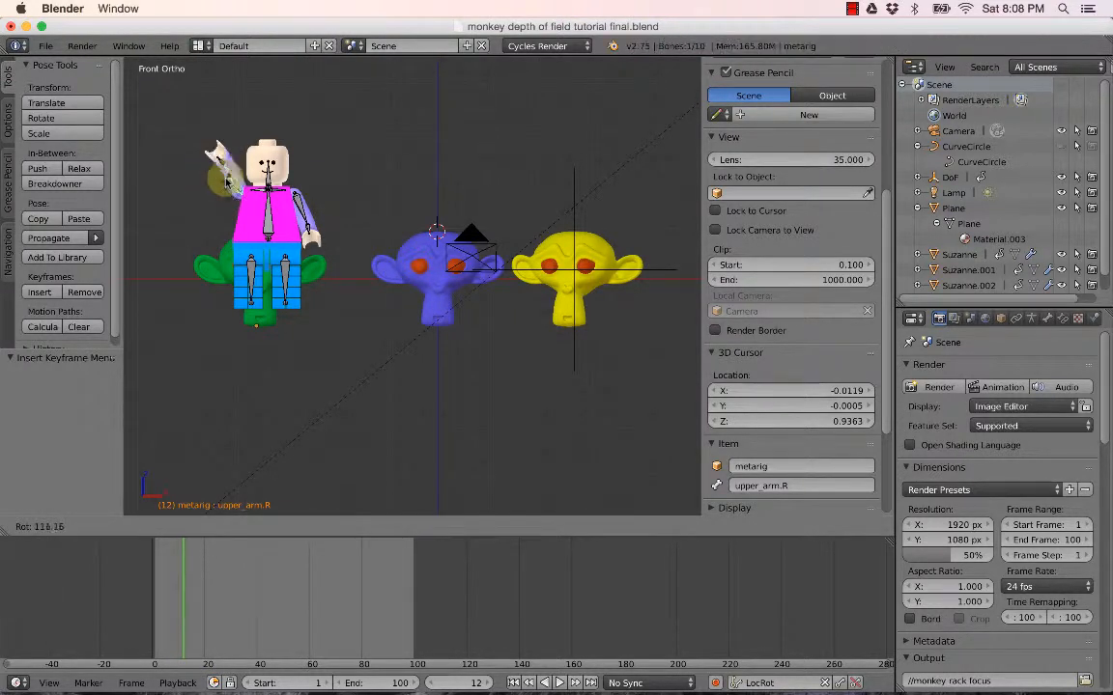
pyautogui.click(229, 190)
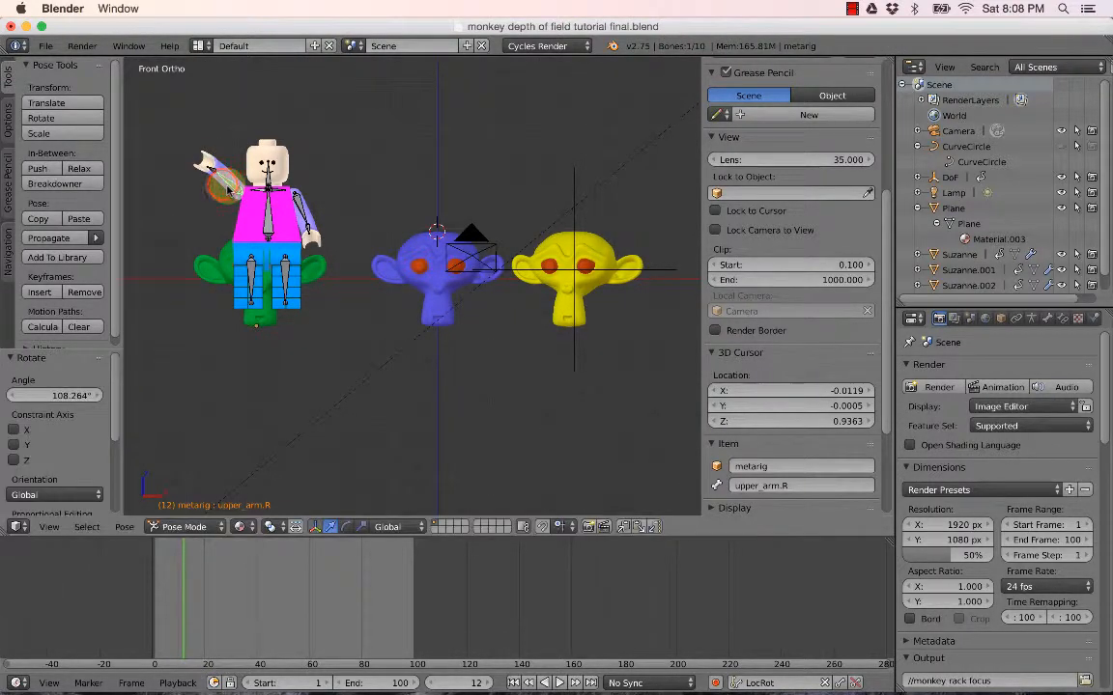
pyautogui.press('i')
# Raise the upper_arm.L bone by rotating it about -105° and insert a LocRot keyframe at frame 12.
pyautogui.rightClick(299, 205)
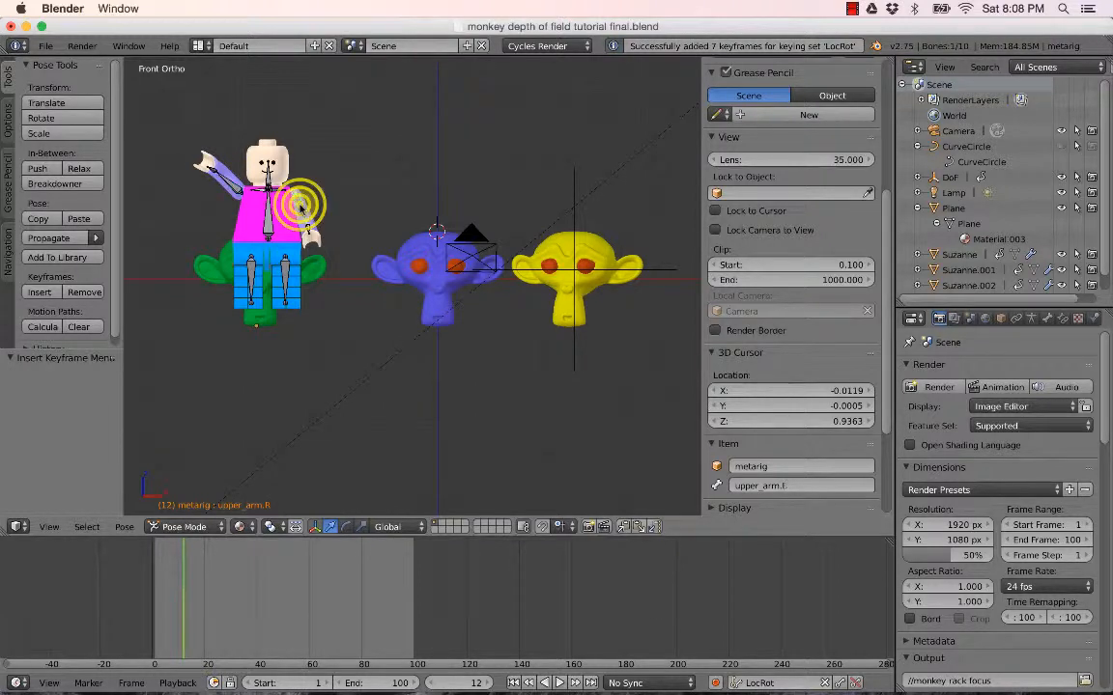
pyautogui.press('r')
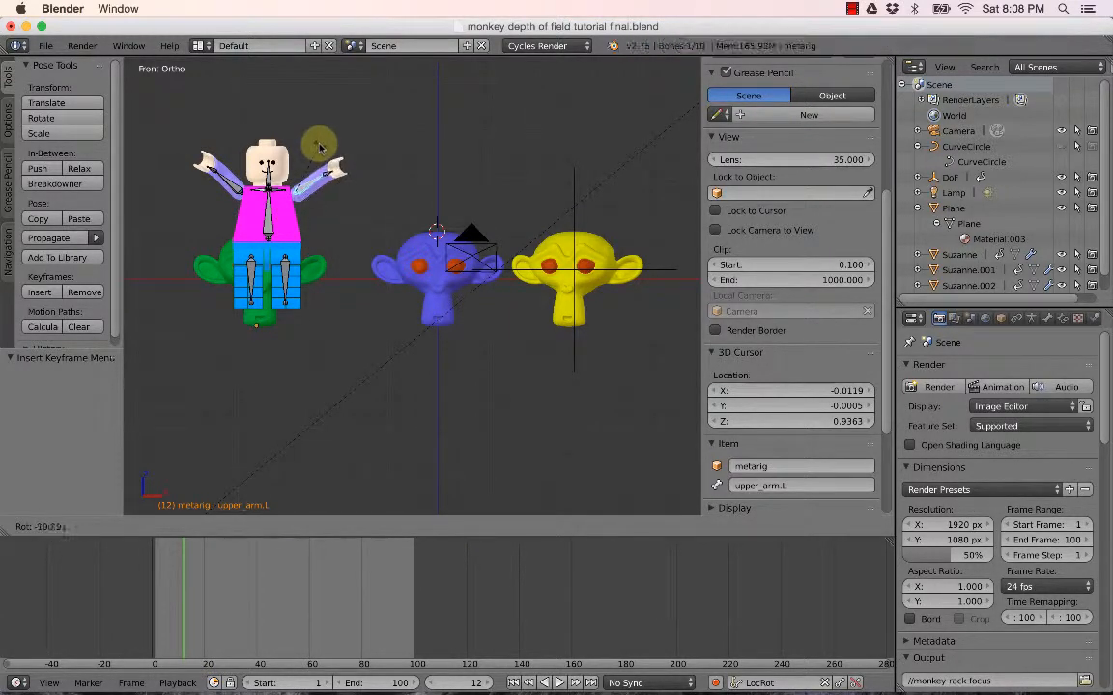
pyautogui.click(317, 145)
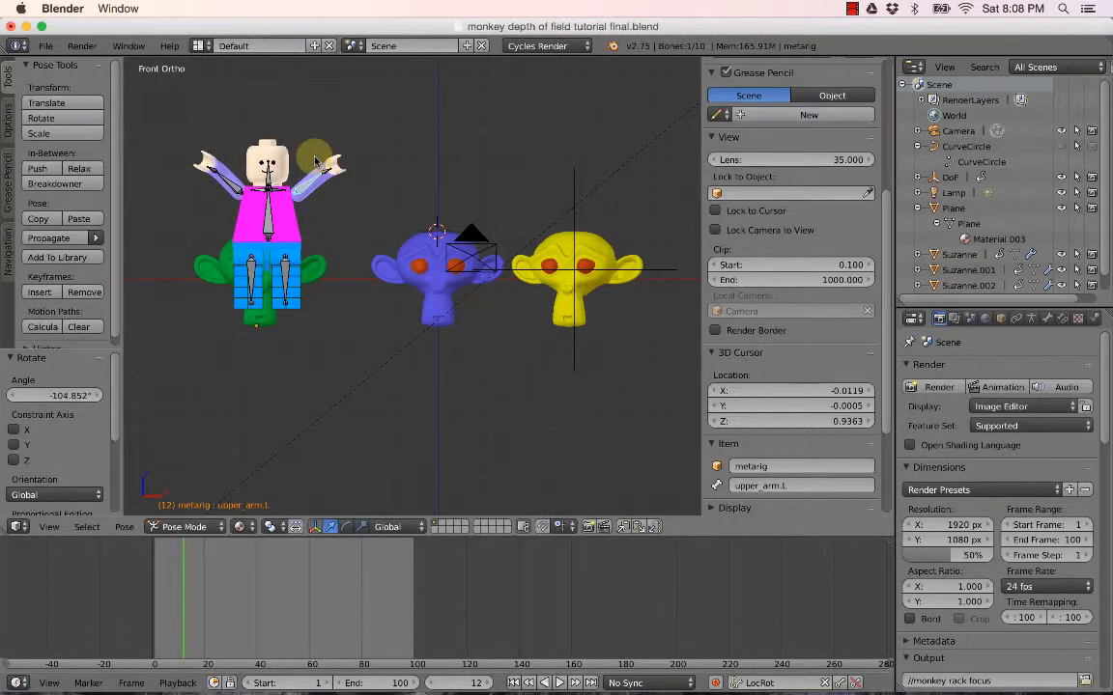
pyautogui.press('i')
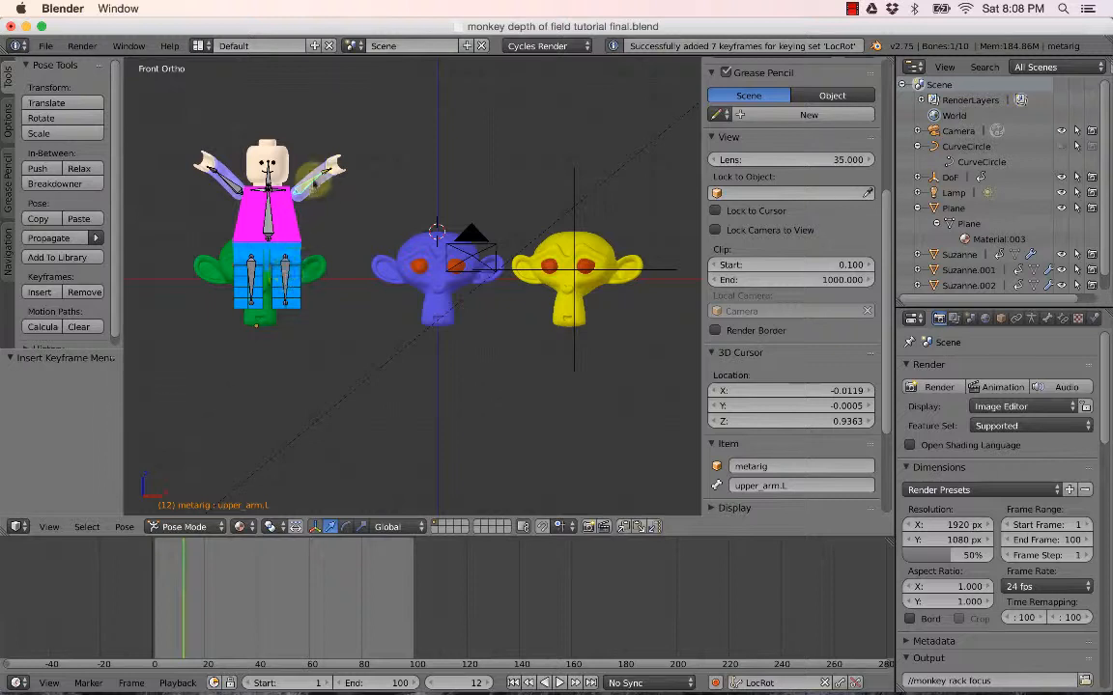
# Swing the thigh.L bone outward by about -63° and insert a LocRot keyframe at frame 12.
pyautogui.rightClick(286, 278)
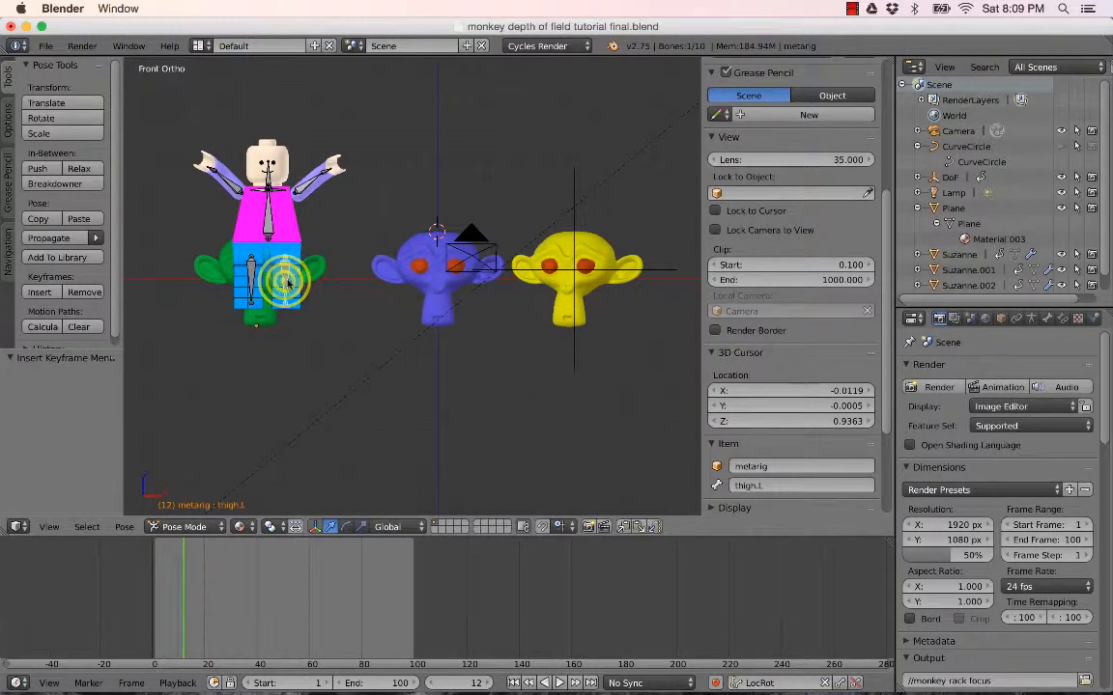
pyautogui.press('r')
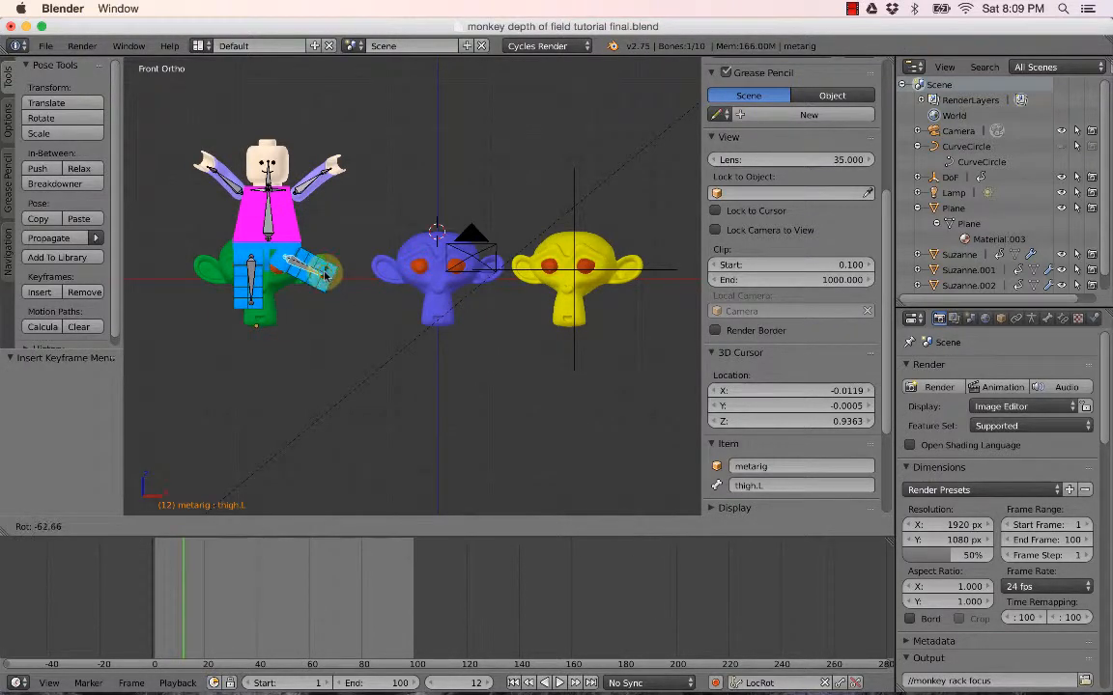
pyautogui.click(326, 276)
pyautogui.press('i')
# Swing the thigh.R bone outward to the opposite side and insert a LocRot keyframe at frame 12.
pyautogui.rightClick(249, 275)
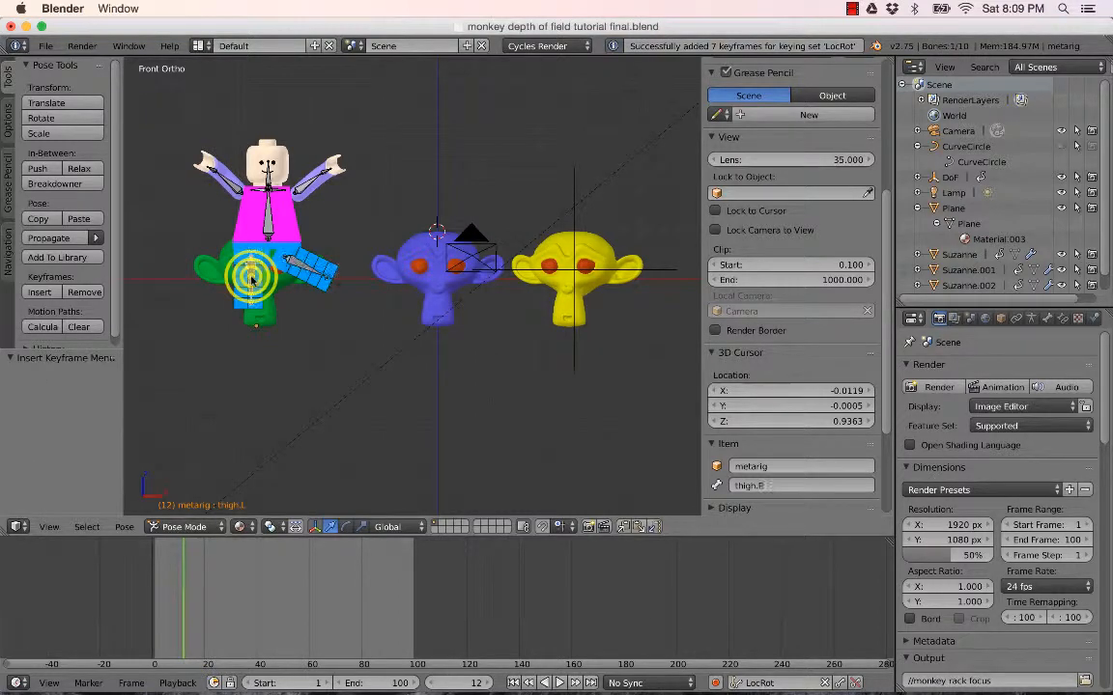
pyautogui.press('r')
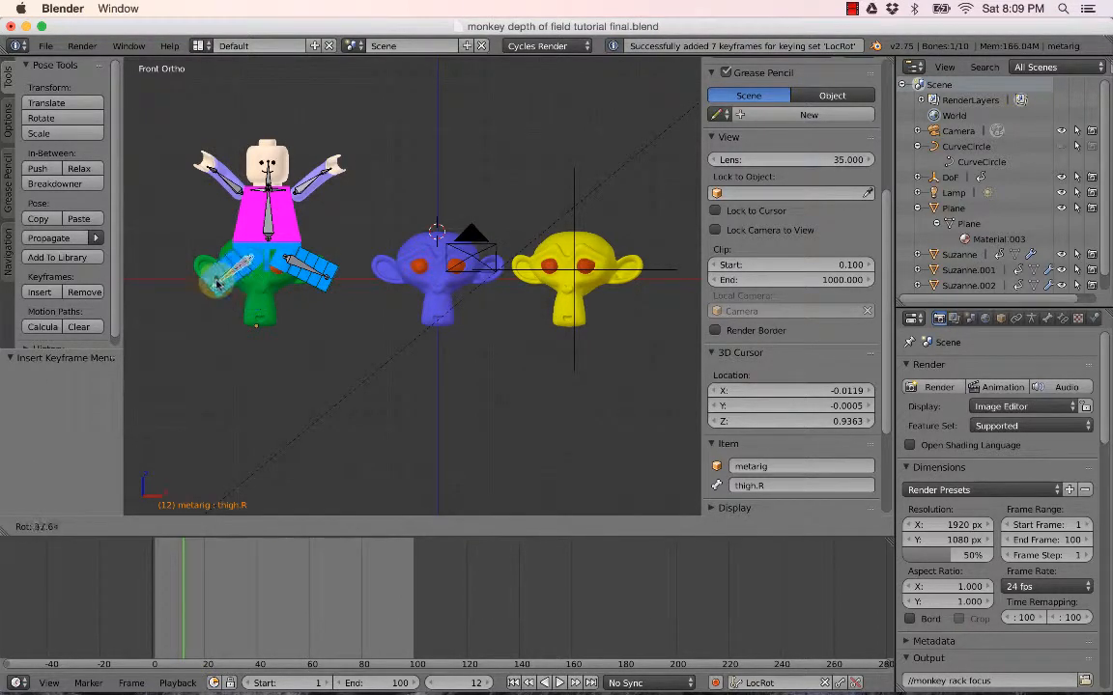
pyautogui.click(198, 244)
pyautogui.press('i')
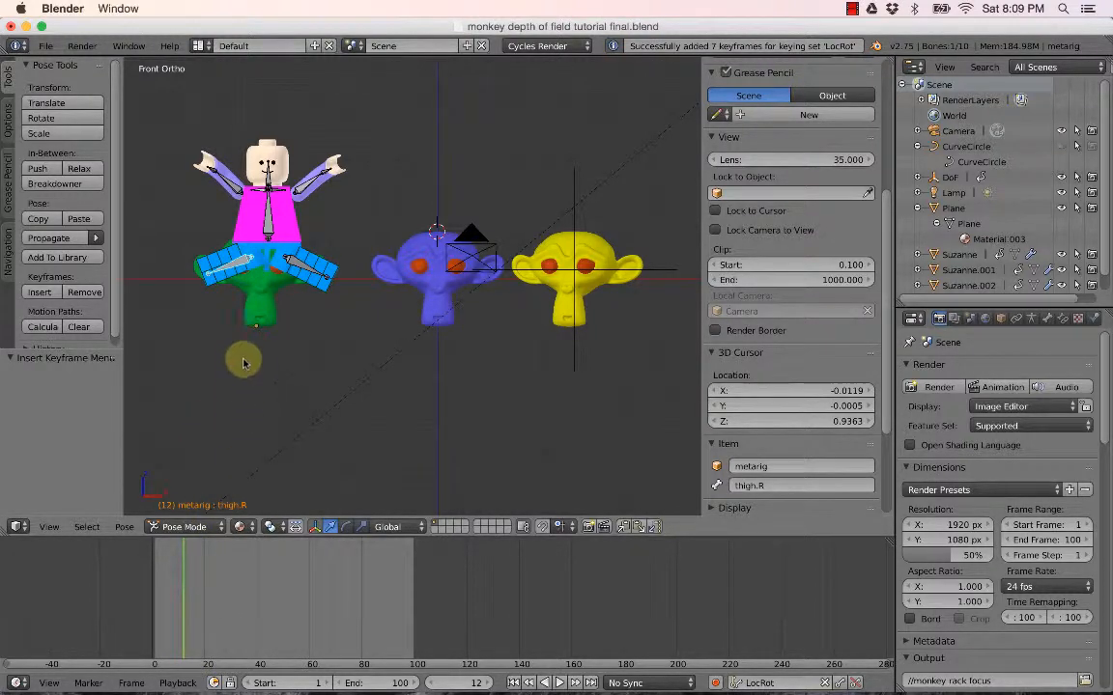
# Check the spread limbs on neighbouring frames and undo the arm and leg rotations with their keyframes, back to the raised chest at frame 12.
pyautogui.click(198, 579)
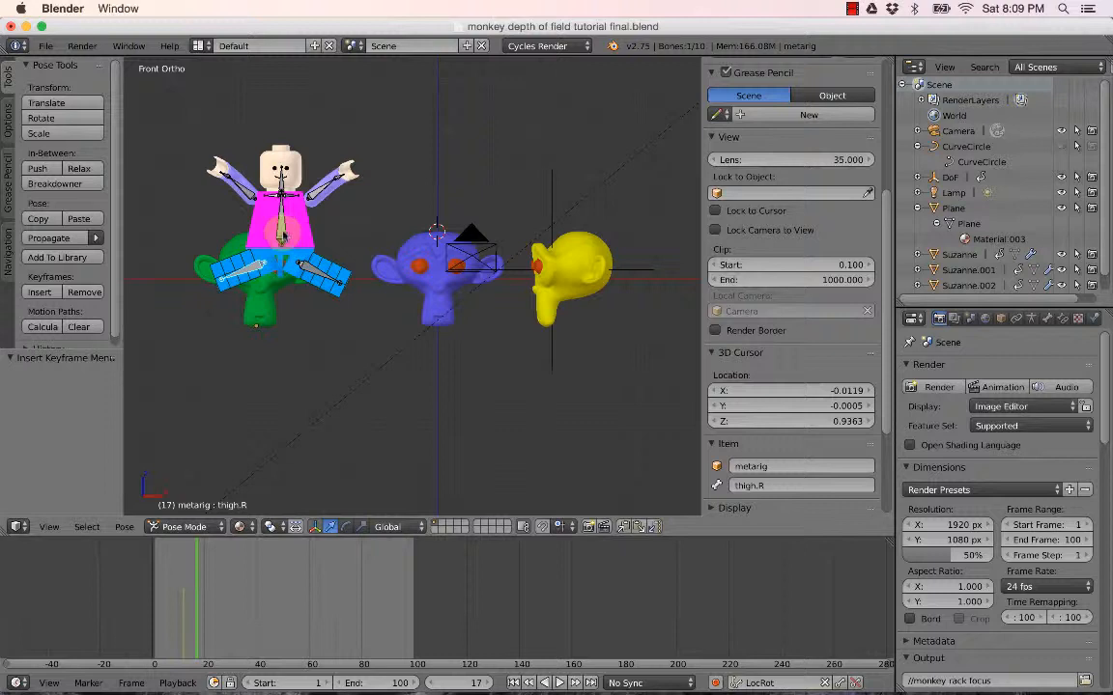
pyautogui.moveTo(194, 560); pyautogui.dragTo(155, 572)
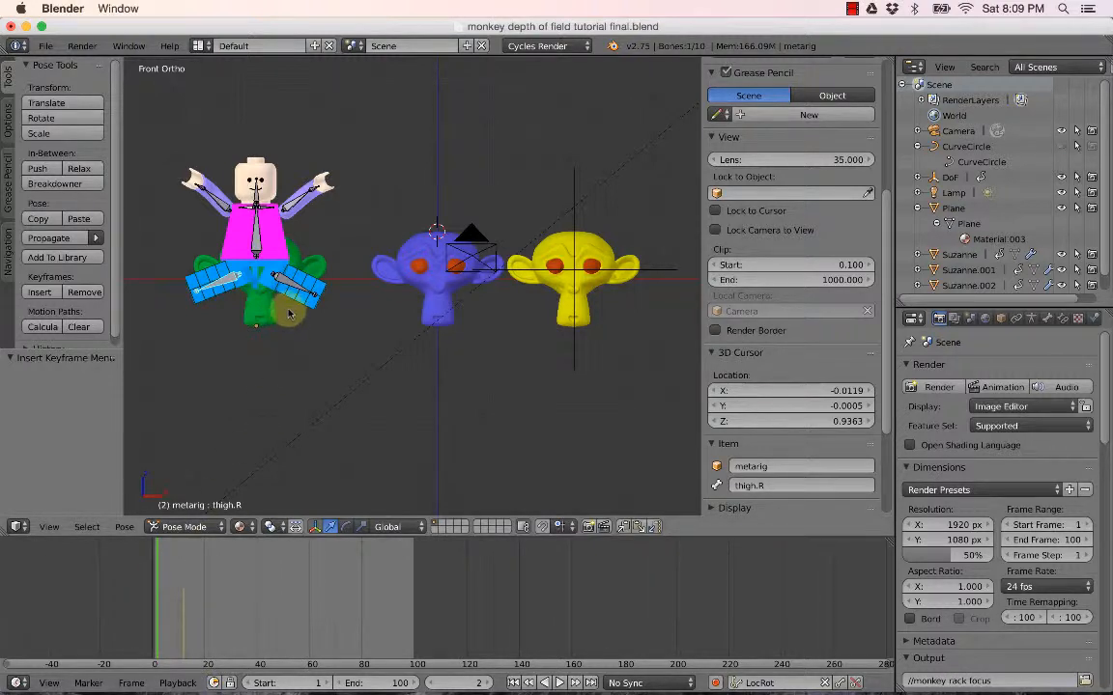
pyautogui.press('super+z')
pyautogui.press('super+z')
pyautogui.press('super+z')
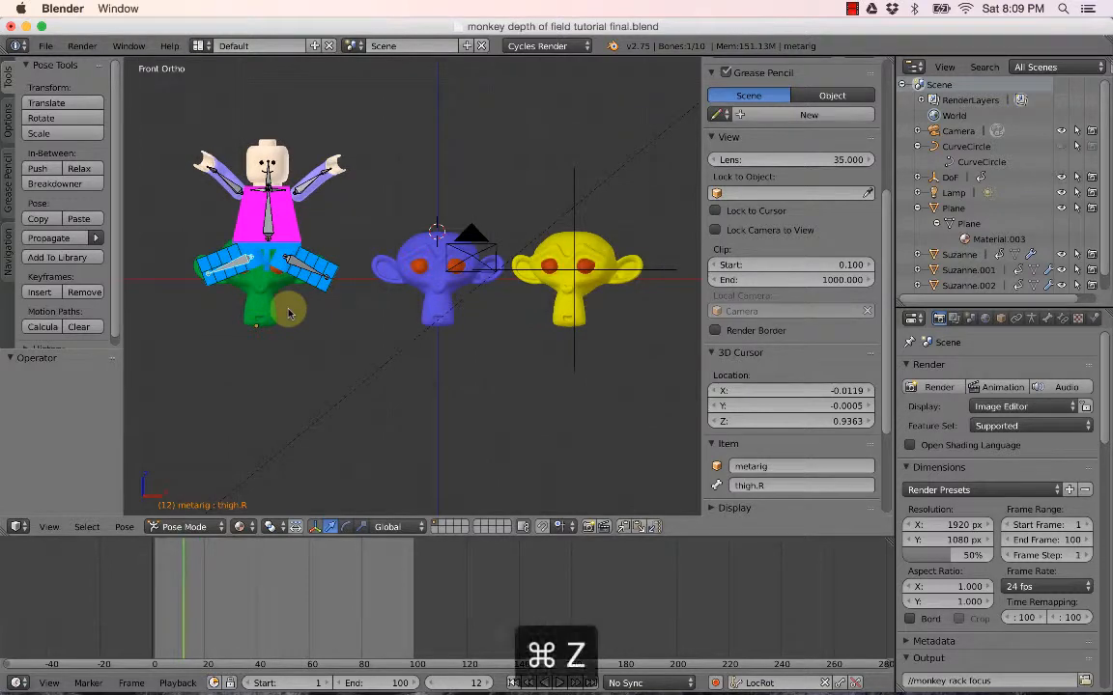
pyautogui.press('super+z')
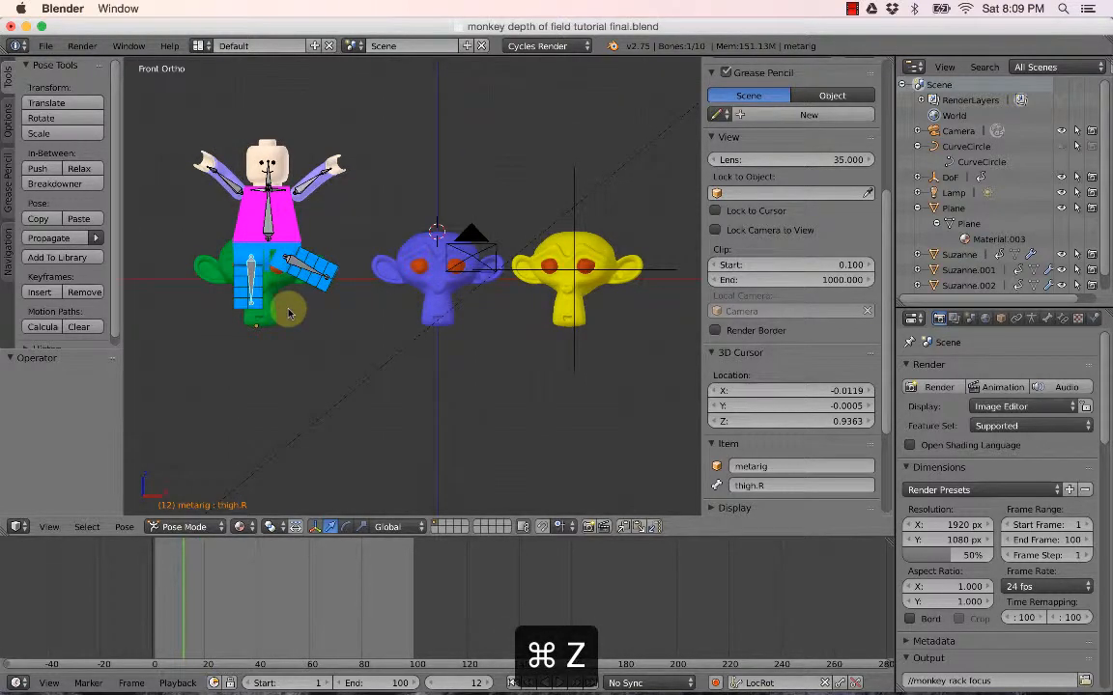
pyautogui.press('super+z')
pyautogui.press('super+z')
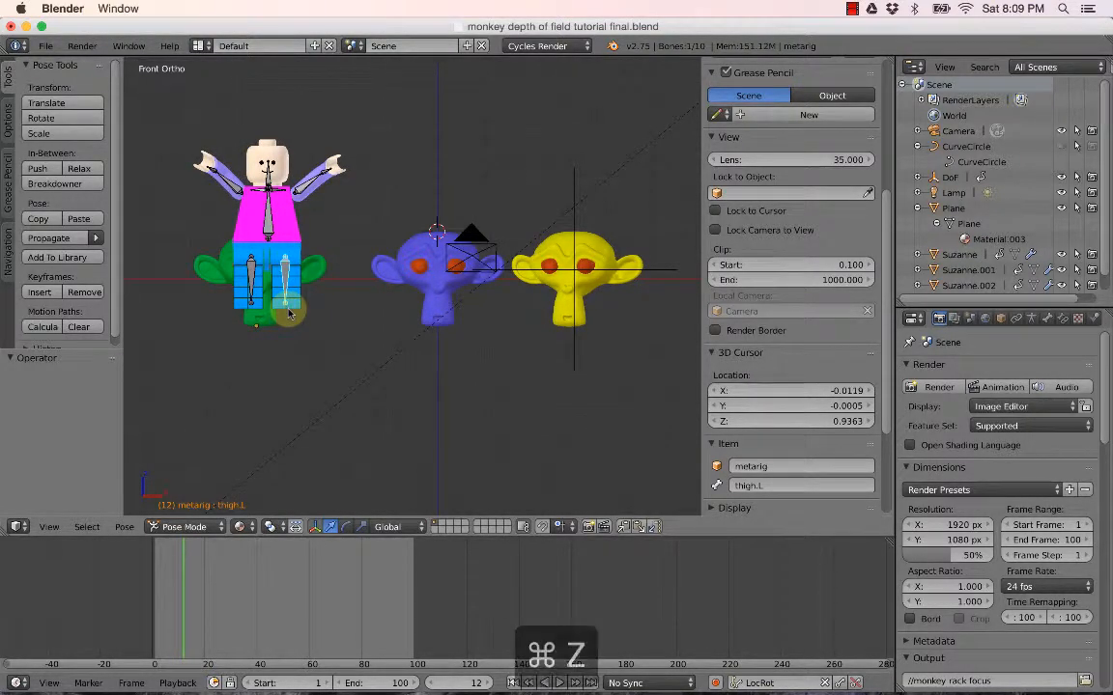
pyautogui.press('super+z')
pyautogui.press('super+z')
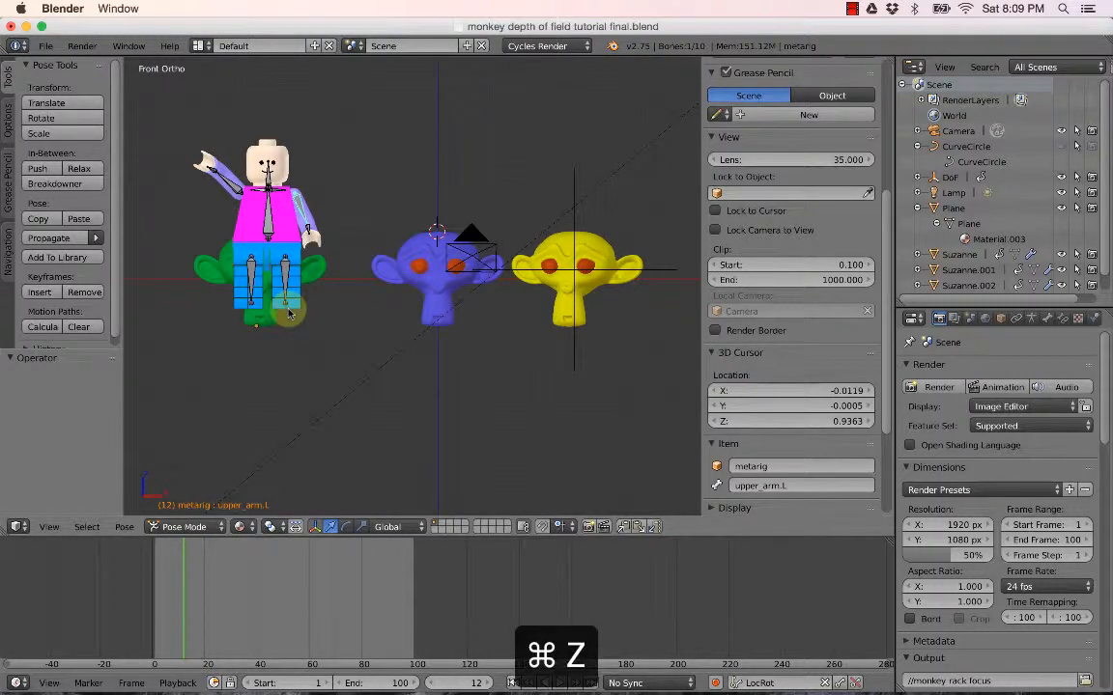
pyautogui.press('super+z')
pyautogui.press('super+z')
pyautogui.press('super+z')
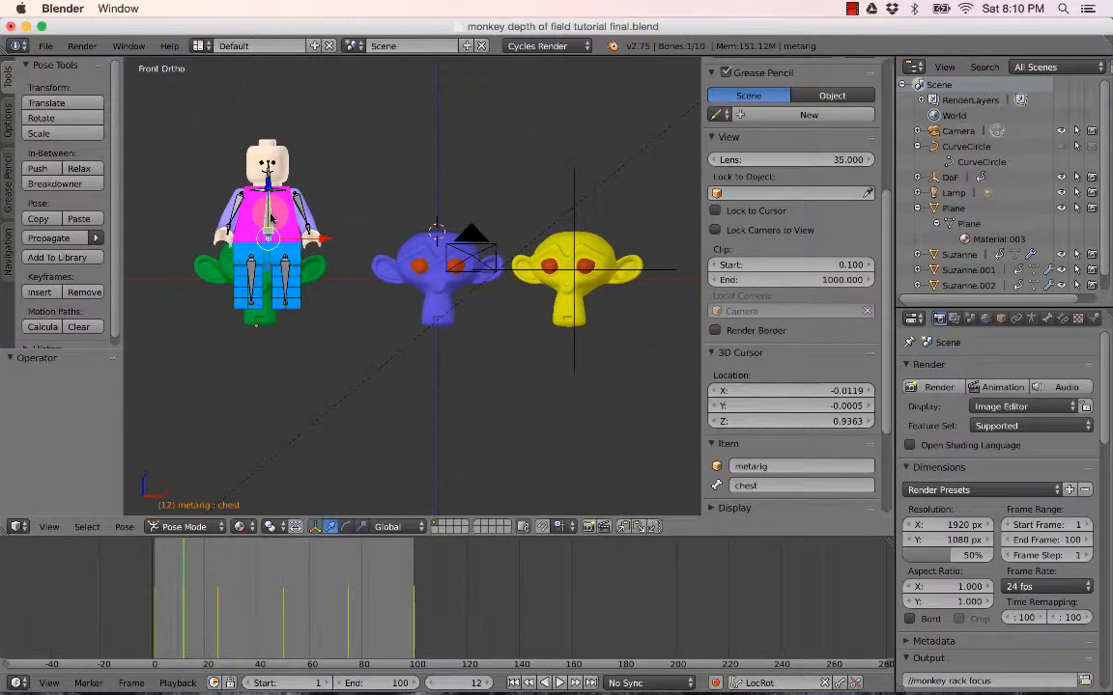
# Compare the timeline keyframes of the upper_arm.R bone and the chest bone by selecting each in turn.
pyautogui.rightClick(235, 202)
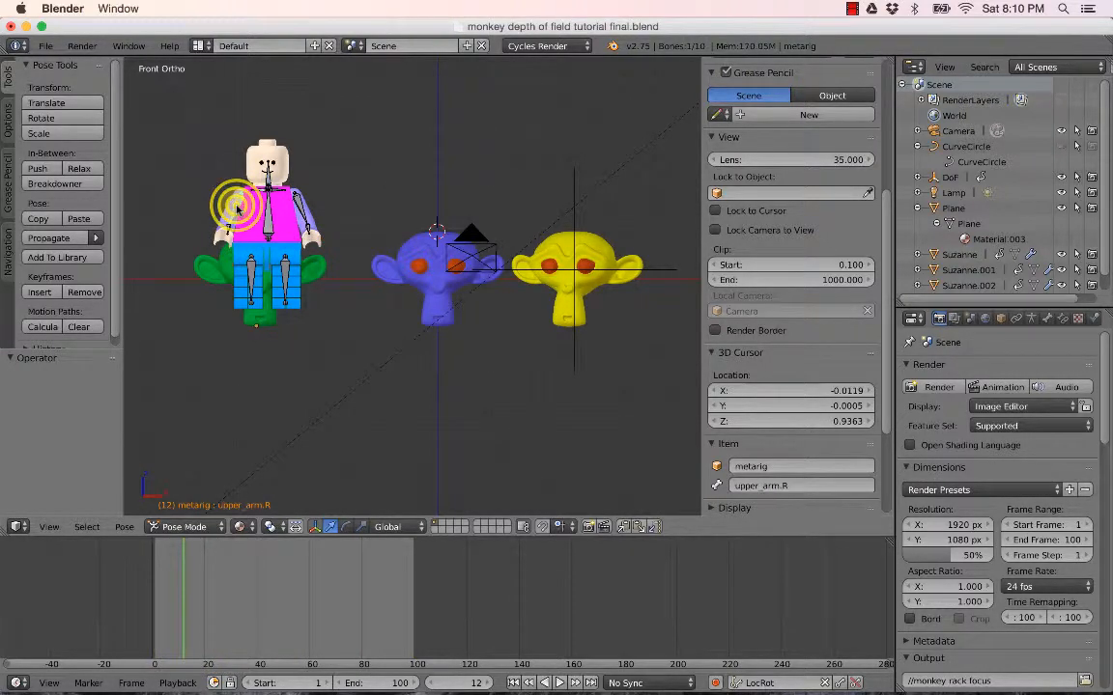
pyautogui.rightClick(263, 205)
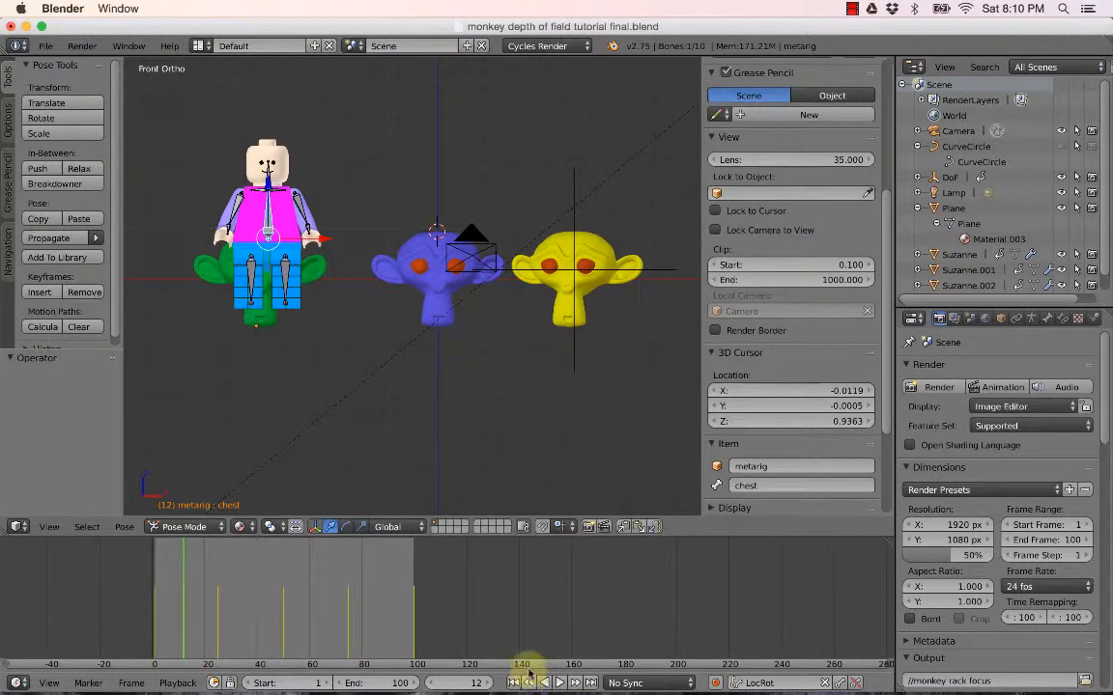
pyautogui.press('a')
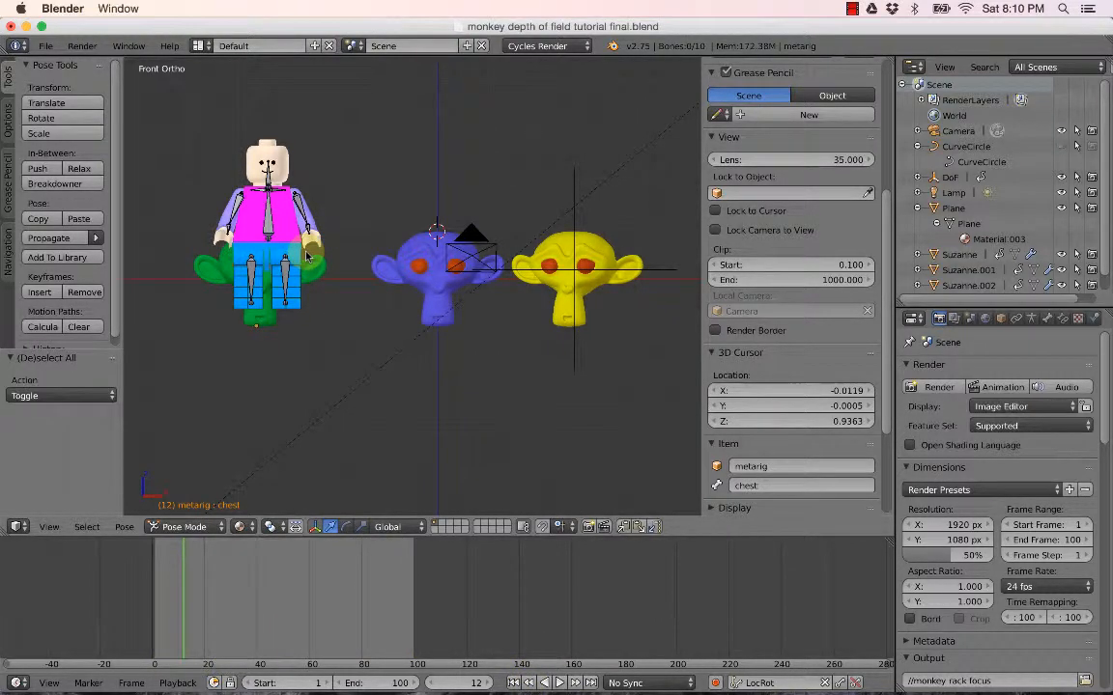
pyautogui.press('a')
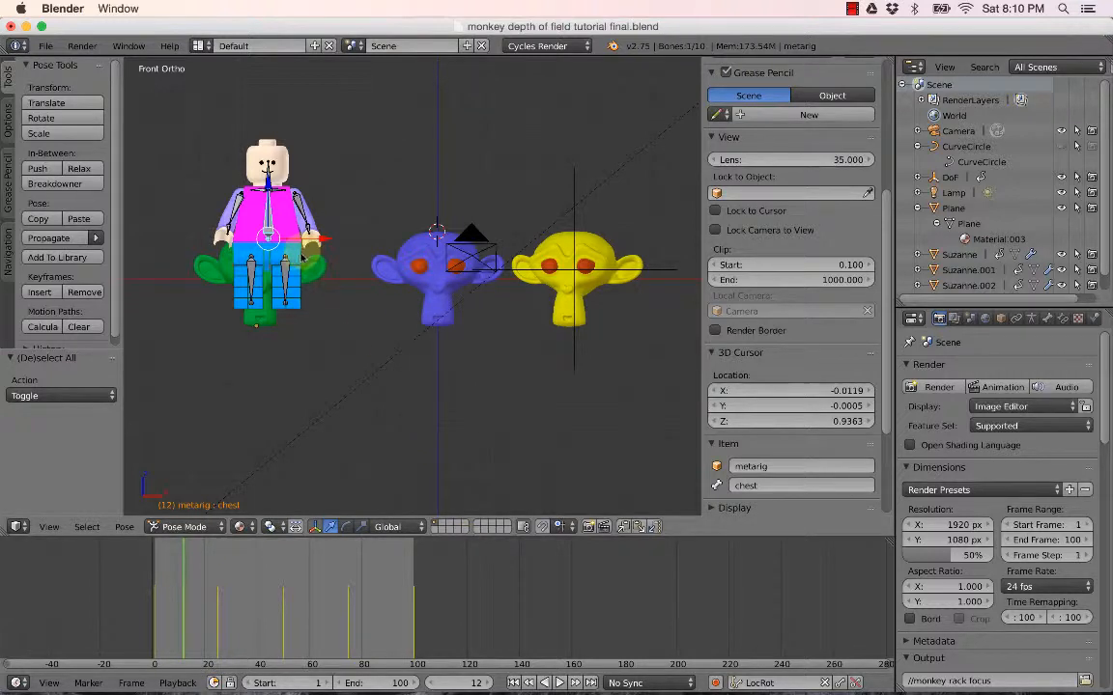
# Delete the chest bone's LocRot keyframe at frame 1.
pyautogui.click(513, 683)
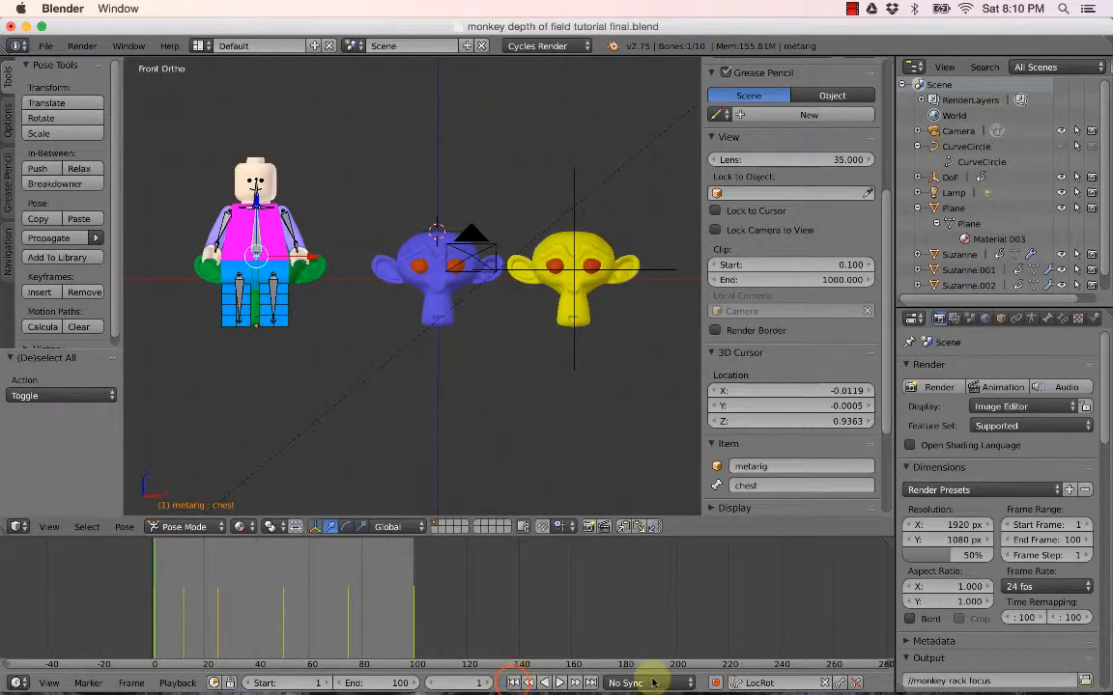
pyautogui.click(855, 685)
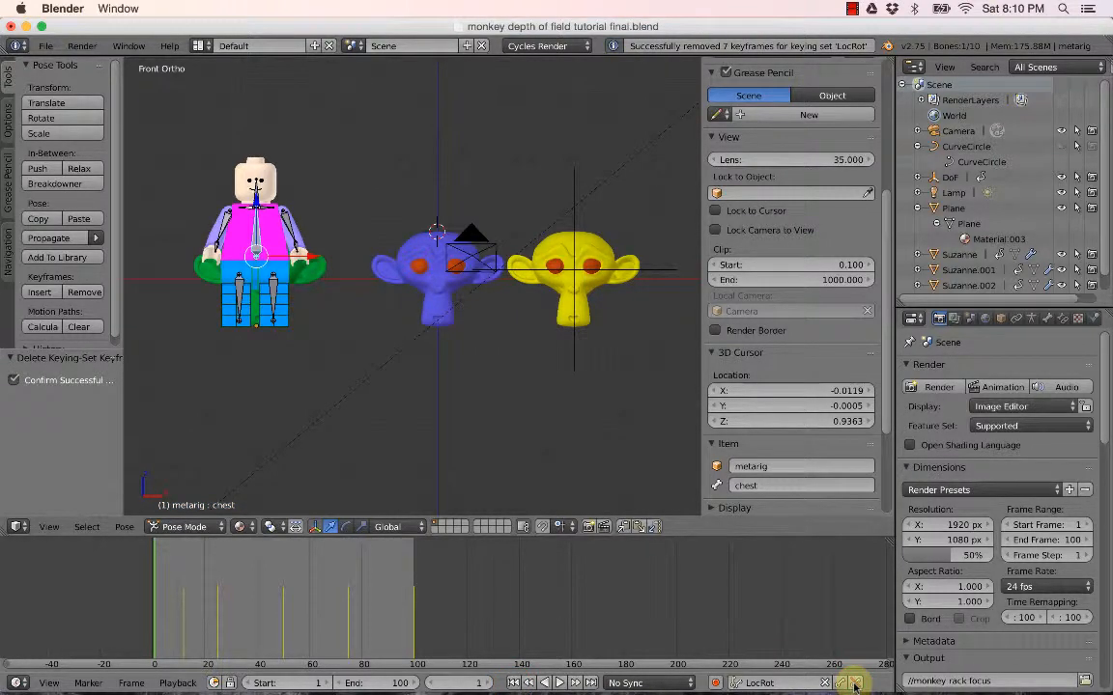
# Select all the rig's bones, try to delete their LocRot keyframes at frame 1, and briefly play the animation.
pyautogui.press('a')
pyautogui.press('a')
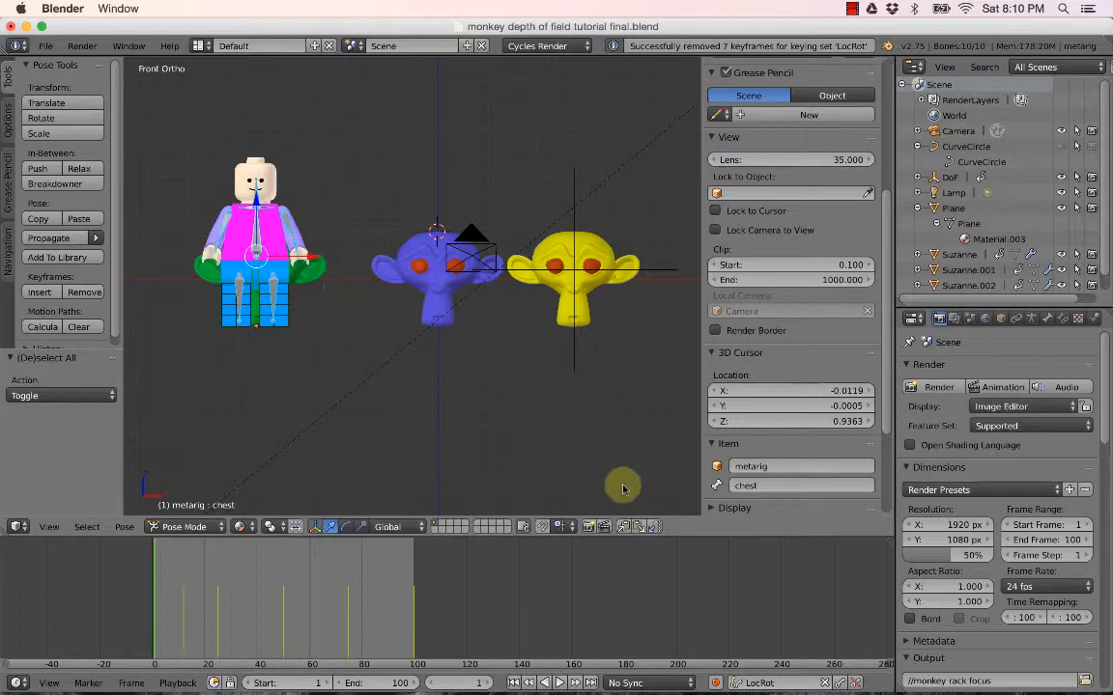
pyautogui.click(855, 682)
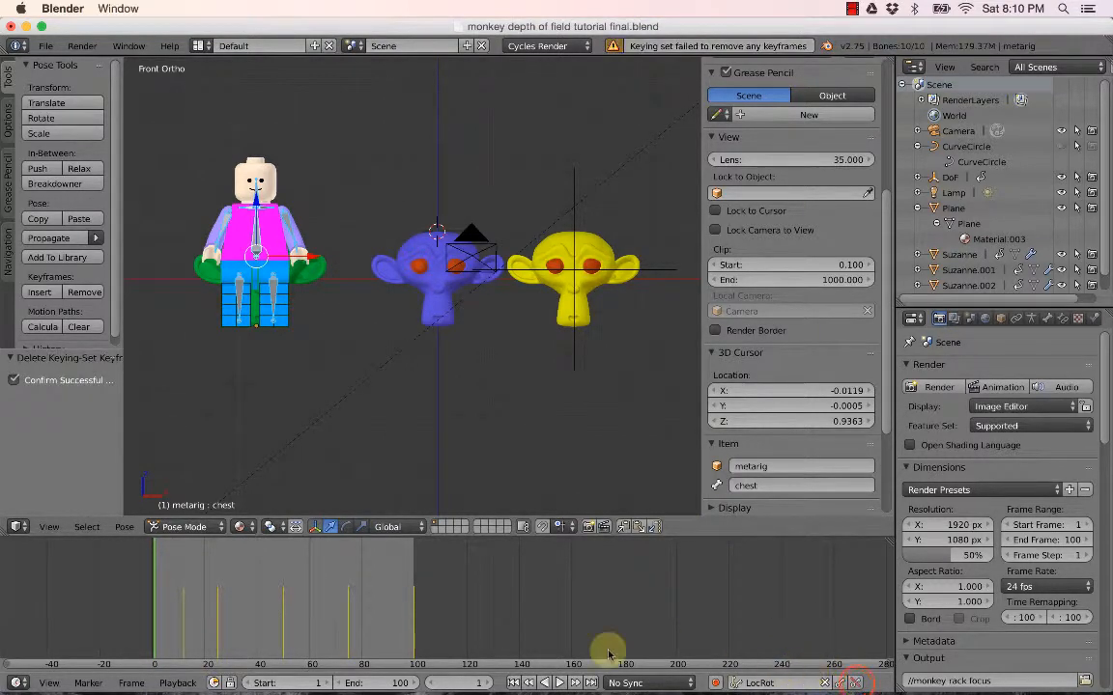
pyautogui.click(559, 683)
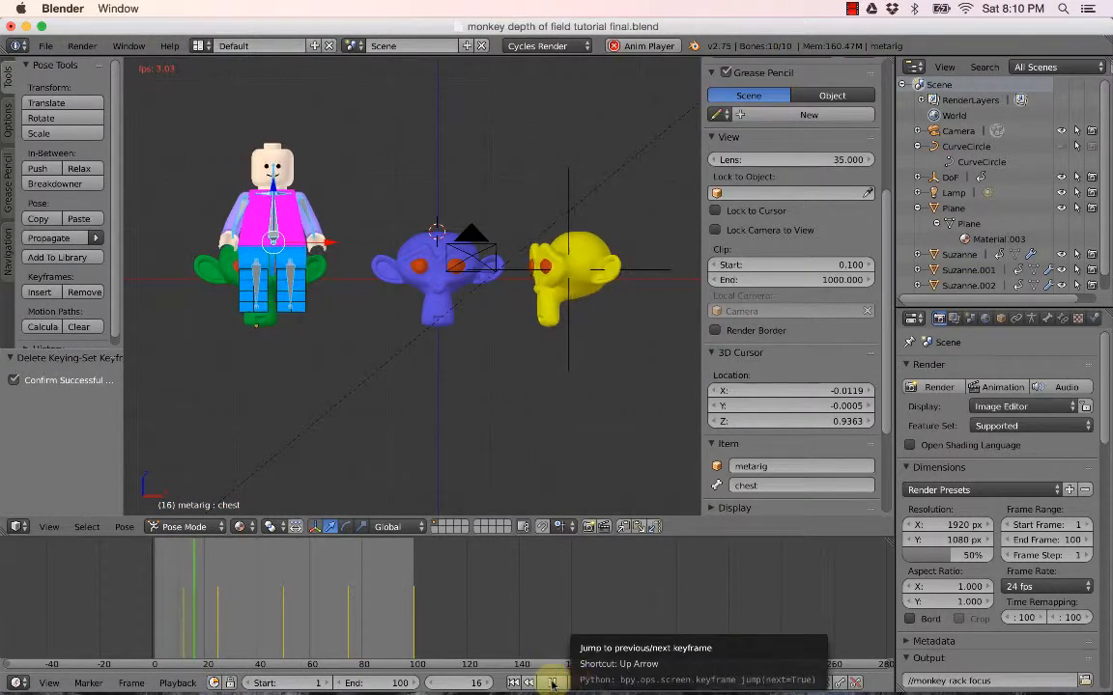
pyautogui.click(553, 683)
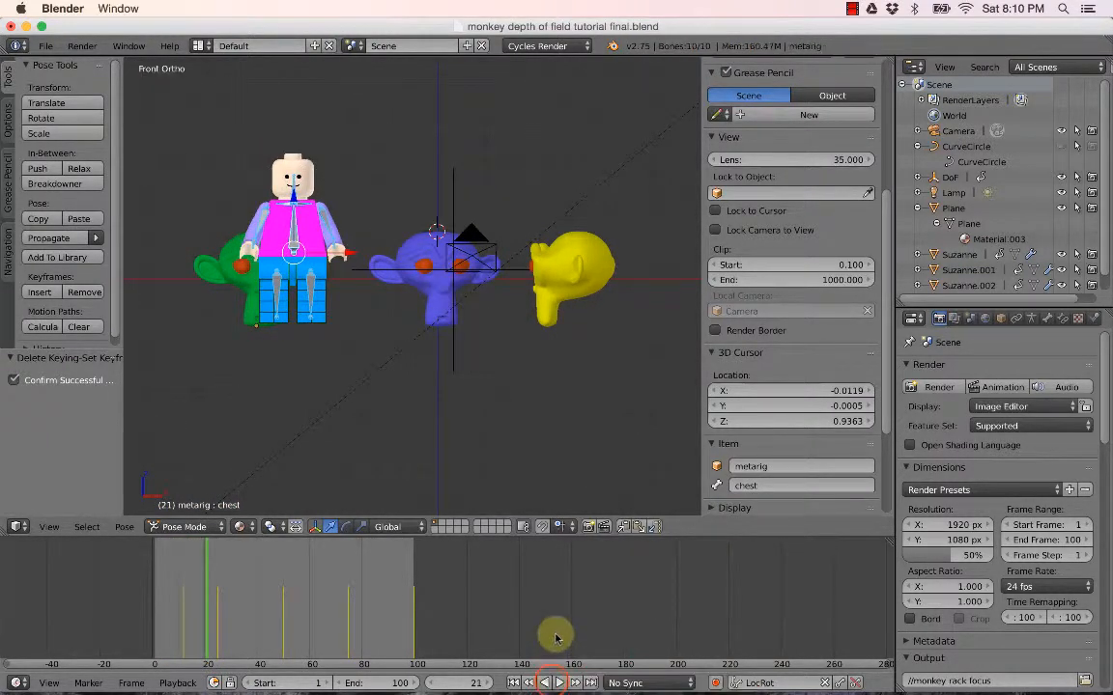
# Delete the LocRot keyframes of all selected bones at frames 25 and 12.
pyautogui.click(574, 684)
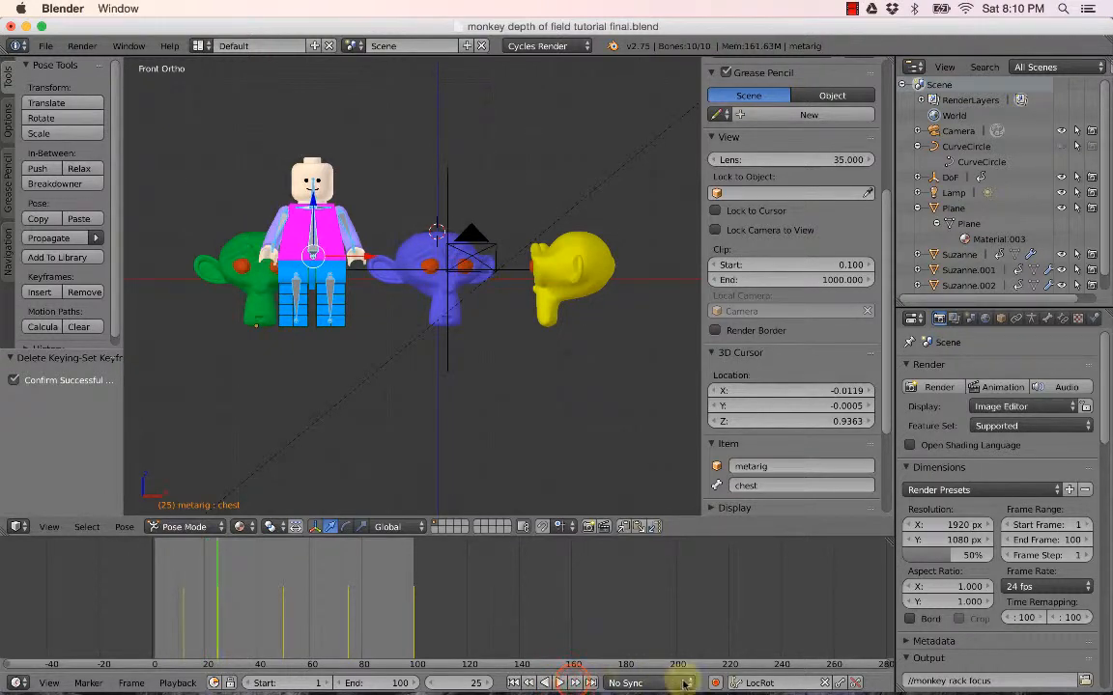
pyautogui.click(854, 683)
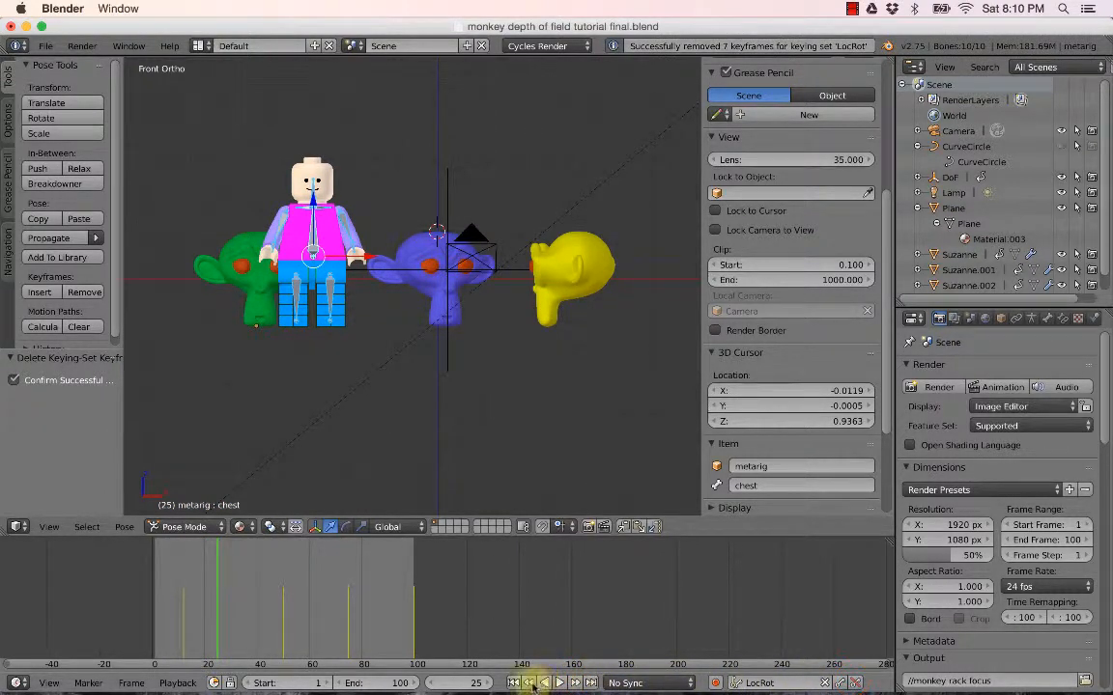
pyautogui.click(529, 684)
pyautogui.click(856, 683)
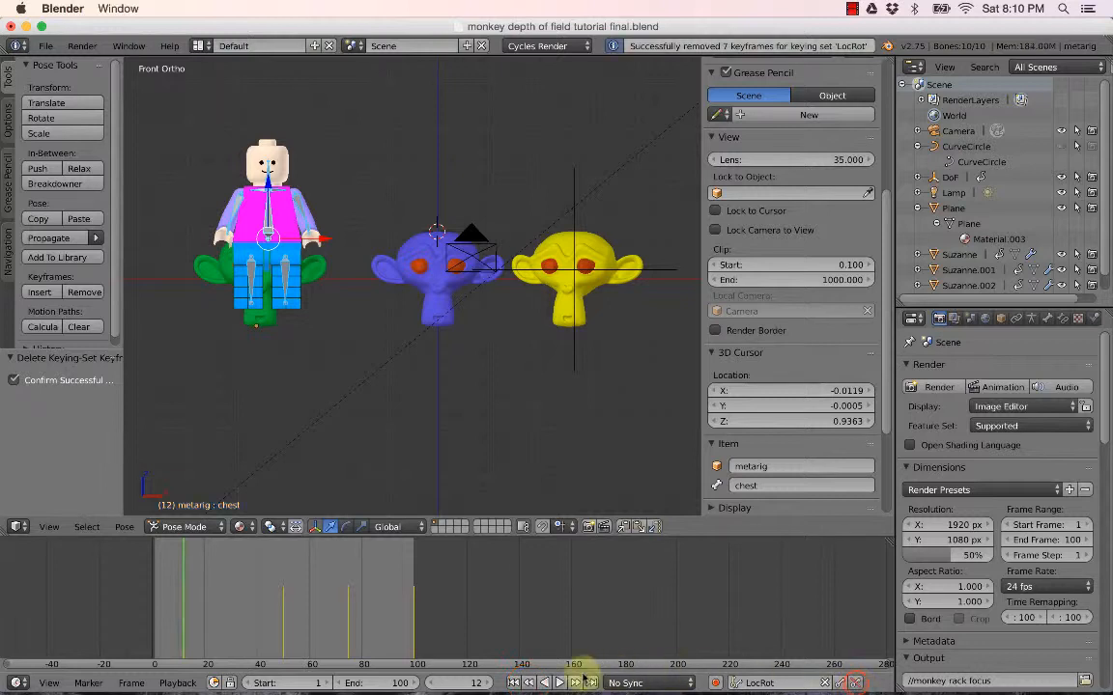
# Delete the remaining LocRot keyframes of all selected bones at frames 50, 75 and 100.
pyautogui.click(577, 684)
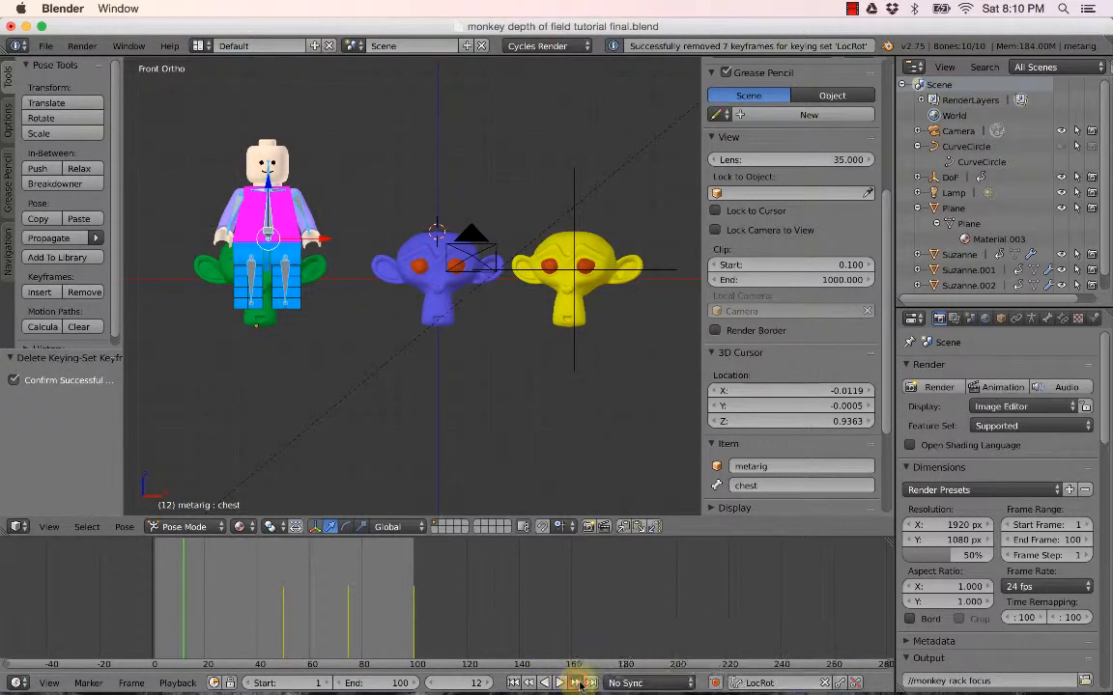
pyautogui.click(855, 683)
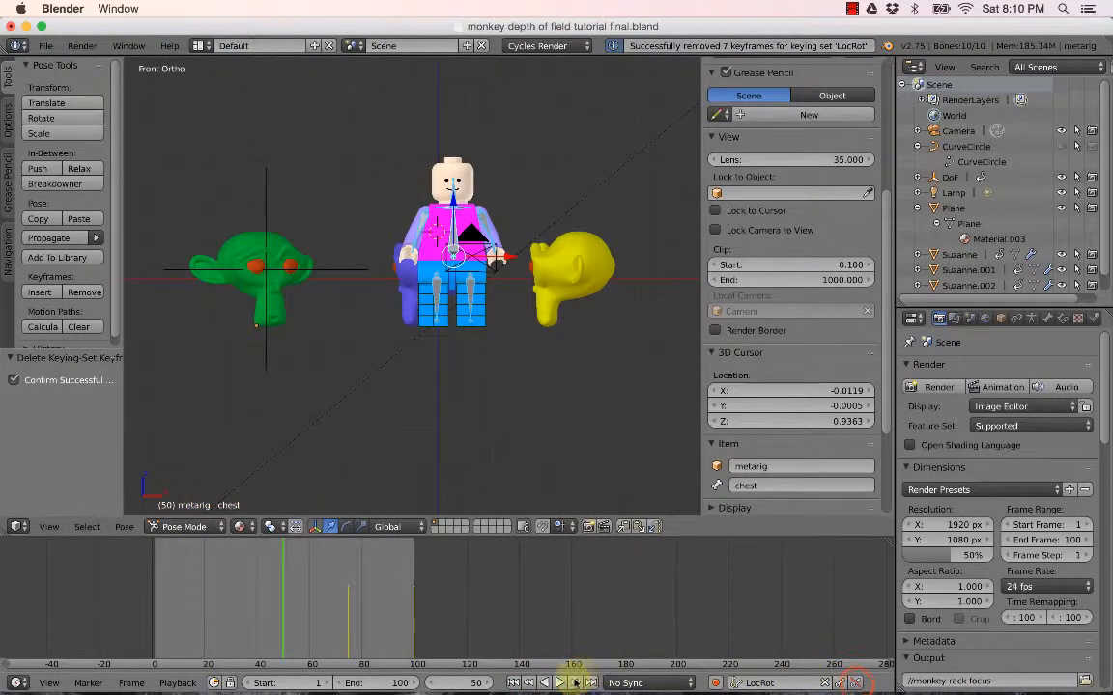
pyautogui.click(590, 683)
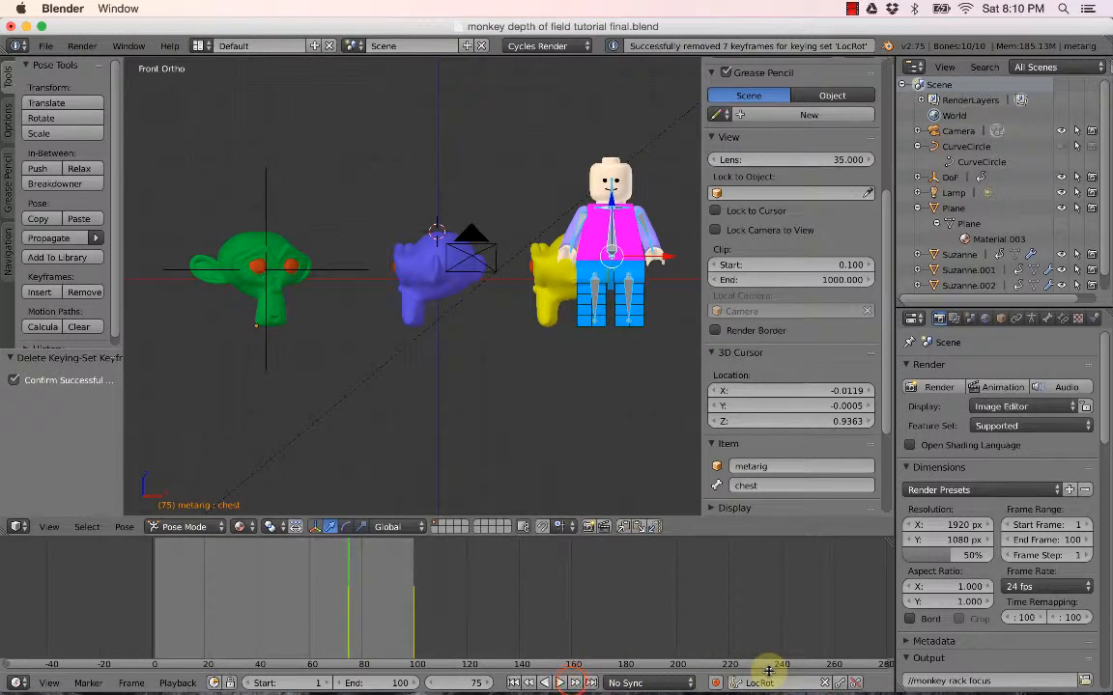
pyautogui.click(856, 682)
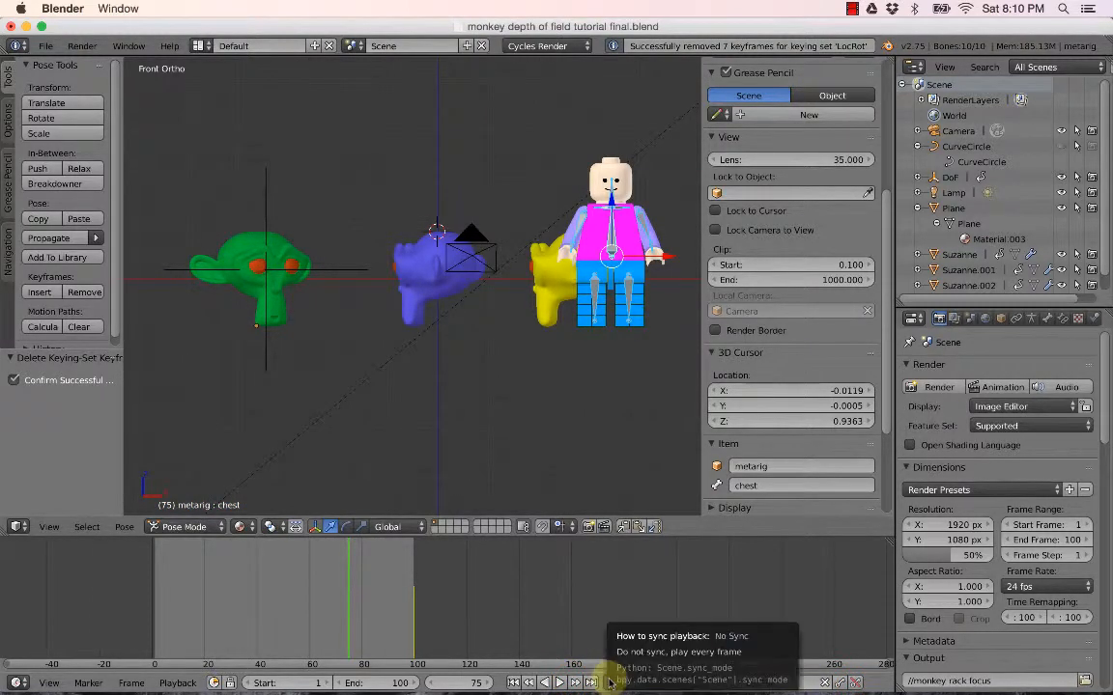
pyautogui.click(577, 683)
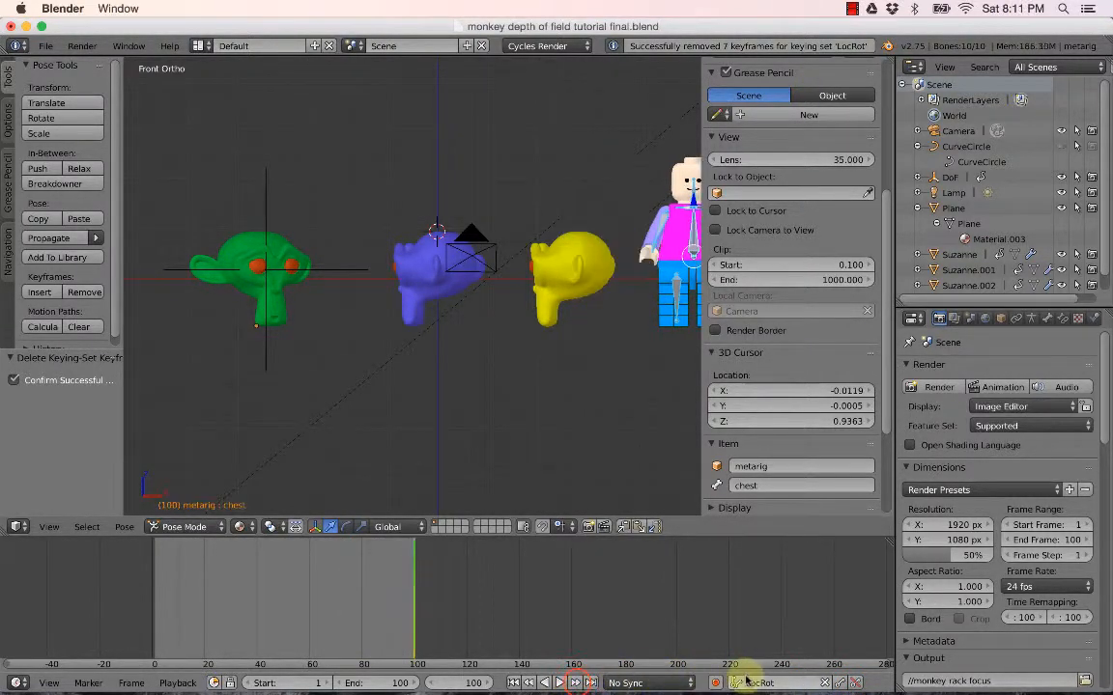
pyautogui.click(855, 683)
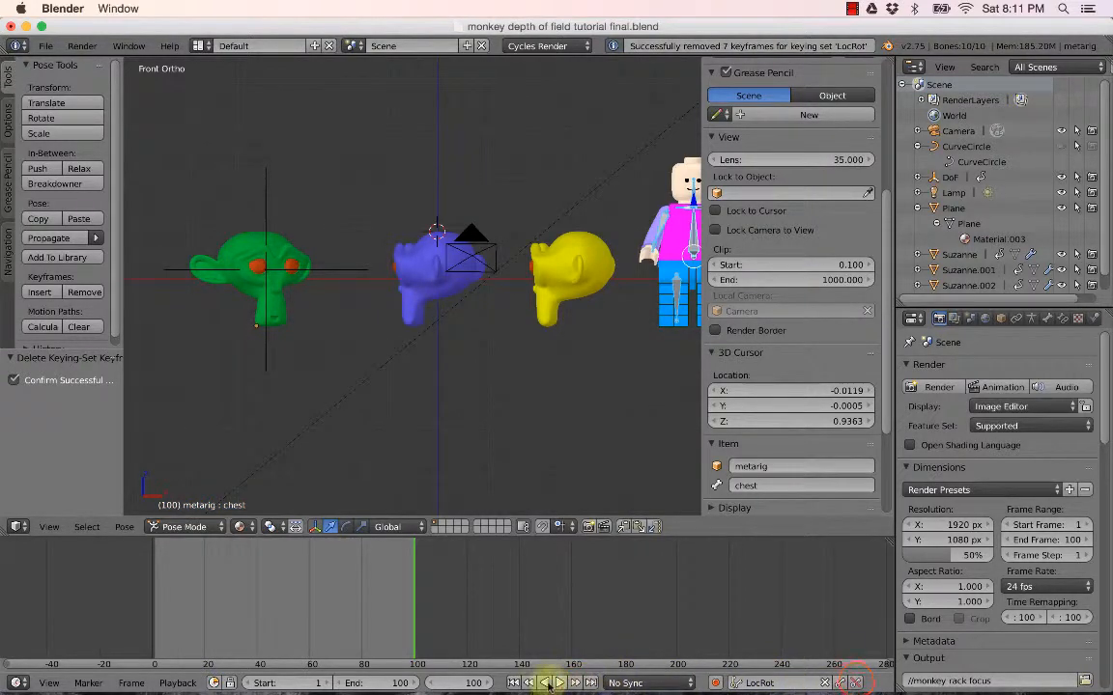
# At frame 1, move the whole Lego figure about -10.58 units along X, past the green monkey.
pyautogui.click(515, 682)
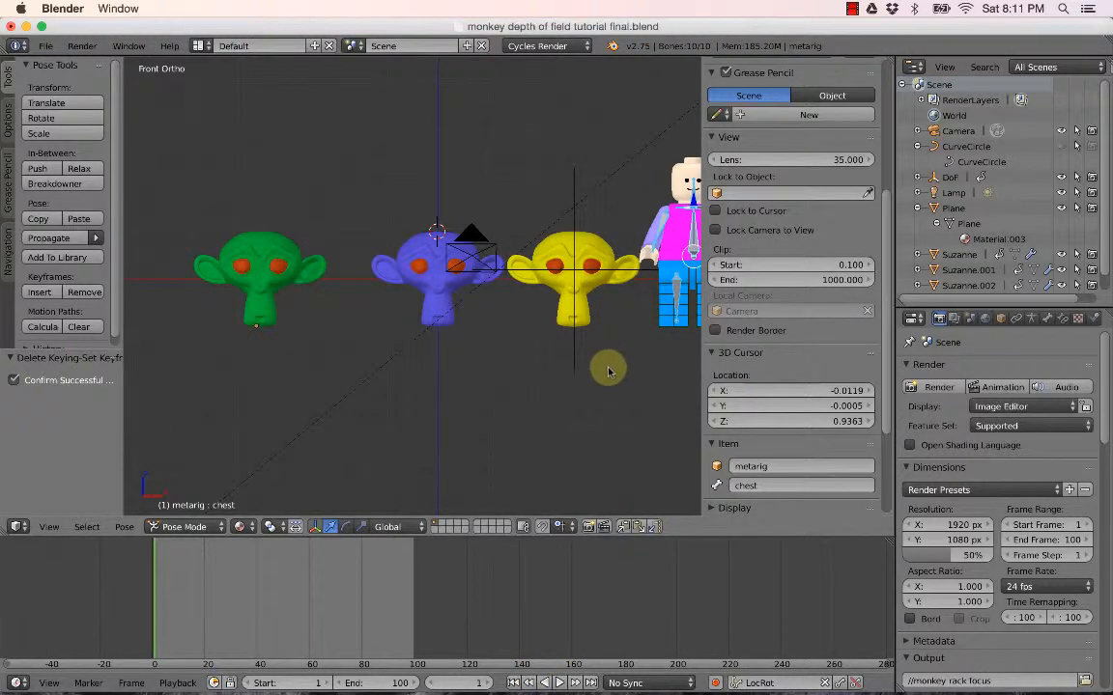
pyautogui.scroll(-3, 618, 370)
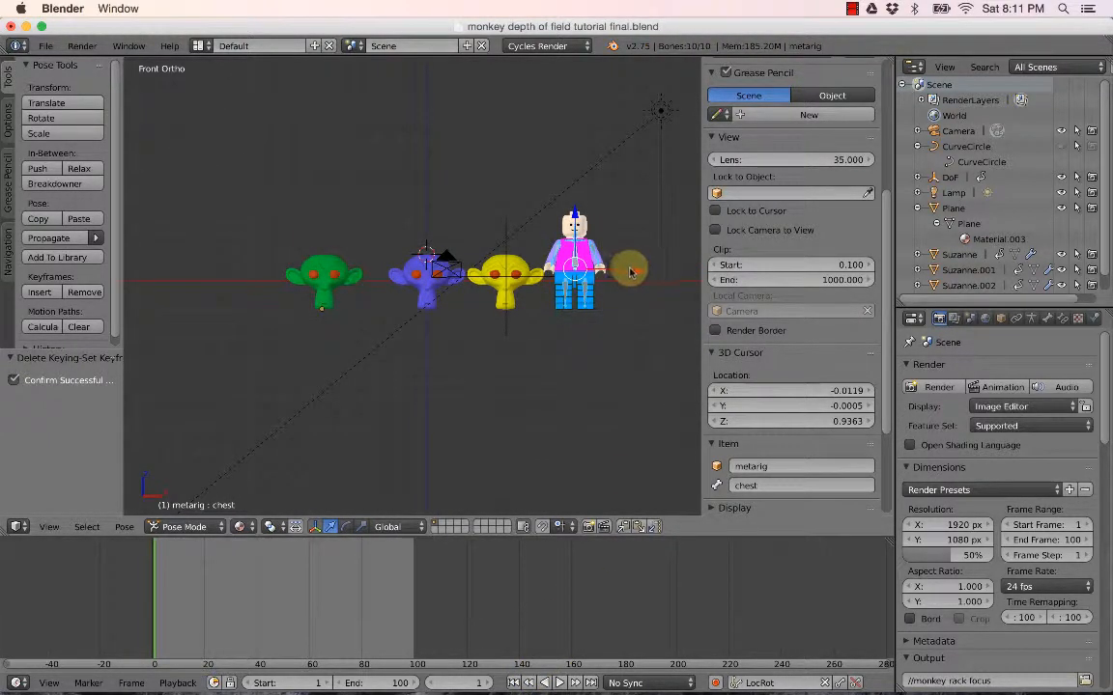
pyautogui.moveTo(628, 269); pyautogui.dragTo(297, 280)
pyautogui.moveTo(297, 280); pyautogui.dragTo(404, 280, button='middle')
# Check the camera view and shift the figure about 1.62 units along X, keeping it just outside the camera frame.
pyautogui.press('KP_0')
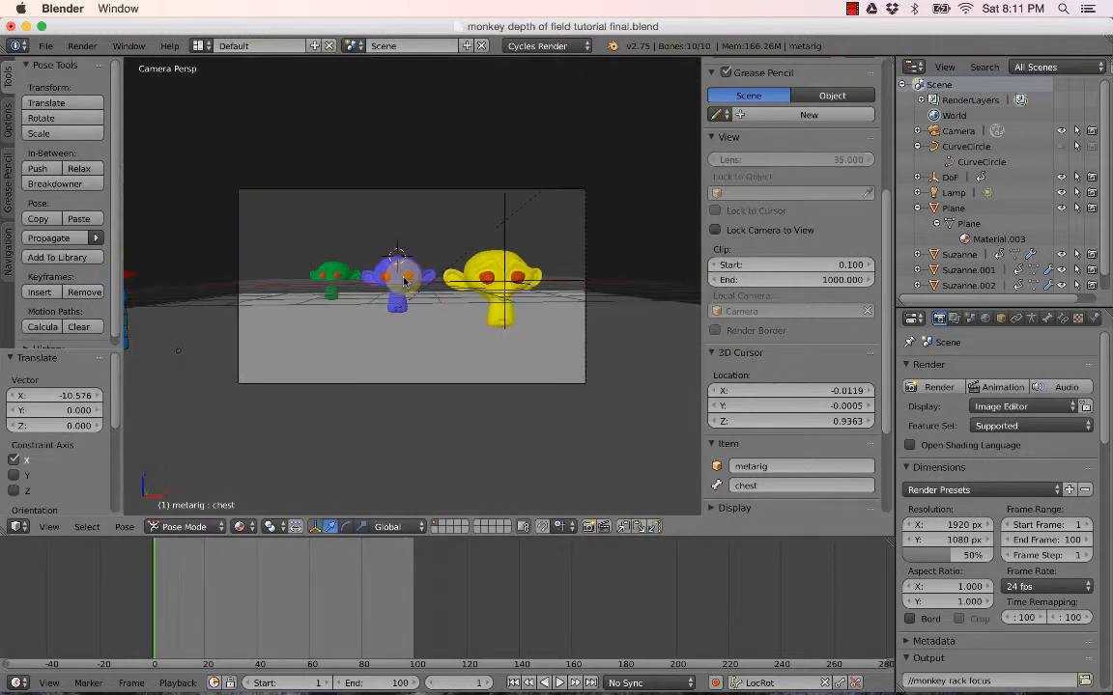
pyautogui.press('g')
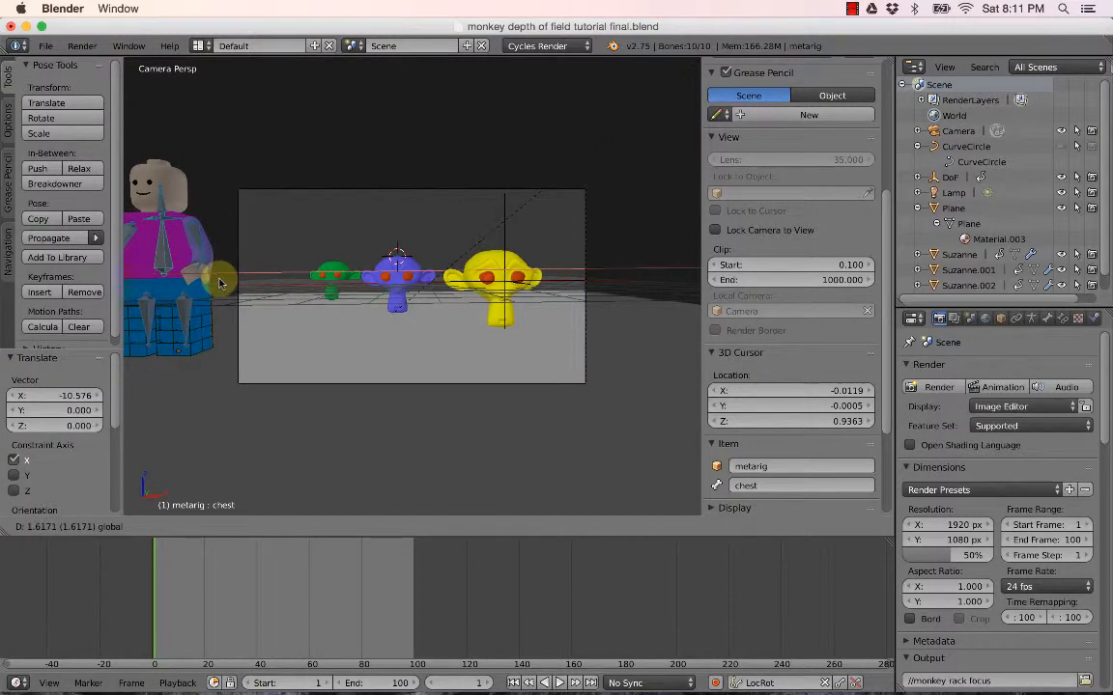
pyautogui.click(223, 284)
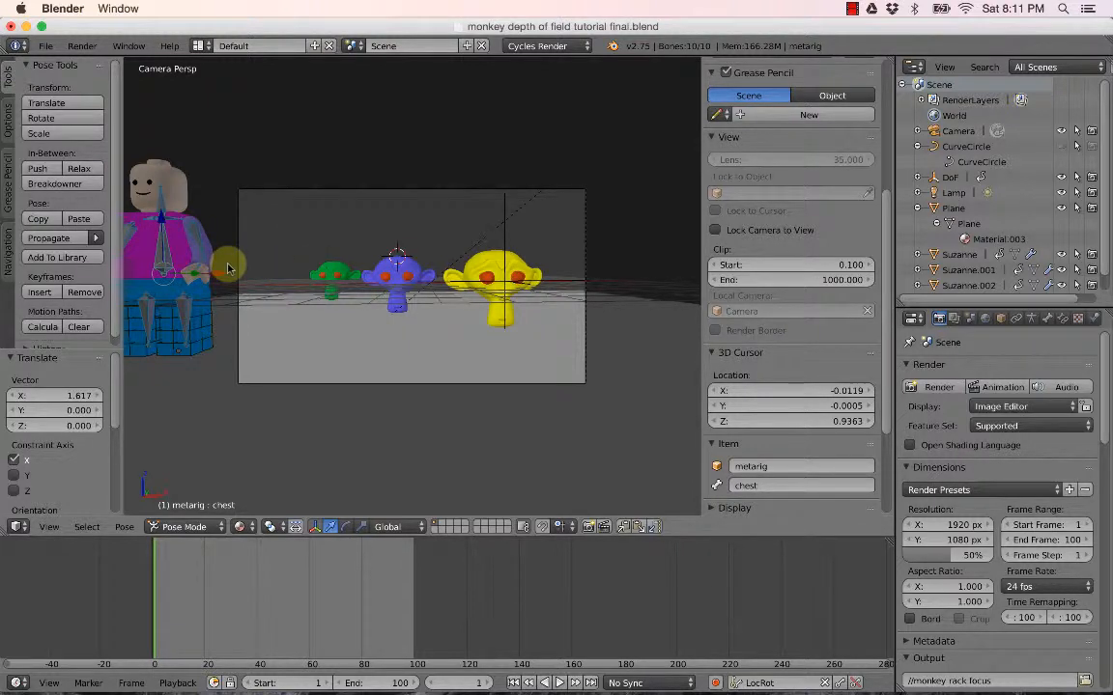
pyautogui.press('KP_1')
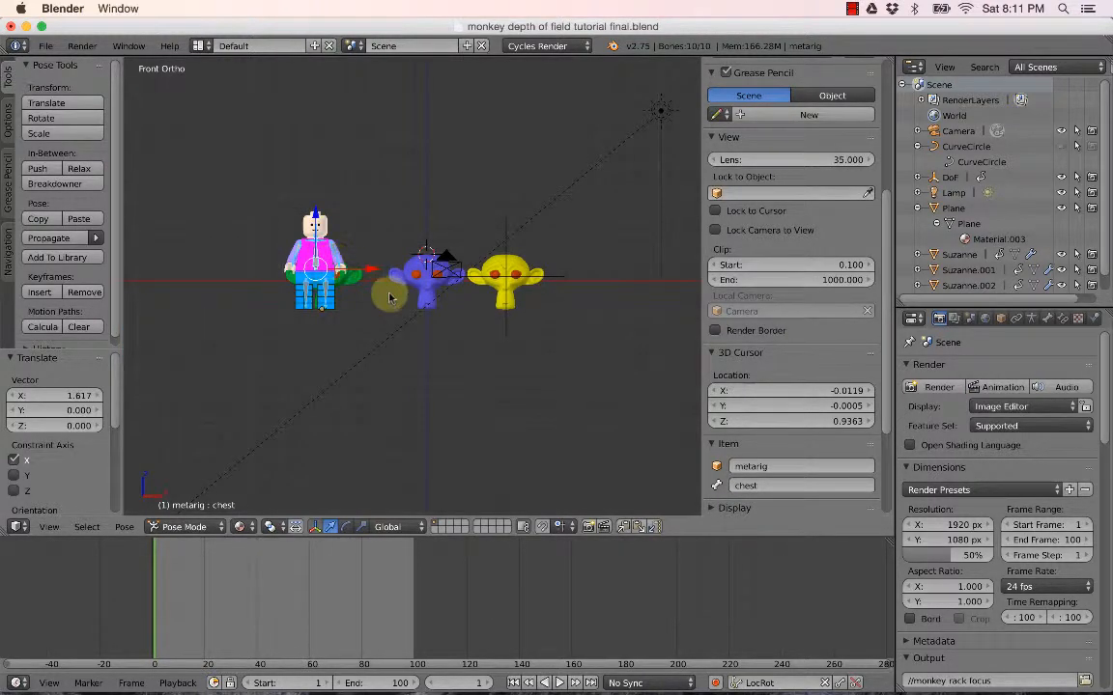
pyautogui.scroll(1, 391, 300)
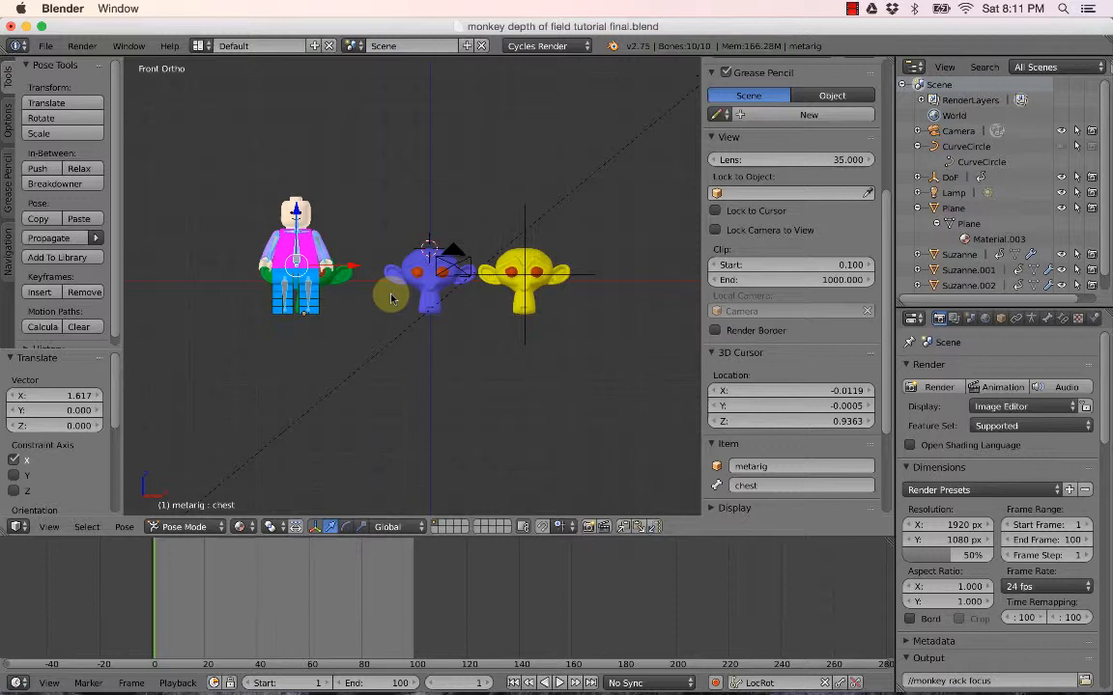
pyautogui.press('a')
pyautogui.rightClick(300, 261)
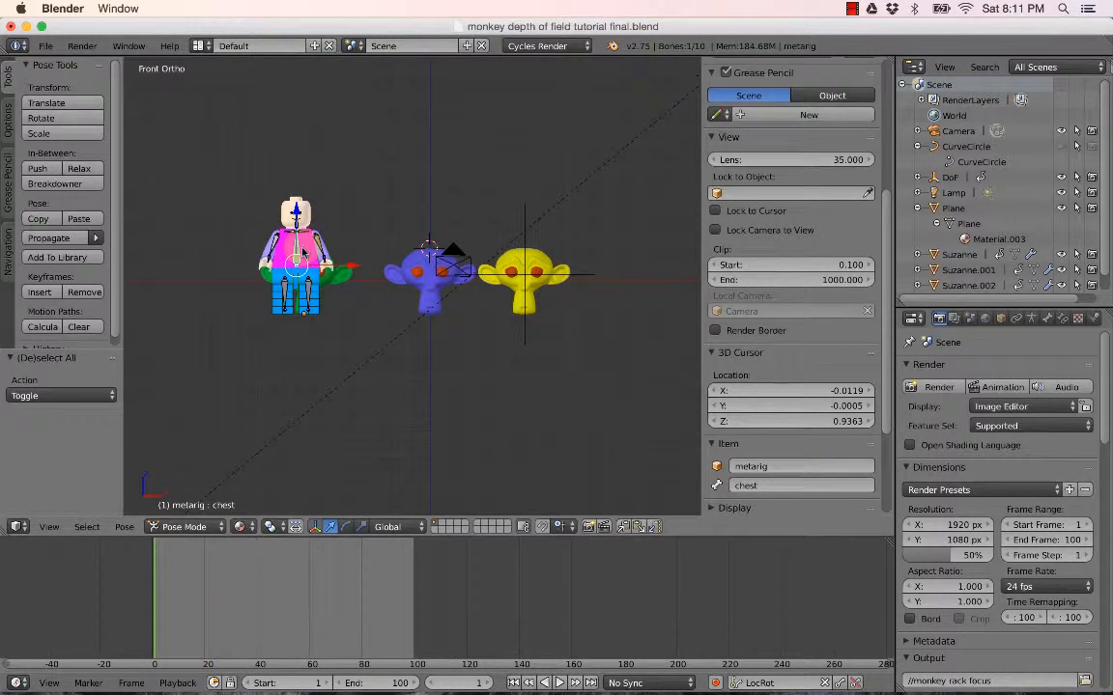
pyautogui.scroll(2, 303, 253)
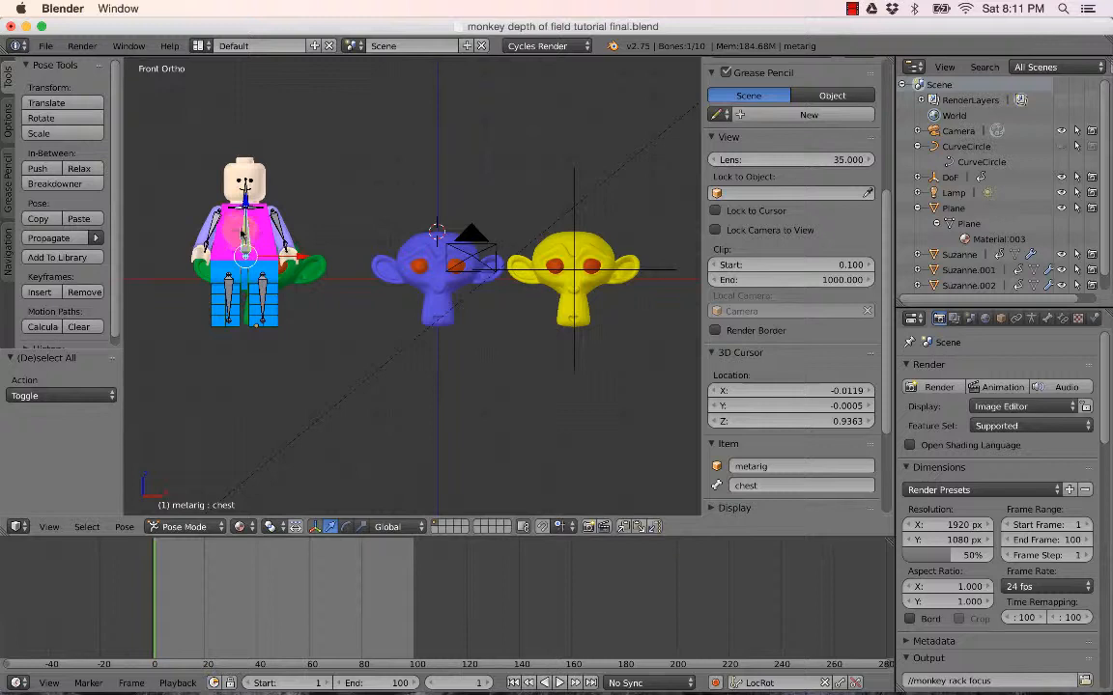
# Select all the bones, clear and reassign the LocRot keying set, and insert a LocRot keyframe at frame 1.
pyautogui.press('a')
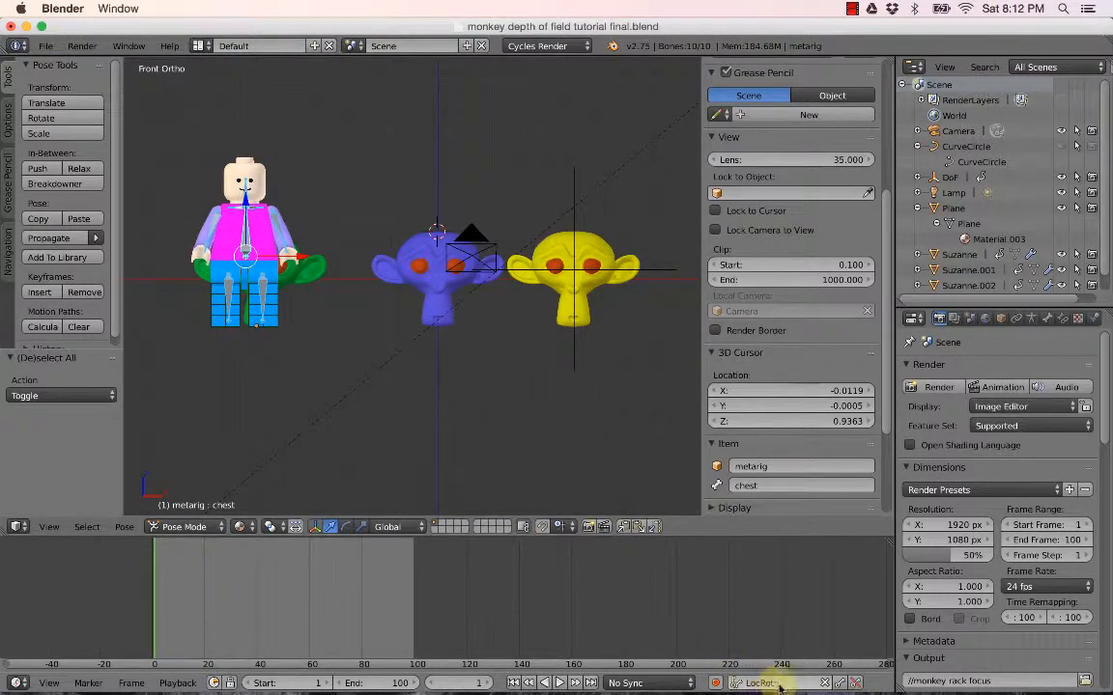
pyautogui.click(823, 683)
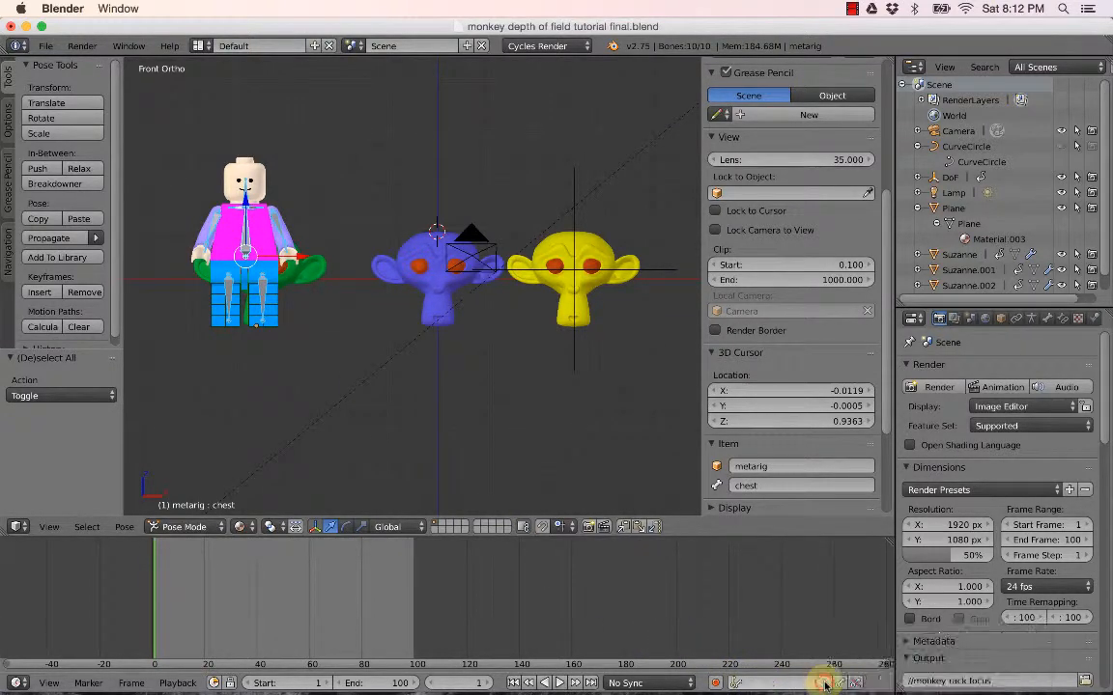
pyautogui.click(734, 683)
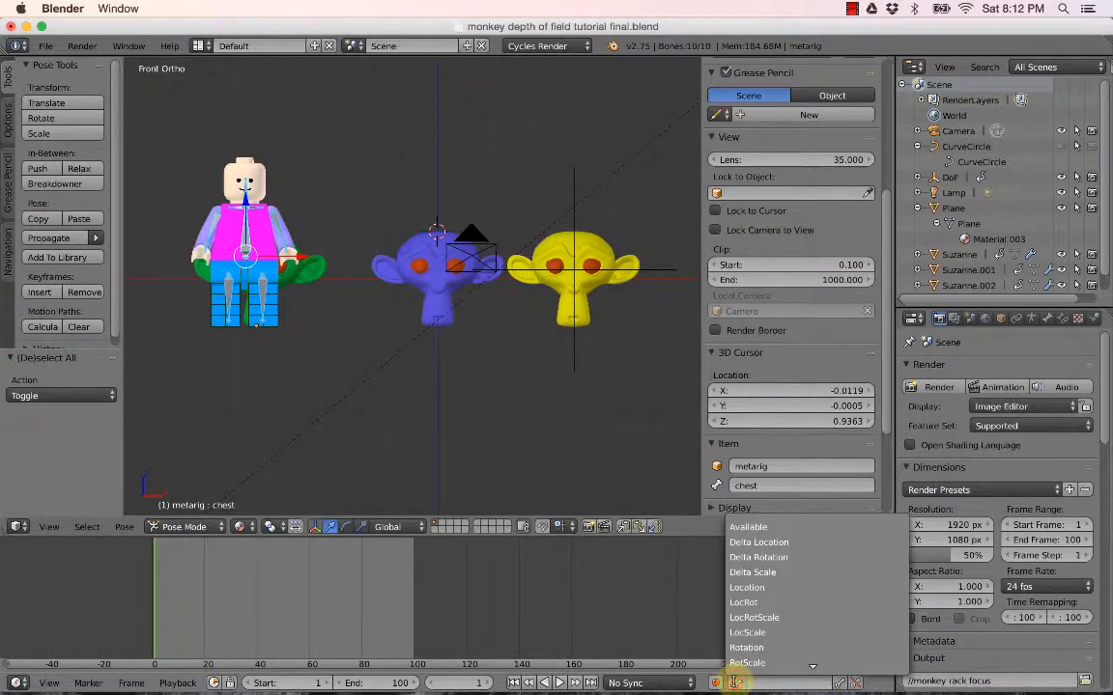
pyautogui.click(749, 604)
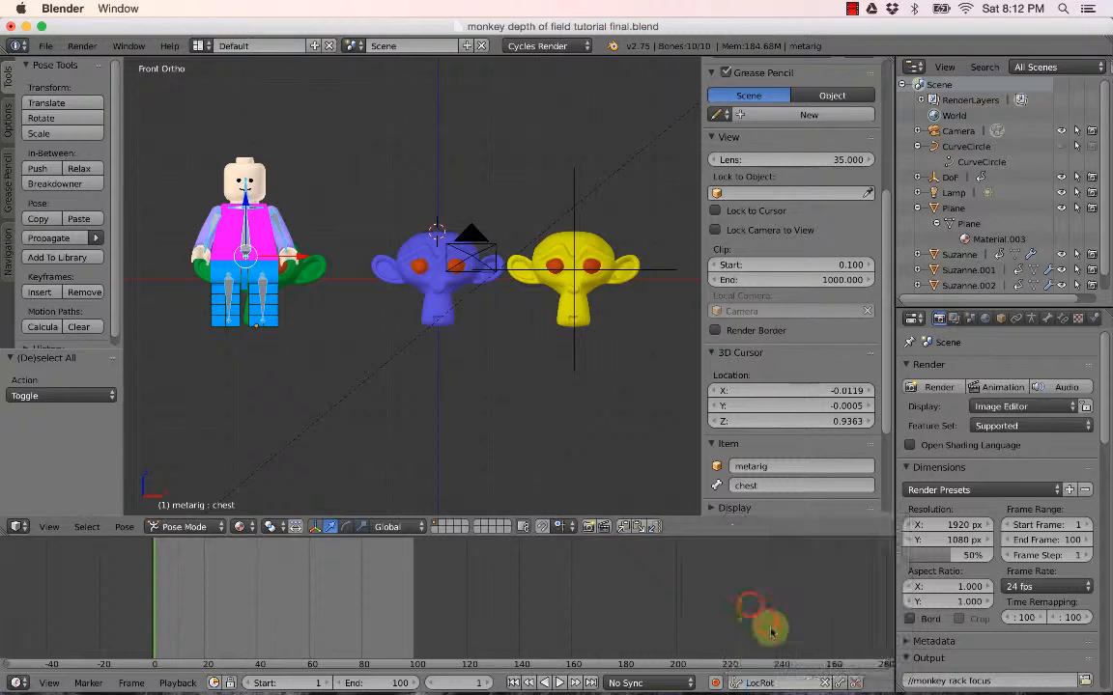
pyautogui.click(841, 686)
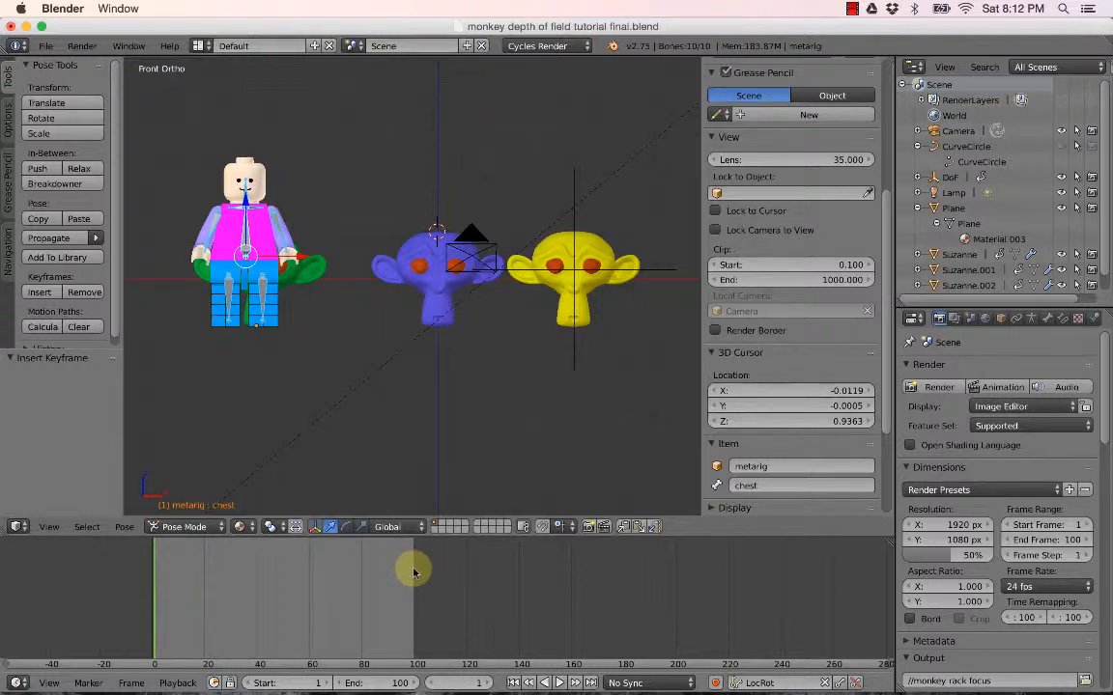
# Move the current frame forward along the timeline to frame 41.
pyautogui.click(204, 577)
pyautogui.click(259, 579)
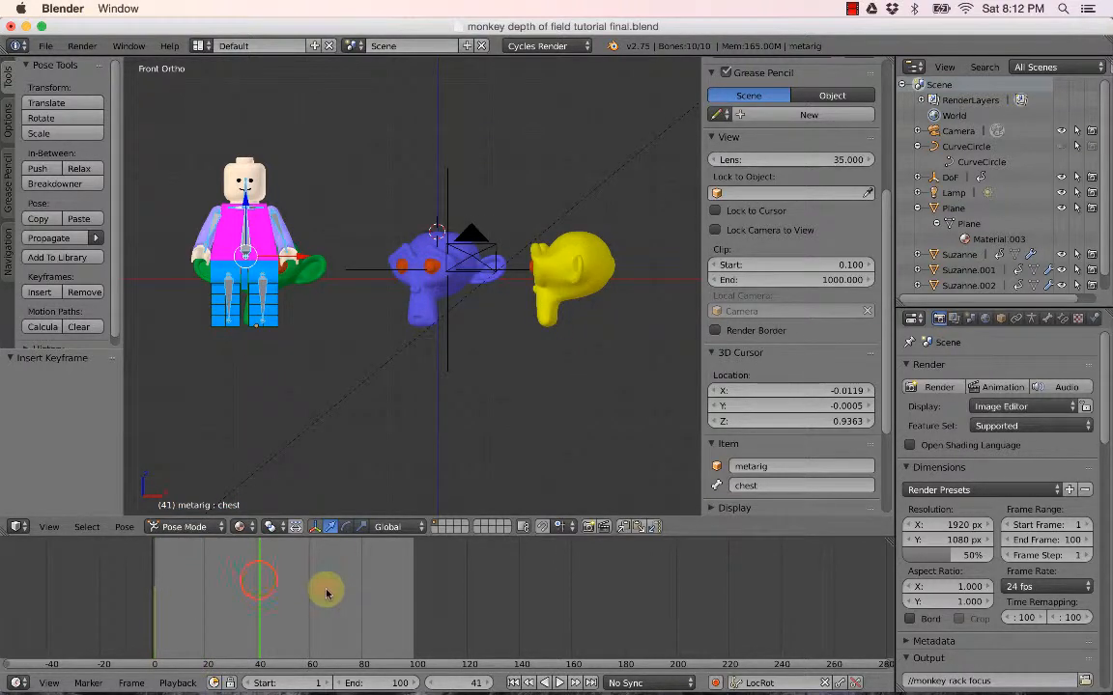
# At frame 100, move the whole minifigure rig about 8.3 units along X, past the yellow monkey.
pyautogui.click(326, 589)
pyautogui.click(412, 589)
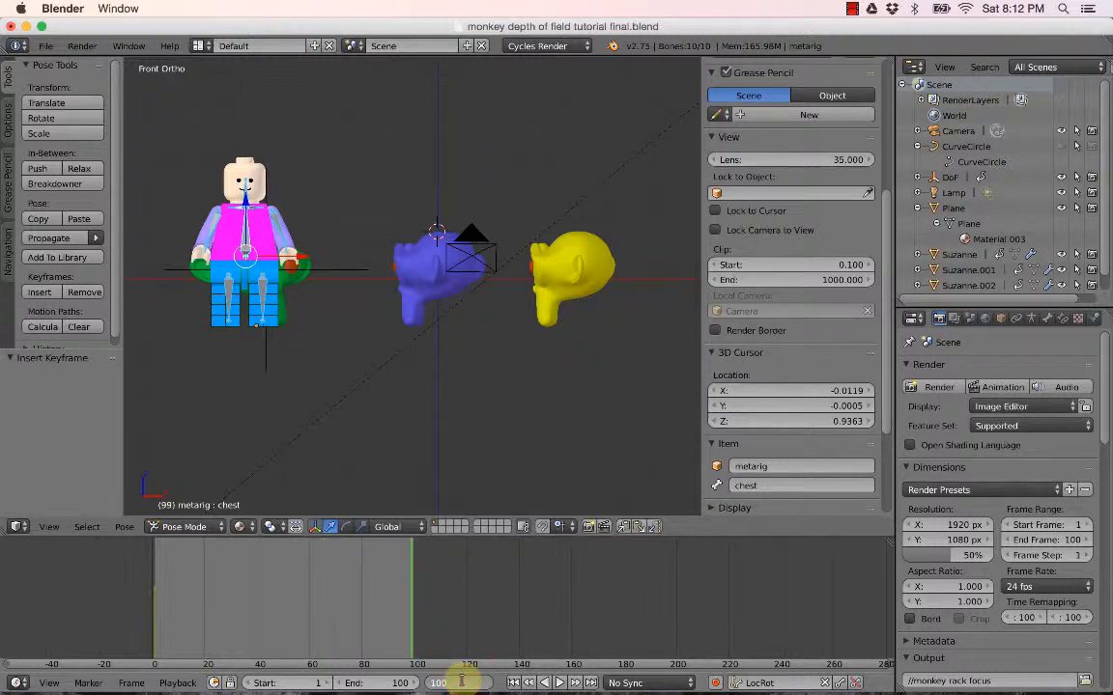
pyautogui.click(464, 683)
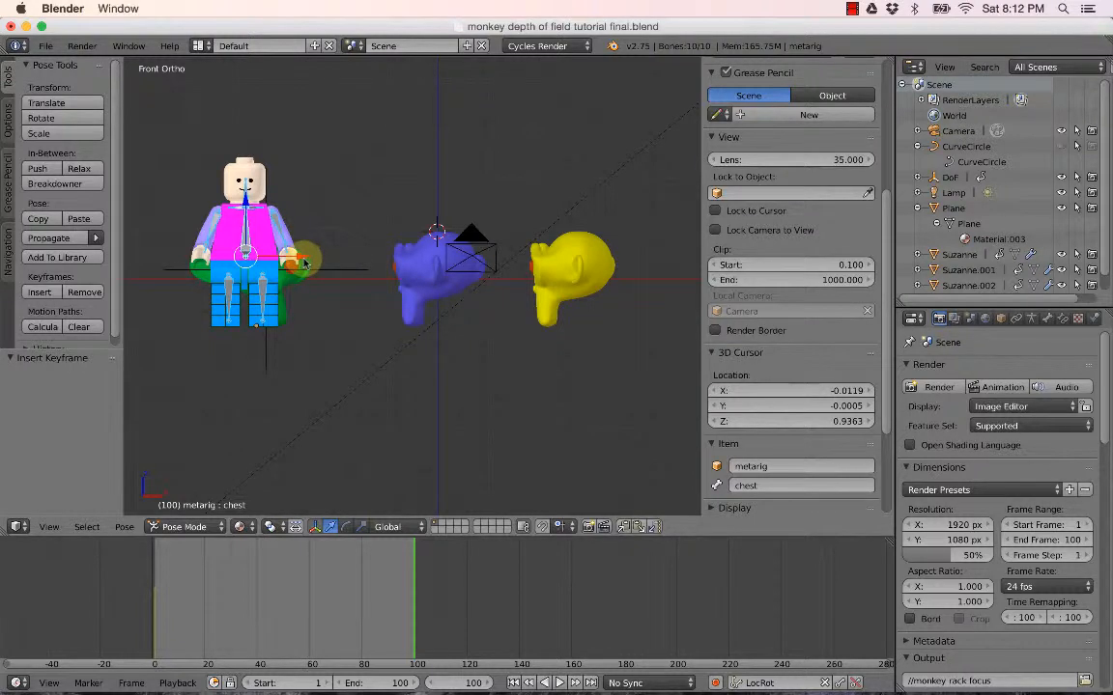
pyautogui.scroll(-3, 303, 262)
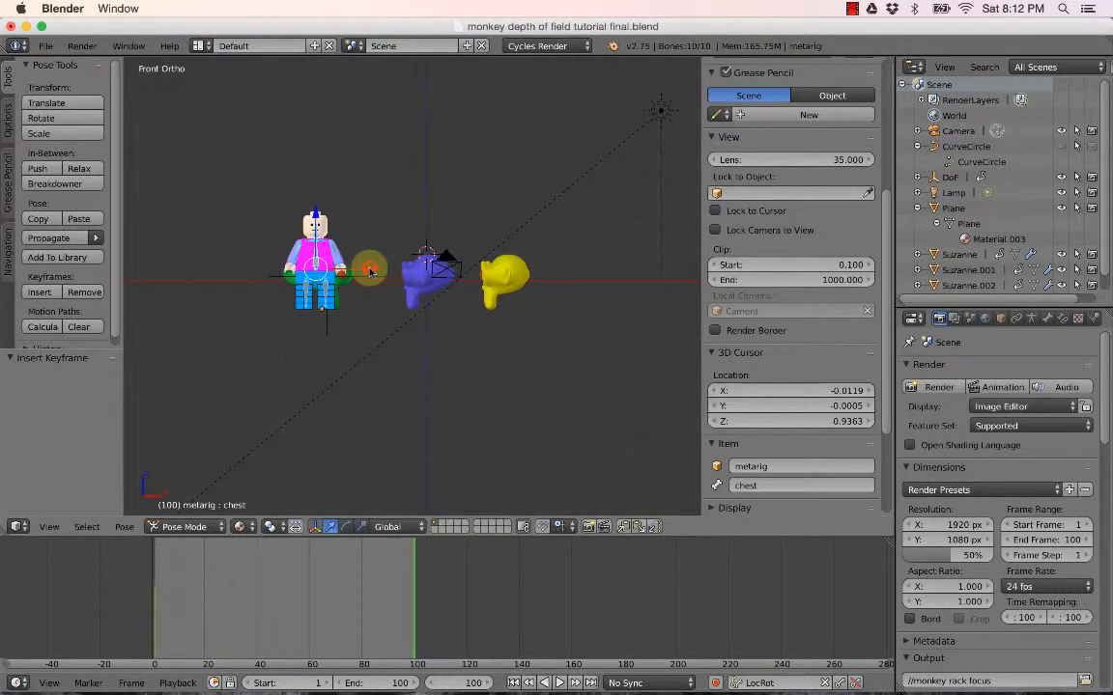
pyautogui.moveTo(368, 271); pyautogui.dragTo(609, 270)
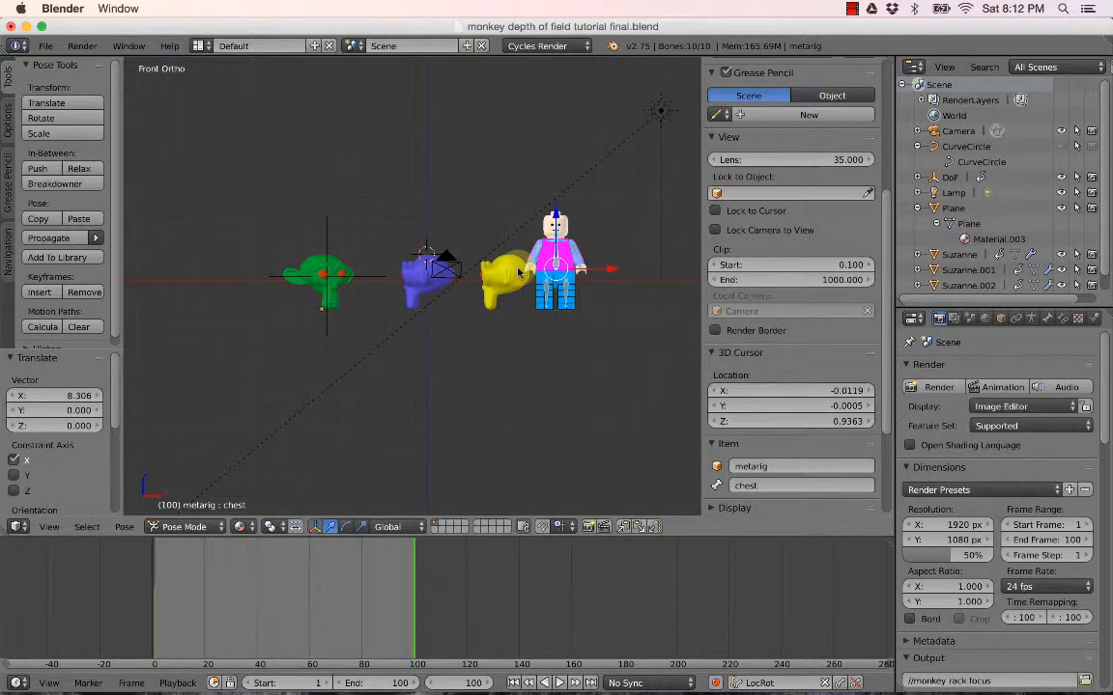
# Using the camera view, shift the rig about 0.36 further along X and insert a LocRot keyframe at frame 100.
pyautogui.press('KP_0')
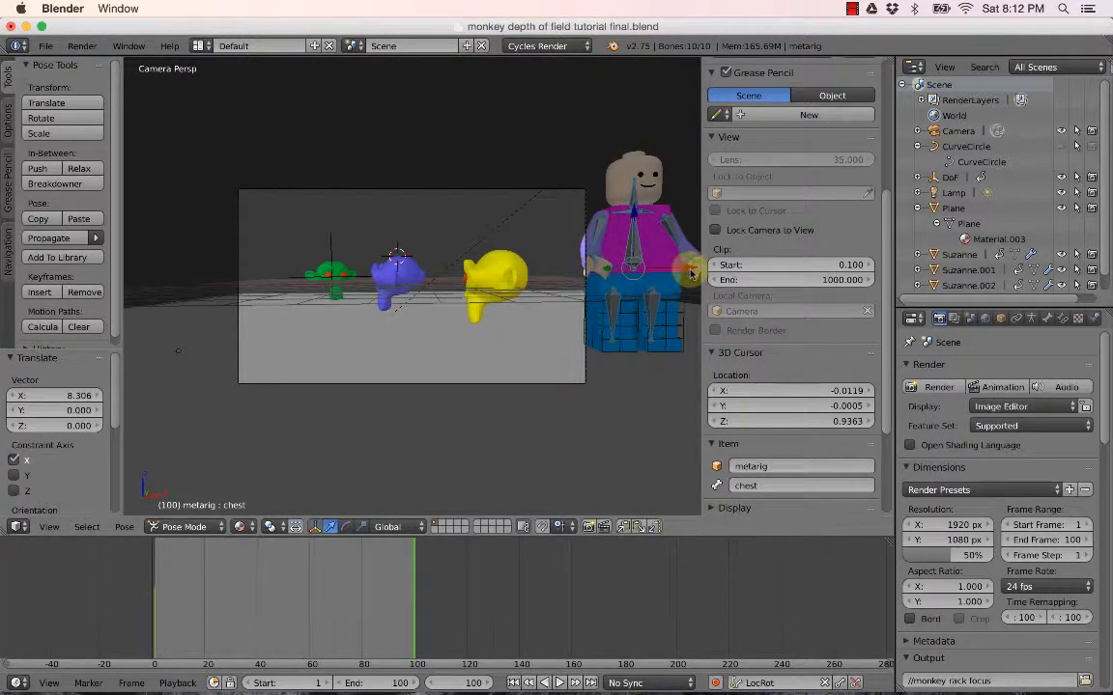
pyautogui.press('g')
pyautogui.press('x')
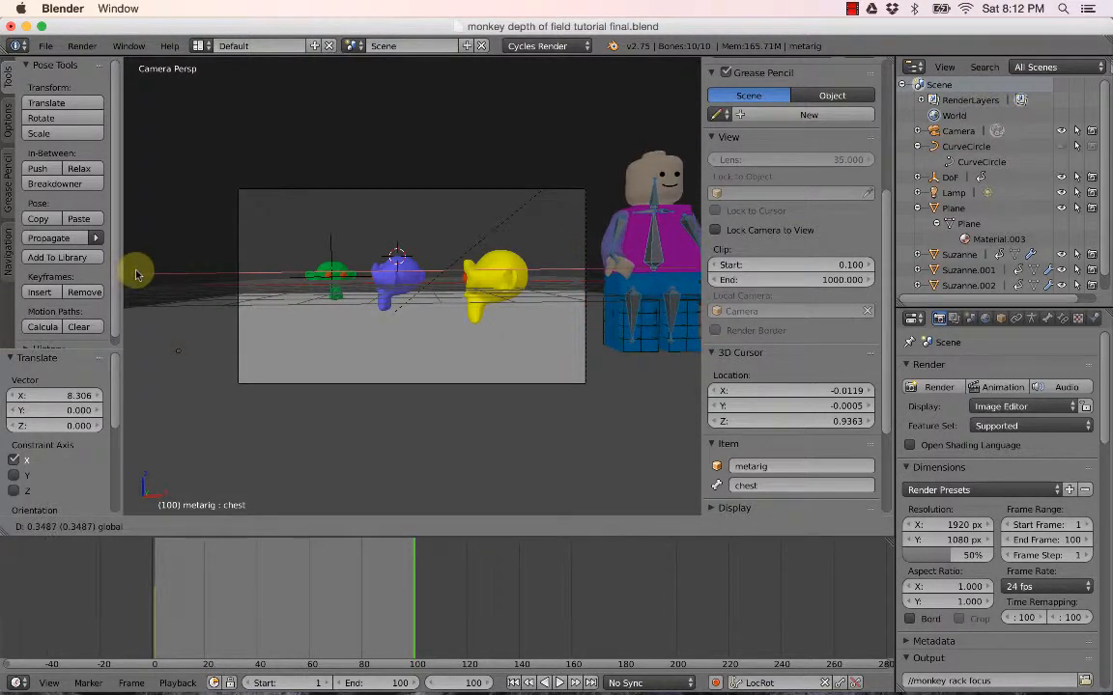
pyautogui.click(137, 275)
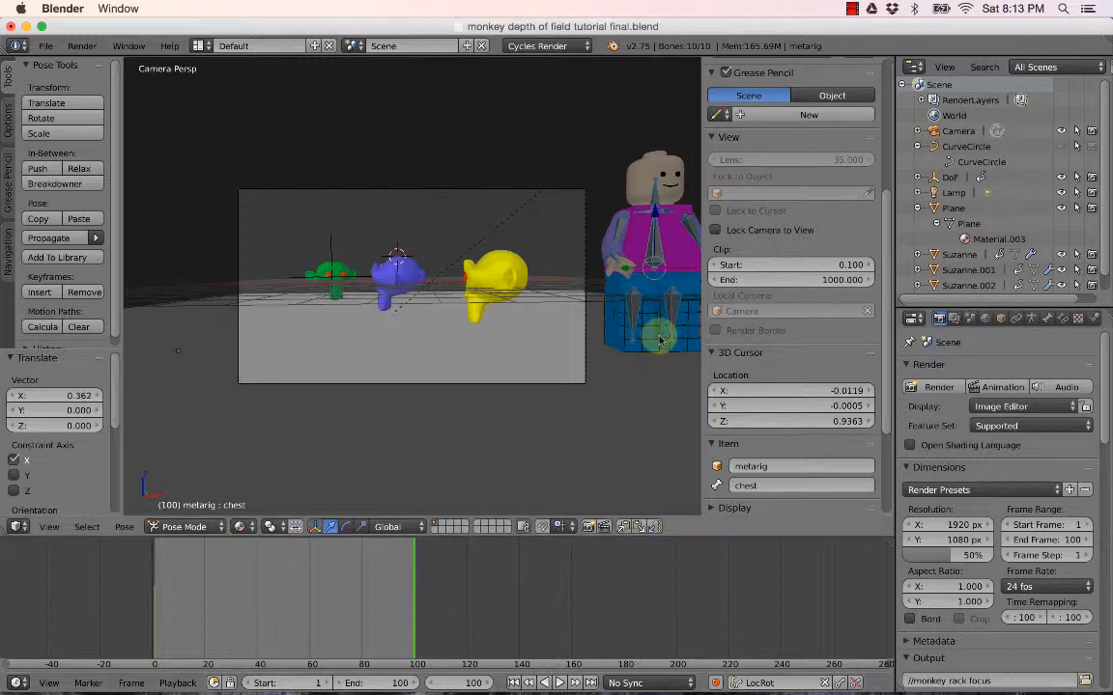
pyautogui.press('KP_1')
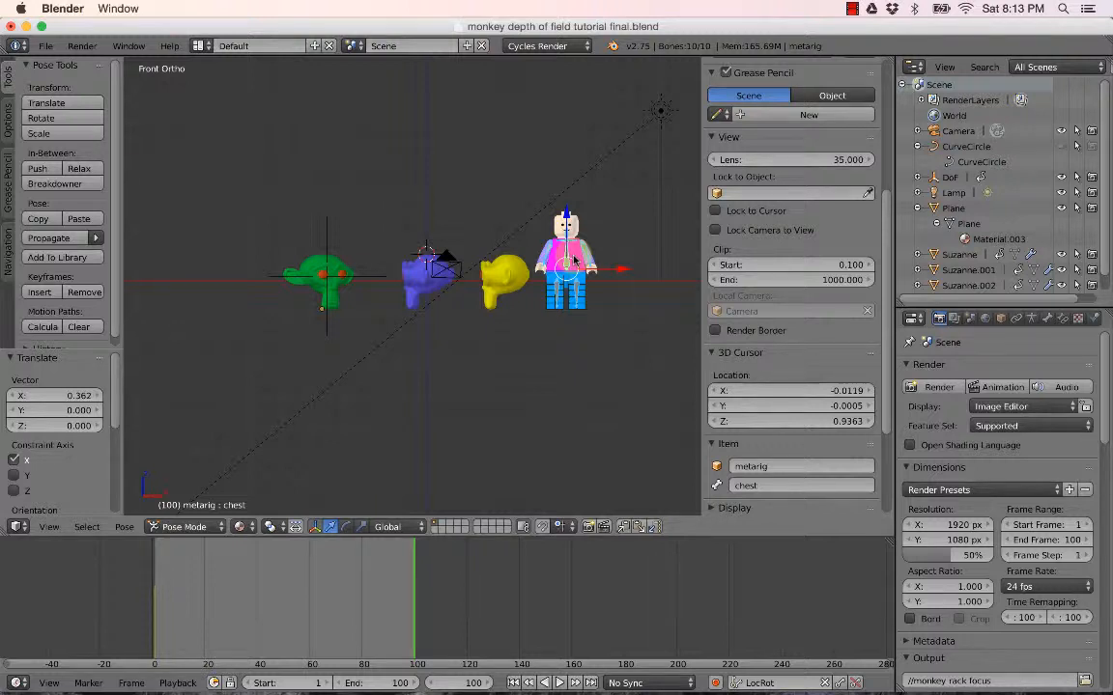
pyautogui.press('i')
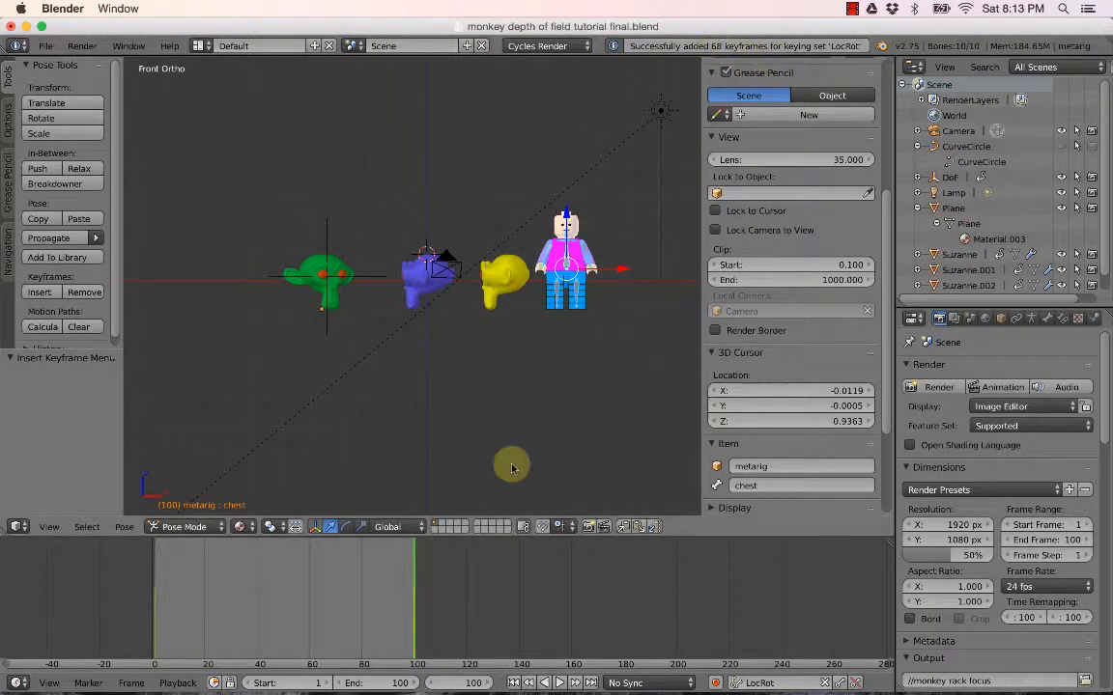
# Preview the walk across the timeline and insert a LocRot keyframe for all rig bones at frame 25.
pyautogui.click(360, 598)
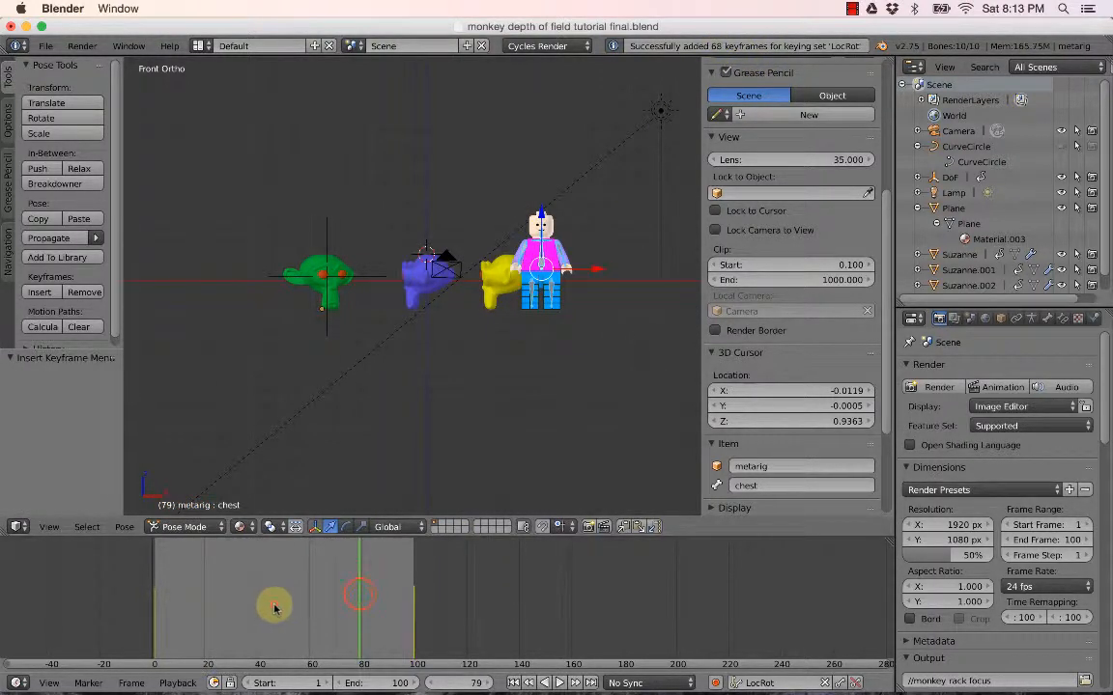
pyautogui.click(274, 605)
pyautogui.click(217, 606)
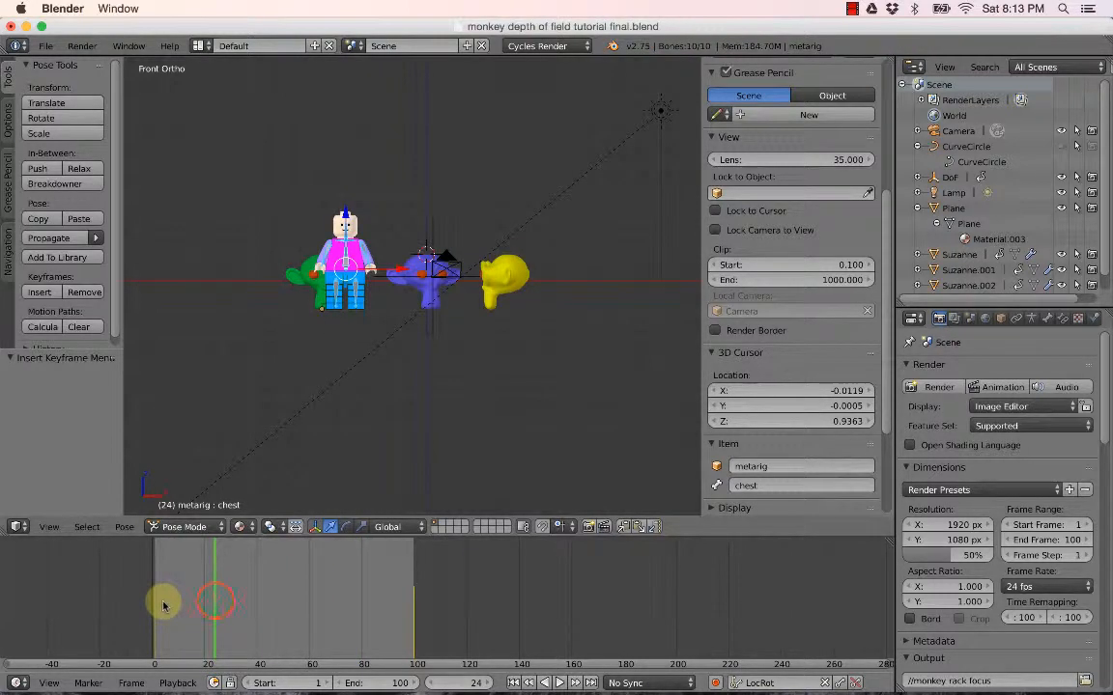
pyautogui.moveTo(162, 602); pyautogui.dragTo(412, 607)
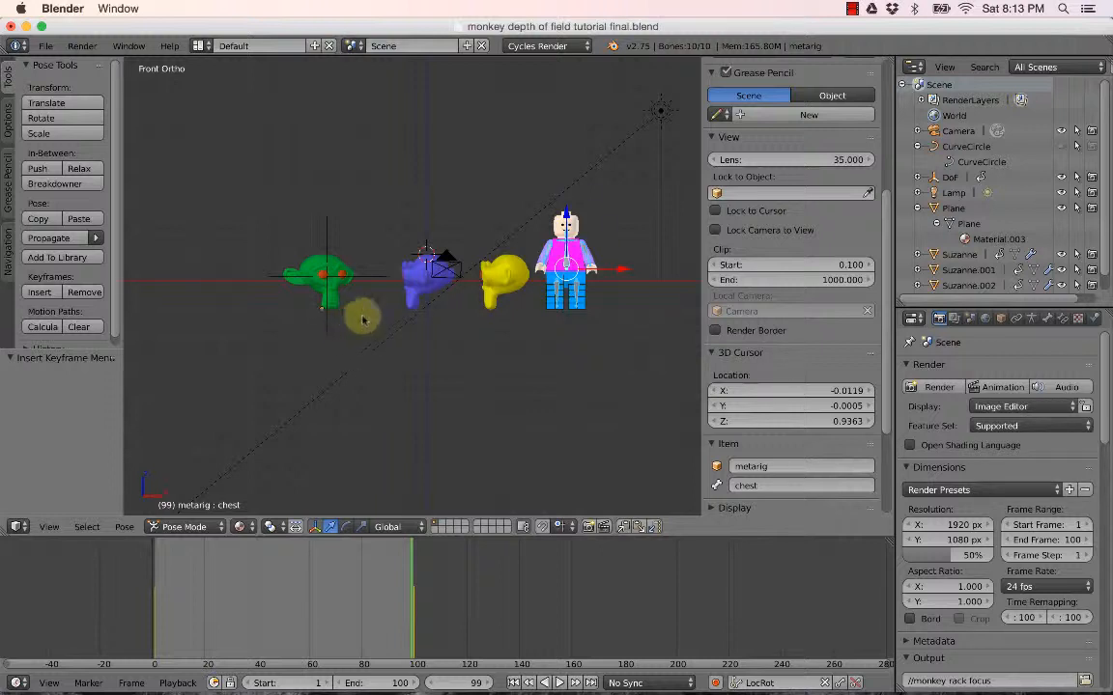
pyautogui.click(475, 683)
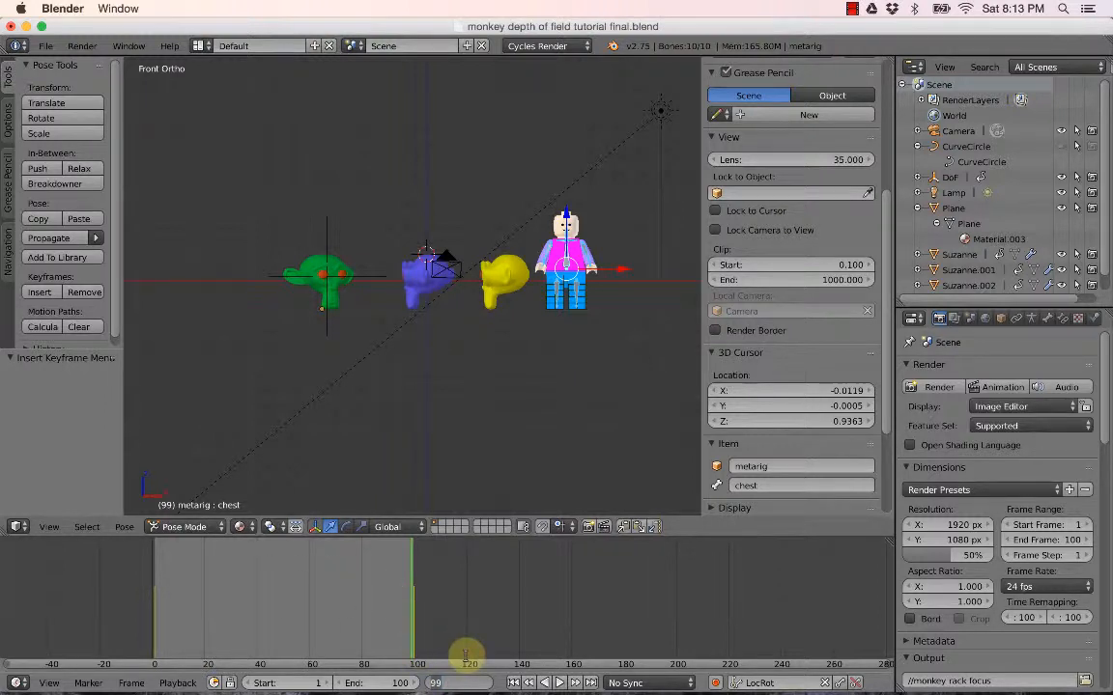
pyautogui.write('25')
pyautogui.press('Return')
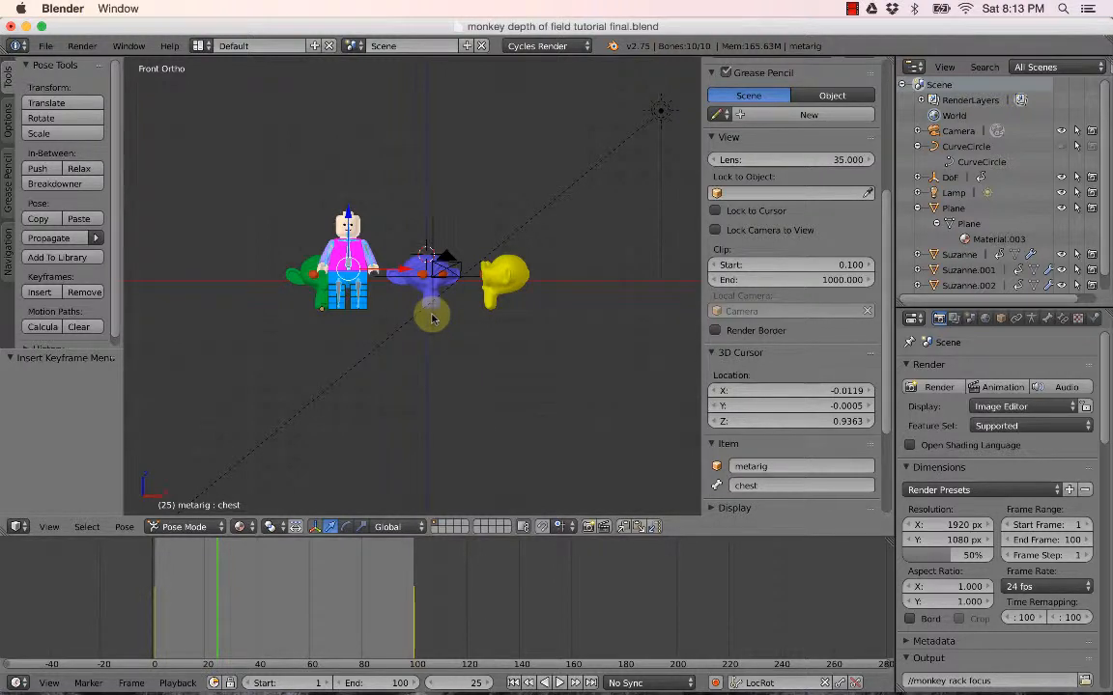
pyautogui.press('i')
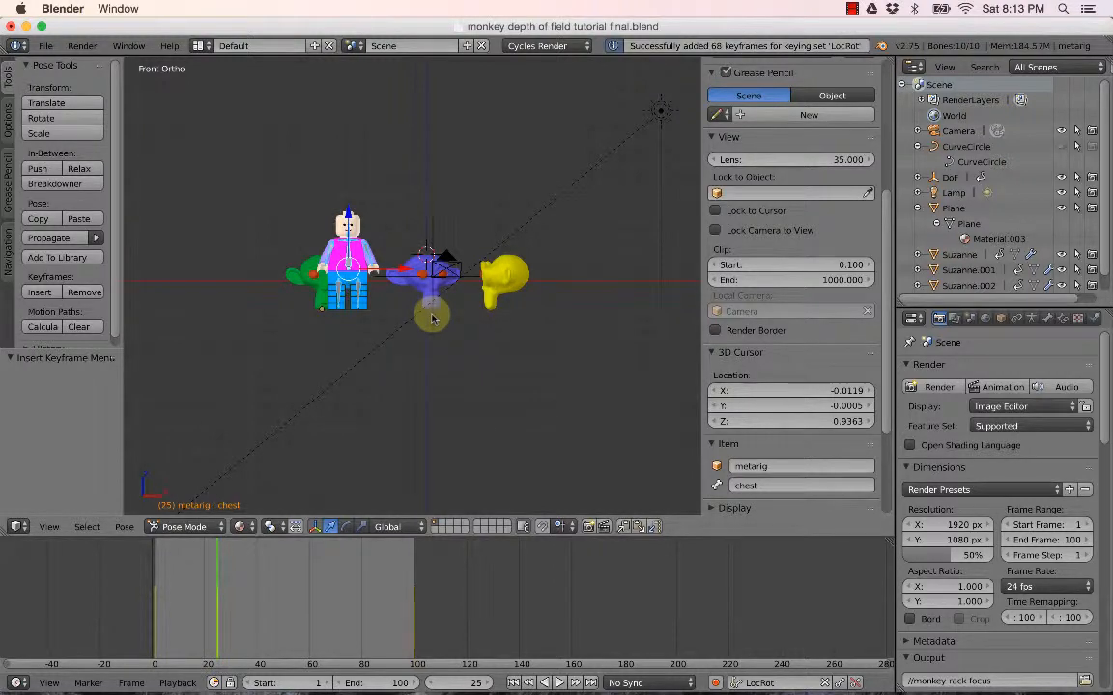
# Insert LocRot keyframes for all rig bones at frames 50 and 75.
pyautogui.click(473, 686)
pyautogui.write('50')
pyautogui.press('Return')
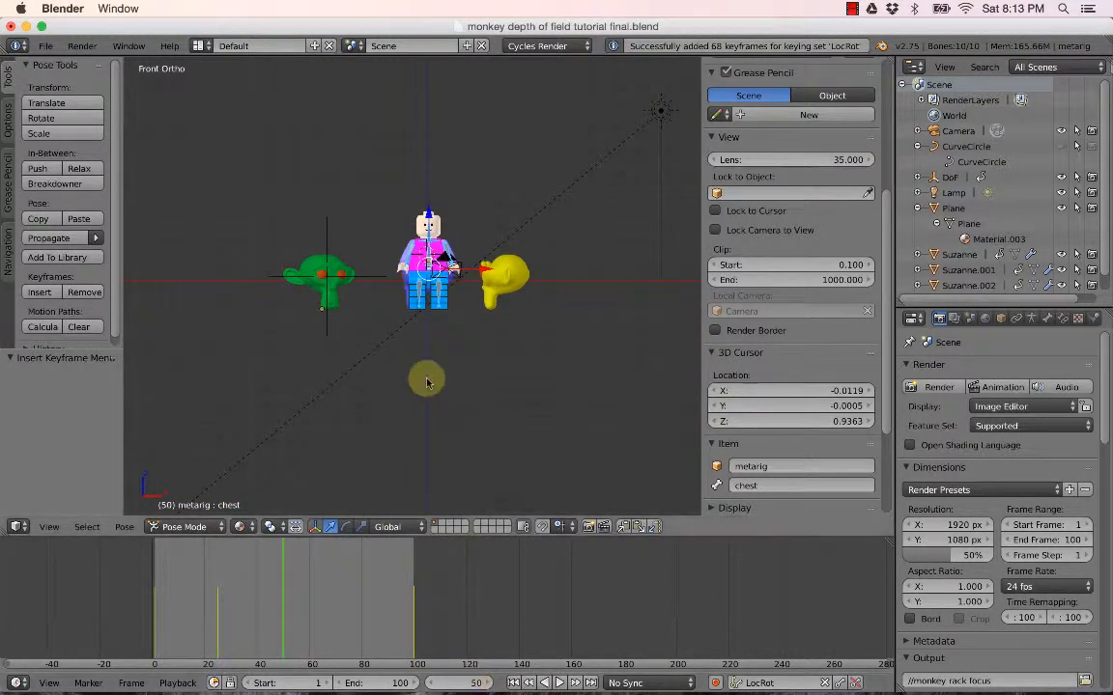
pyautogui.click(473, 683)
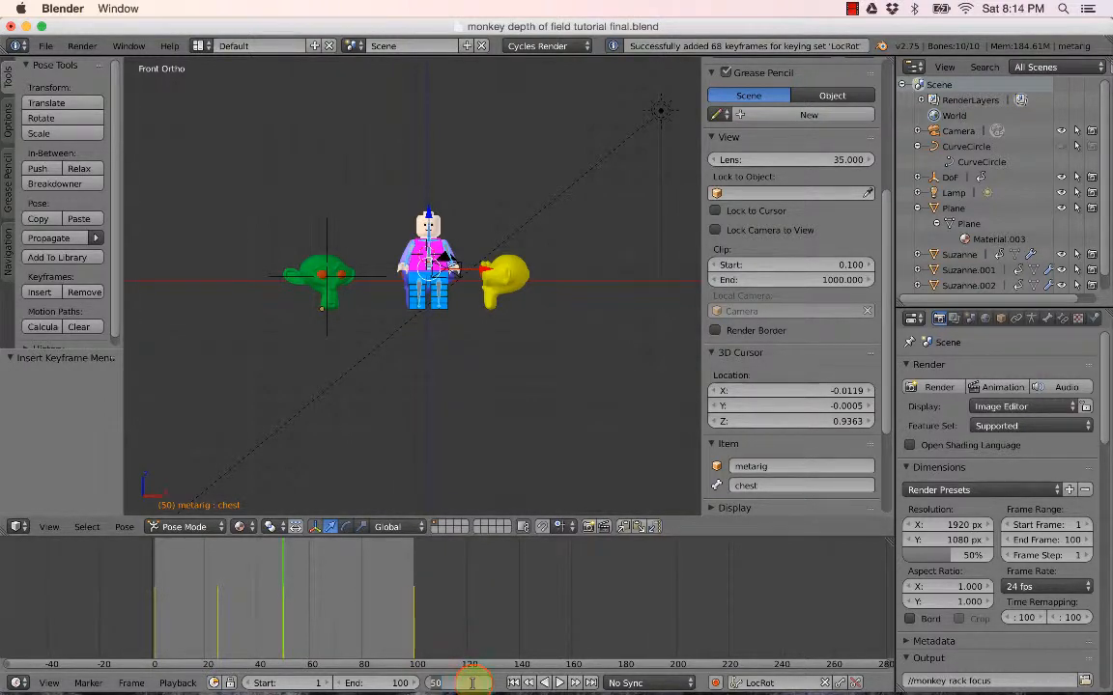
pyautogui.write('75')
pyautogui.press('Return')
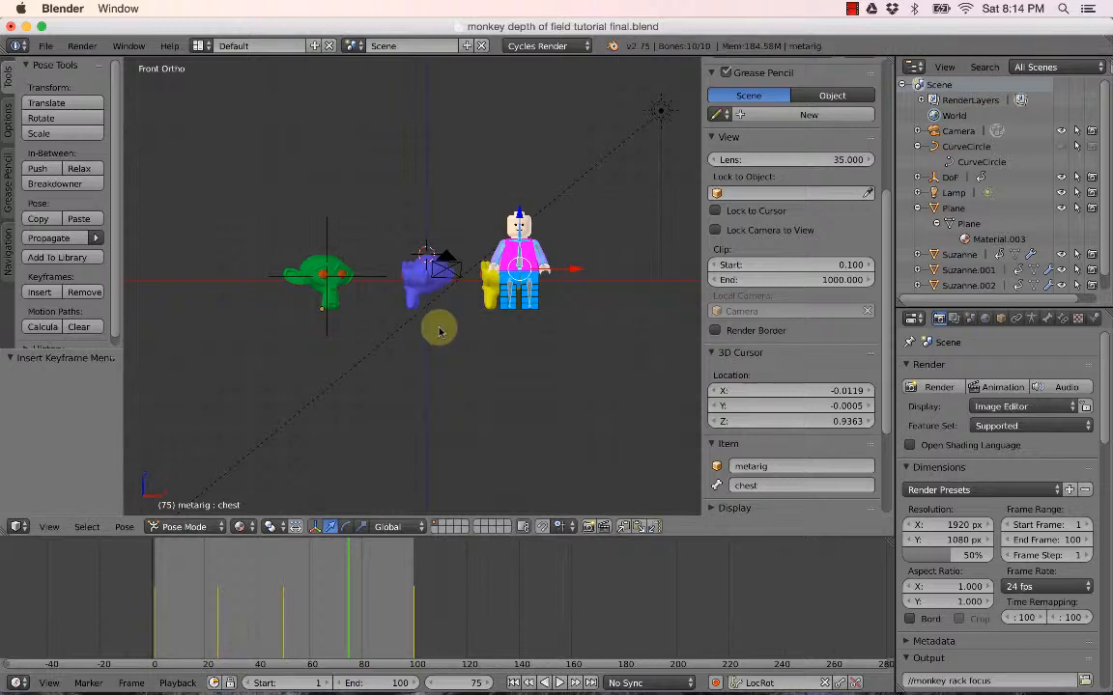
pyautogui.press('i')
# Scrub through the timeline to review the minifigure's movement between the keyframes.
pyautogui.click(377, 578)
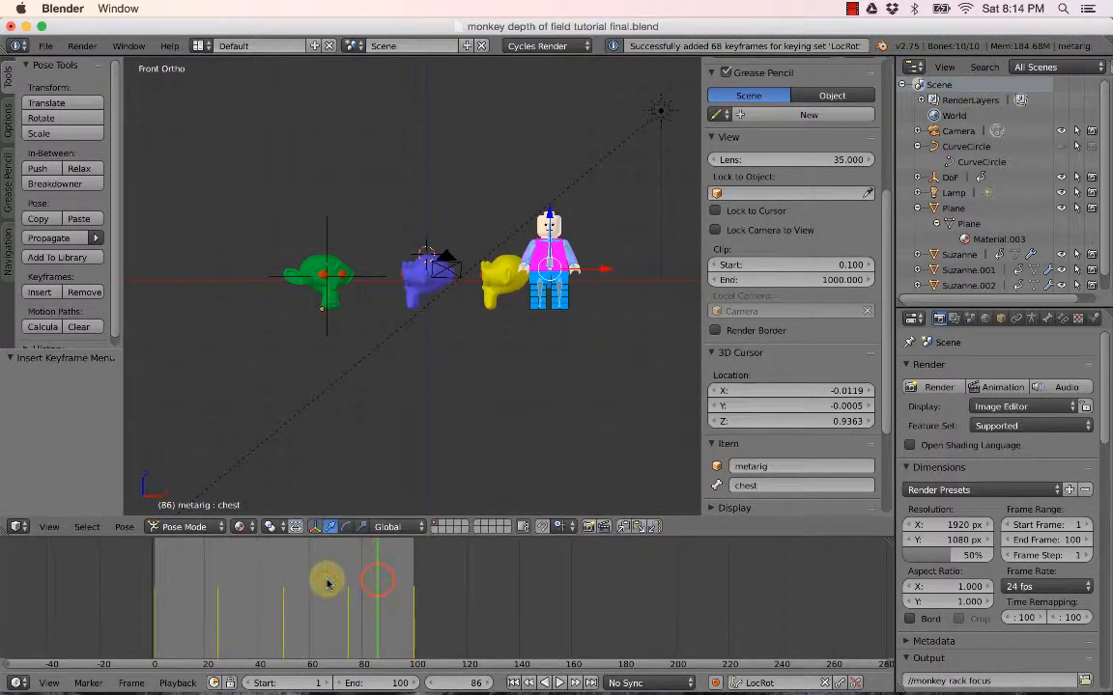
pyautogui.moveTo(163, 586); pyautogui.dragTo(380, 596)
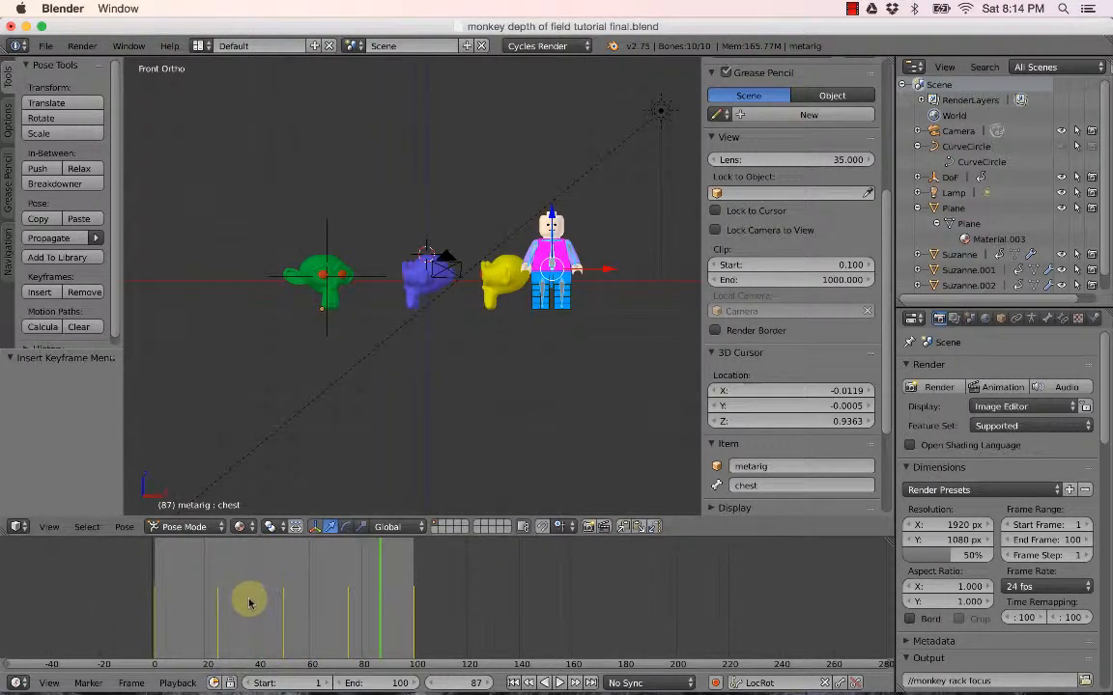
pyautogui.moveTo(249, 603); pyautogui.dragTo(180, 599)
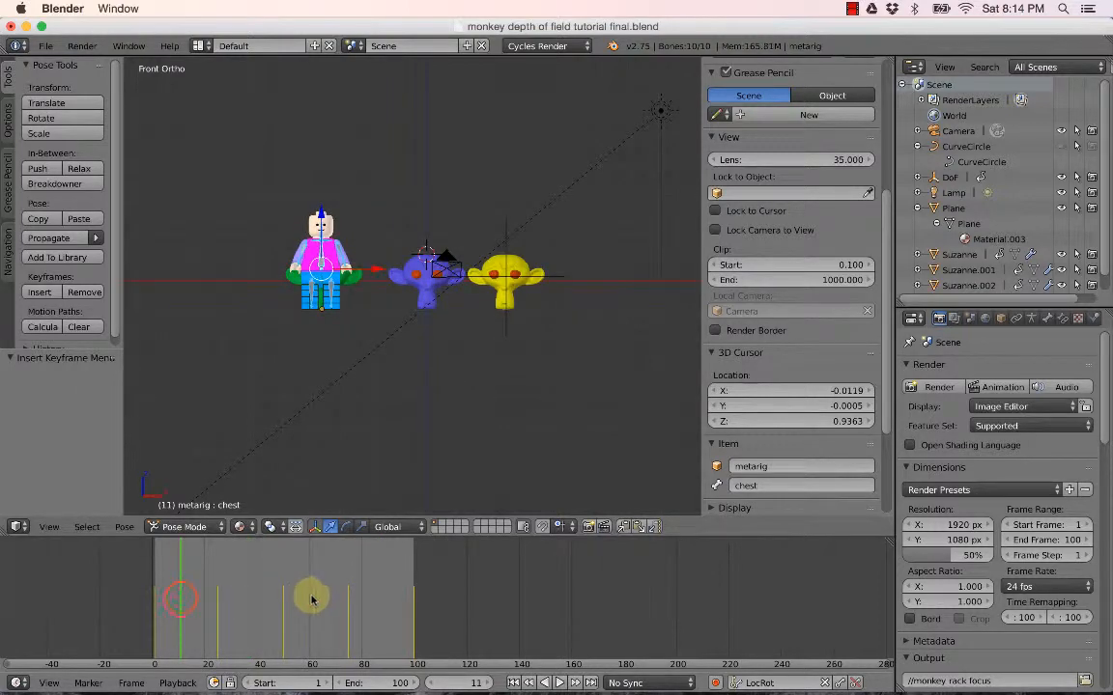
pyautogui.moveTo(311, 601); pyautogui.dragTo(256, 604)
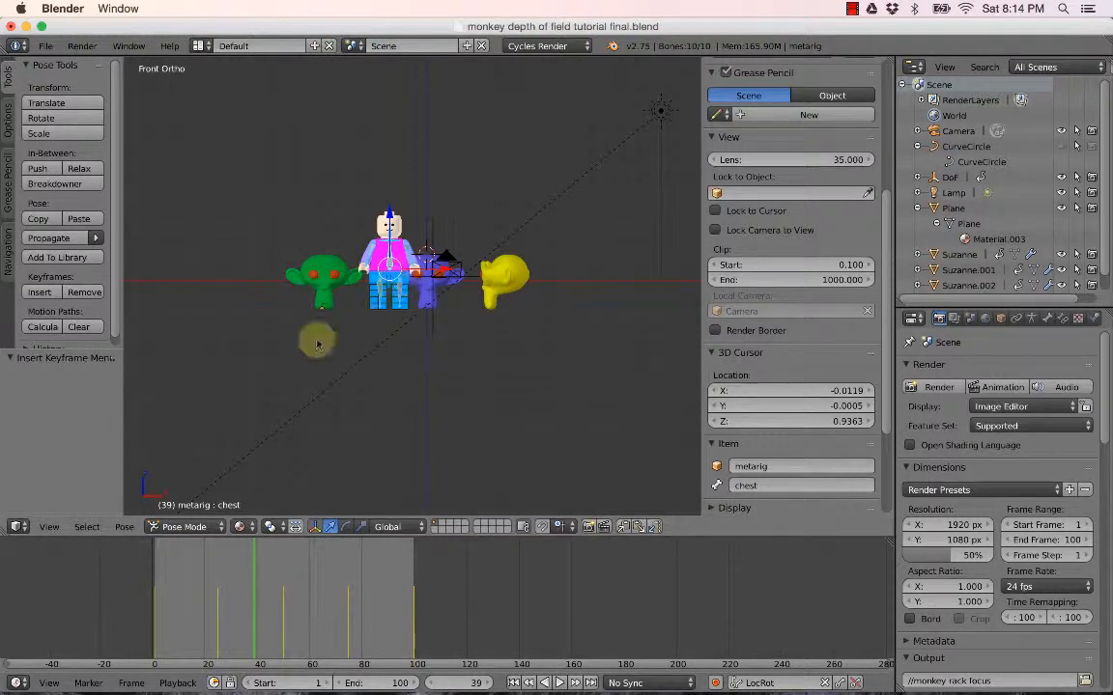
pyautogui.click(249, 582)
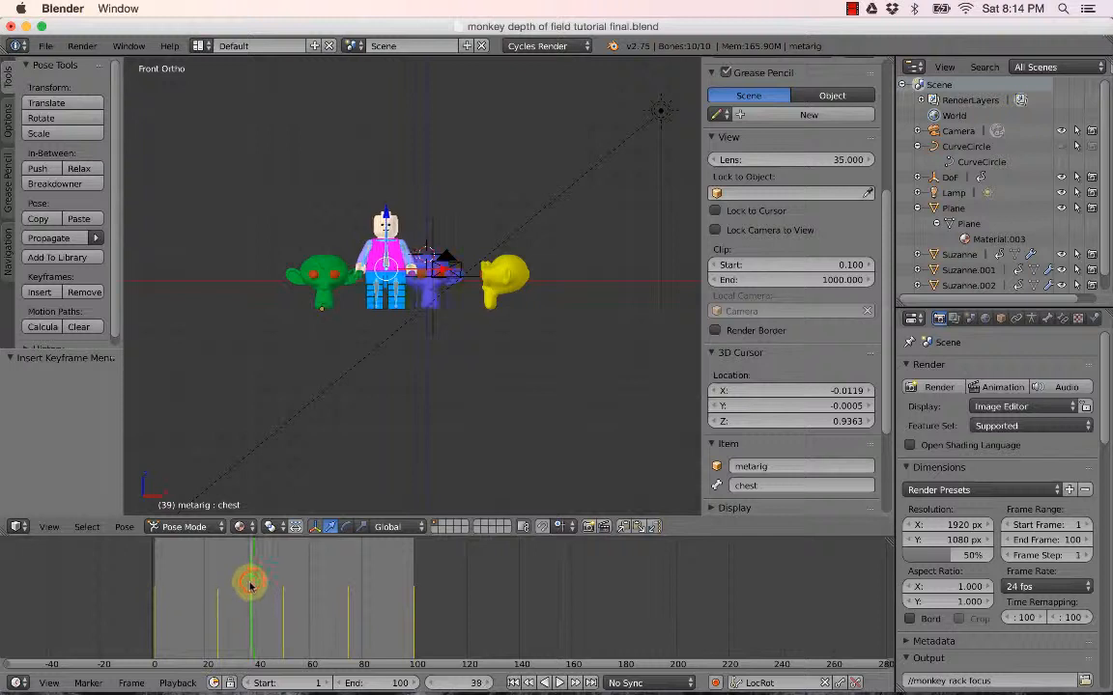
pyautogui.click(187, 591)
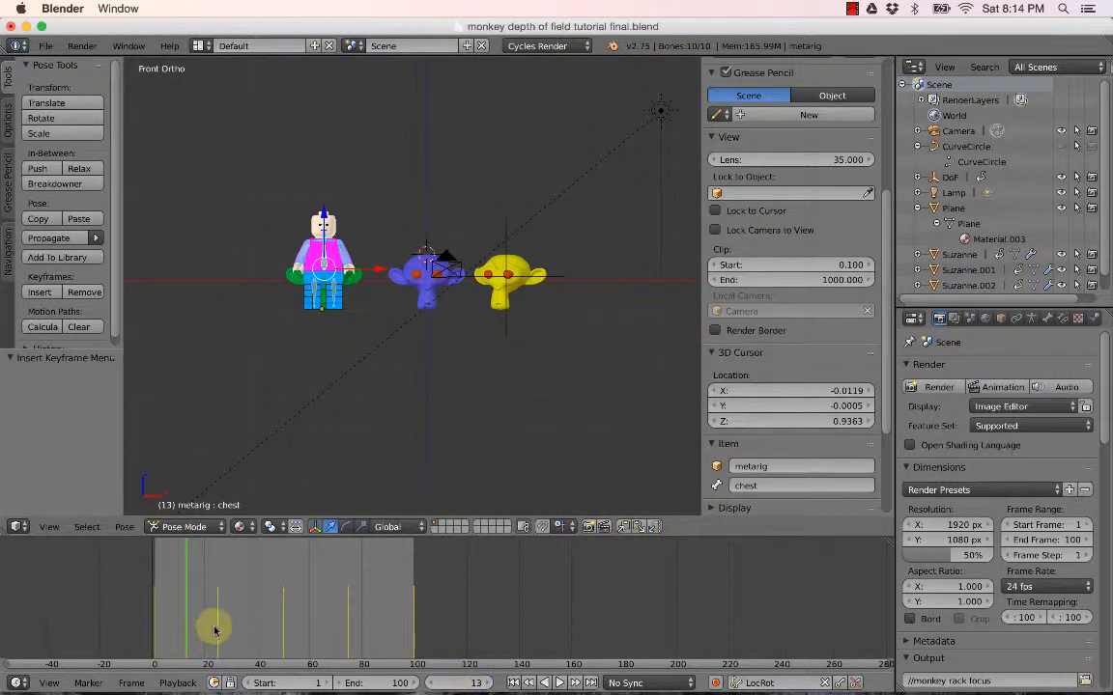
# At frame 12, raise the whole minifigure rig about 0.4 units along Z.
pyautogui.click(457, 683)
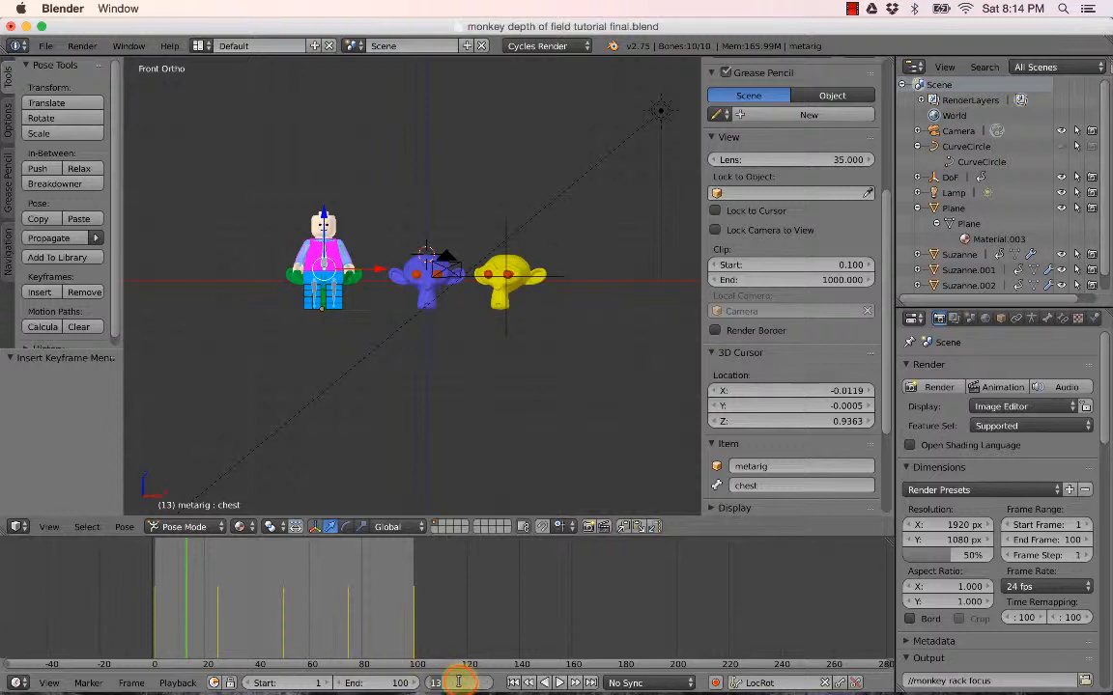
pyautogui.press('Return')
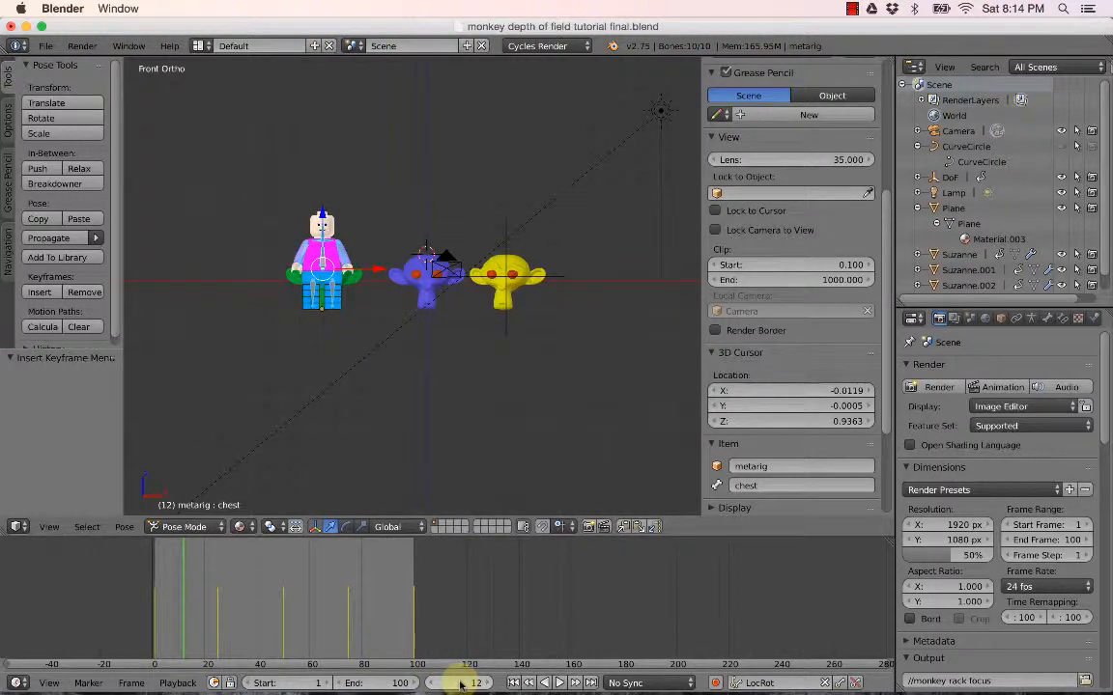
pyautogui.scroll(3, 325, 263)
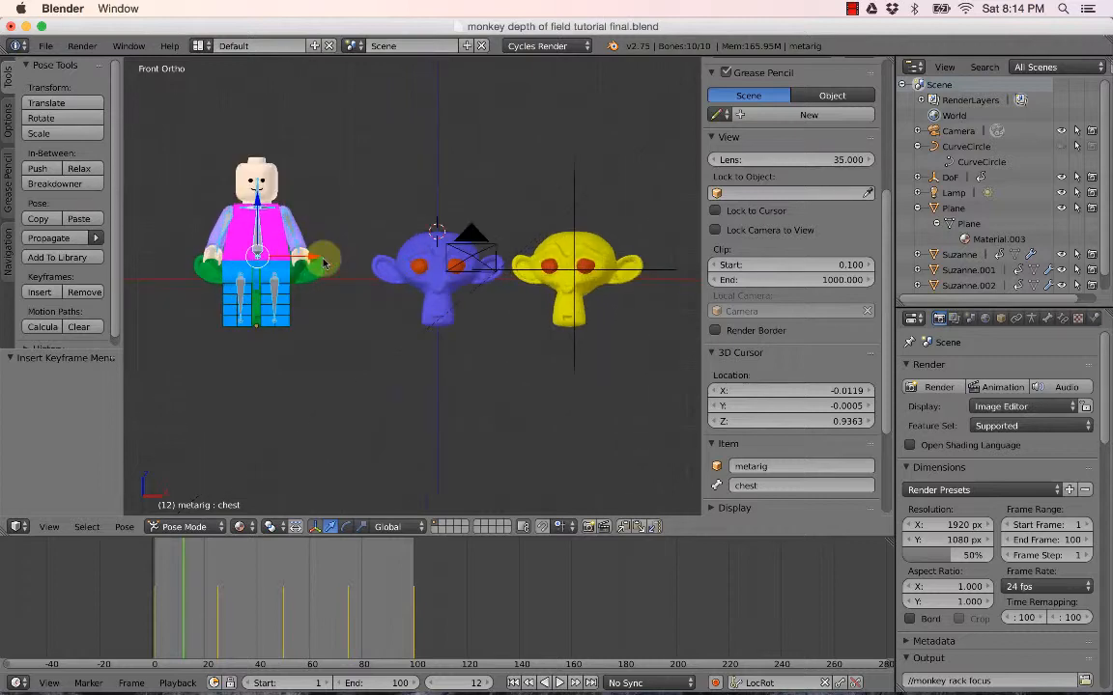
pyautogui.moveTo(318, 230); pyautogui.dragTo(362, 240, button='middle')
pyautogui.press('KP_1')
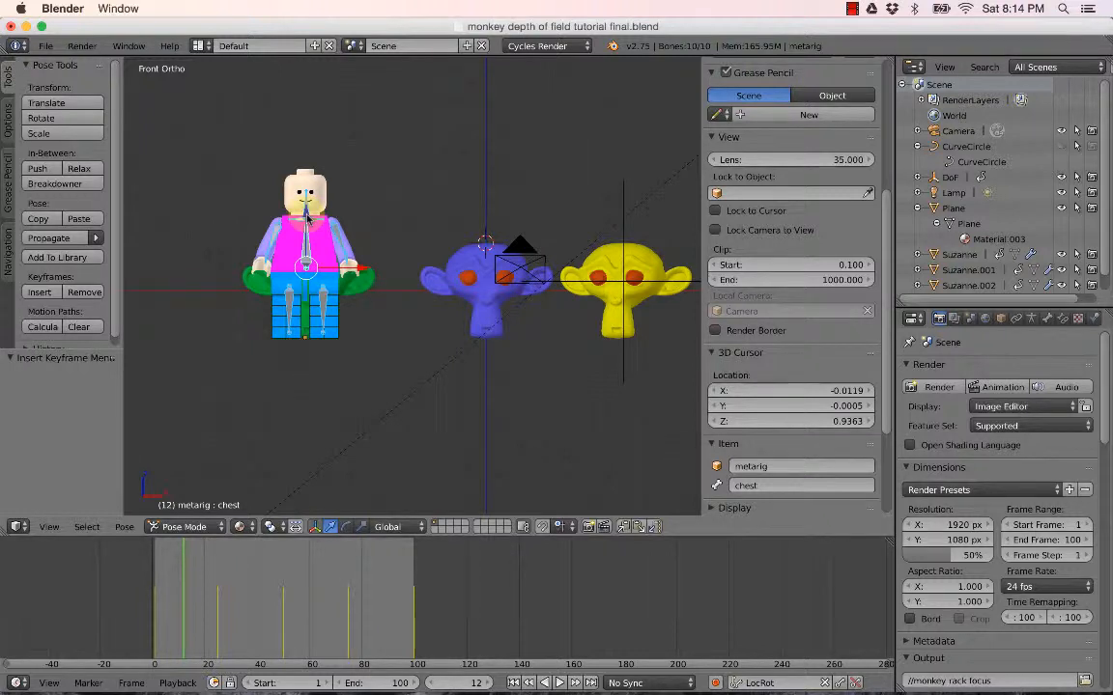
pyautogui.moveTo(307, 215); pyautogui.dragTo(308, 195)
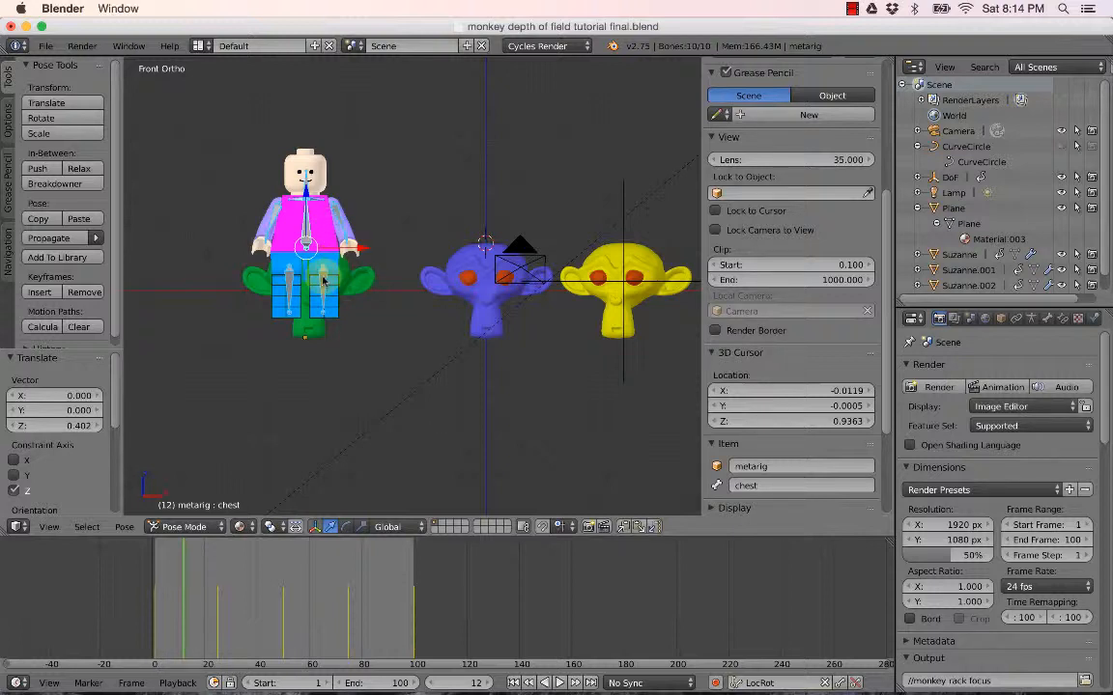
# Select only the chest bone, lower it about 0.08 along Z, and insert a LocRot keyframe at frame 12.
pyautogui.press('a')
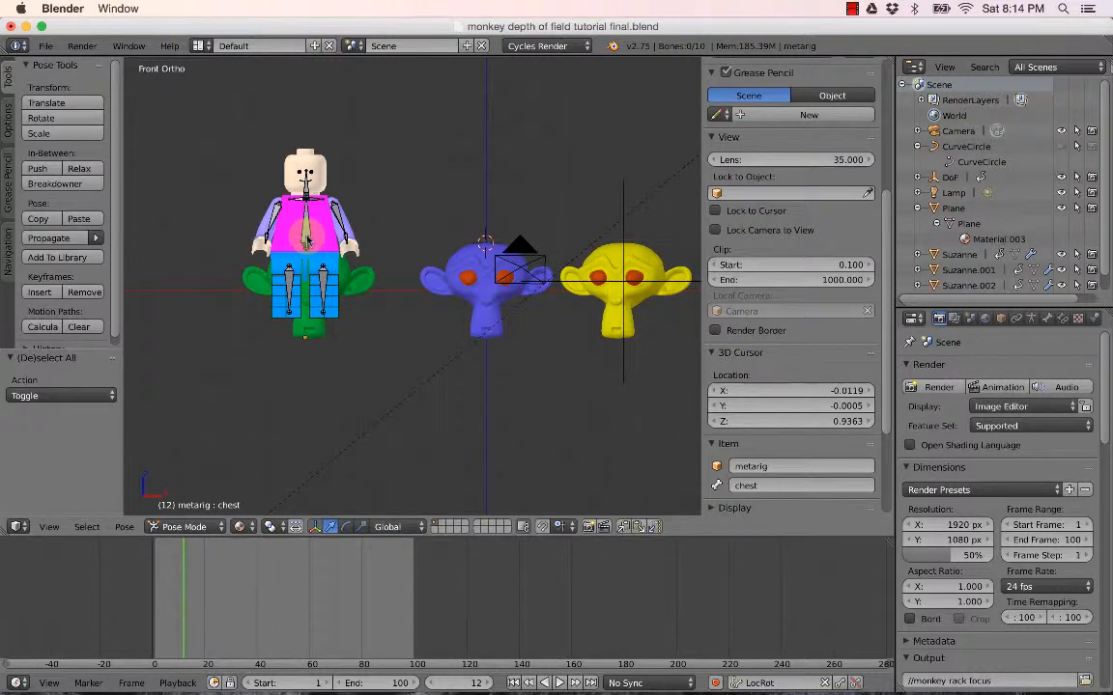
pyautogui.rightClick(305, 237)
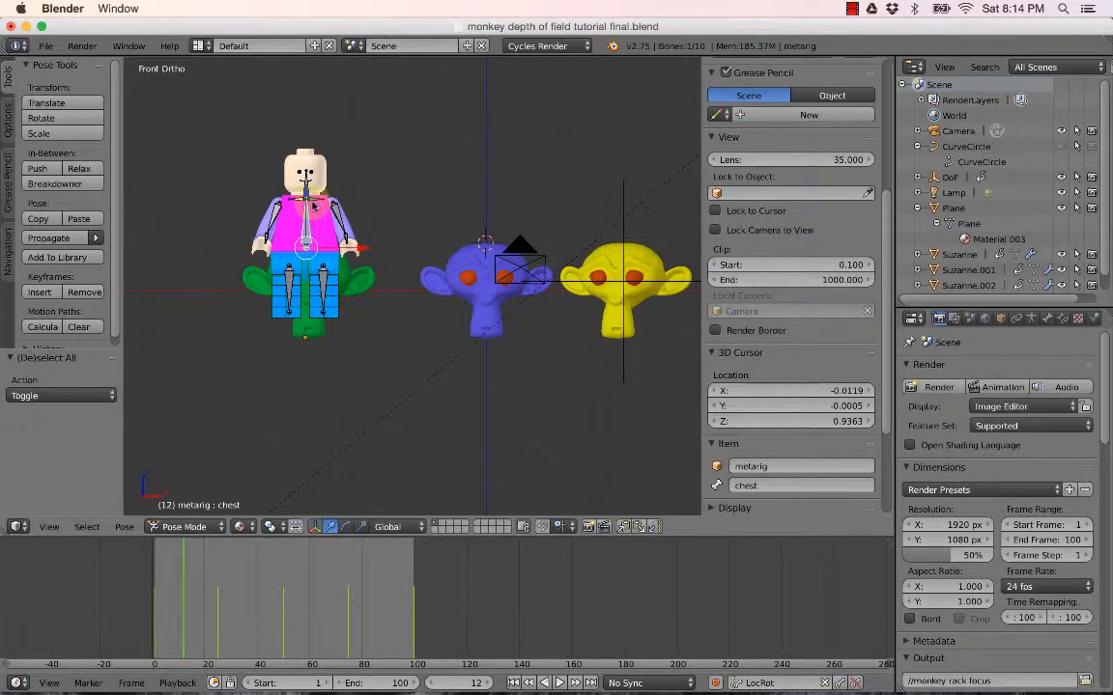
pyautogui.press('g')
pyautogui.press('z')
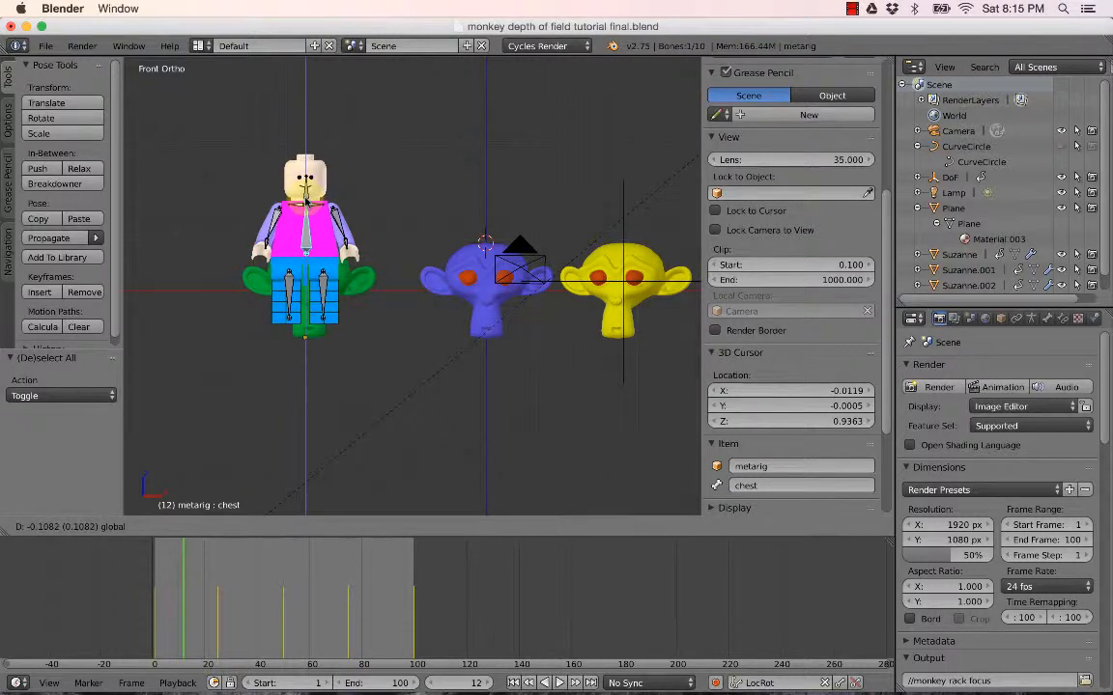
pyautogui.click(305, 201)
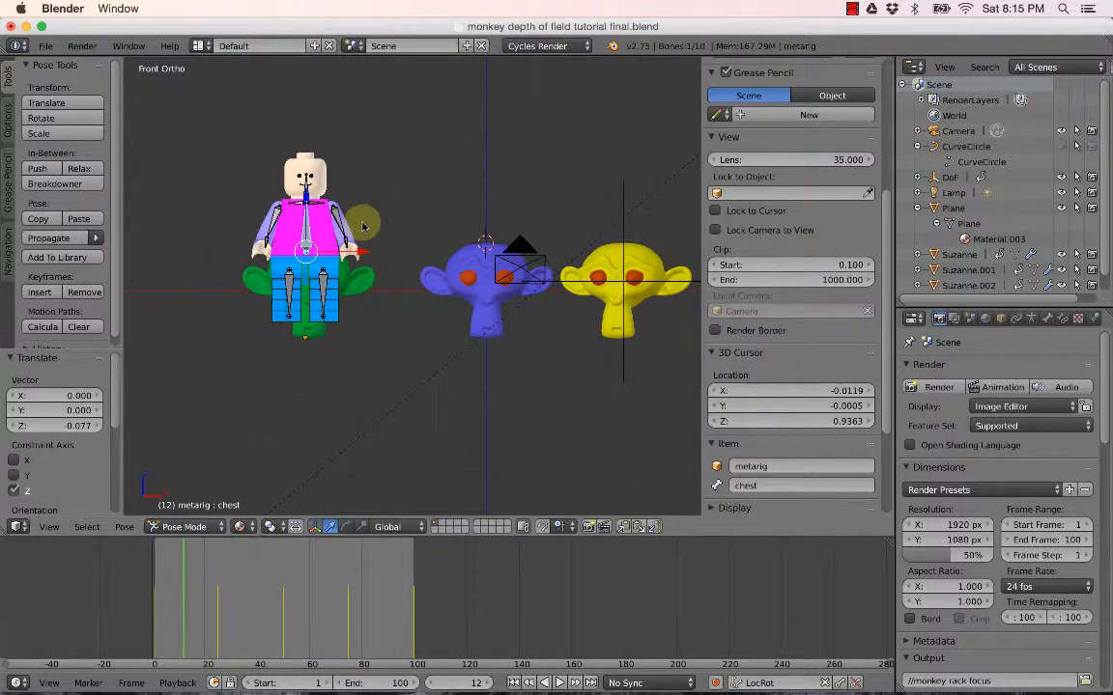
pyautogui.press('i')
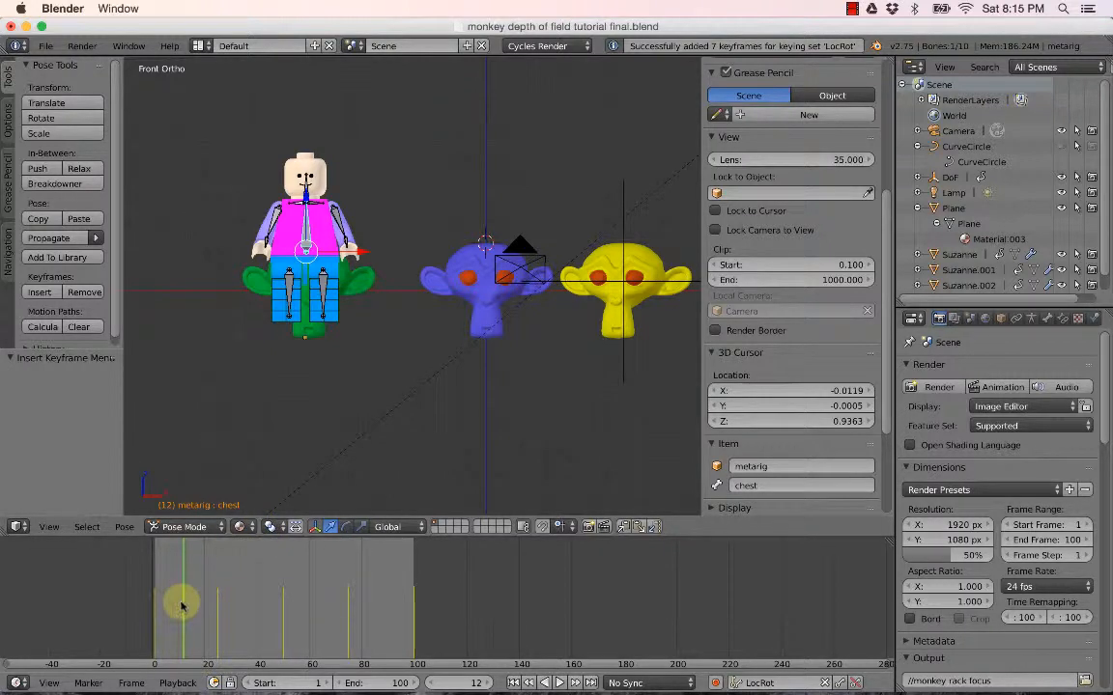
pyautogui.moveTo(181, 606)
pyautogui.mouseDown()
pyautogui.moveTo(161, 605)
pyautogui.moveTo(224, 614)
pyautogui.moveTo(182, 618)
pyautogui.mouseUp()
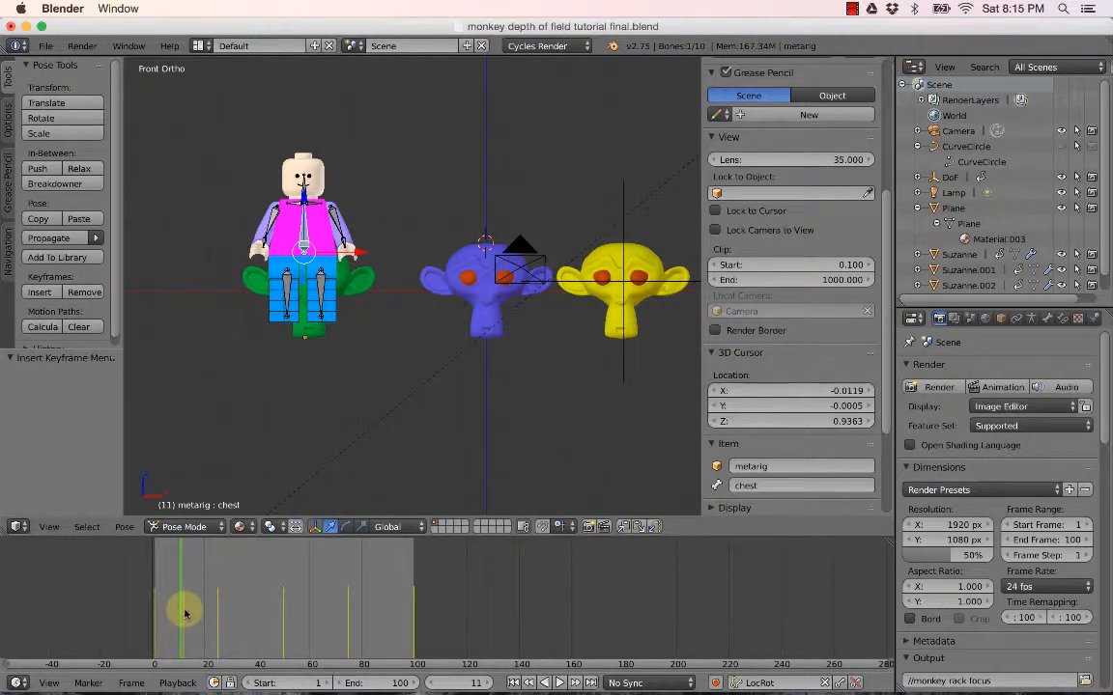
# At frame 12, rotate the right upper arm bone about 93° upward and insert a LocRot keyframe for it.
pyautogui.click(576, 683)
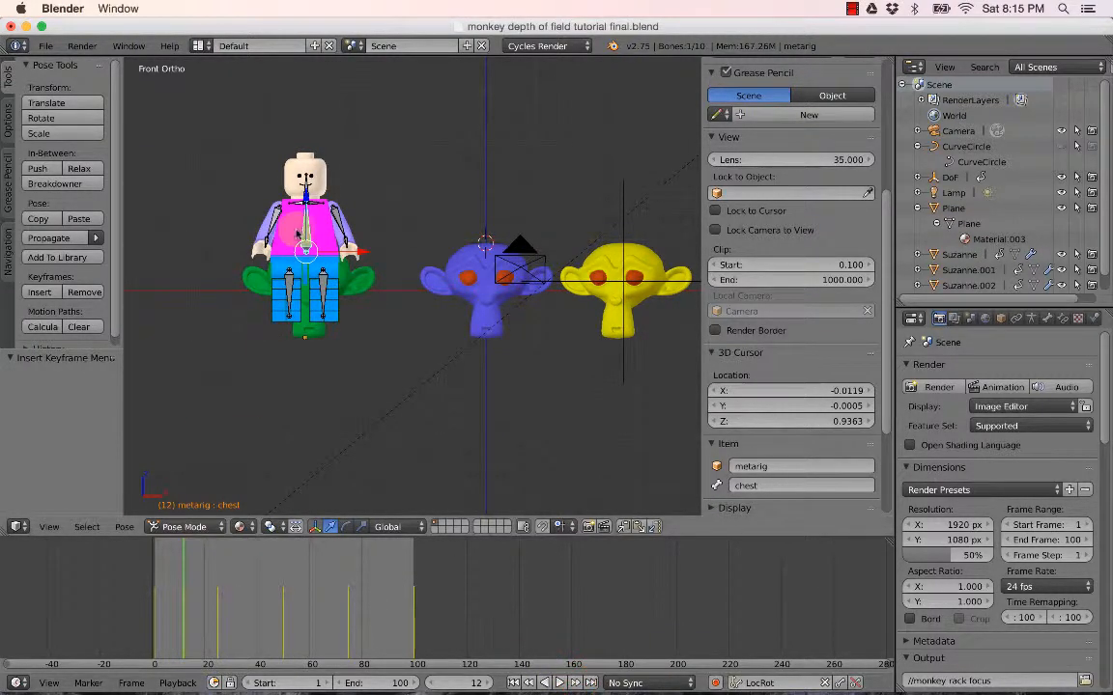
pyautogui.rightClick(268, 220)
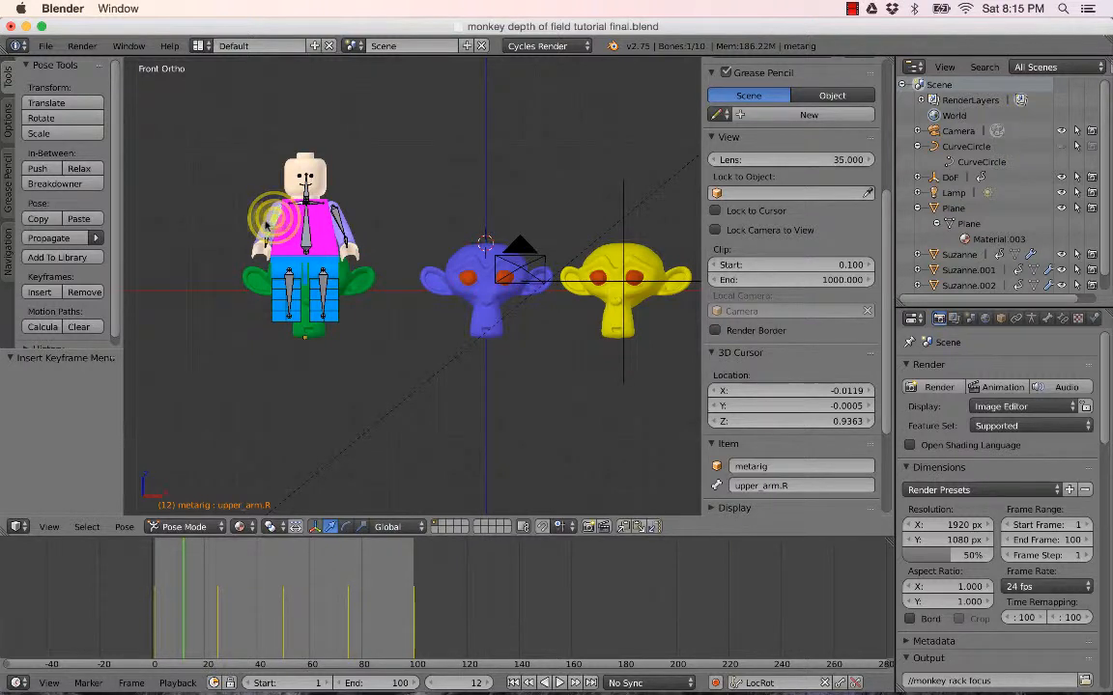
pyautogui.press('r')
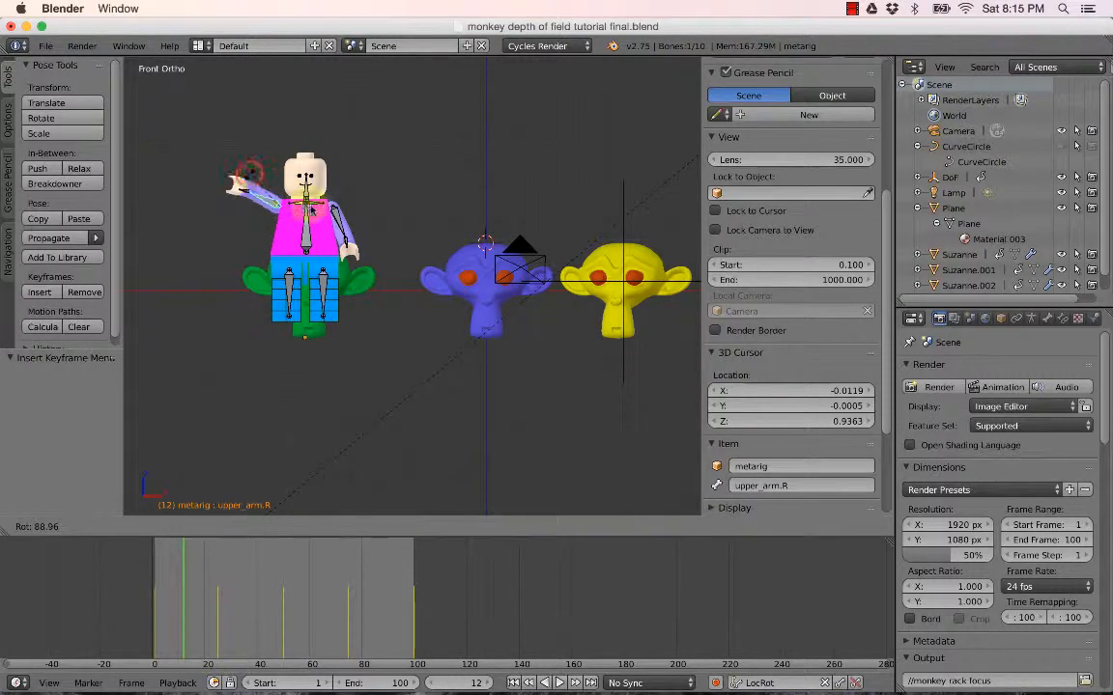
pyautogui.click(243, 179)
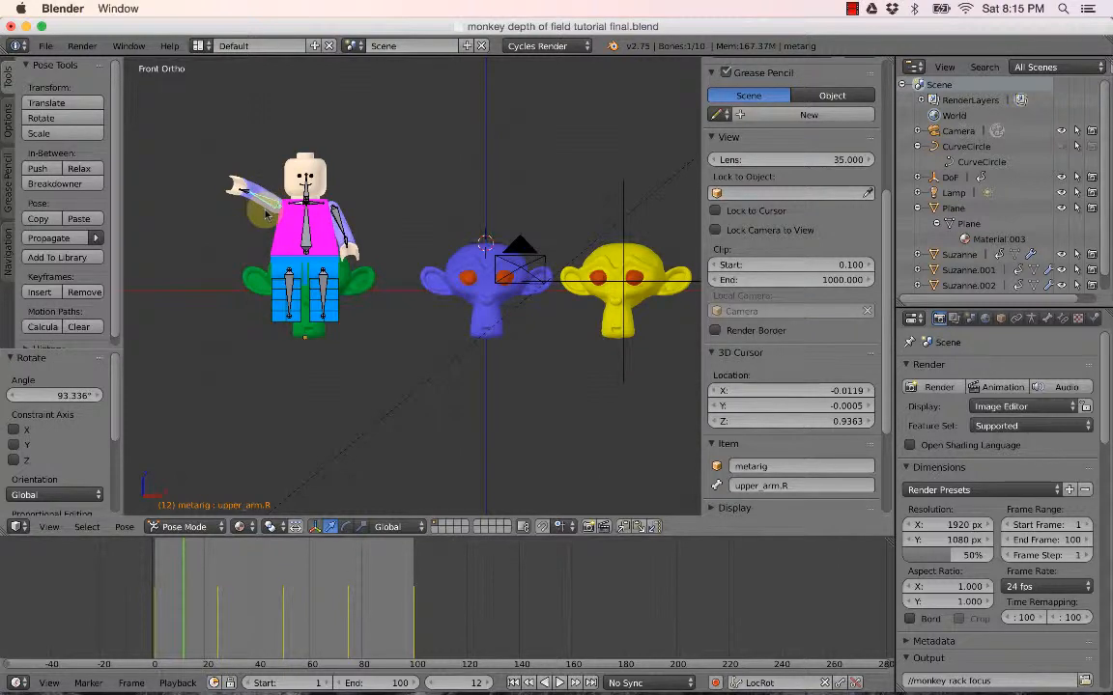
pyautogui.press('i')
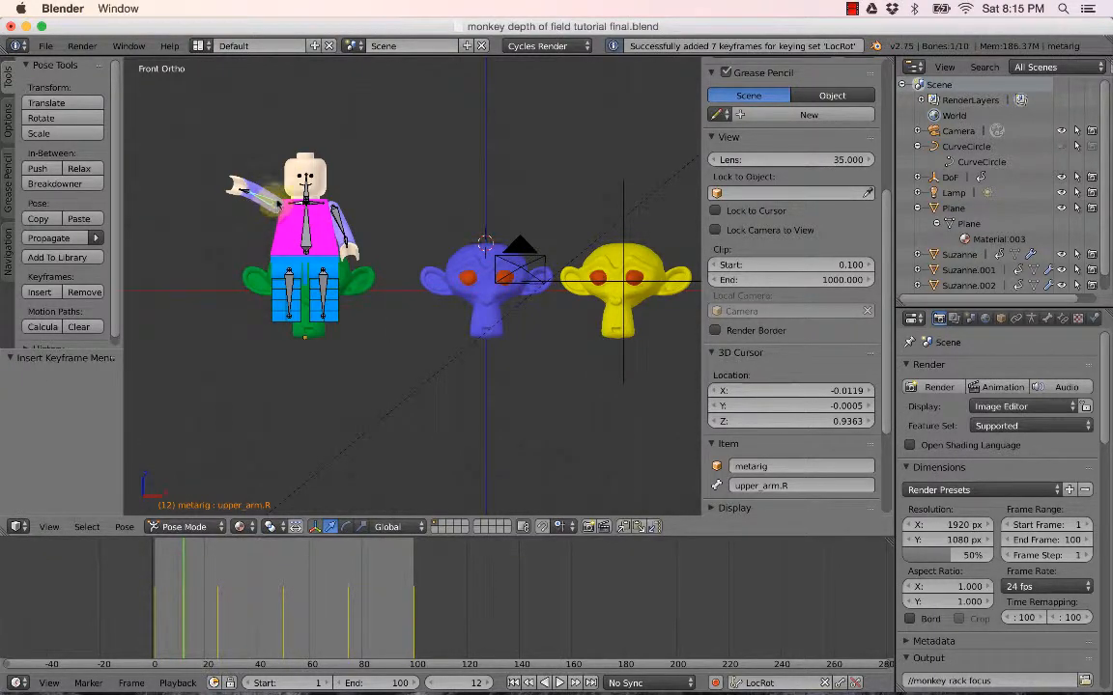
# Rotate the left upper arm bone about -101° so the arm is raised, and insert a LocRot keyframe at frame 12.
pyautogui.rightClick(338, 220)
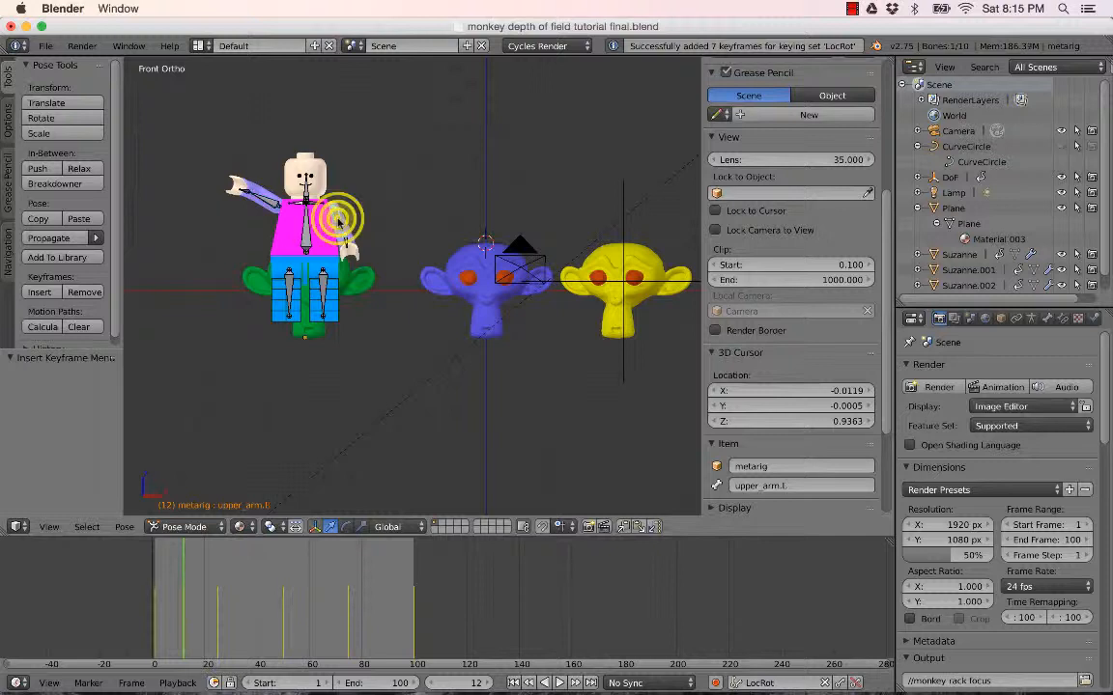
pyautogui.press('r')
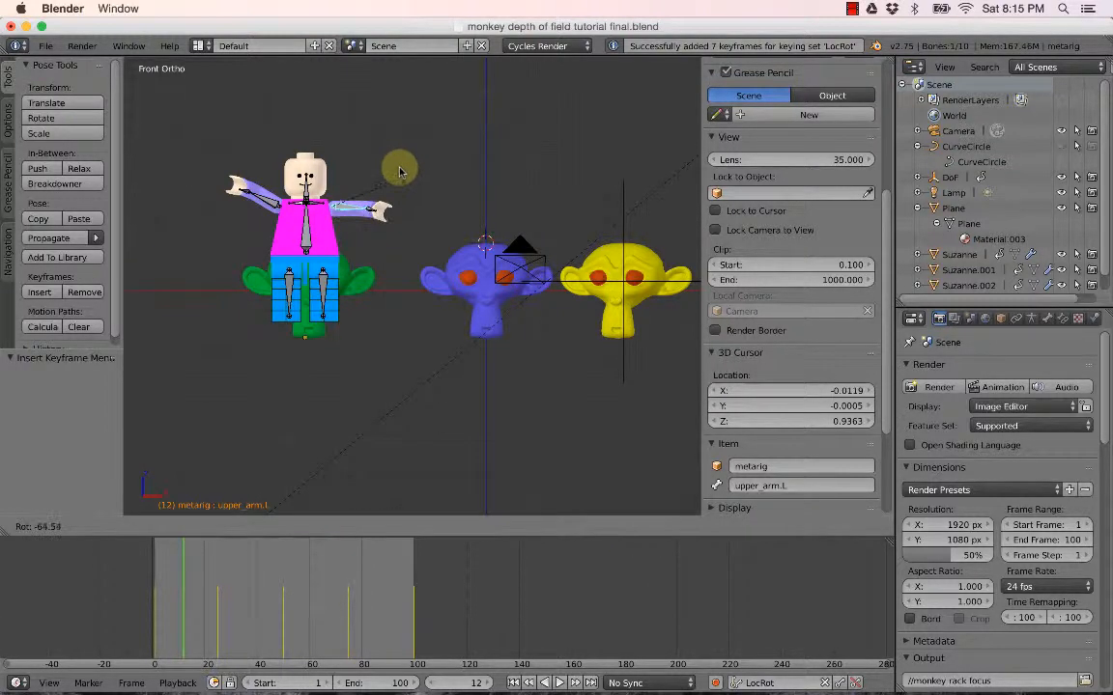
pyautogui.click(368, 146)
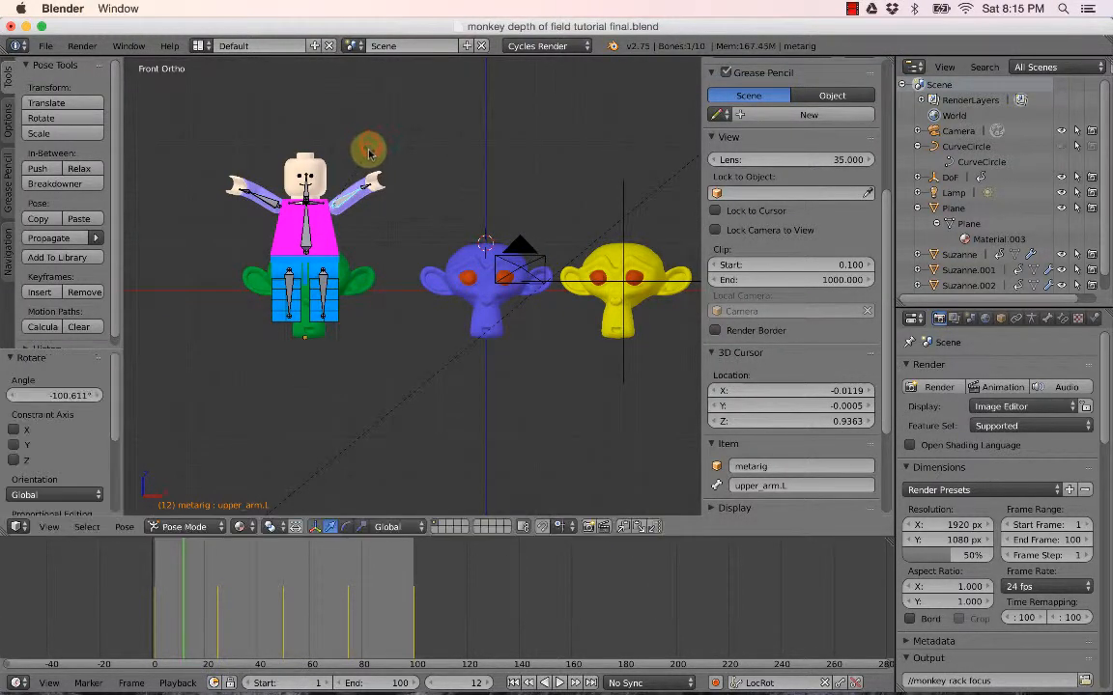
pyautogui.press('i')
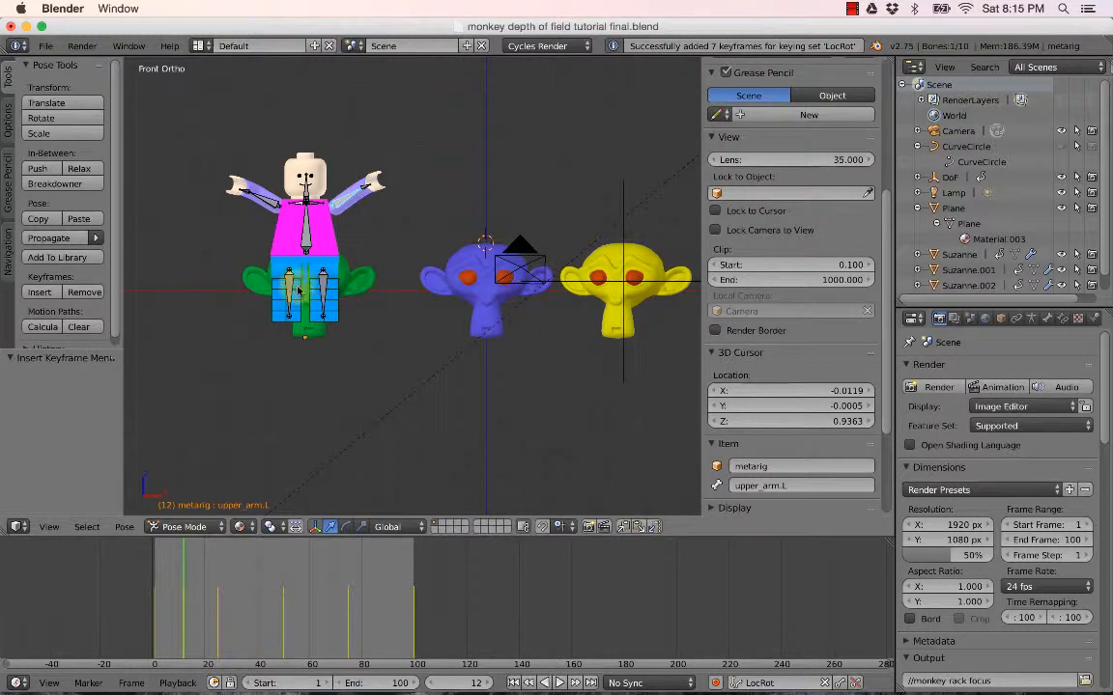
# Swing the right thigh bone outward by about 59° and insert a LocRot keyframe at frame 12.
pyautogui.rightClick(289, 293)
pyautogui.press('r')
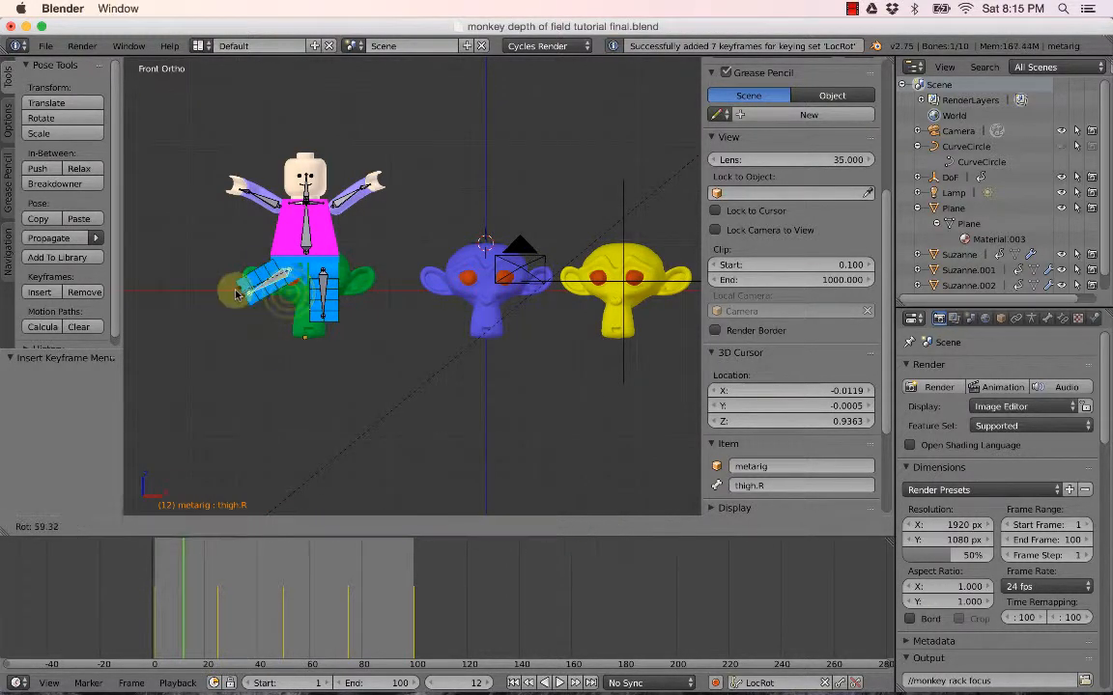
pyautogui.click(234, 294)
pyautogui.press('i')
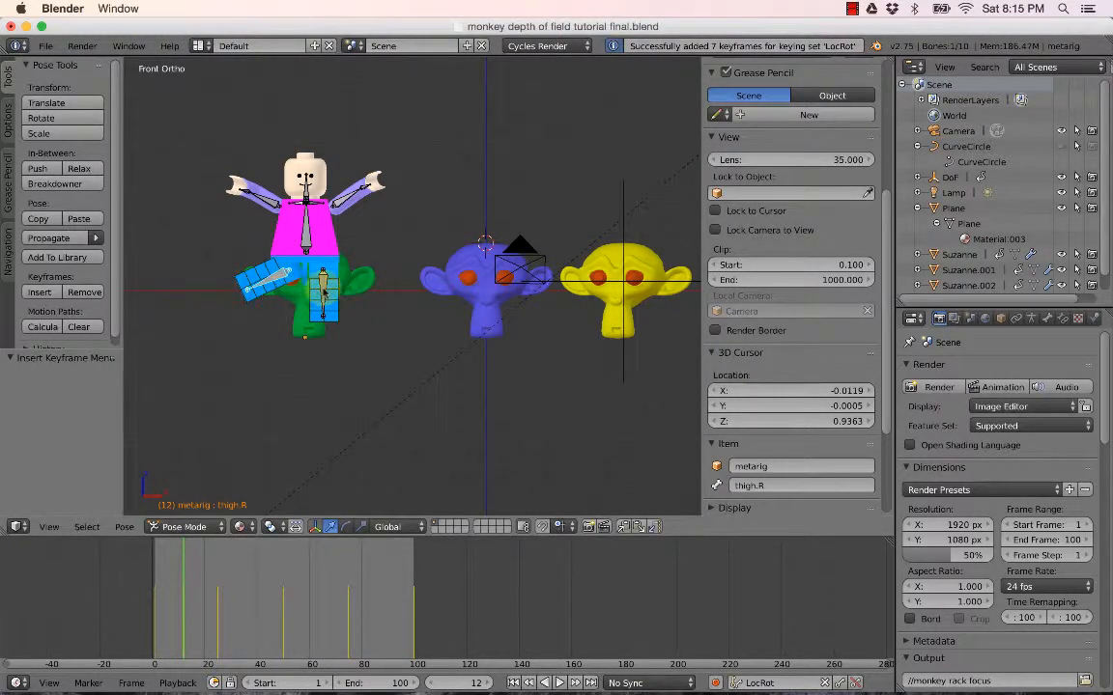
# Swing the left thigh bone outward to mirror the right leg and insert a LocRot keyframe at frame 12.
pyautogui.rightClick(325, 287)
pyautogui.press('r')
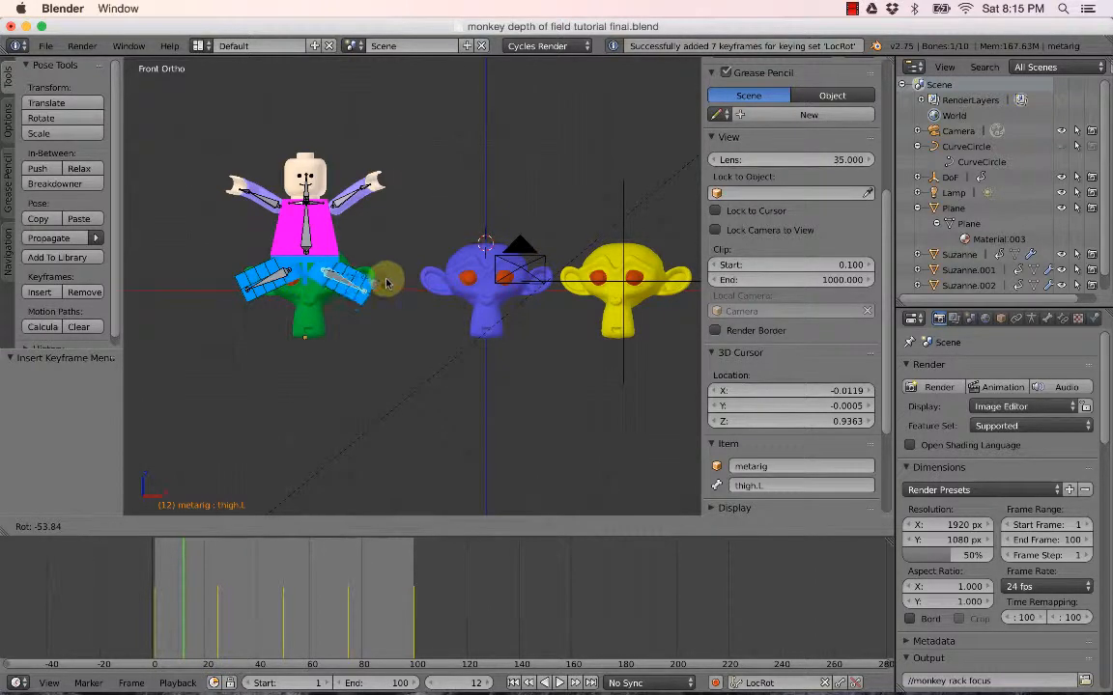
pyautogui.click(385, 281)
pyautogui.press('i')
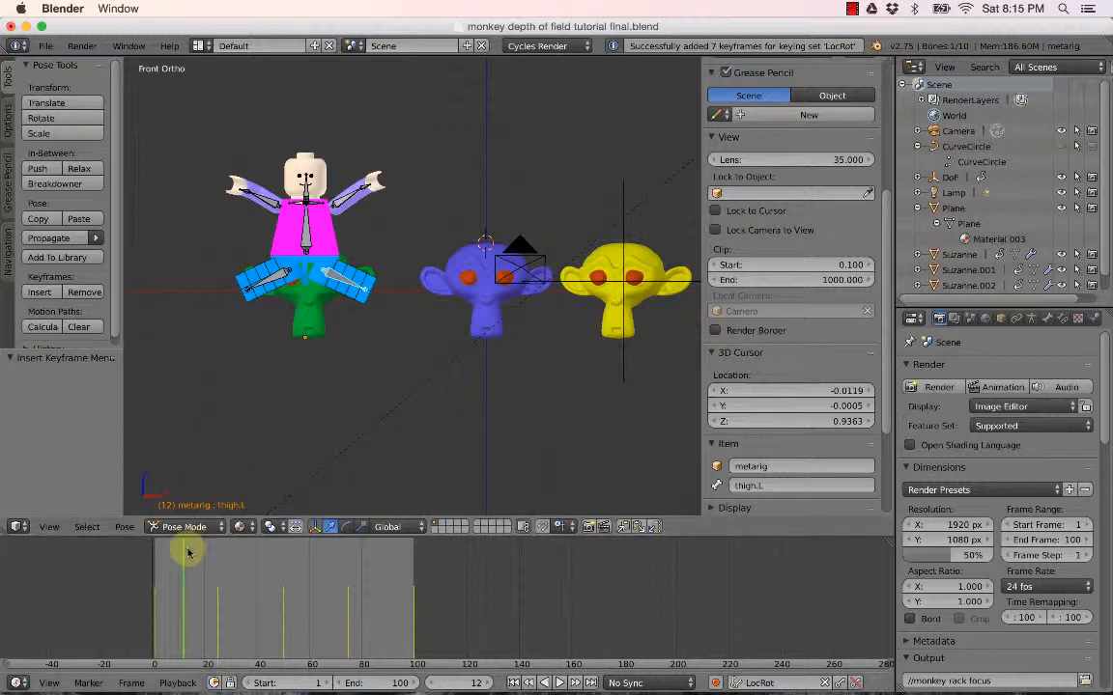
# At frame 38, raise the chest bone about 0.4 units along Z and insert a LocRot keyframe.
pyautogui.moveTo(184, 557); pyautogui.dragTo(250, 561)
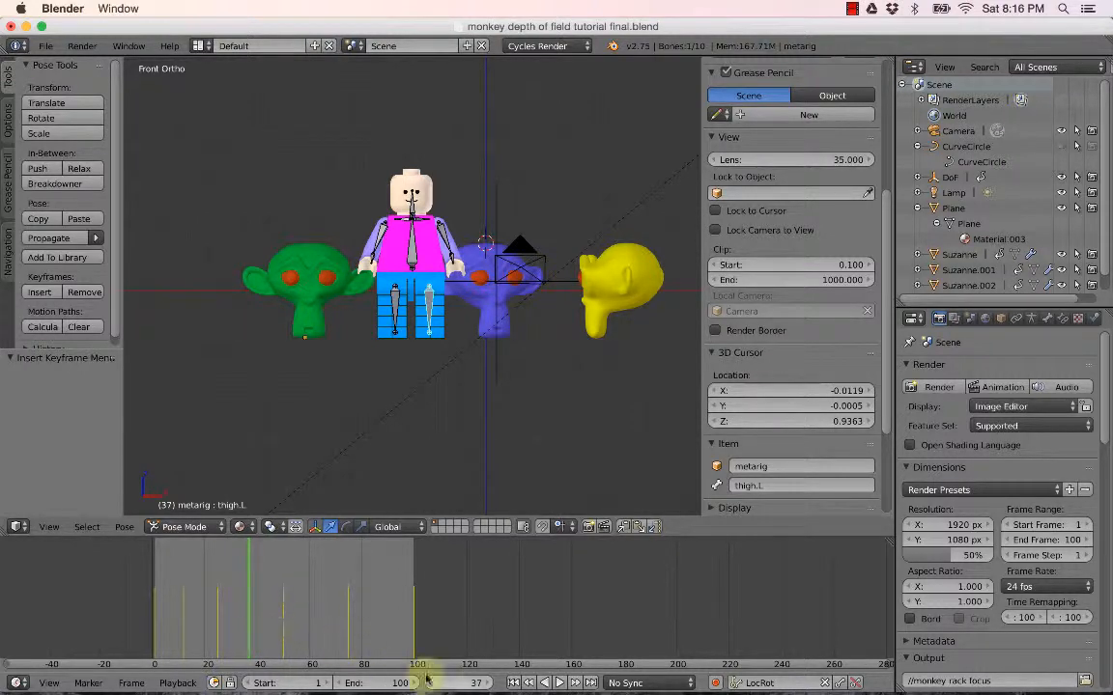
pyautogui.click(471, 683)
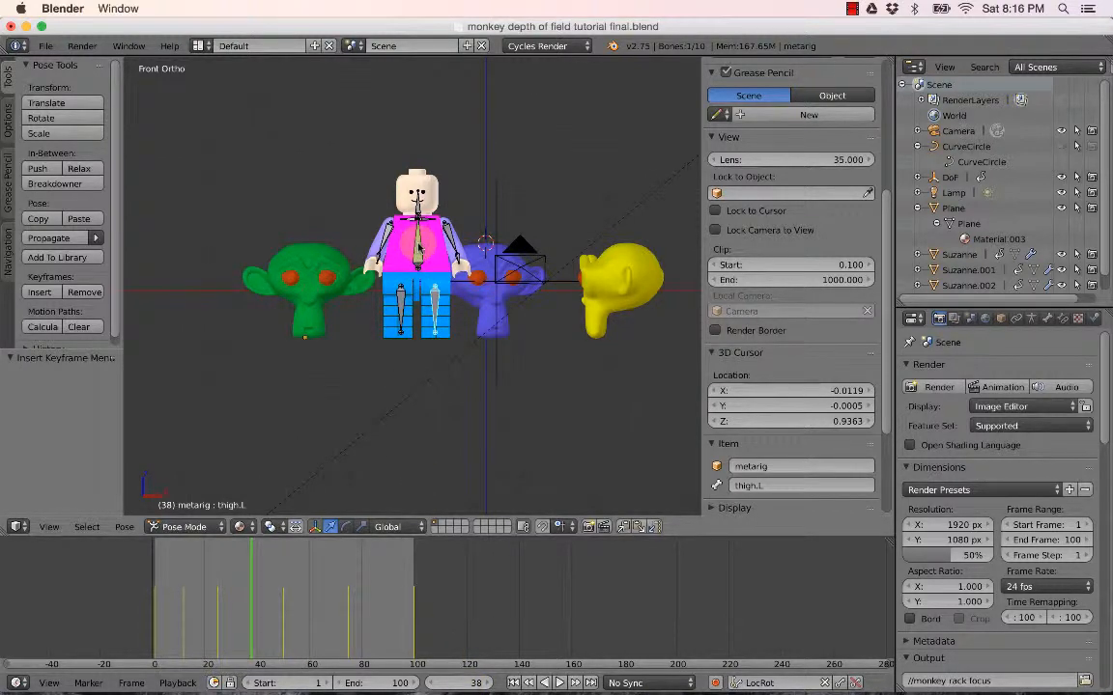
pyautogui.rightClick(418, 249)
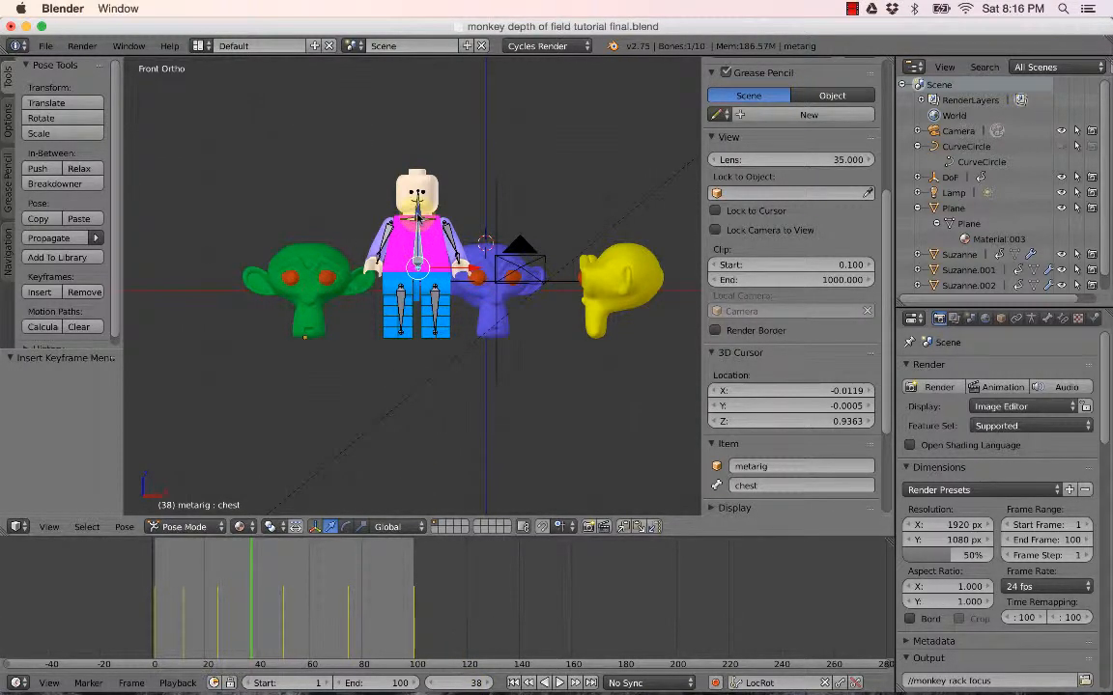
pyautogui.press('g')
pyautogui.press('z')
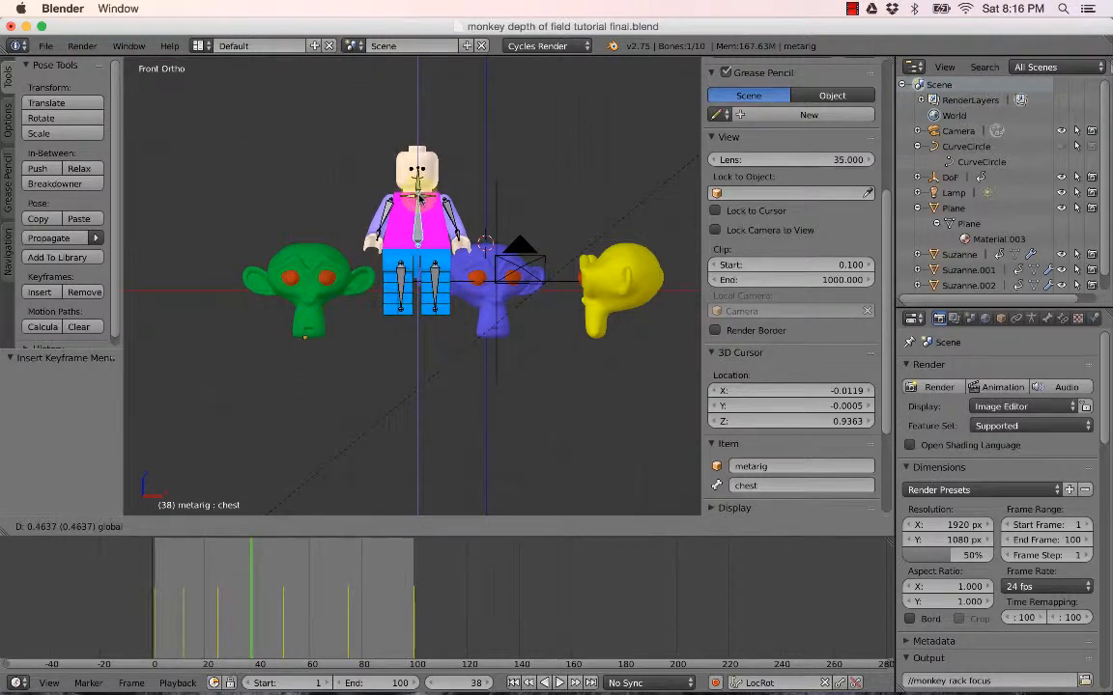
pyautogui.click(416, 246)
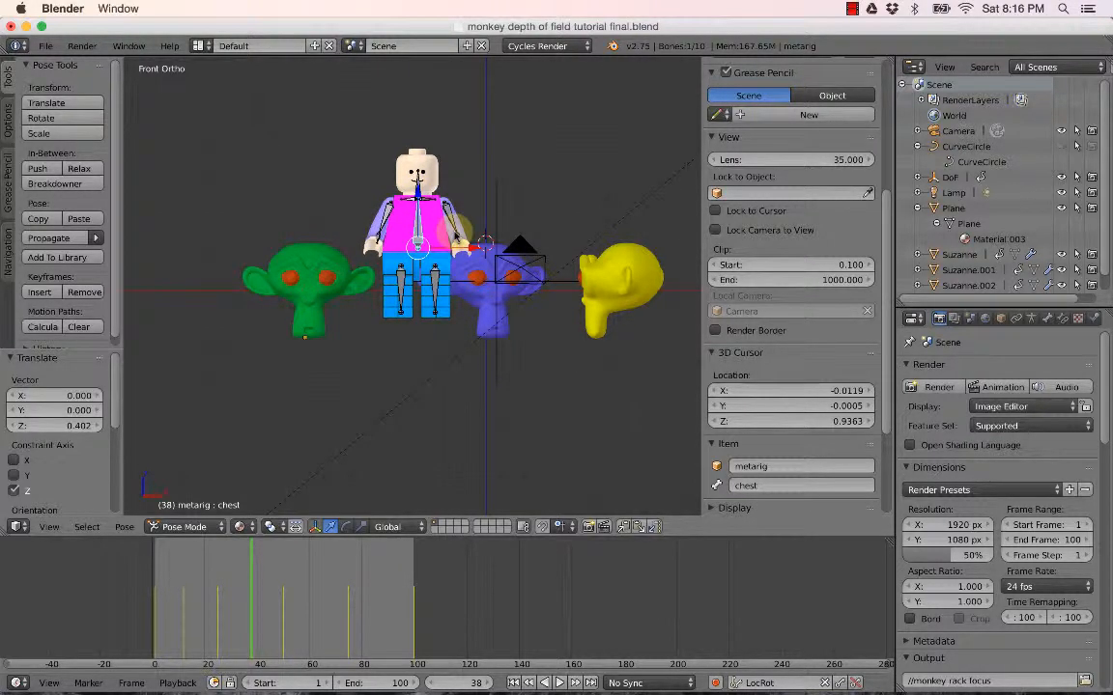
pyautogui.press('i')
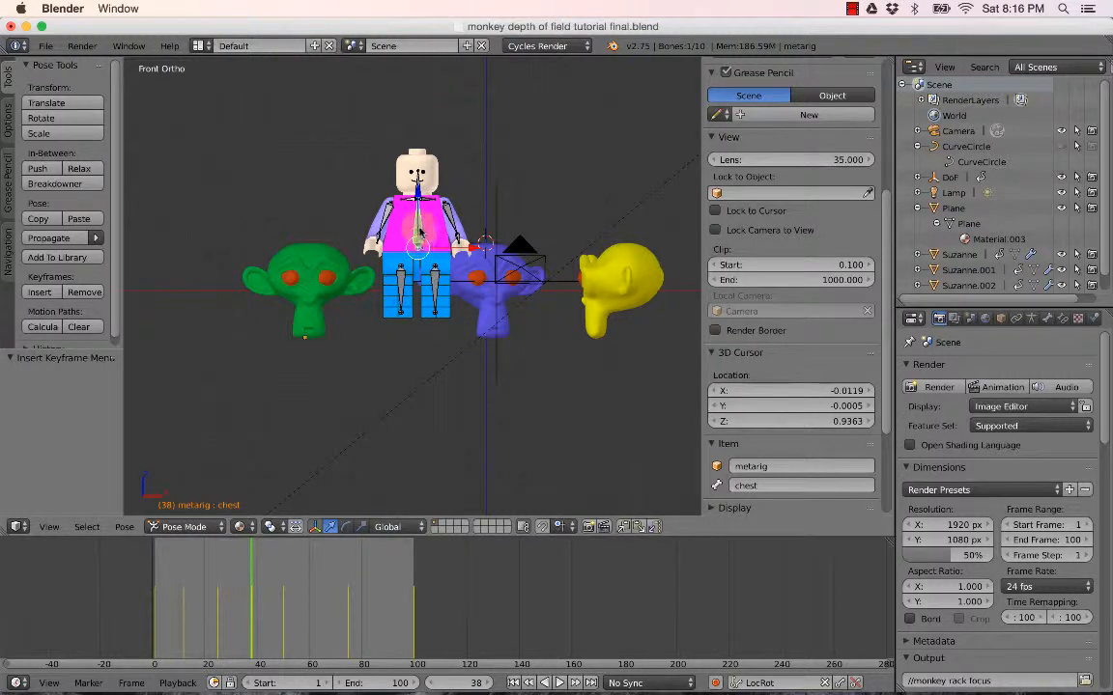
# At frame 63, raise the chest bone about 0.62 units along Z and insert a LocRot keyframe.
pyautogui.click(316, 599)
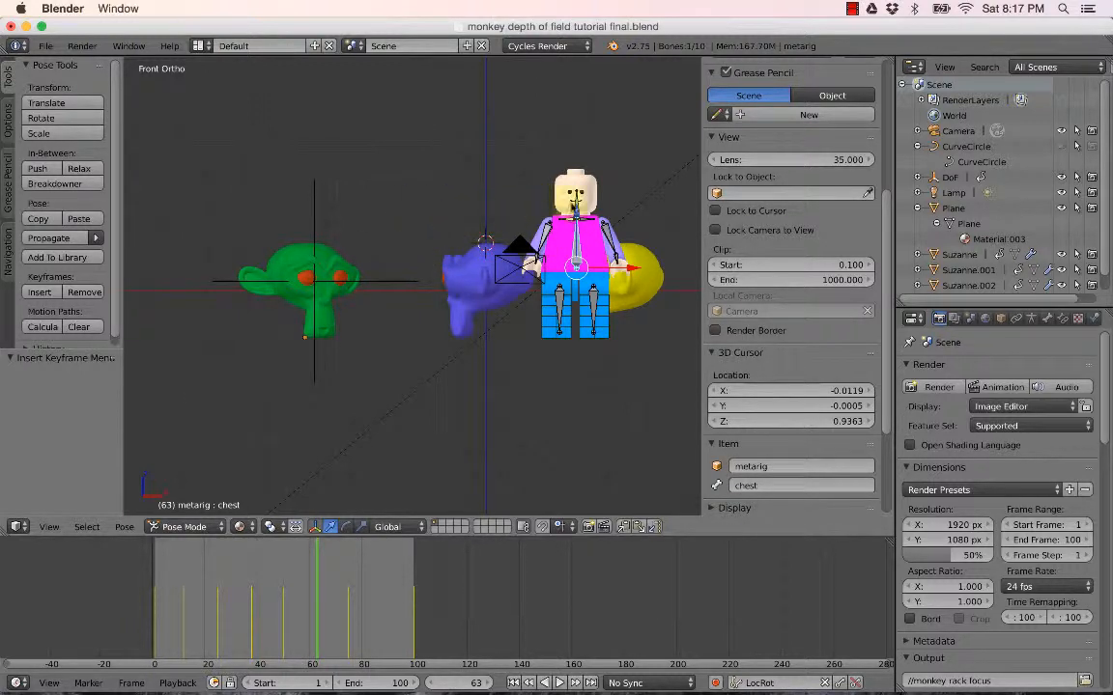
pyautogui.press('g')
pyautogui.press('z')
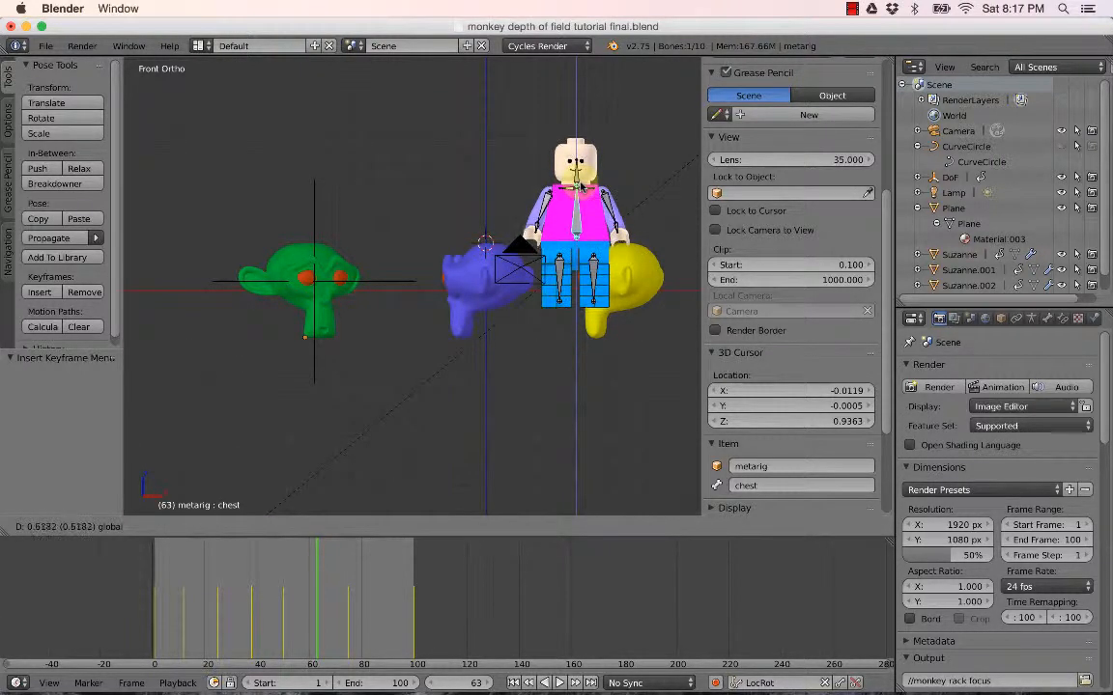
pyautogui.press('Return')
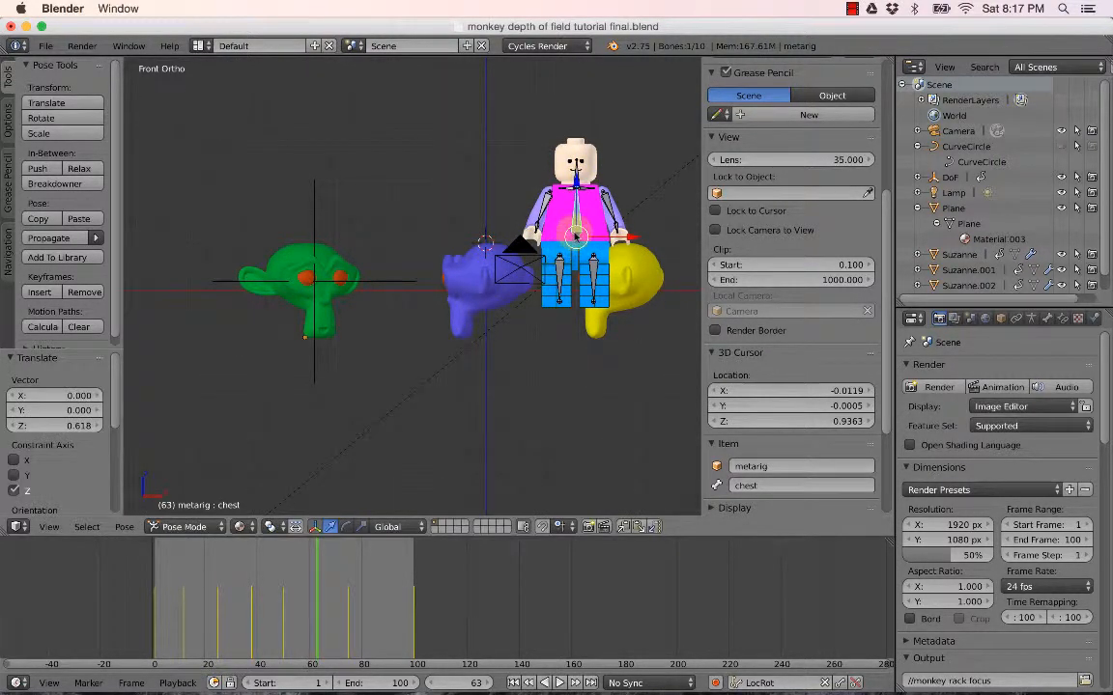
pyautogui.press('i')
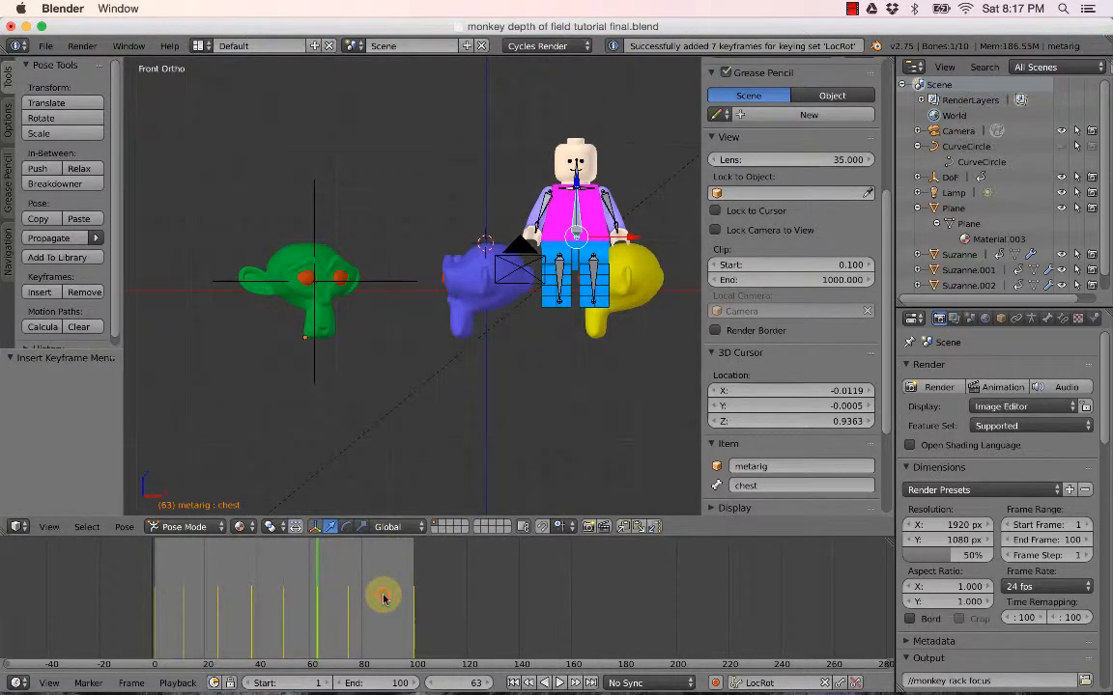
# At frame 88, raise the chest bone about 0.7 units along Z and insert a LocRot keyframe.
pyautogui.moveTo(382, 599)
pyautogui.mouseDown()
pyautogui.moveTo(397, 588)
pyautogui.moveTo(384, 591)
pyautogui.mouseUp()
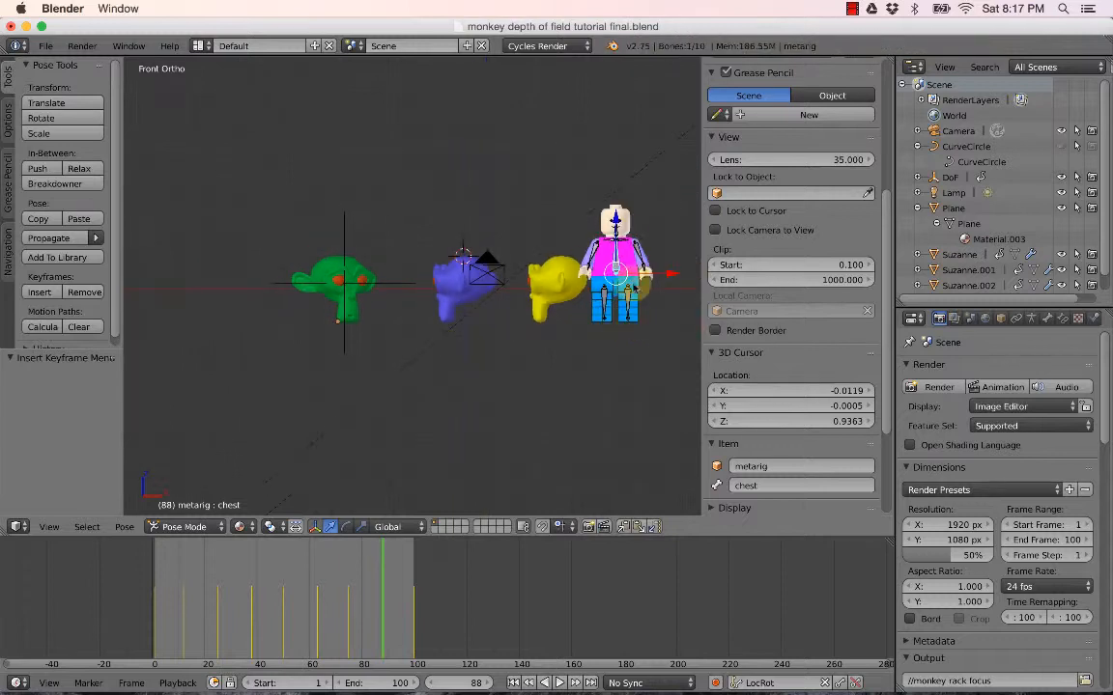
pyautogui.press('g')
pyautogui.press('z')
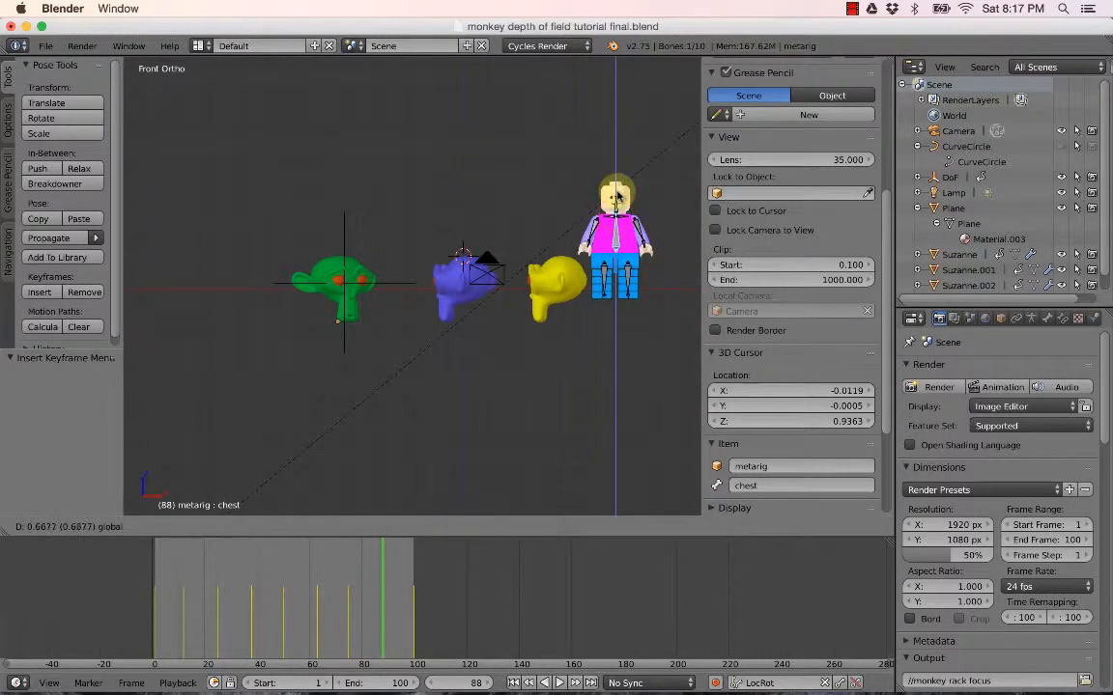
pyautogui.click(619, 193)
pyautogui.press('i')
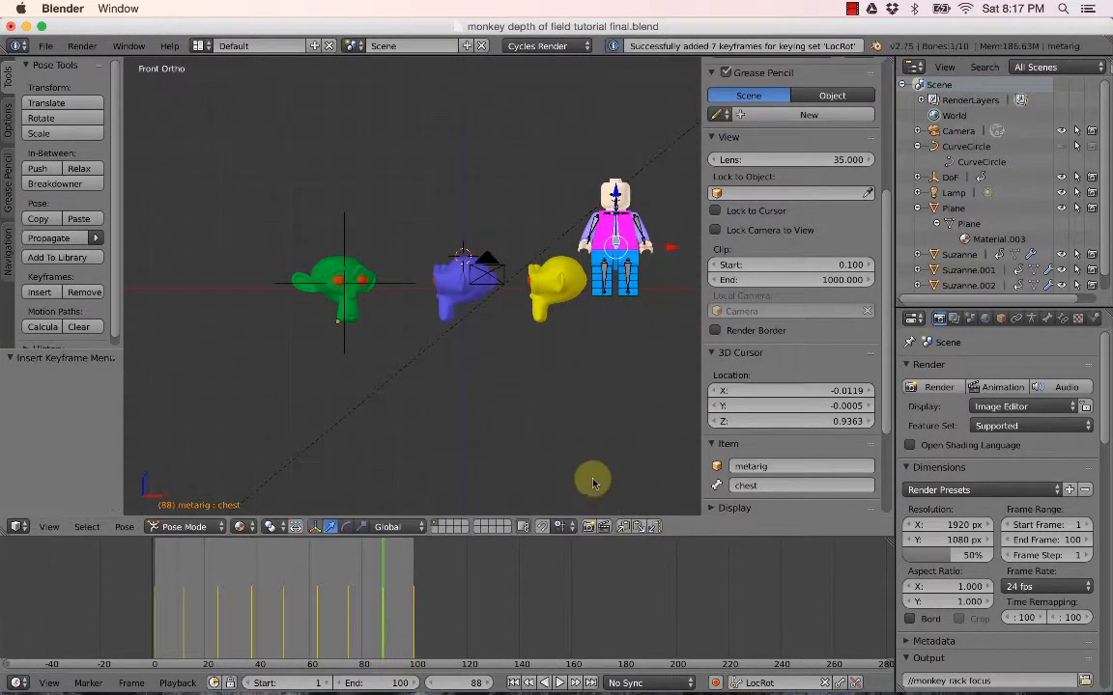
# Play the animation from the first frame to review the minifigure's hops, and stop playback.
pyautogui.click(514, 683)
pyautogui.click(558, 684)
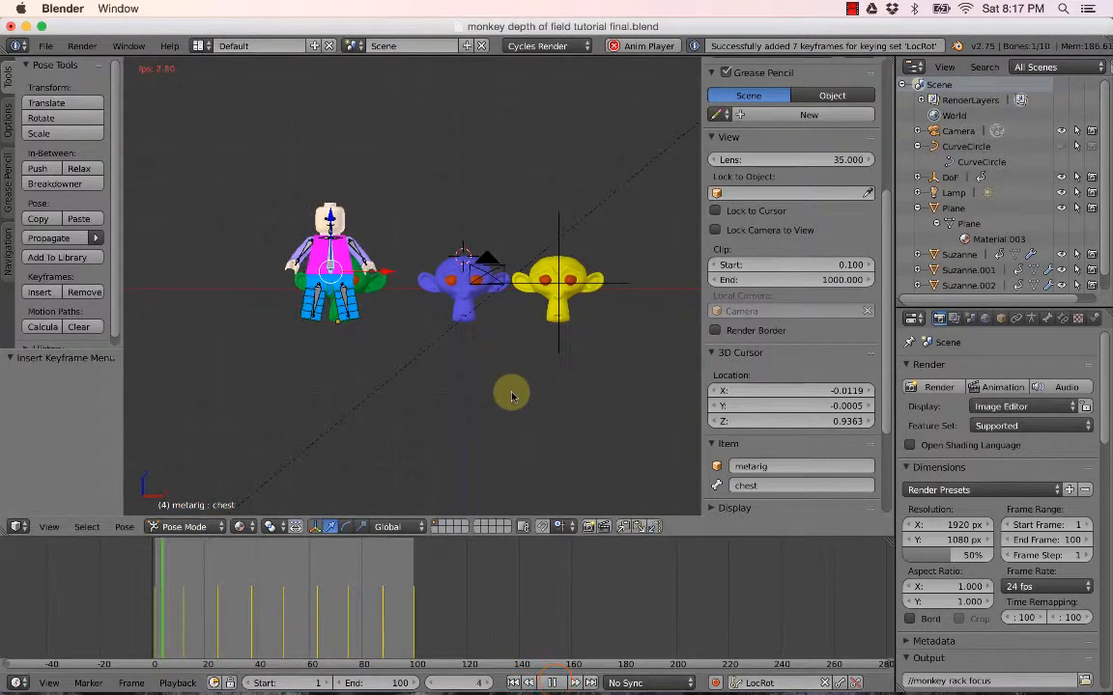
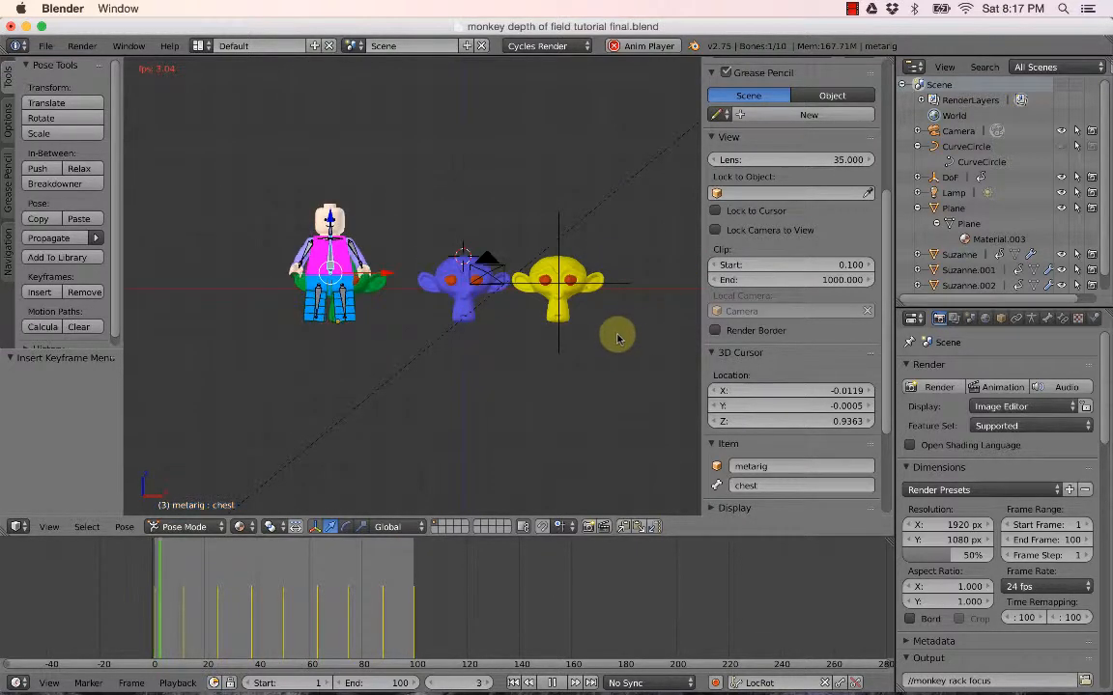
pyautogui.click(551, 683)
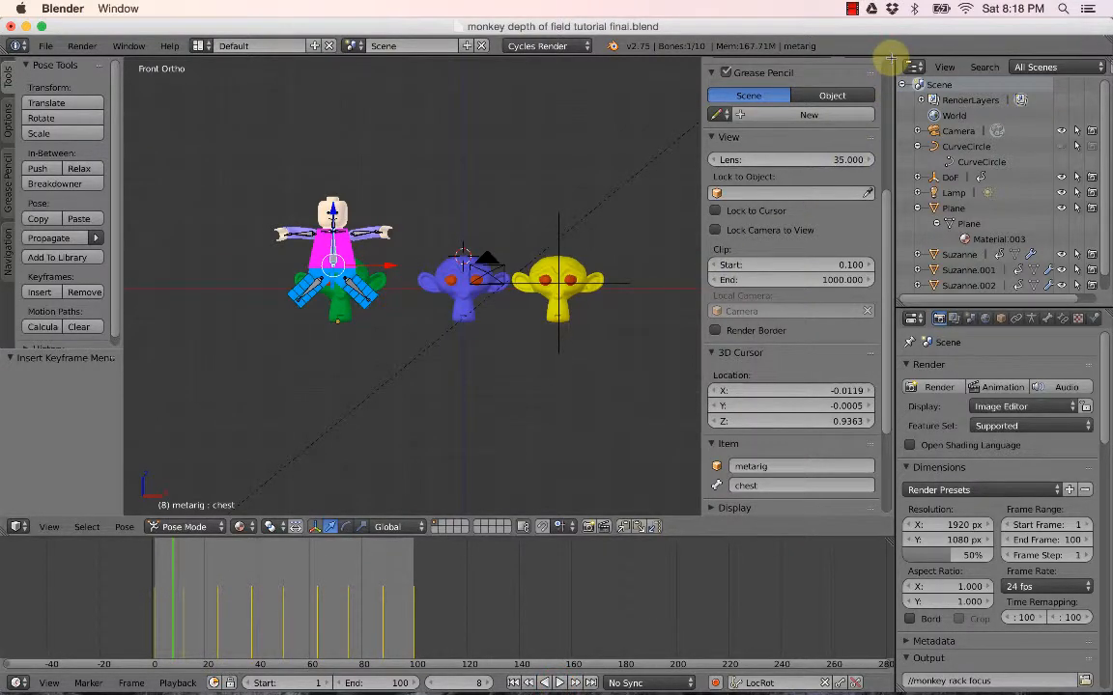
# Split the 3D view into two side-by-side areas and change the new one to a Dope Sheet framed on the early keyframes.
pyautogui.moveTo(888, 60); pyautogui.dragTo(539, 67)
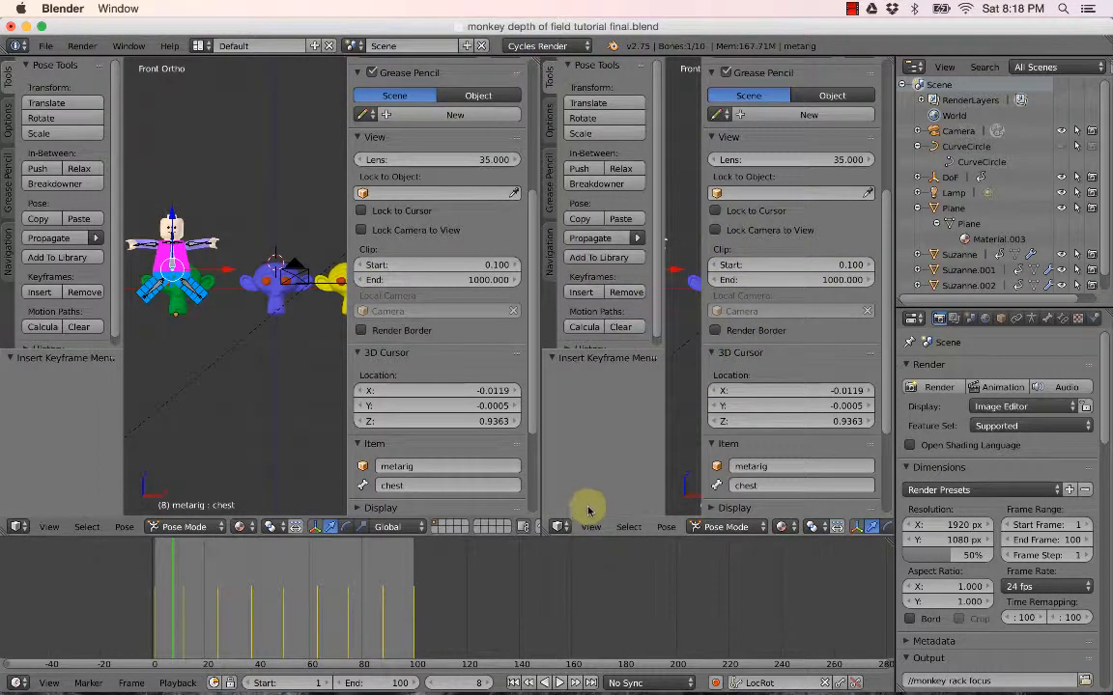
pyautogui.click(560, 527)
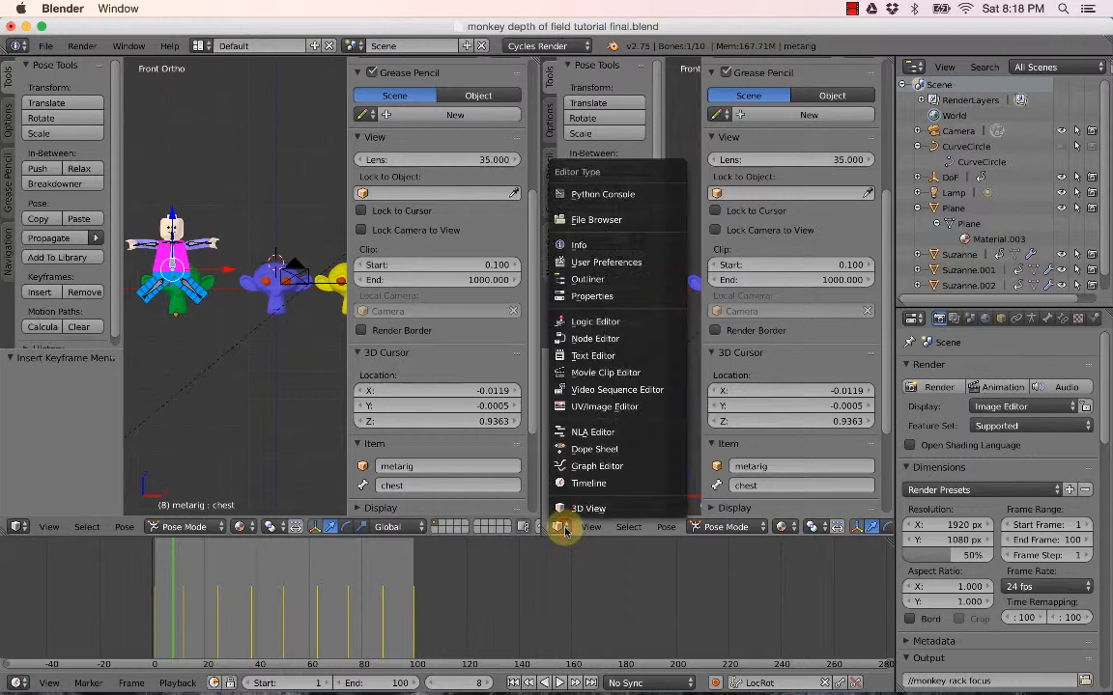
pyautogui.click(587, 451)
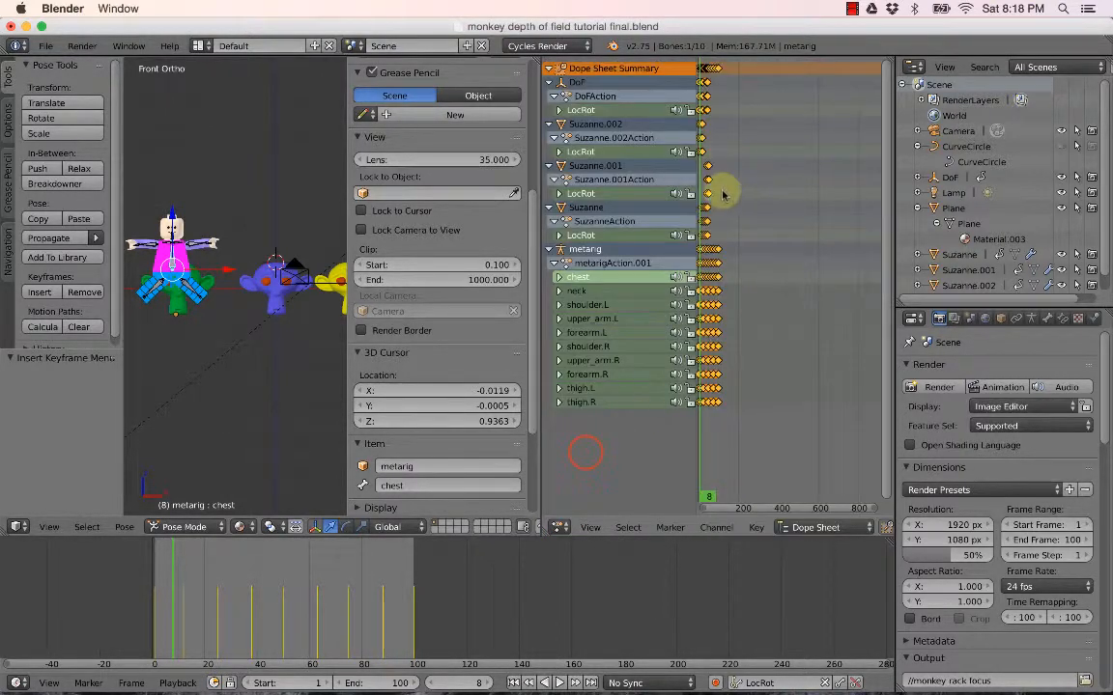
pyautogui.scroll(6, 721, 273)
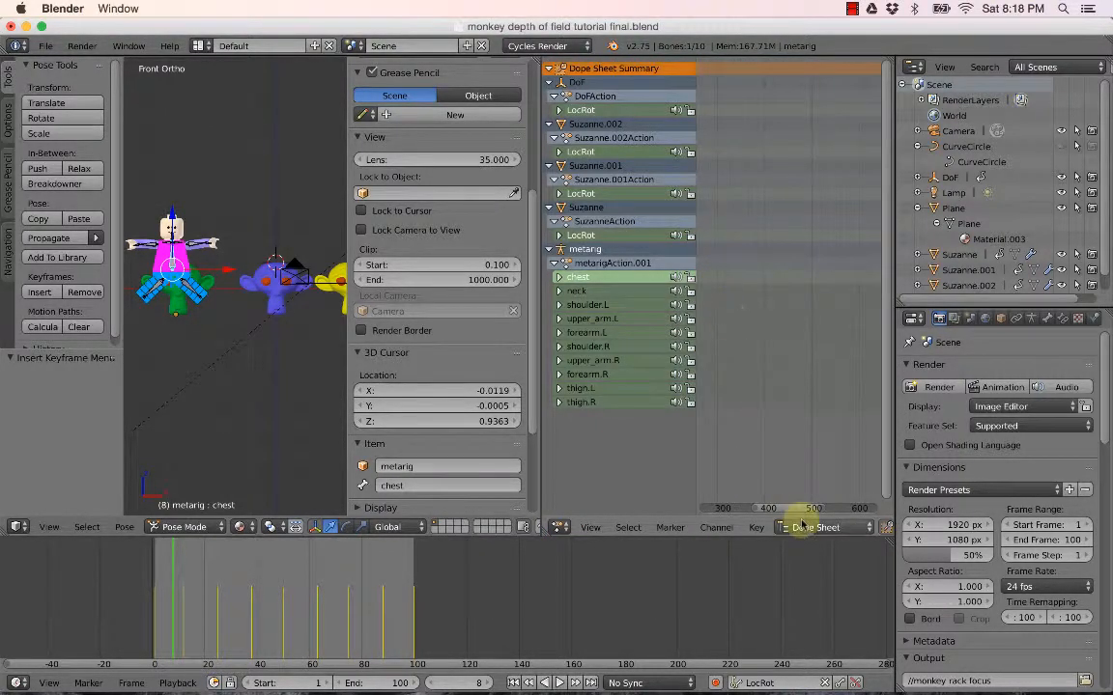
pyautogui.moveTo(795, 514); pyautogui.dragTo(705, 512)
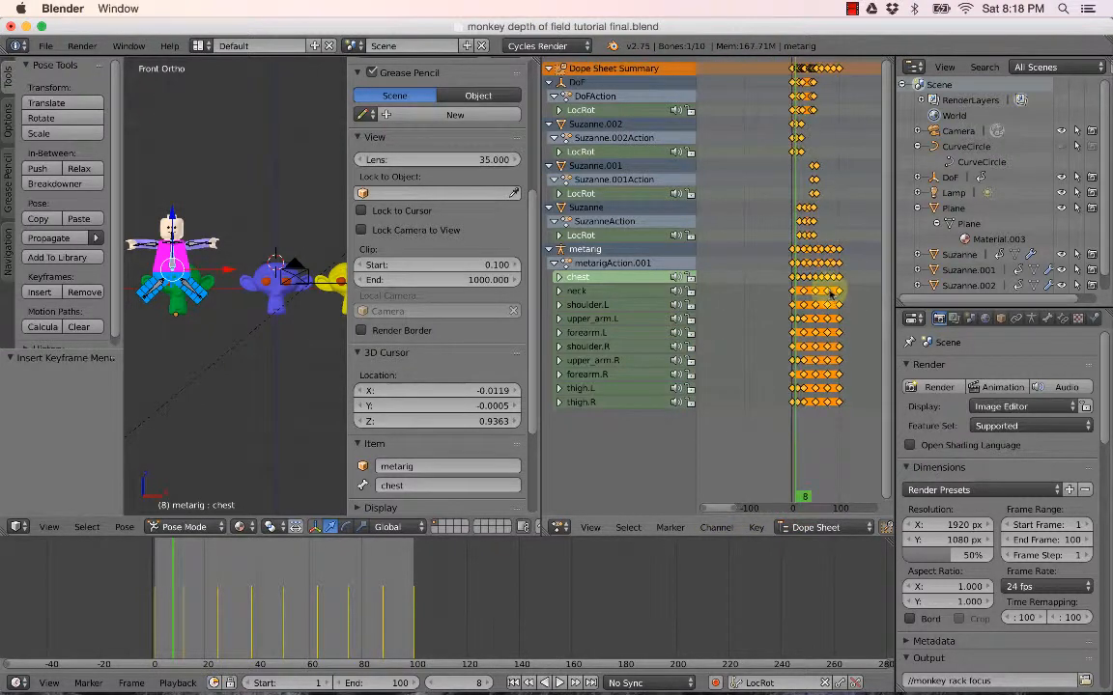
pyautogui.scroll(8, 826, 291)
pyautogui.scroll(4, 827, 293)
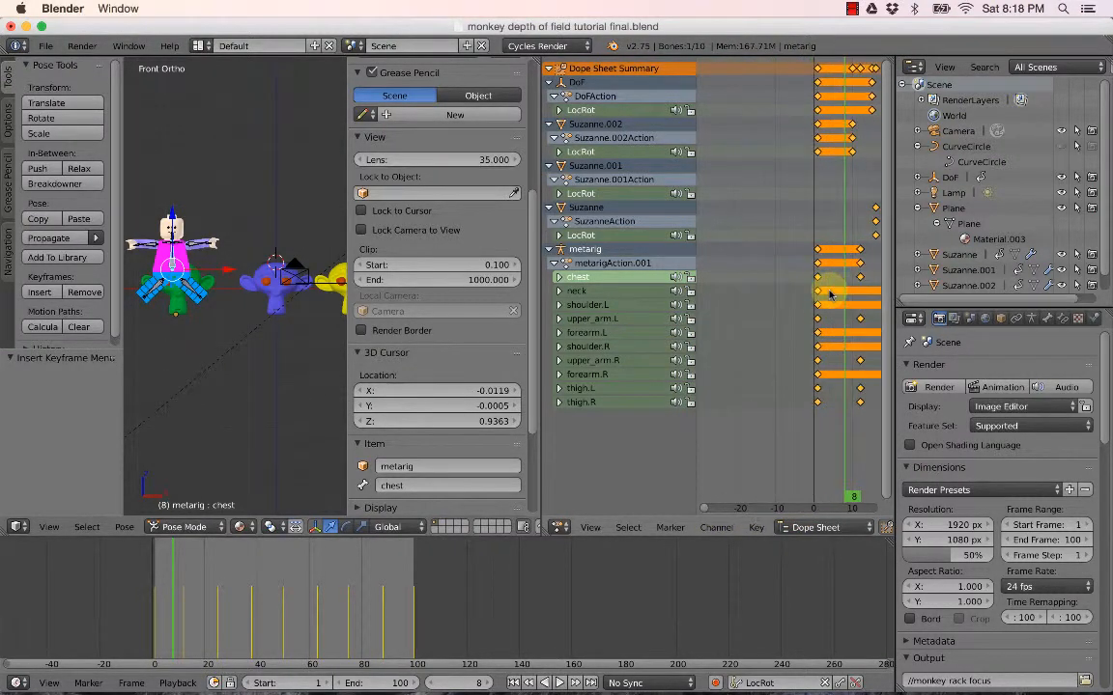
# Deselect all keyframes in the Dope Sheet, and select and copy only the upper_arm.L keyframe at frame 12.
pyautogui.moveTo(702, 512); pyautogui.dragTo(709, 513)
pyautogui.scroll(2, 825, 427)
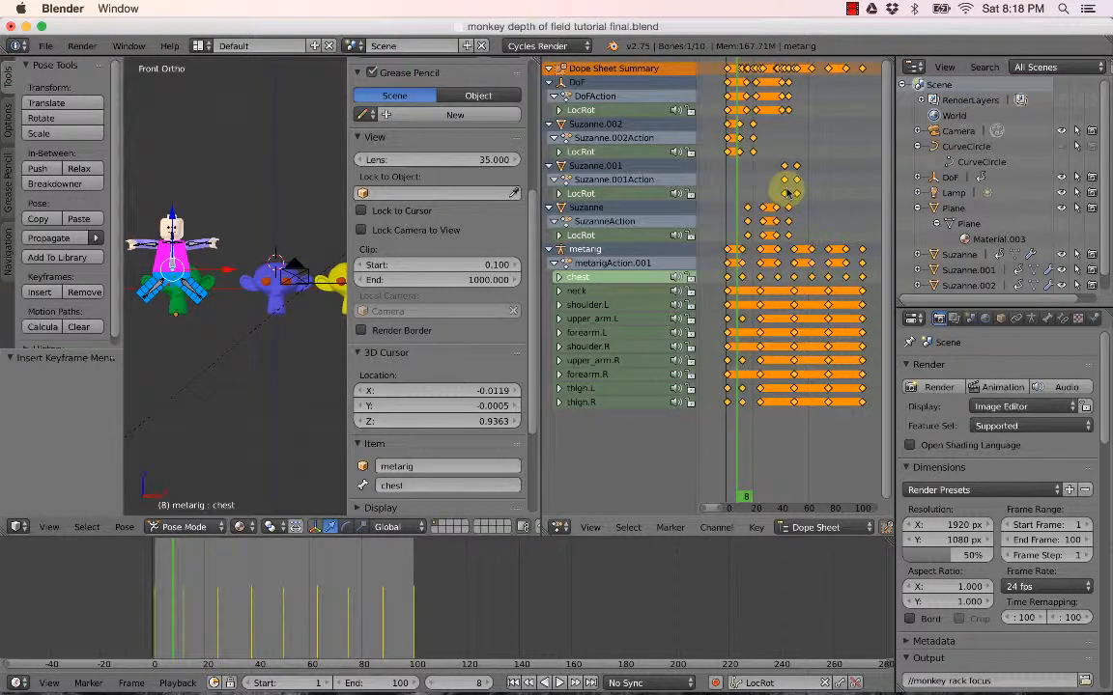
pyautogui.press('a')
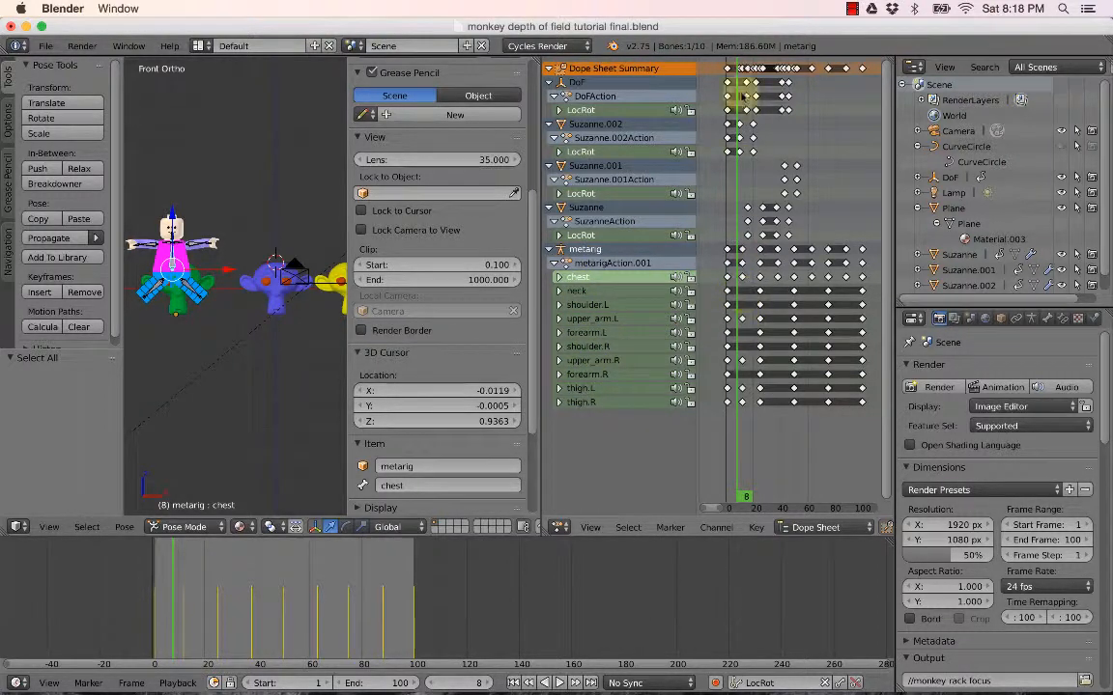
pyautogui.moveTo(740, 61); pyautogui.dragTo(741, 319)
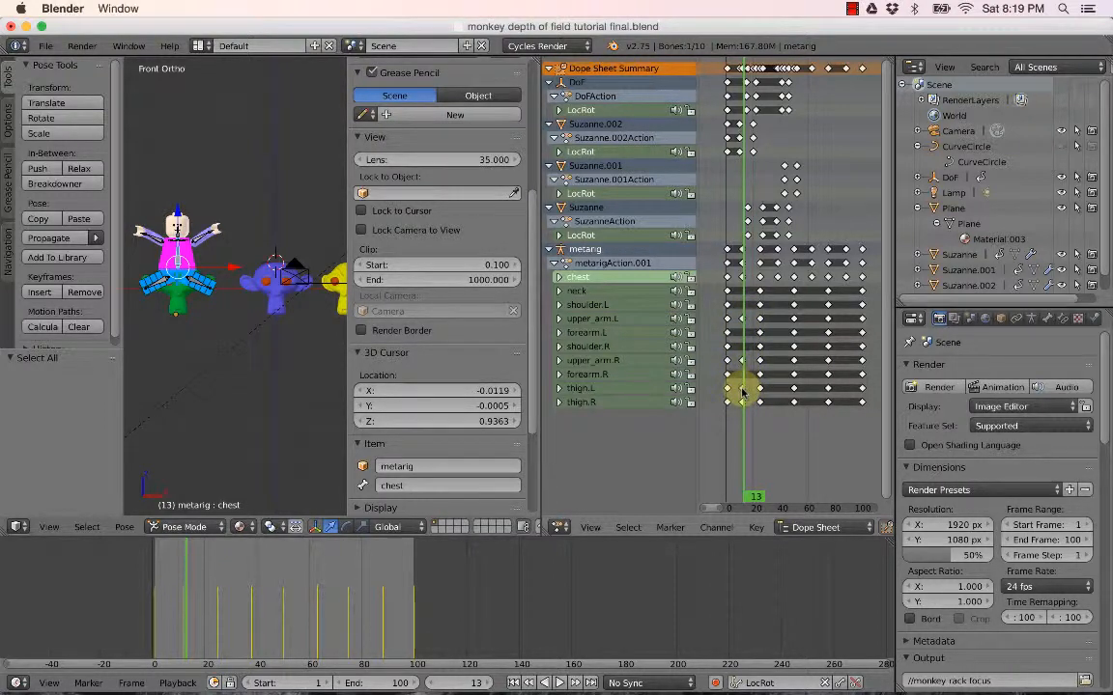
pyautogui.click(741, 320)
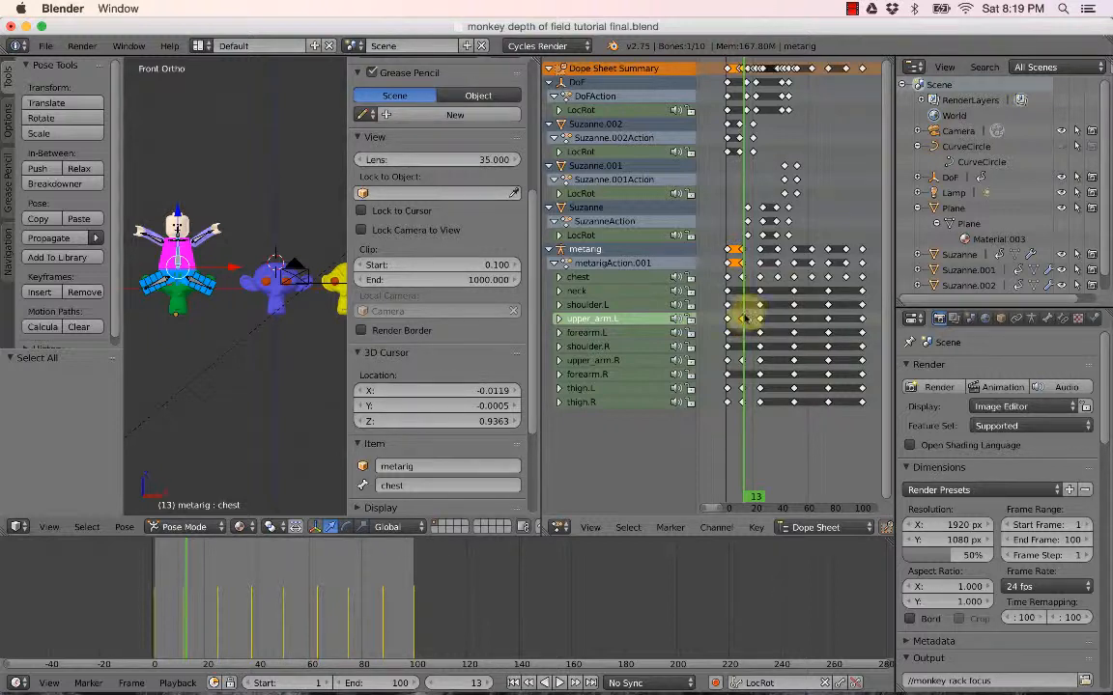
pyautogui.click(755, 528)
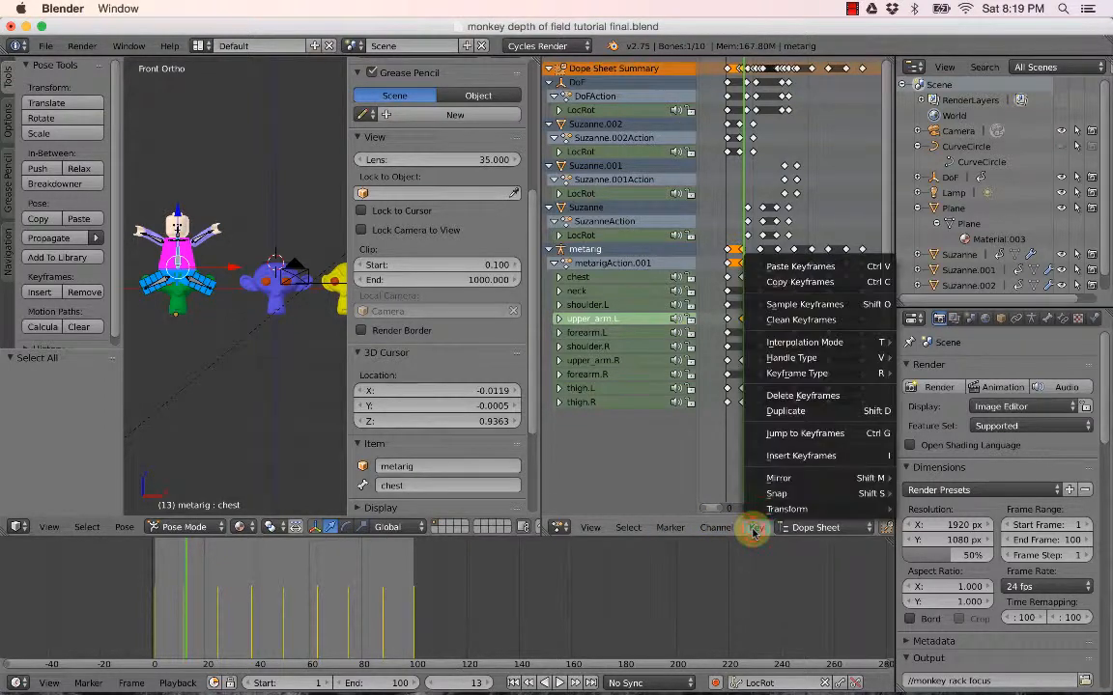
pyautogui.click(788, 282)
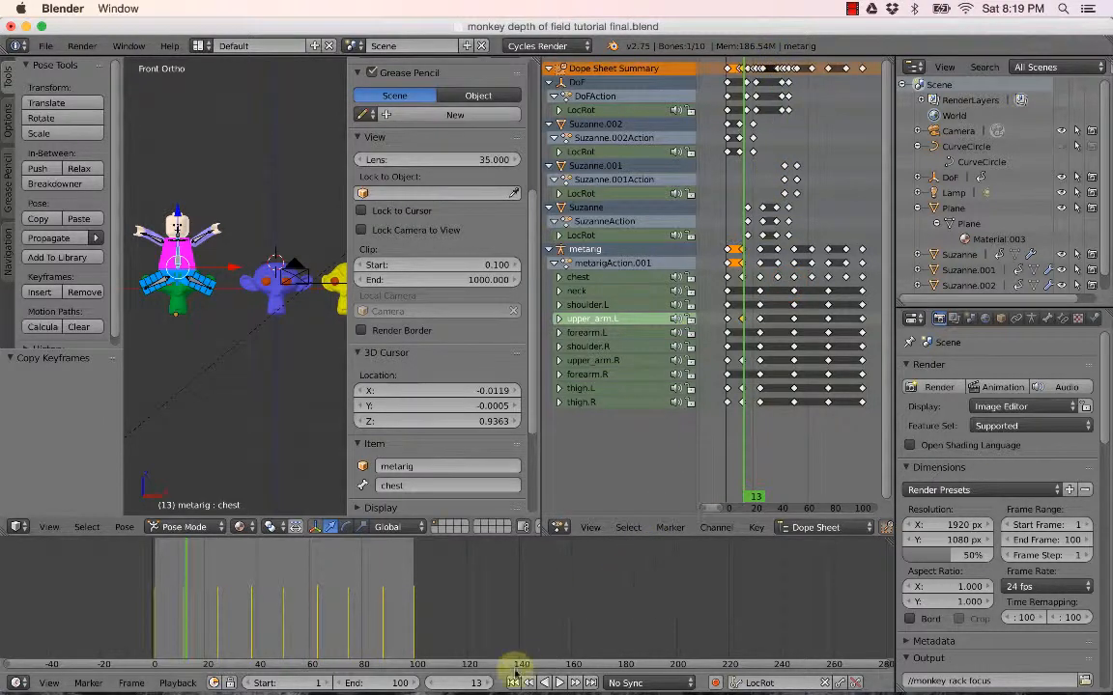
# Paste the copied upper_arm.L keyframe at frame 38.
pyautogui.click(576, 684)
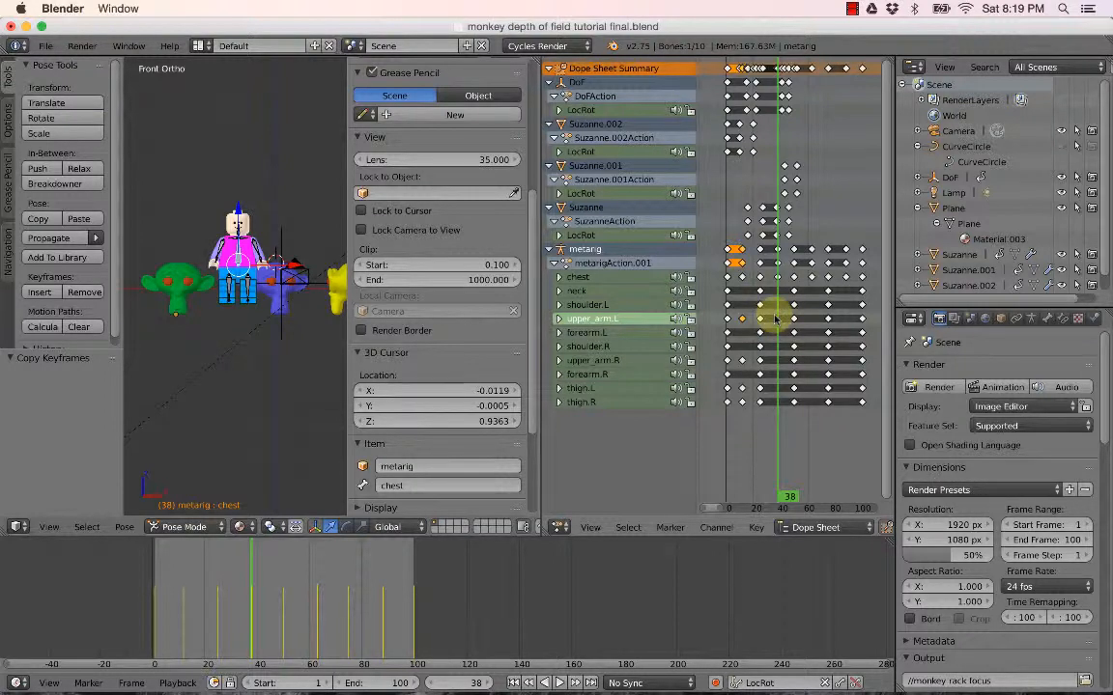
pyautogui.click(757, 527)
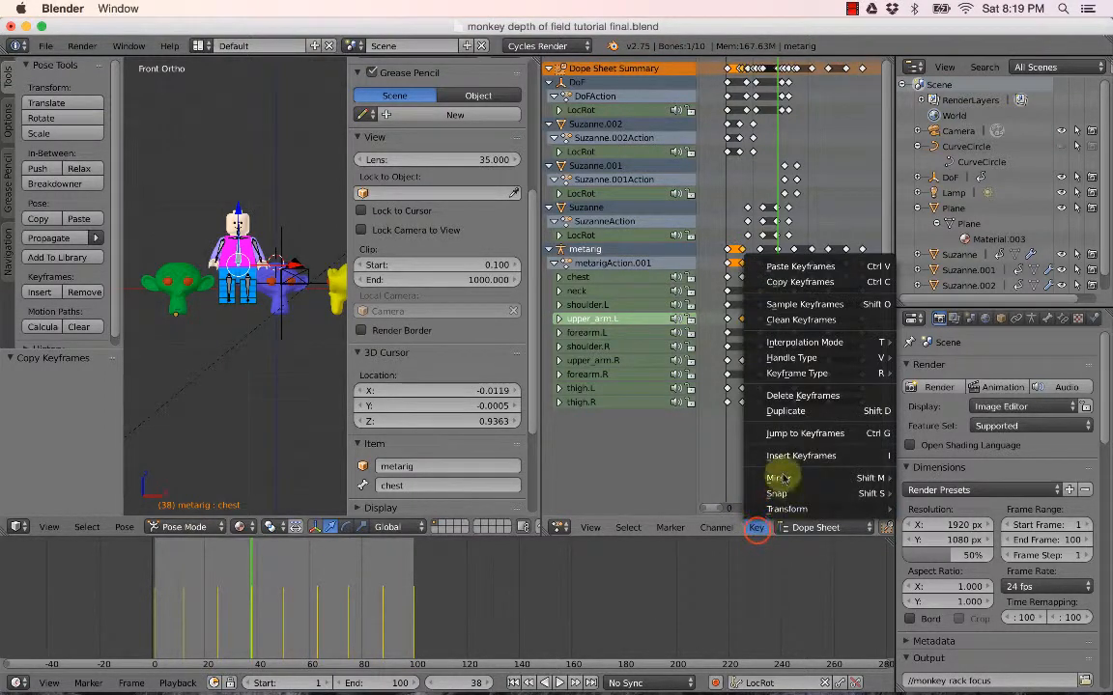
pyautogui.click(807, 269)
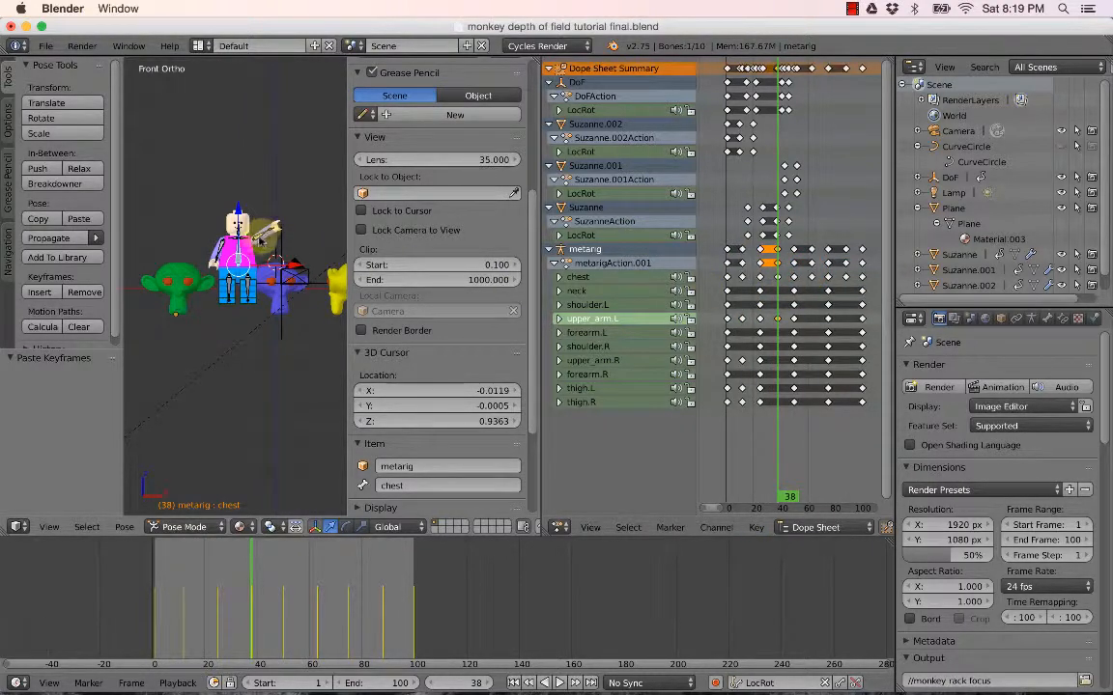
# Paste the copied upper_arm.L keyframe at frame 63, and collapse the 3D view's properties region to widen the viewport.
pyautogui.click(575, 684)
pyautogui.click(574, 684)
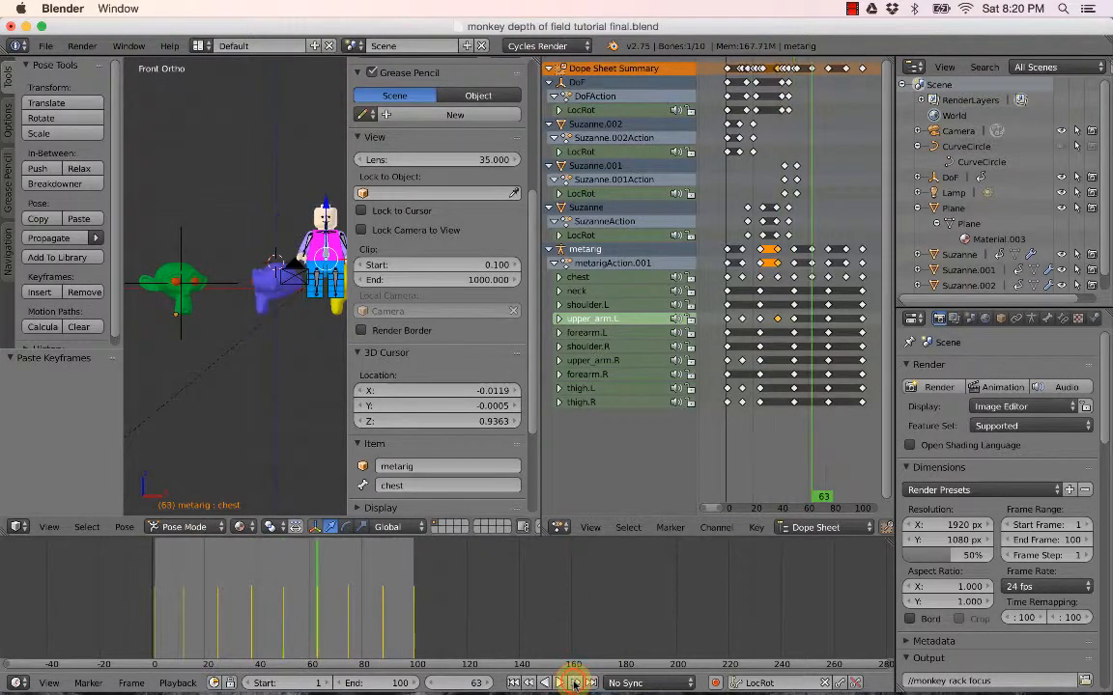
pyautogui.click(757, 529)
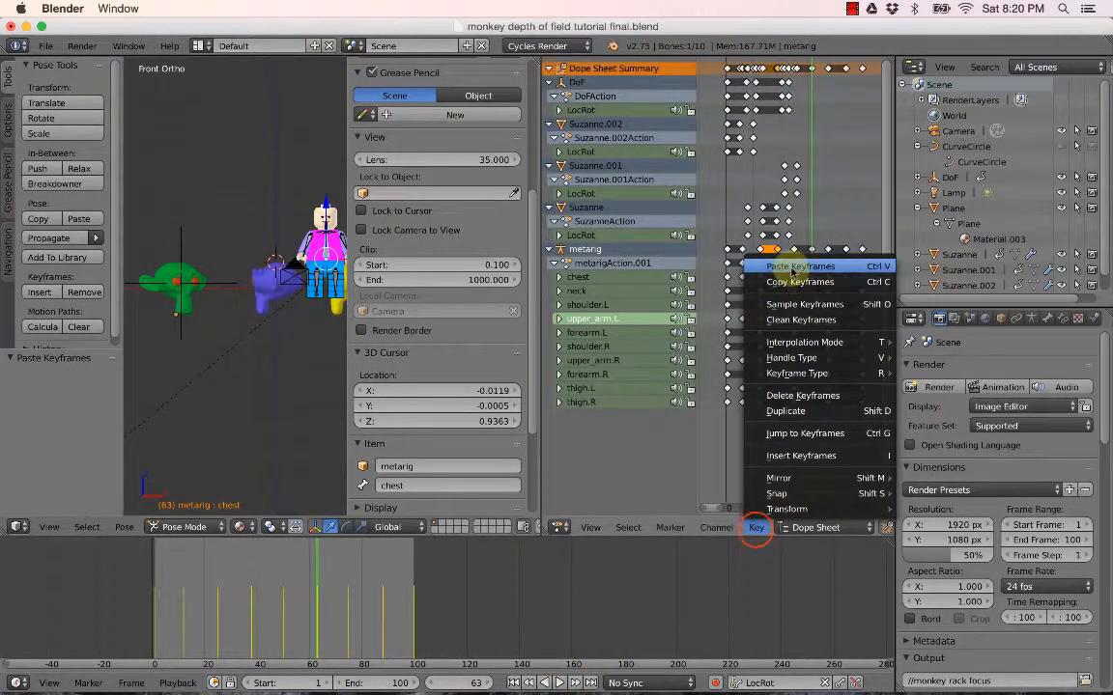
pyautogui.click(798, 267)
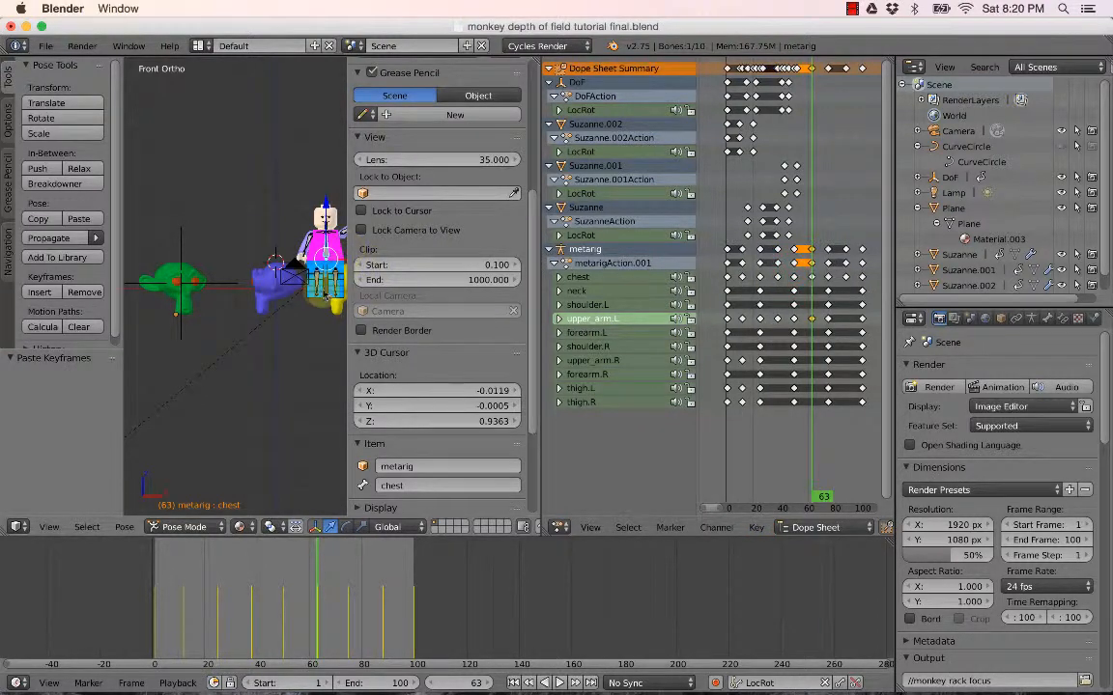
pyautogui.moveTo(346, 298); pyautogui.dragTo(541, 280)
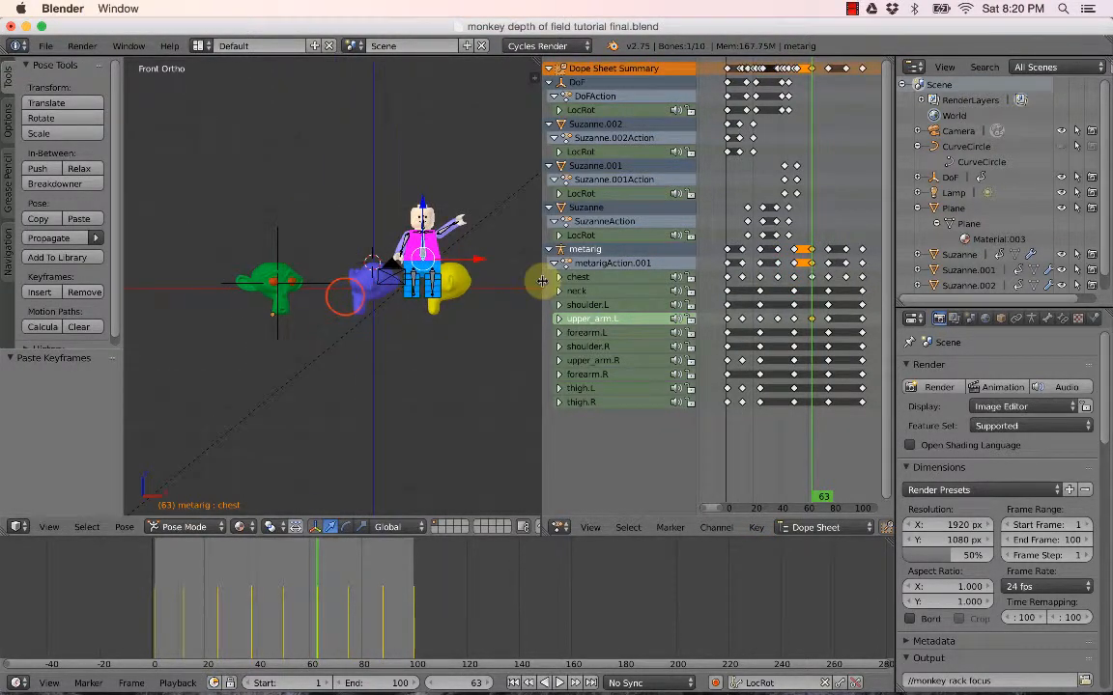
# Paste the copied upper_arm.L keyframe at frame 88.
pyautogui.click(576, 684)
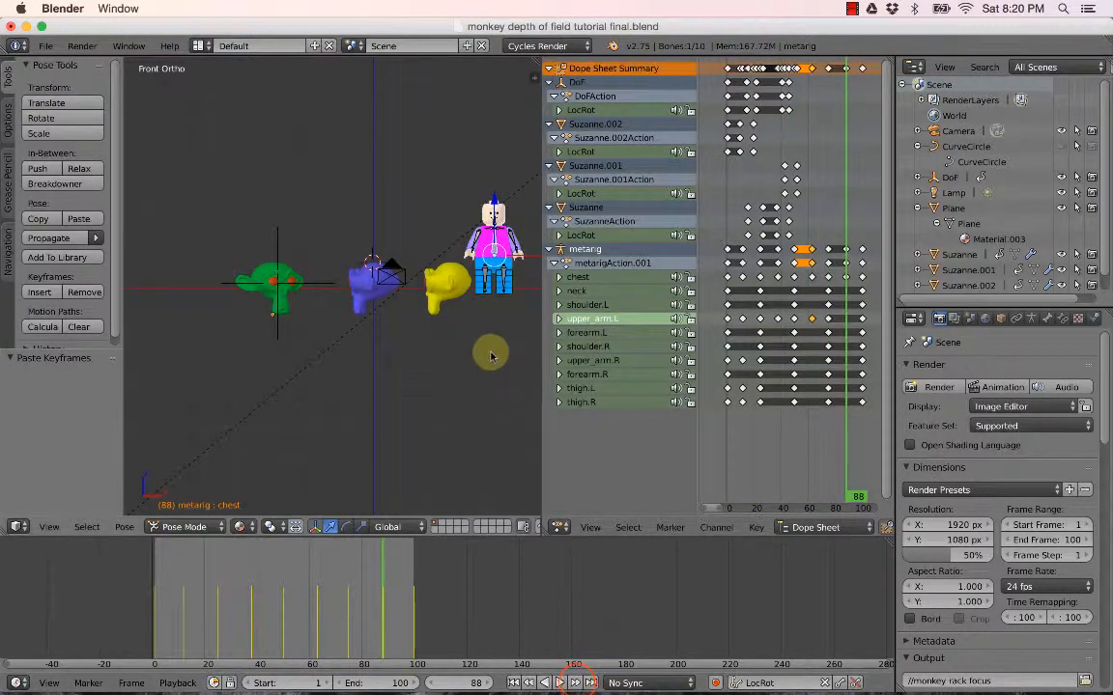
pyautogui.hotkey('ctrl', 'v')
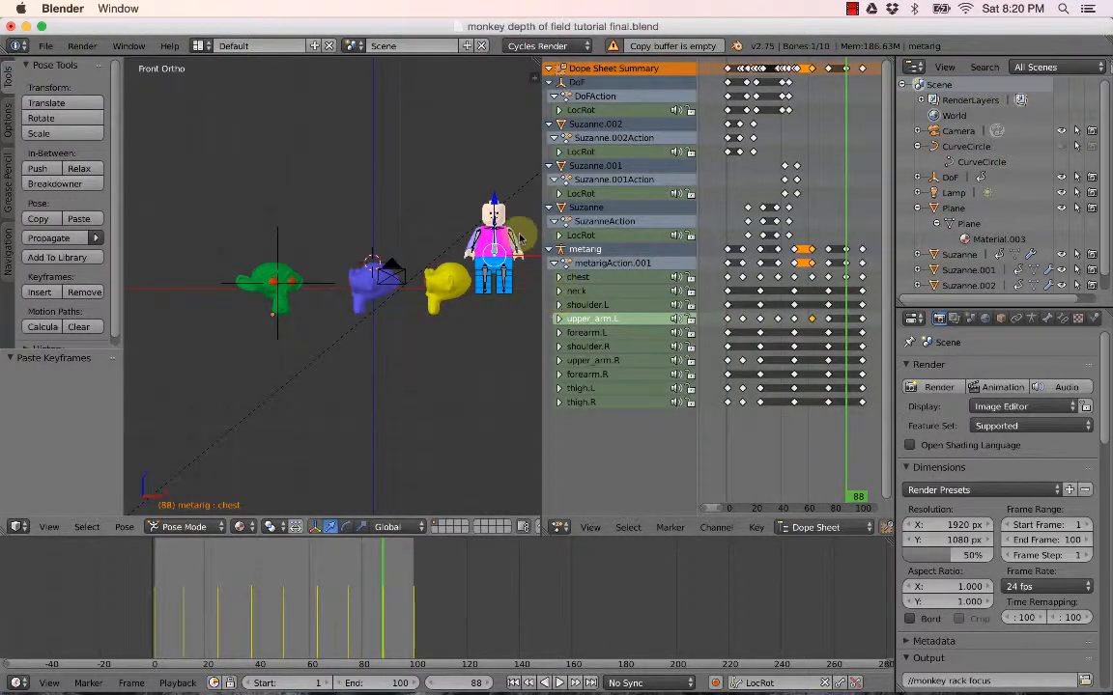
pyautogui.click(748, 528)
pyautogui.click(788, 267)
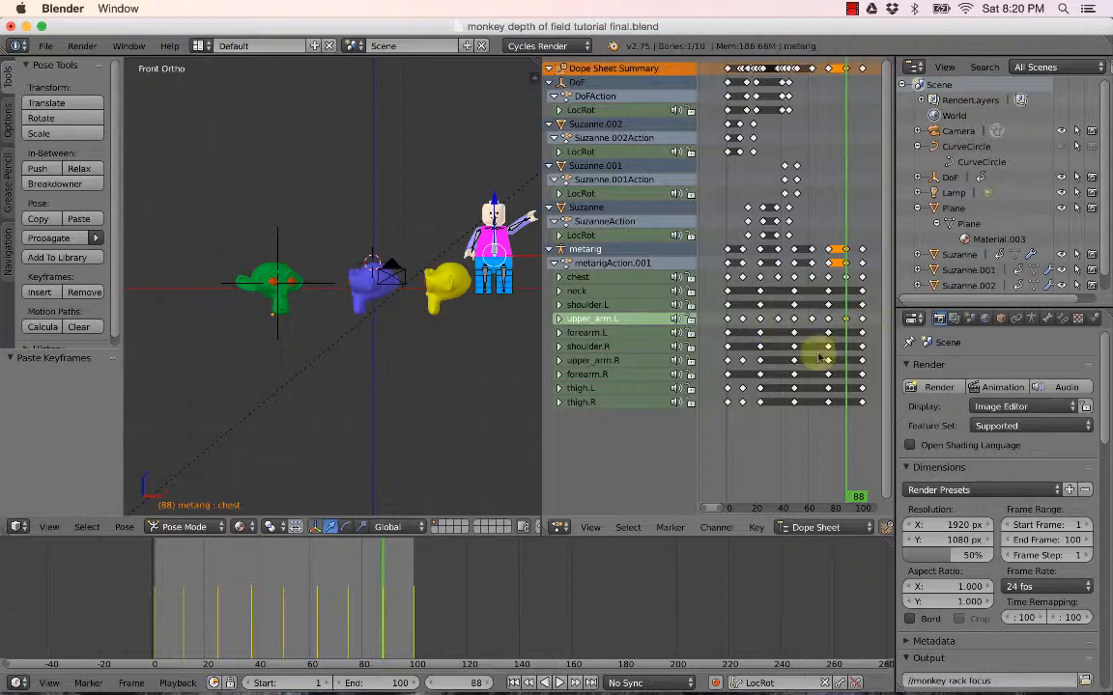
# Try to copy the frame 12 keyframes of upper_arm.R, thigh.L and thigh.R together to frame 88, and undo the paste.
pyautogui.click(742, 360)
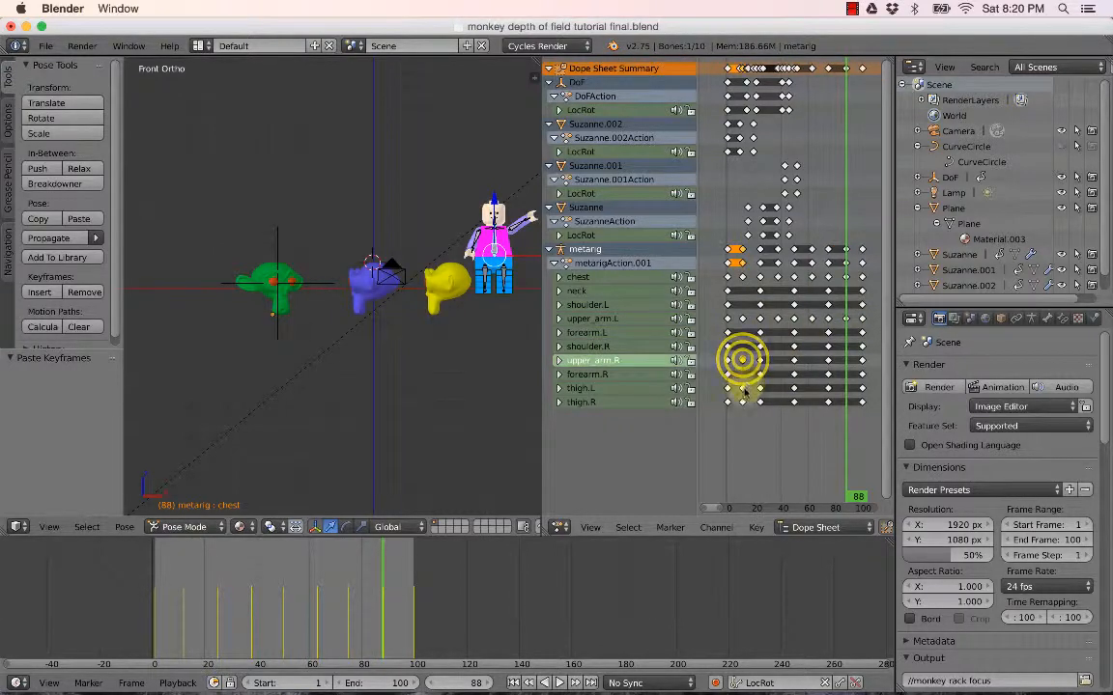
pyautogui.click(744, 390)
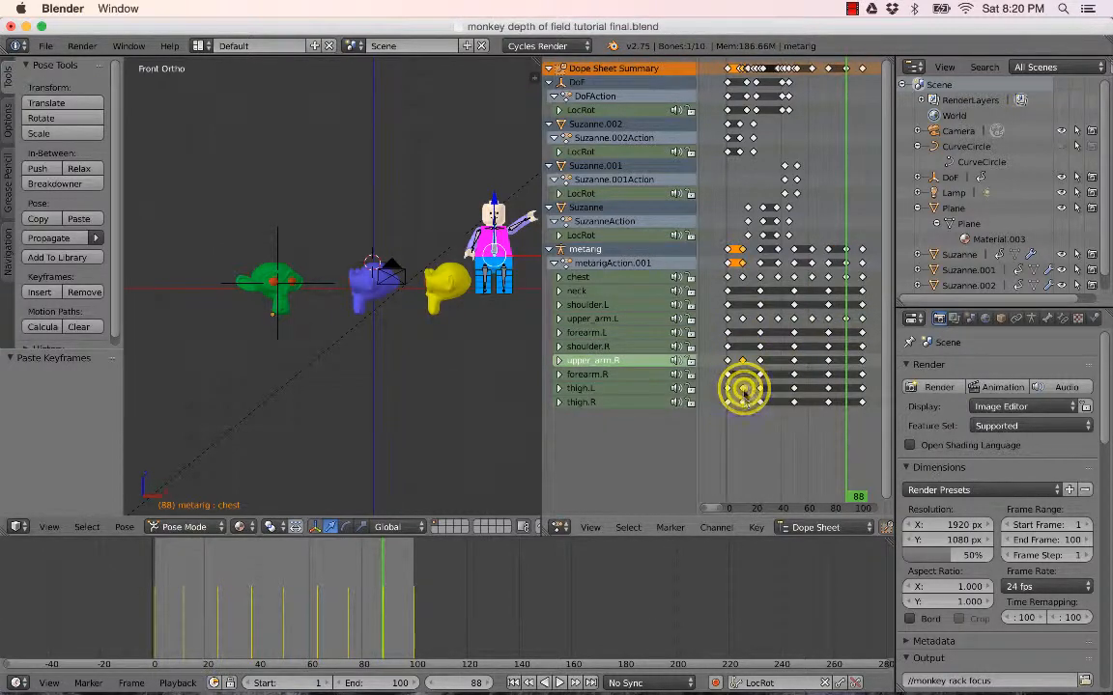
pyautogui.keyDown('shift'); pyautogui.rightClick(743, 402); pyautogui.keyUp('shift')
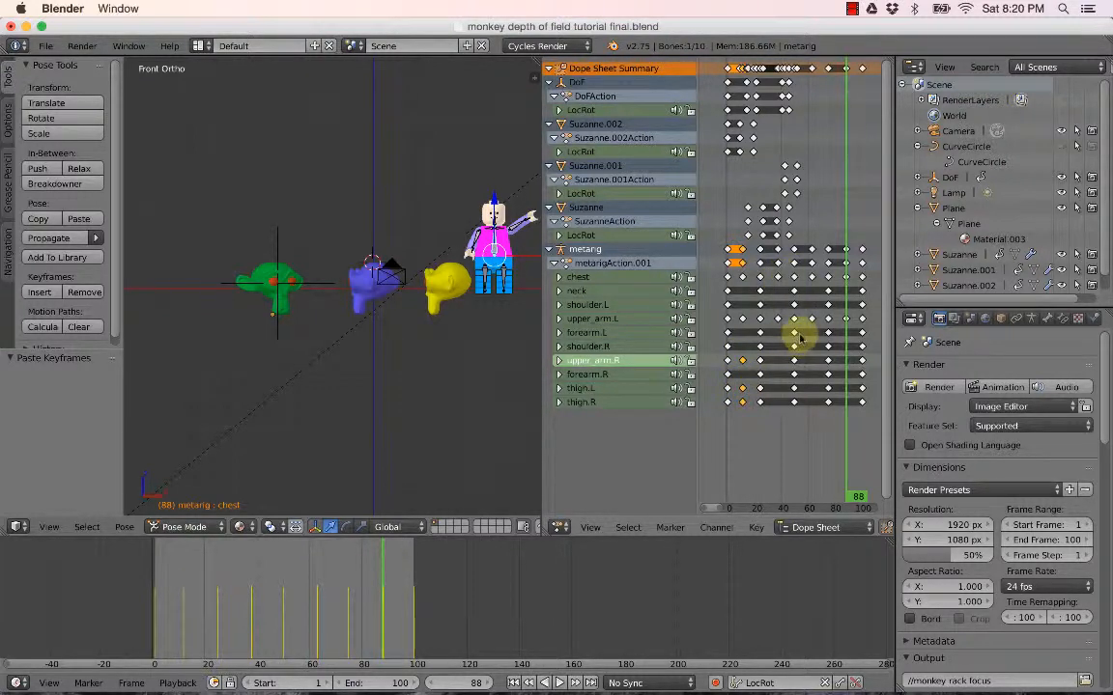
pyautogui.click(756, 528)
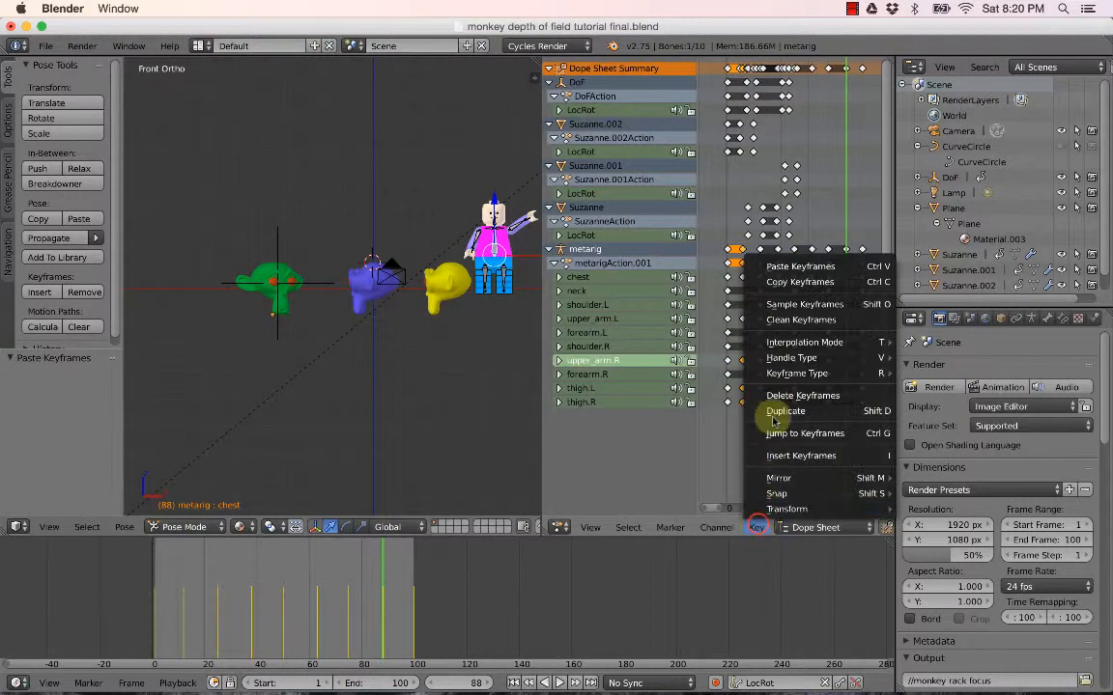
pyautogui.click(798, 280)
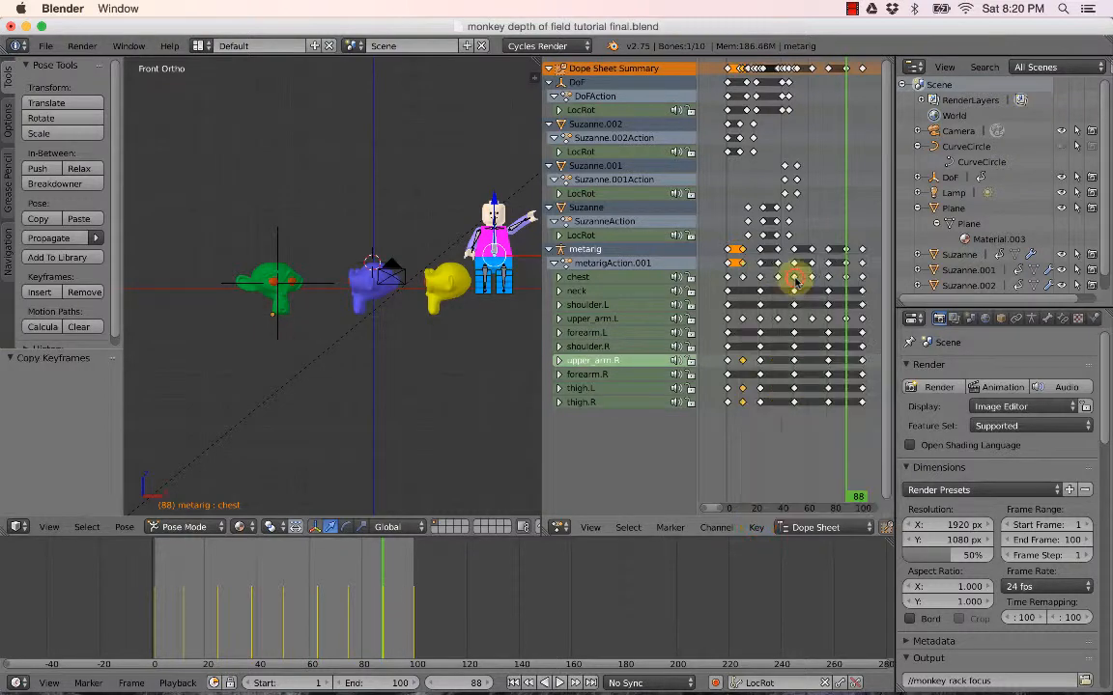
pyautogui.click(756, 528)
pyautogui.click(794, 267)
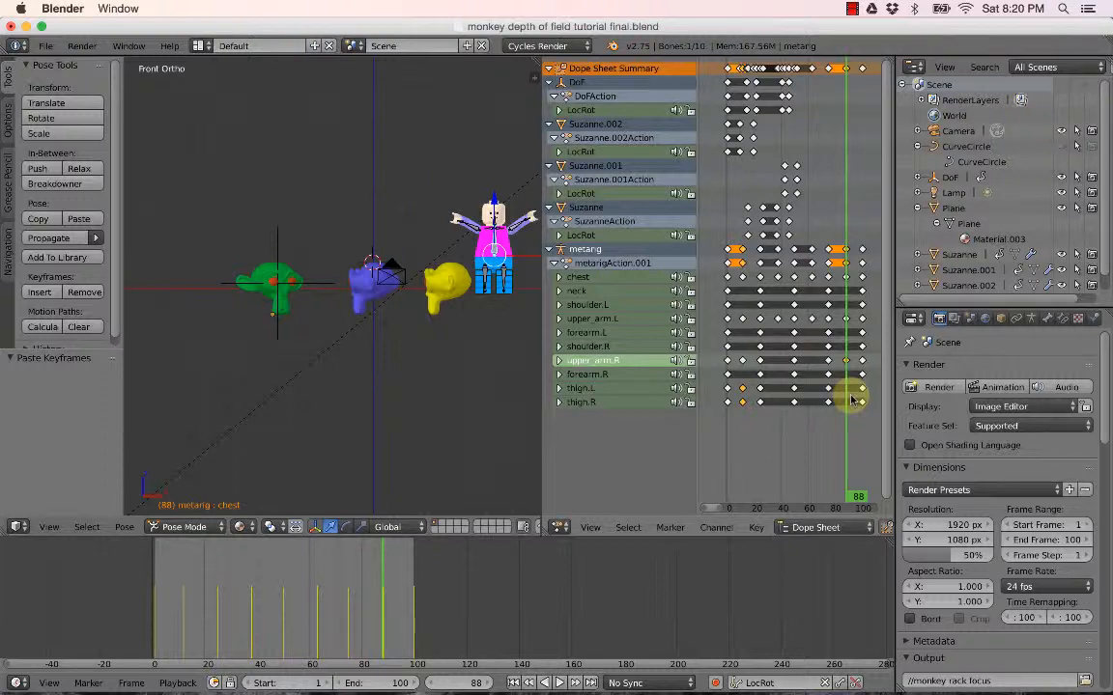
pyautogui.press('super+z')
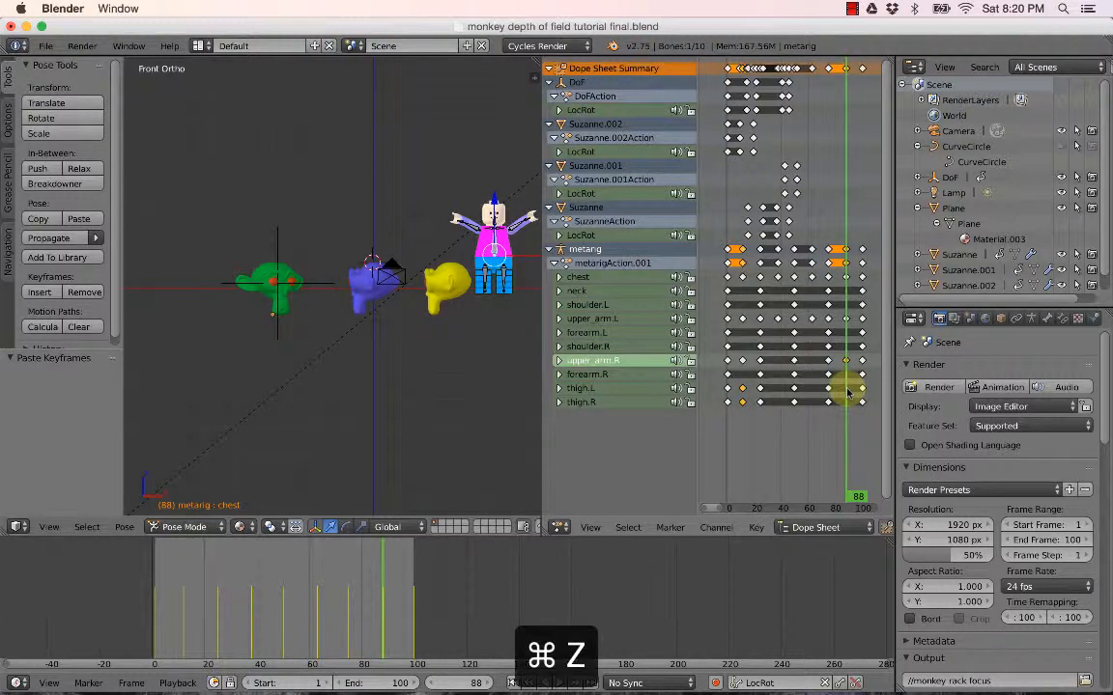
pyautogui.press('super+z')
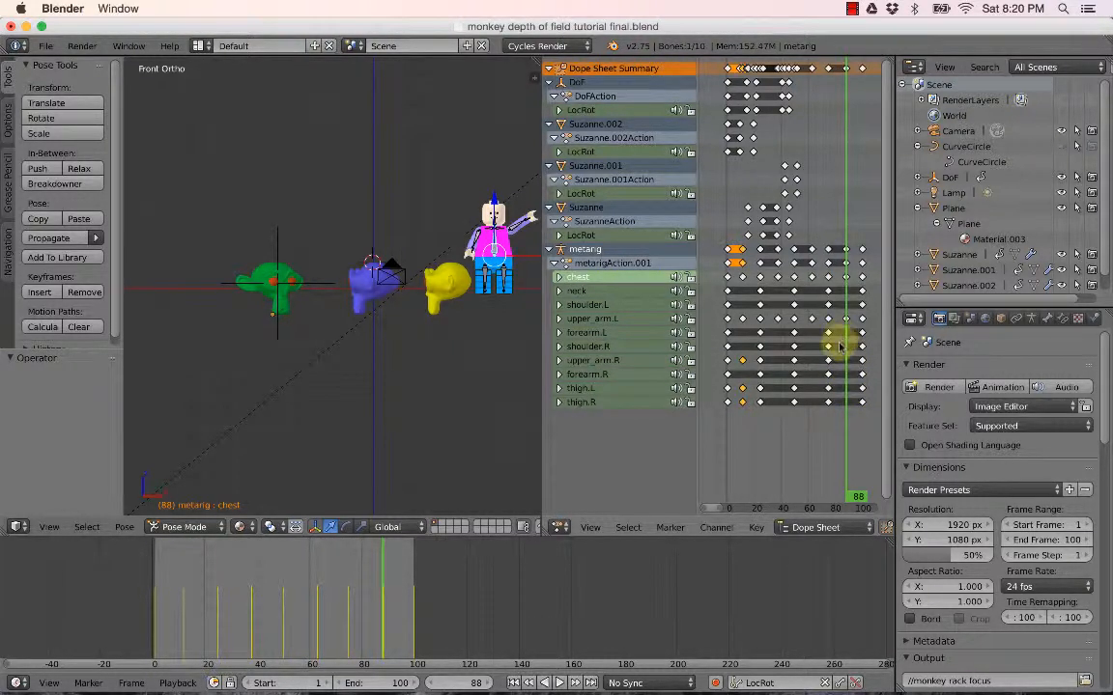
# Select only the upper_arm.R keyframe at frame 12, move the playhead to that frame, and copy the keyframe.
pyautogui.click(743, 363)
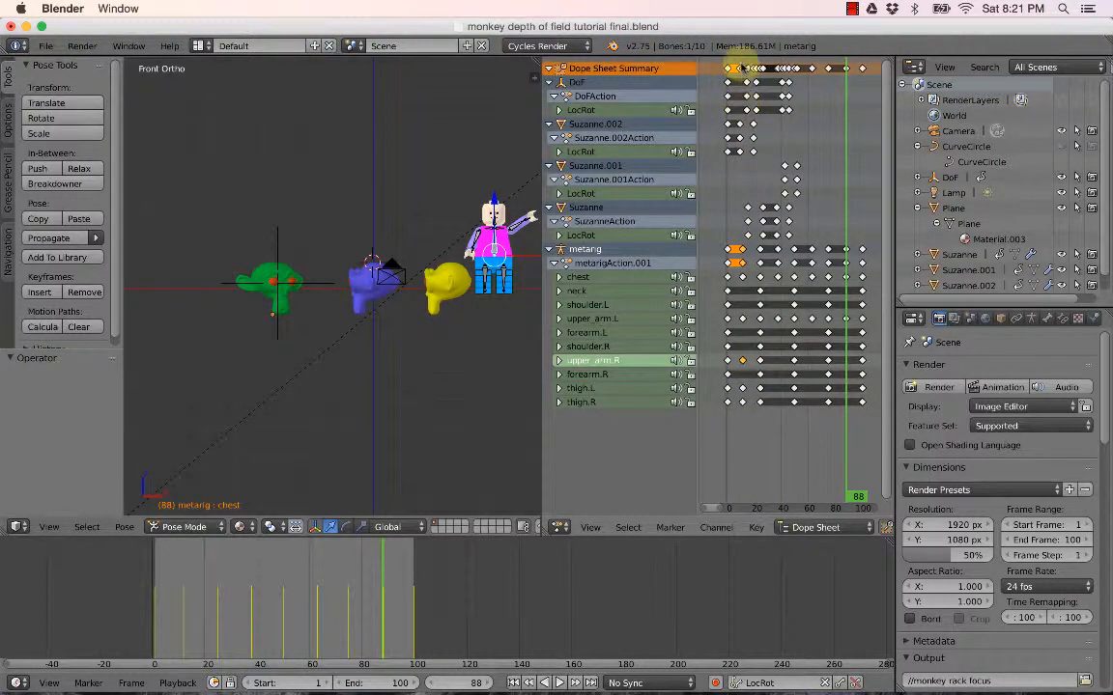
pyautogui.click(741, 276)
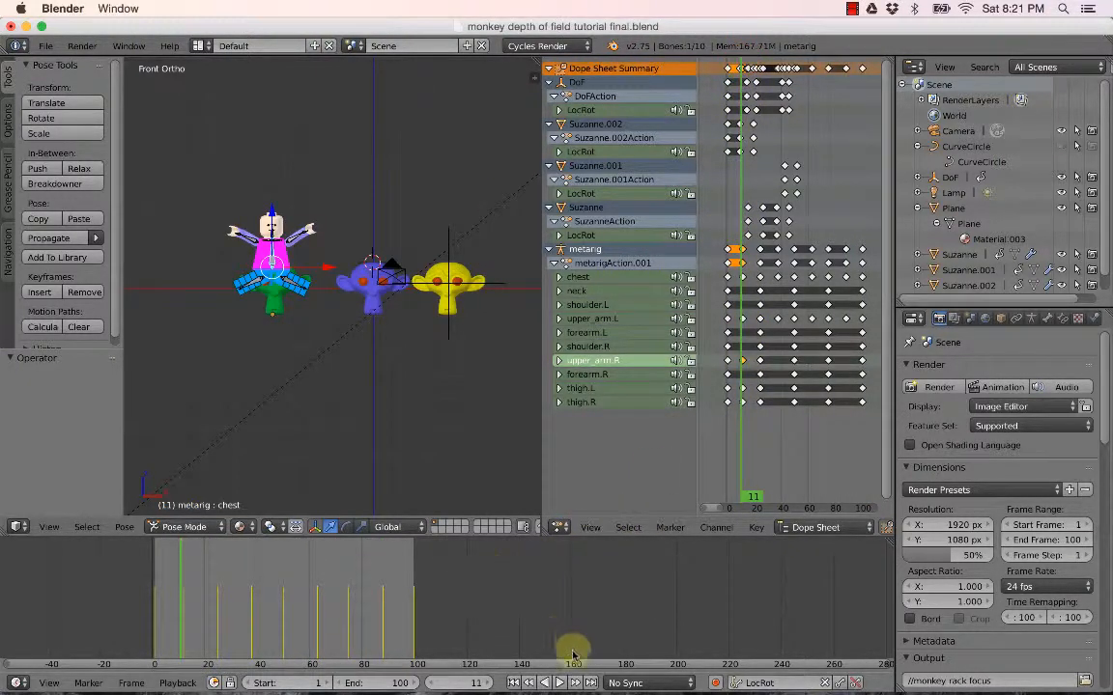
pyautogui.click(560, 682)
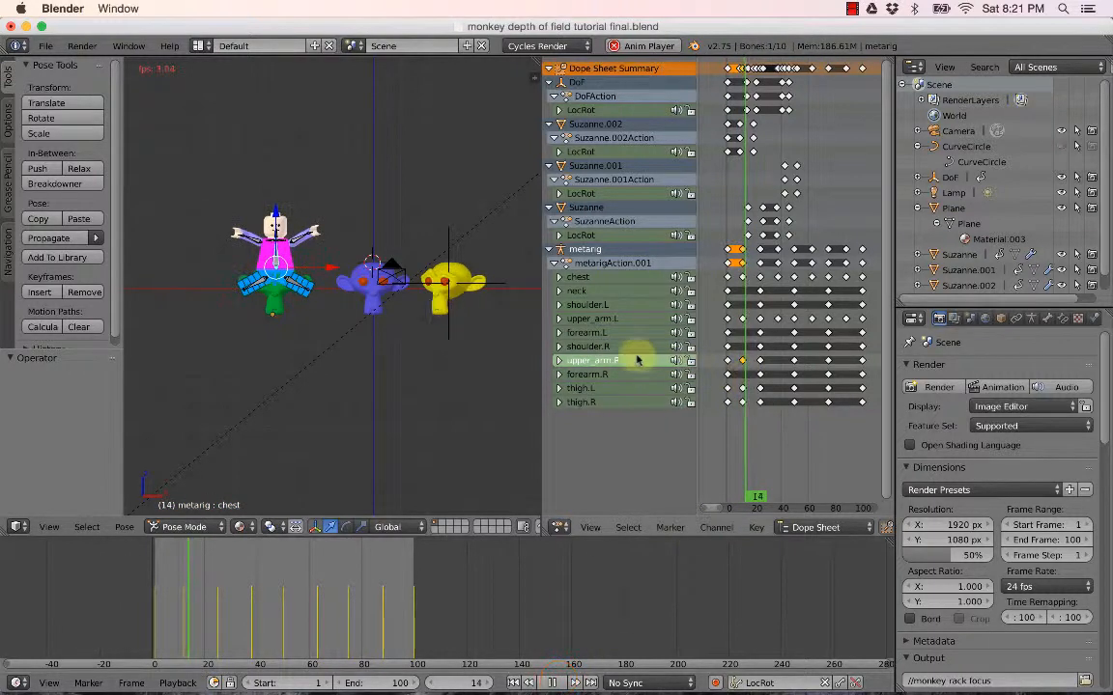
pyautogui.click(552, 683)
pyautogui.click(529, 683)
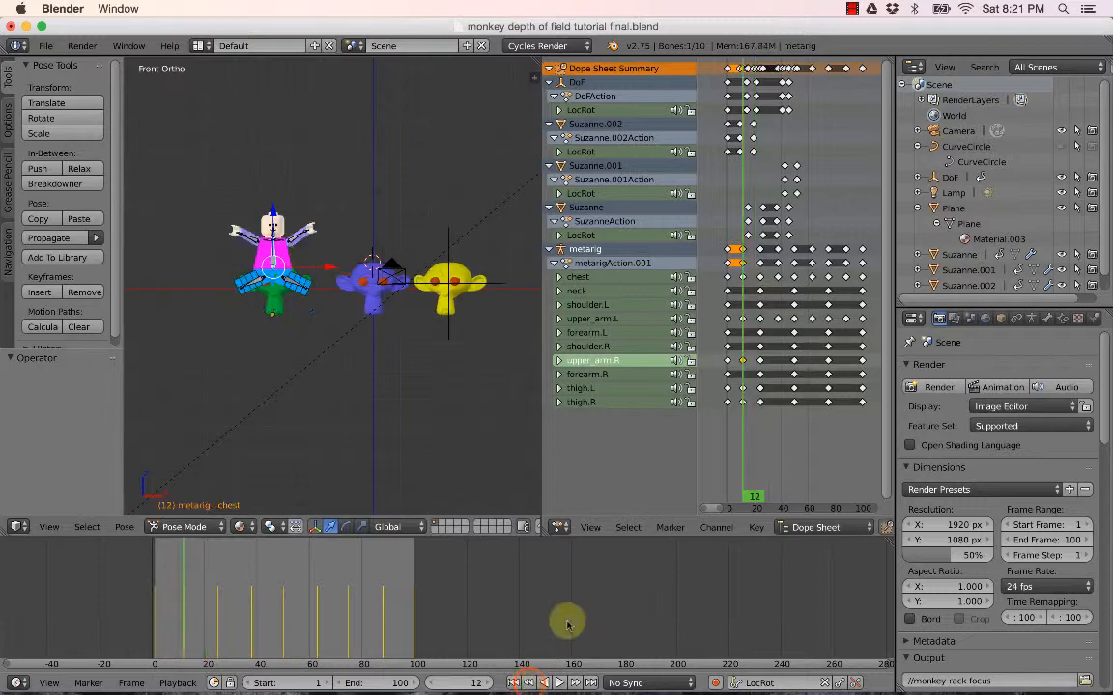
pyautogui.click(754, 527)
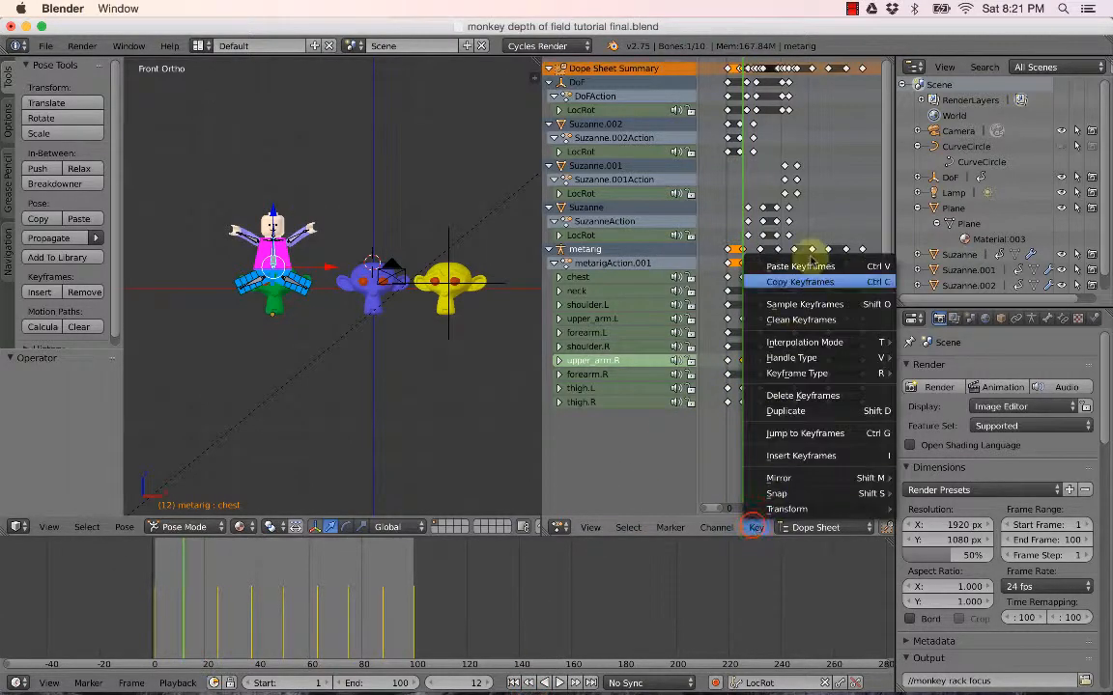
pyautogui.click(800, 281)
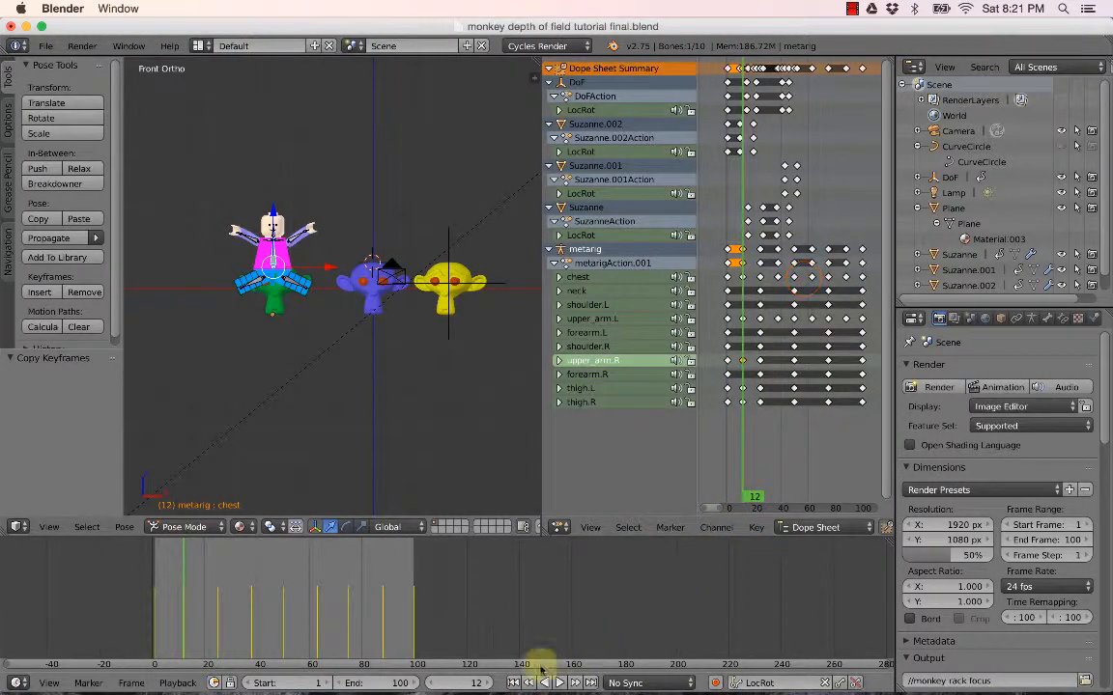
# Paste the copied upper_arm.R keyframe at frame 38.
pyautogui.click(575, 683)
pyautogui.click(575, 683)
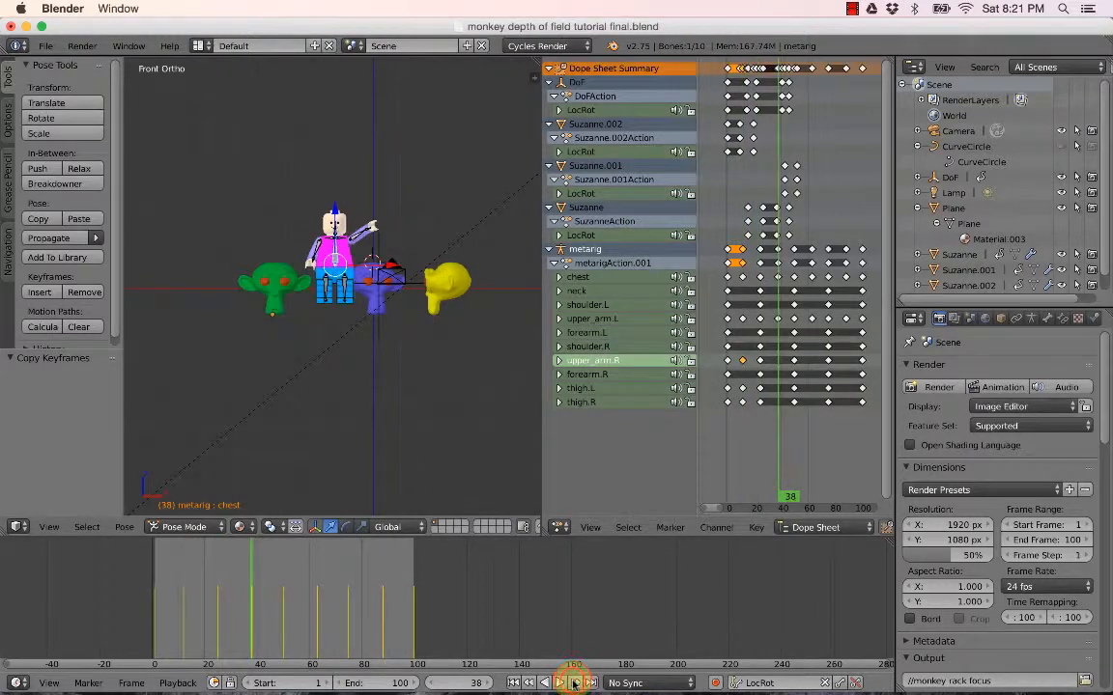
pyautogui.click(758, 528)
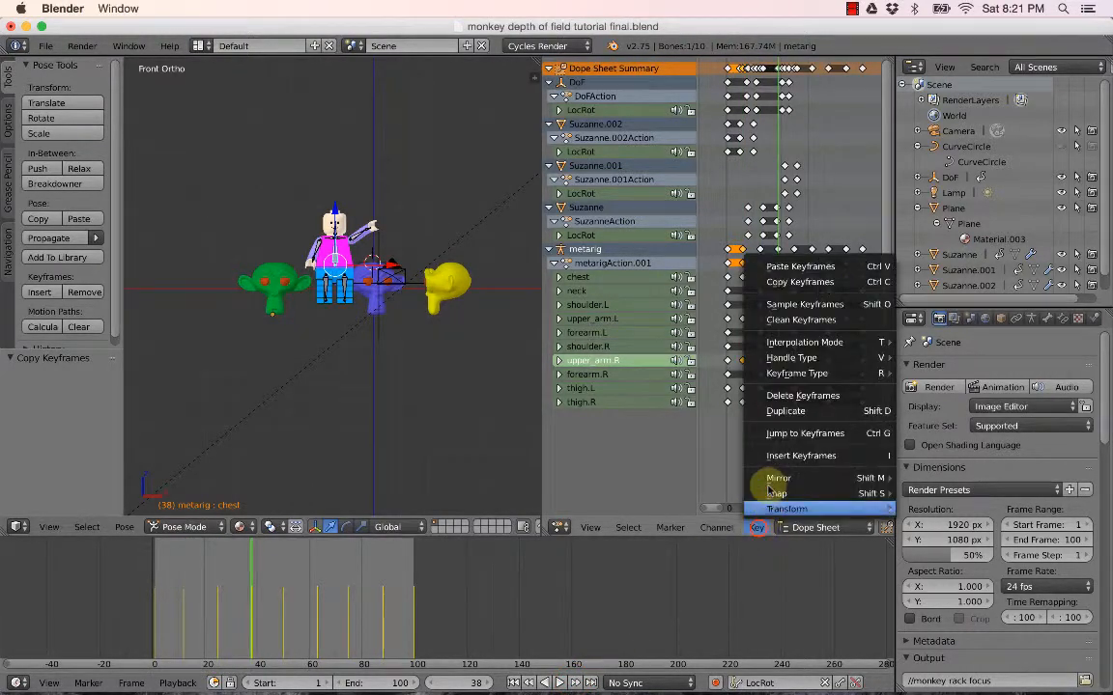
pyautogui.click(808, 269)
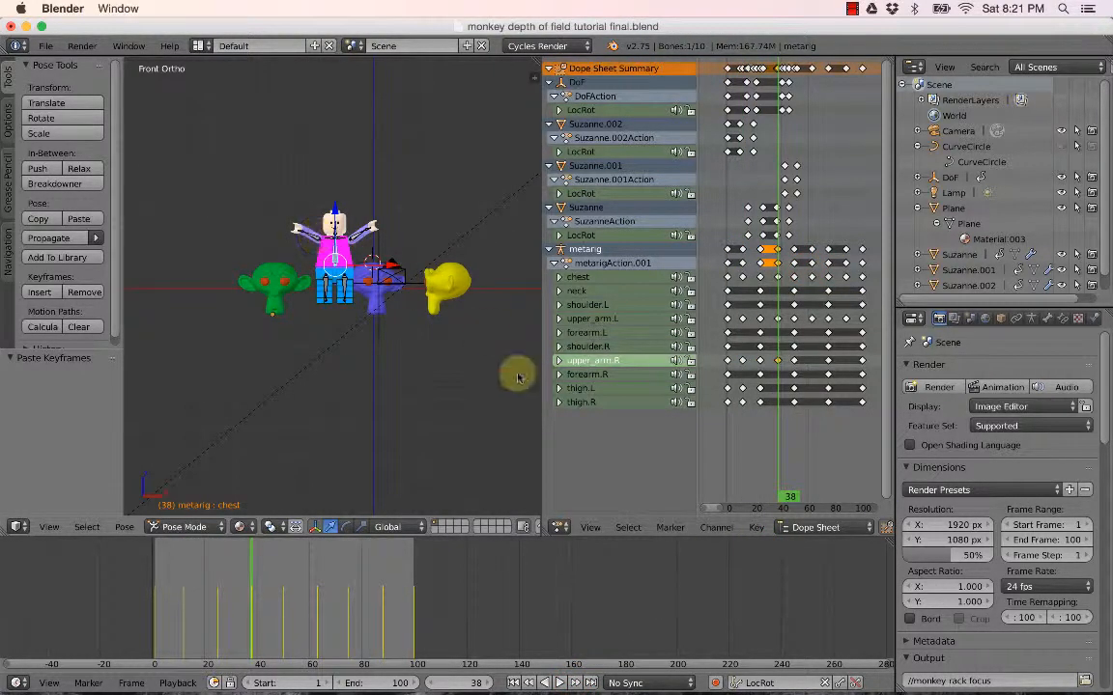
# Paste the copied upper_arm.R keyframe at frame 63.
pyautogui.click(575, 683)
pyautogui.click(756, 527)
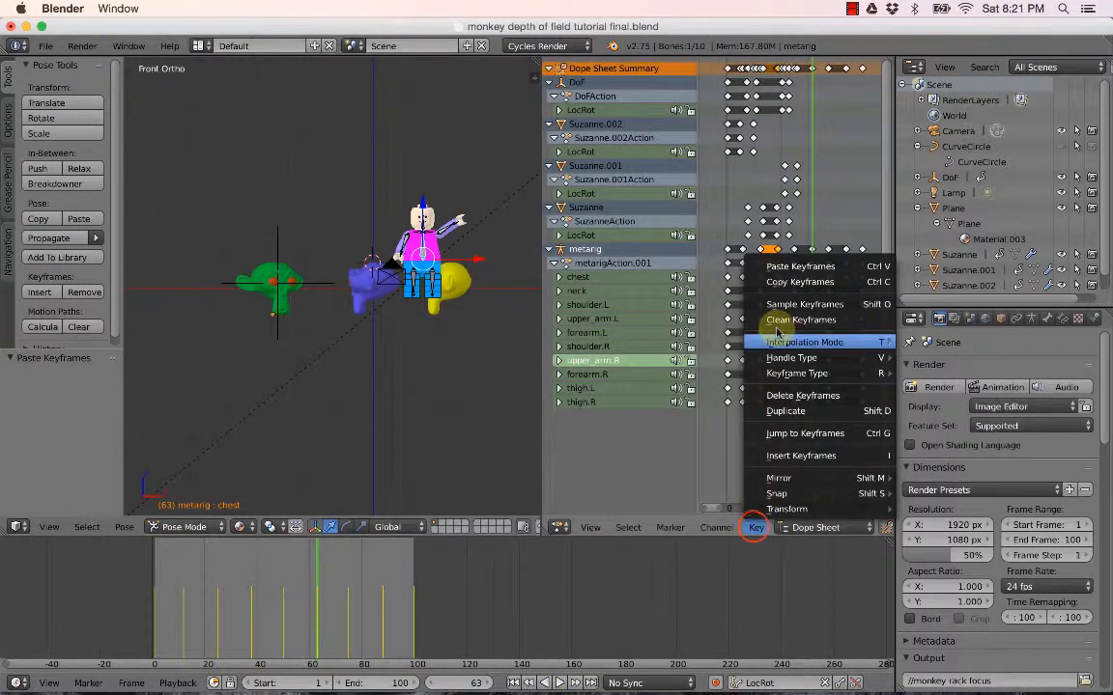
pyautogui.click(781, 265)
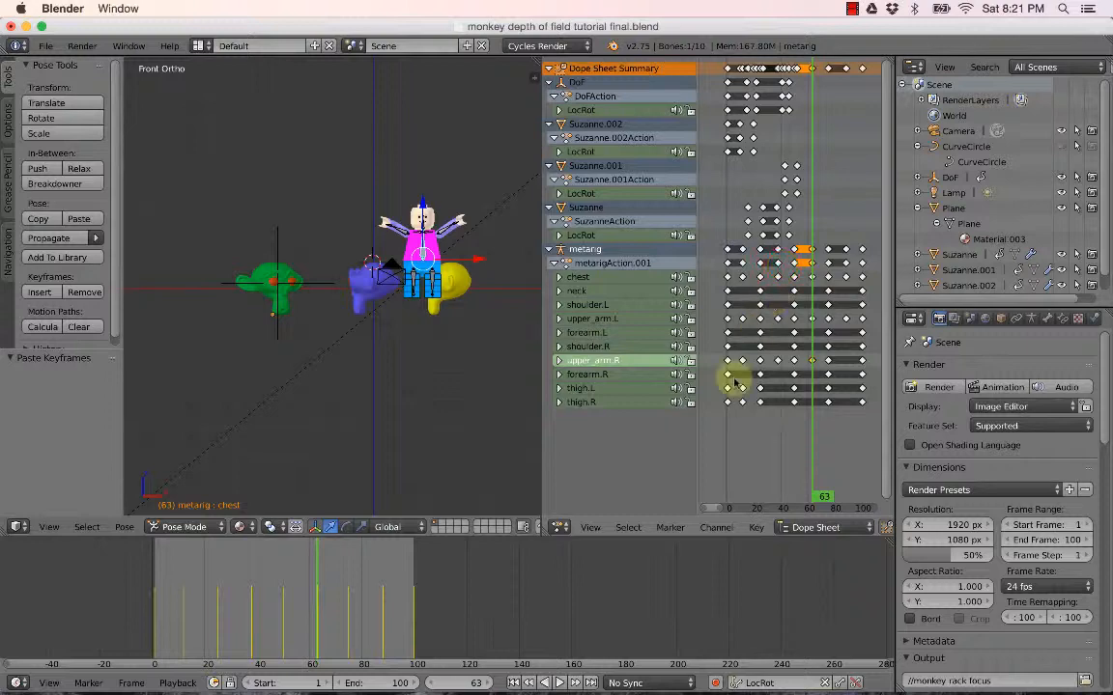
# Paste the copied upper_arm.R keyframe at frame 88.
pyautogui.click(574, 683)
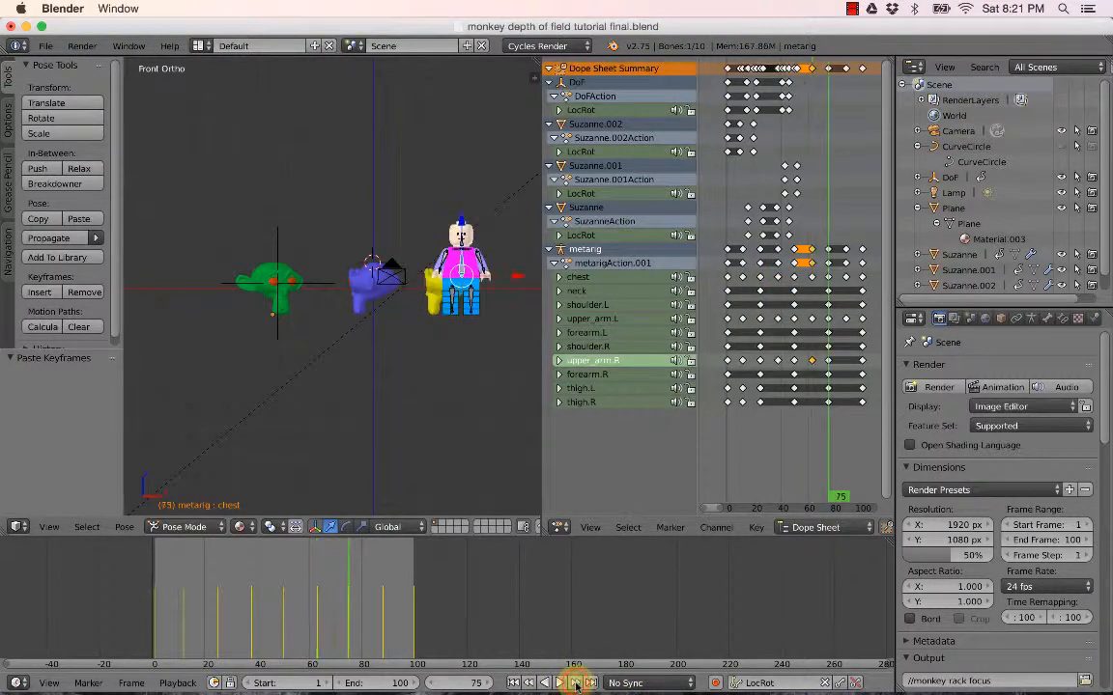
pyautogui.click(754, 527)
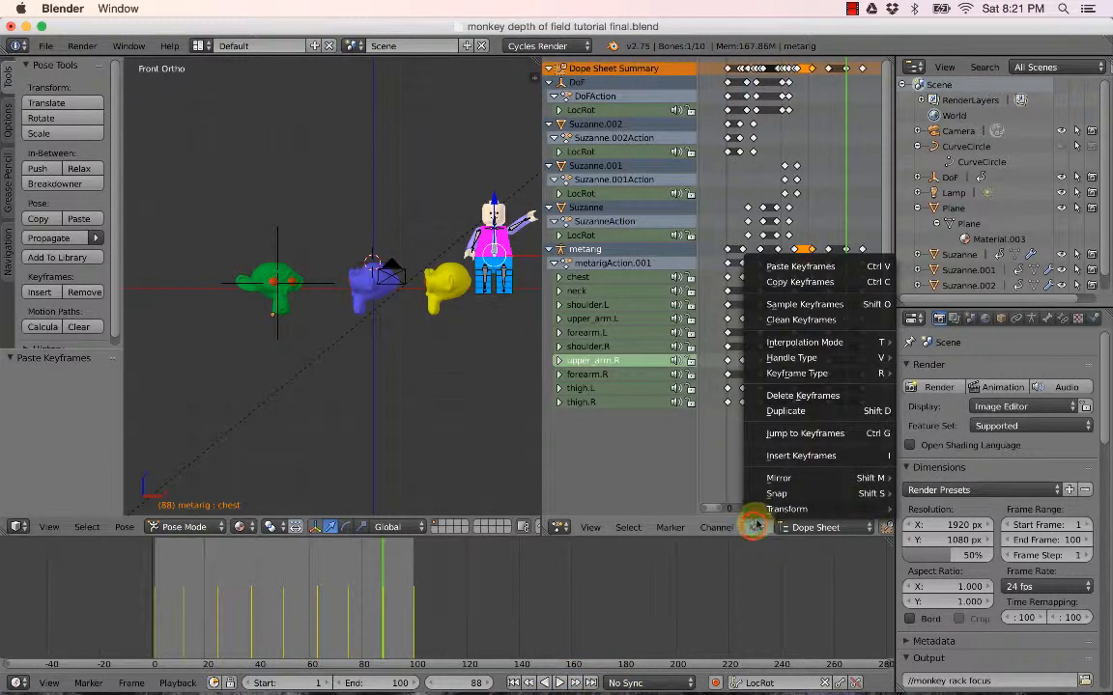
pyautogui.click(780, 269)
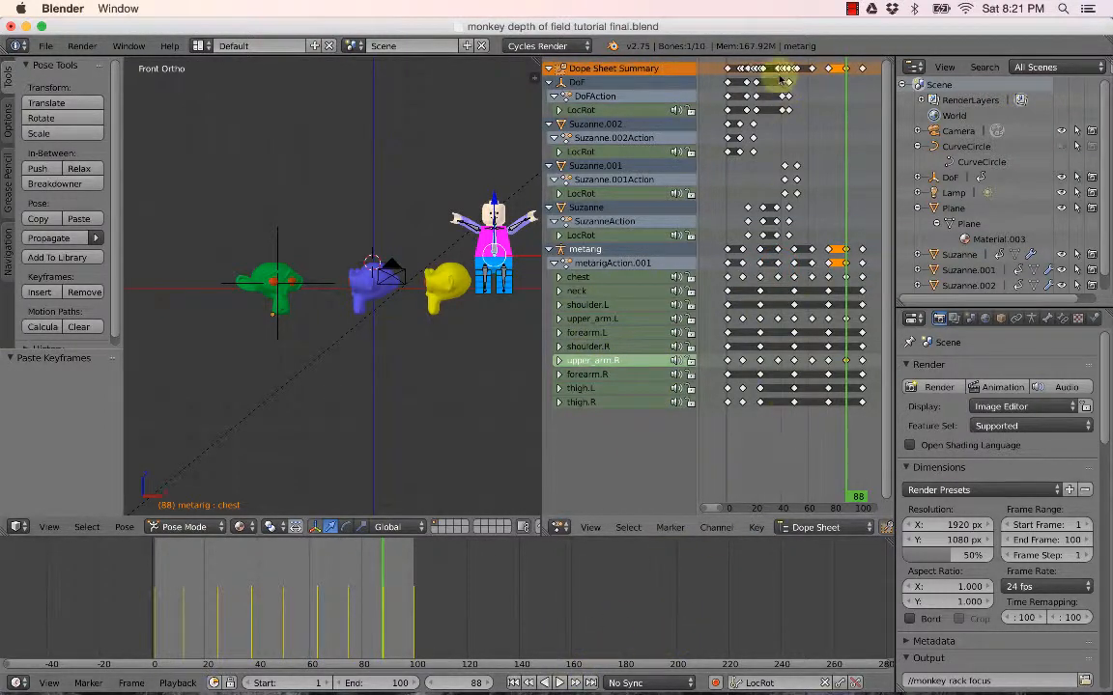
# Copy only the thigh.L keyframe from frame 12 and paste it at frame 88.
pyautogui.click(742, 388)
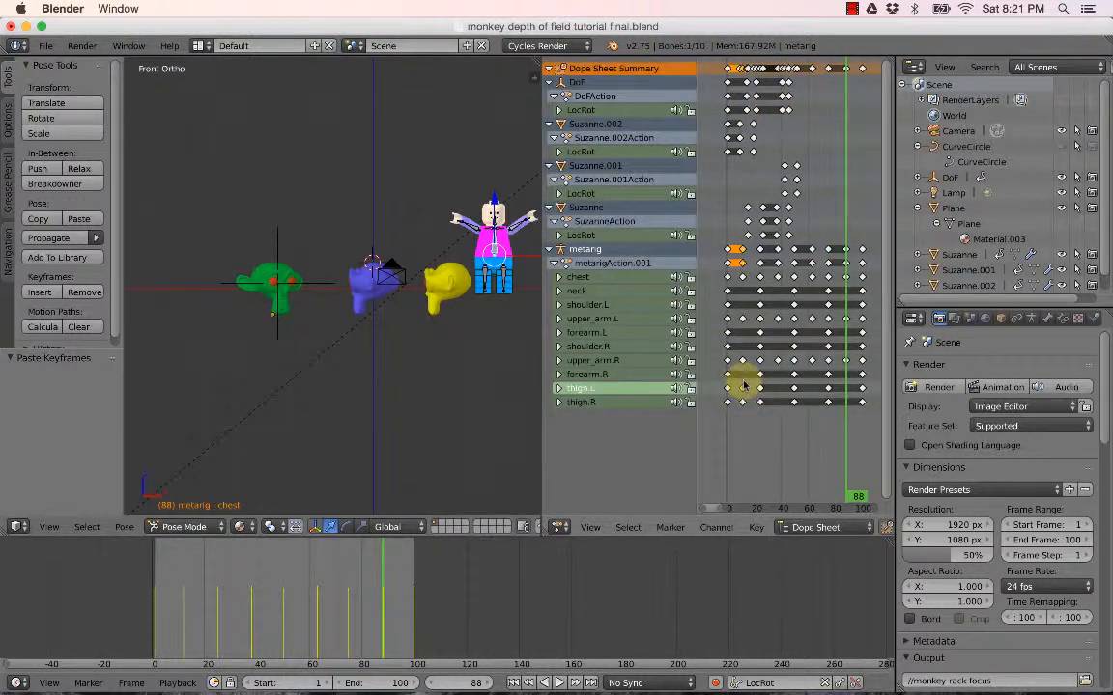
pyautogui.click(757, 529)
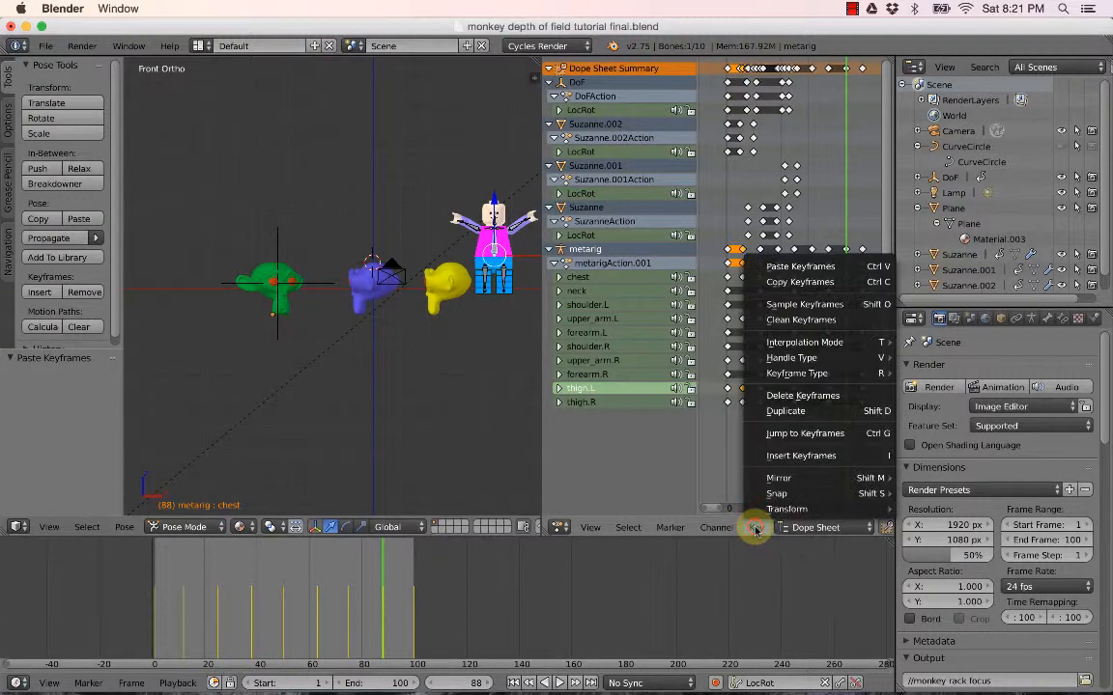
pyautogui.click(790, 286)
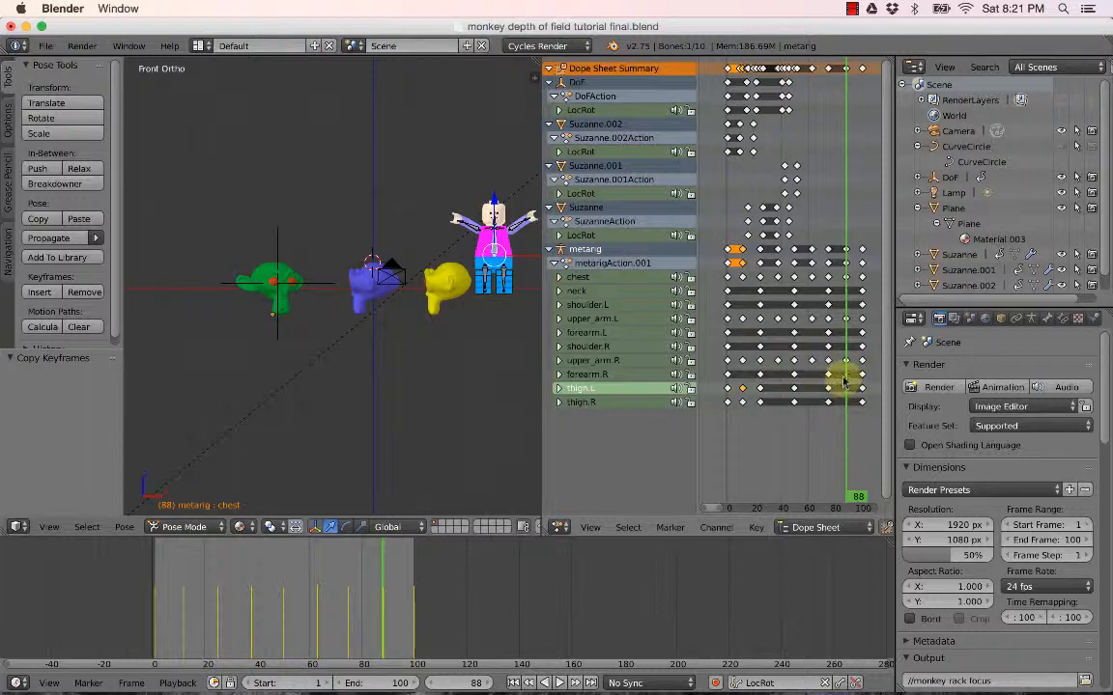
pyautogui.click(757, 527)
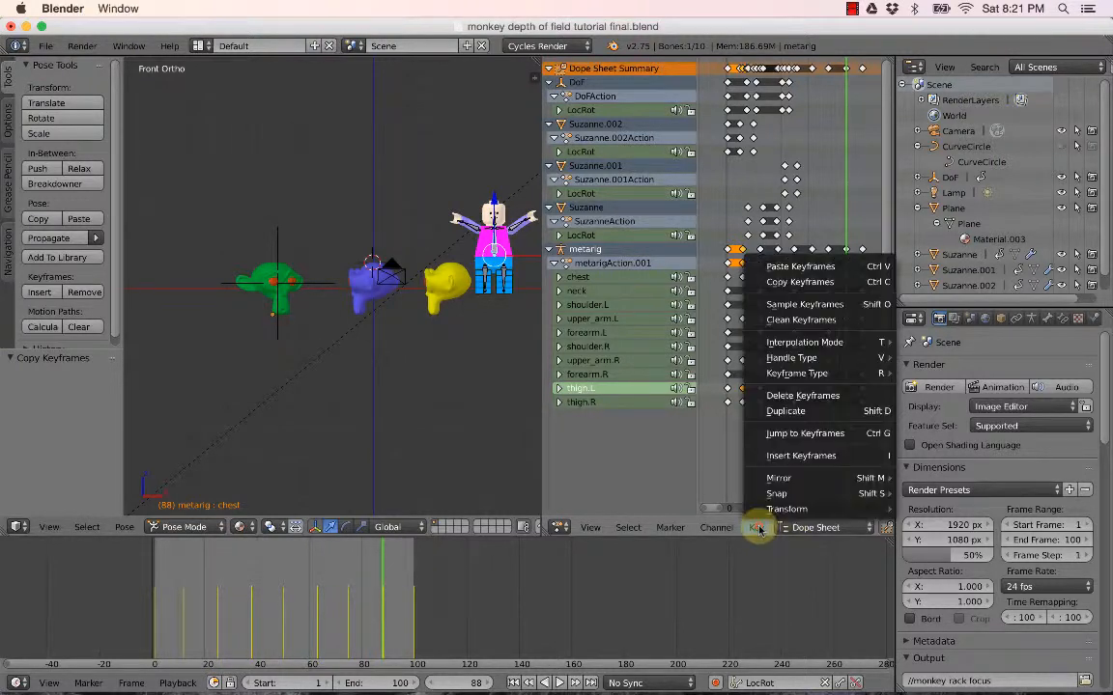
pyautogui.click(782, 269)
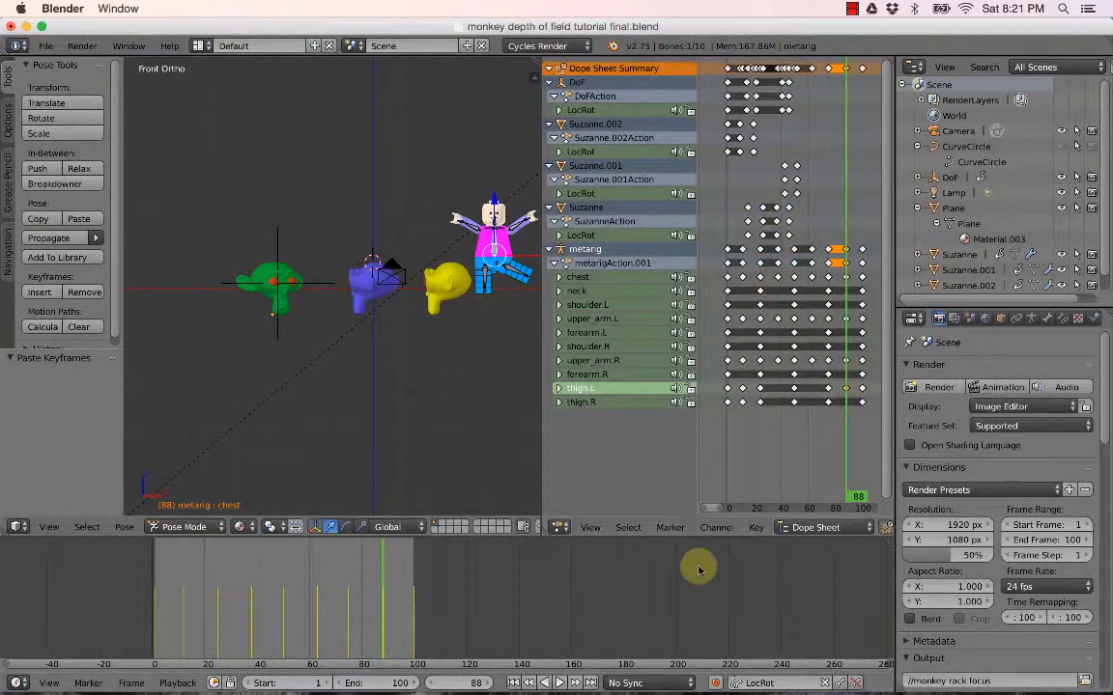
# Paste the copied thigh.L keyframe at frame 63.
pyautogui.click(530, 683)
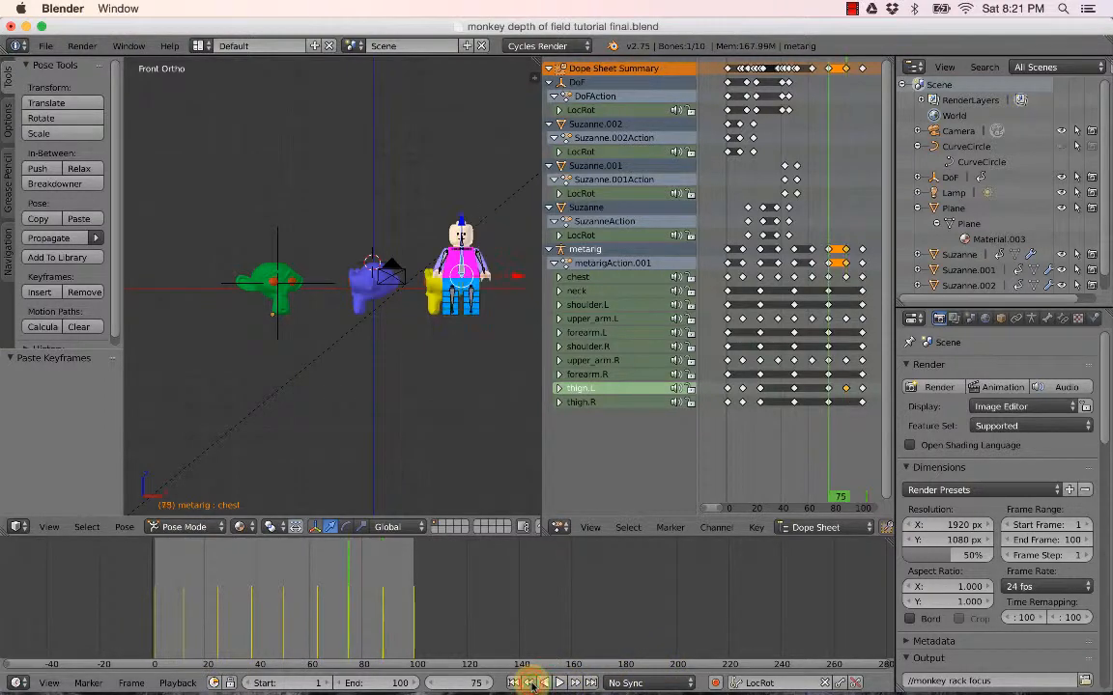
pyautogui.click(530, 683)
pyautogui.click(756, 527)
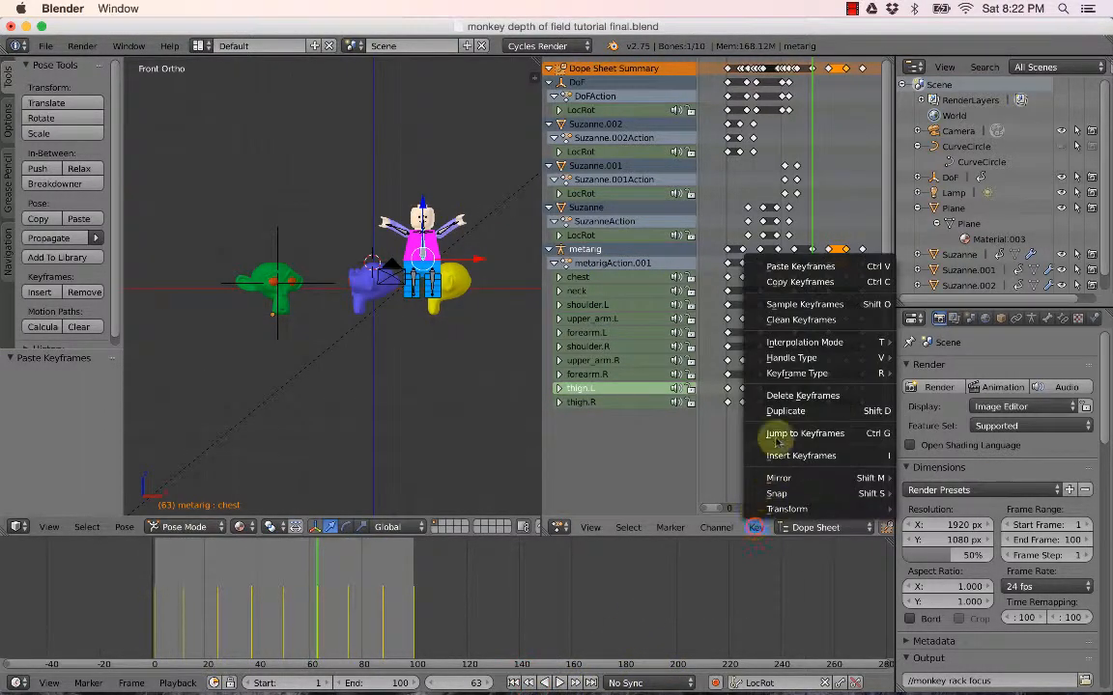
pyautogui.click(780, 266)
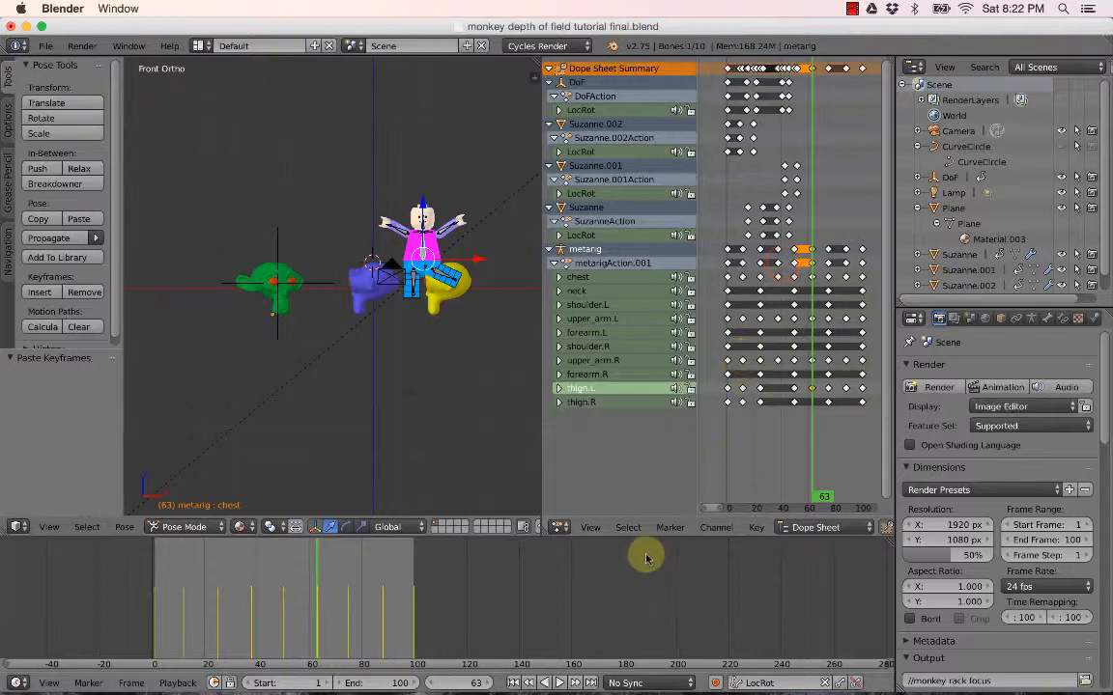
# Paste the copied thigh.L keyframe at frame 38.
pyautogui.click(530, 683)
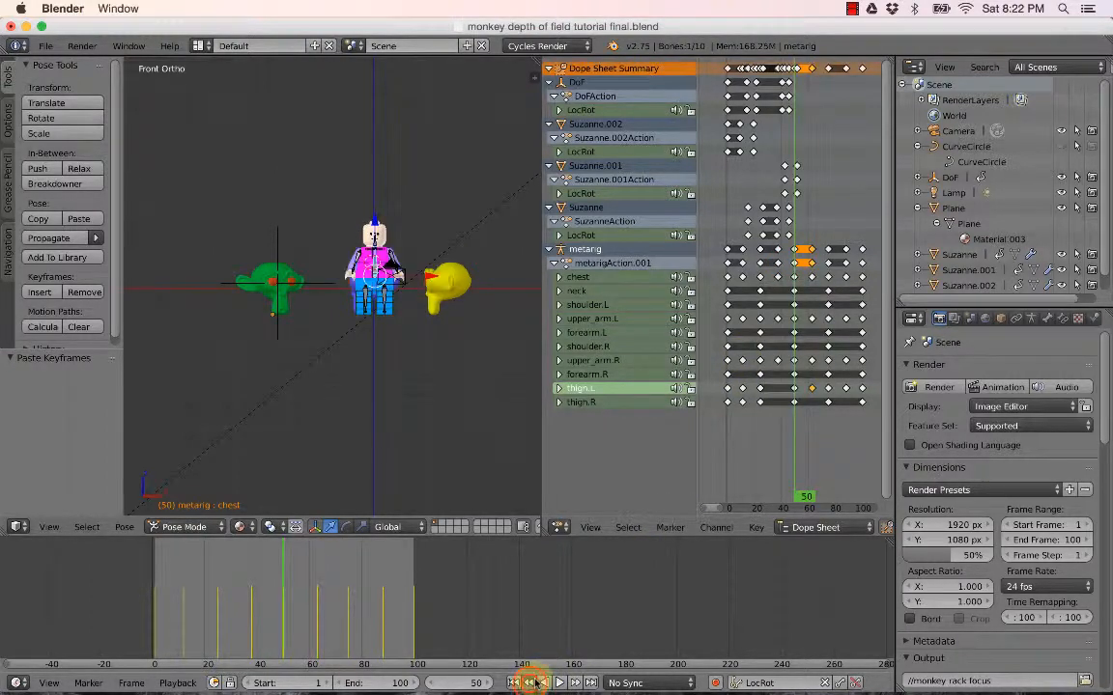
pyautogui.click(530, 683)
pyautogui.click(756, 527)
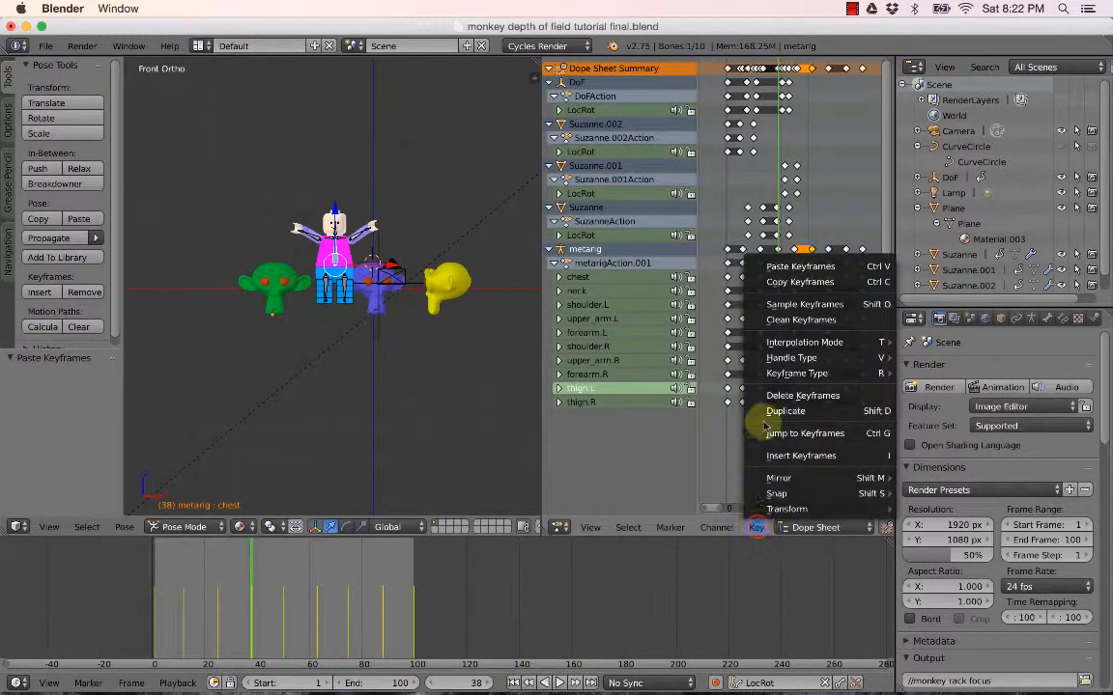
pyautogui.click(780, 266)
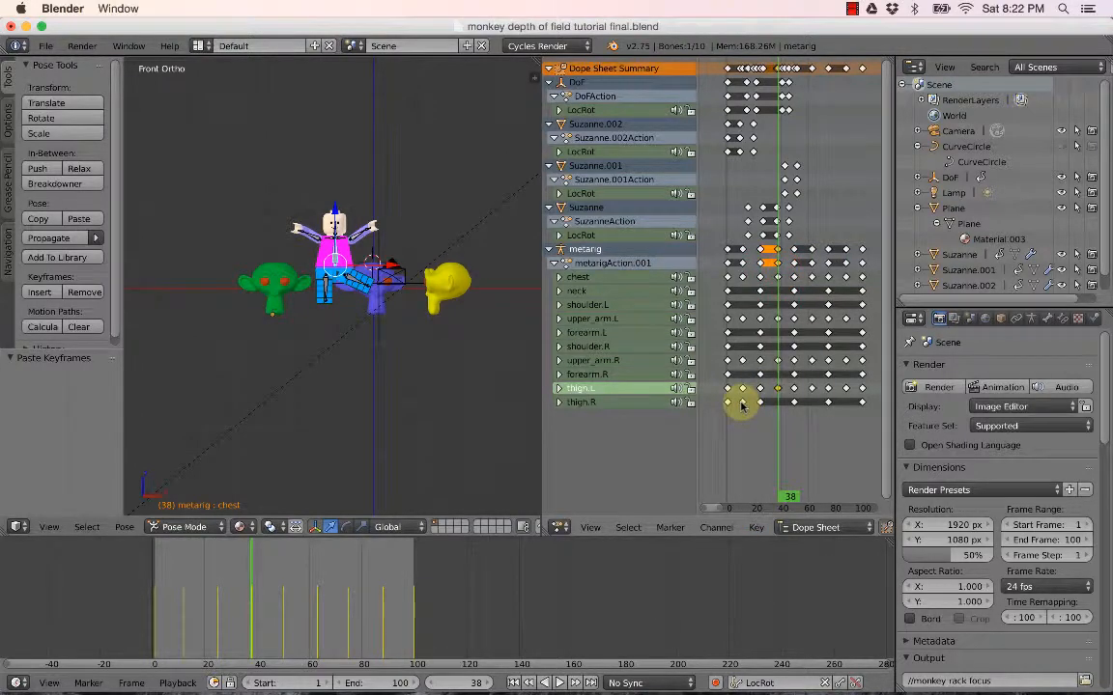
# Copy only the thigh.R keyframe from frame 12 and paste it at frame 38.
pyautogui.click(742, 403)
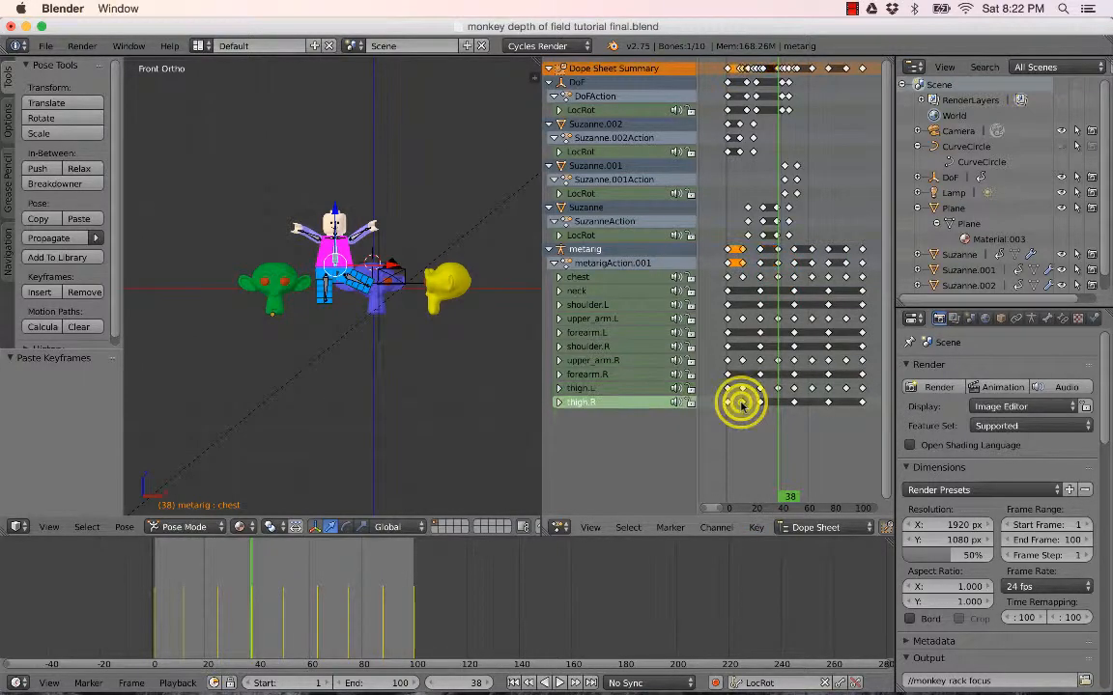
pyautogui.click(757, 528)
pyautogui.click(784, 283)
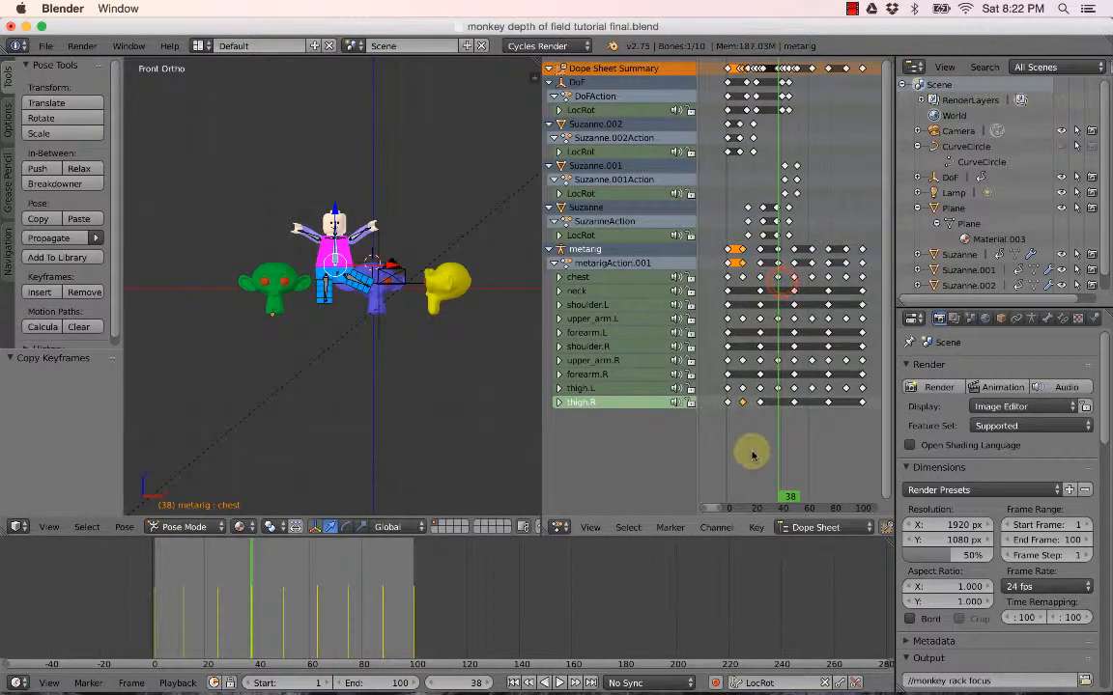
pyautogui.click(575, 684)
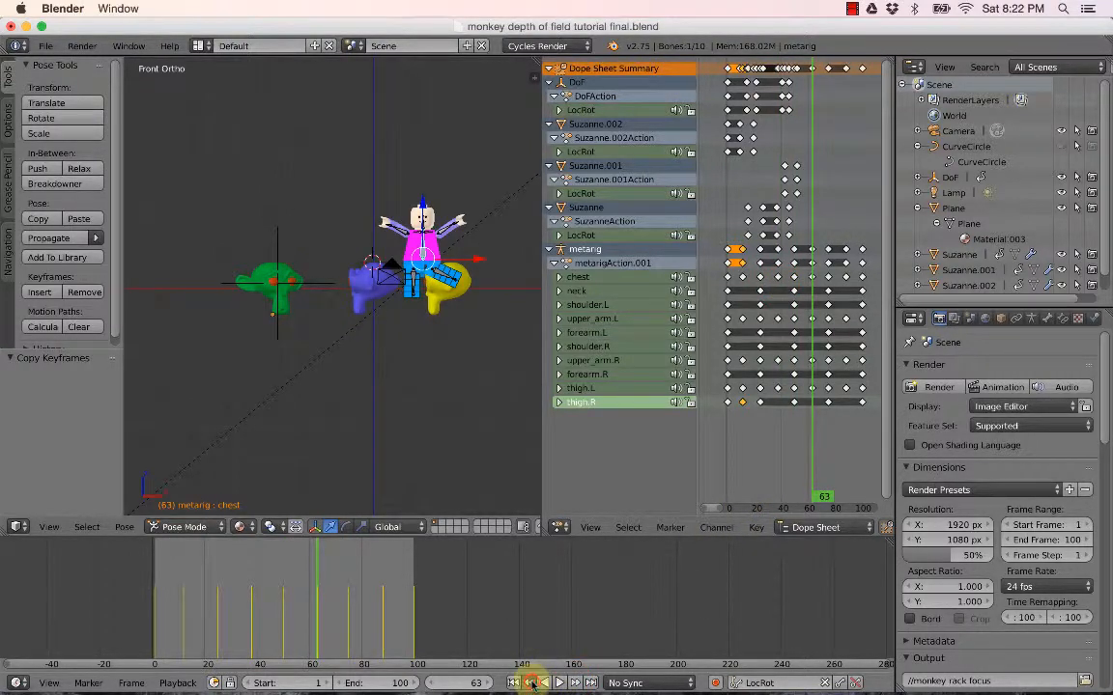
pyautogui.click(531, 684)
pyautogui.click(531, 683)
pyautogui.click(759, 528)
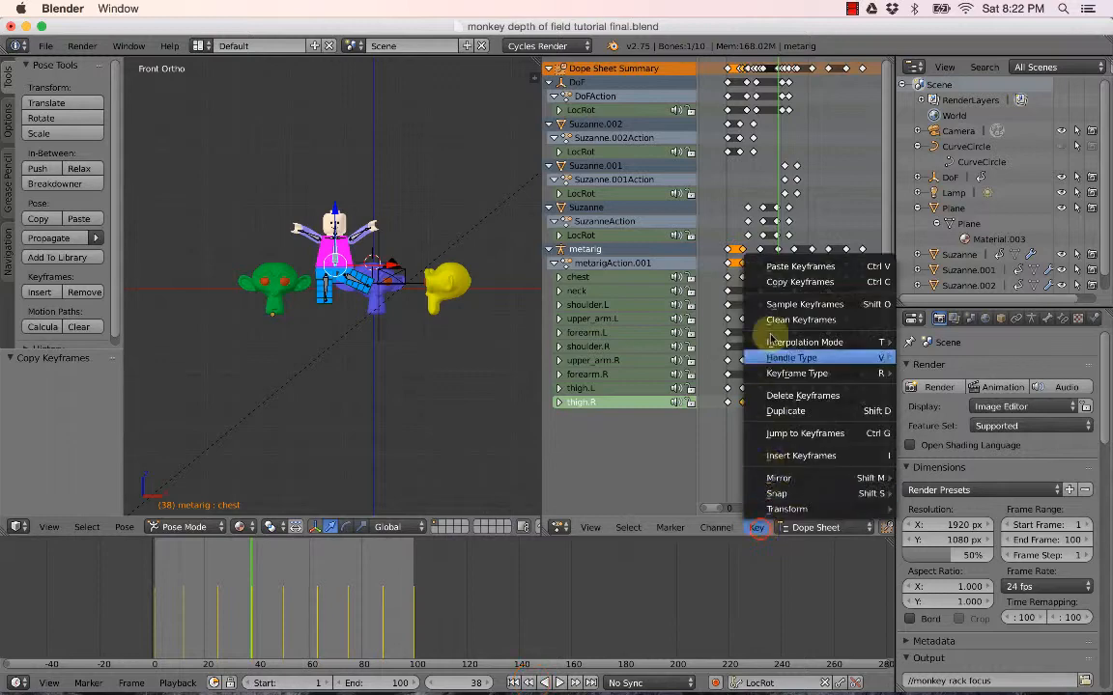
pyautogui.click(778, 267)
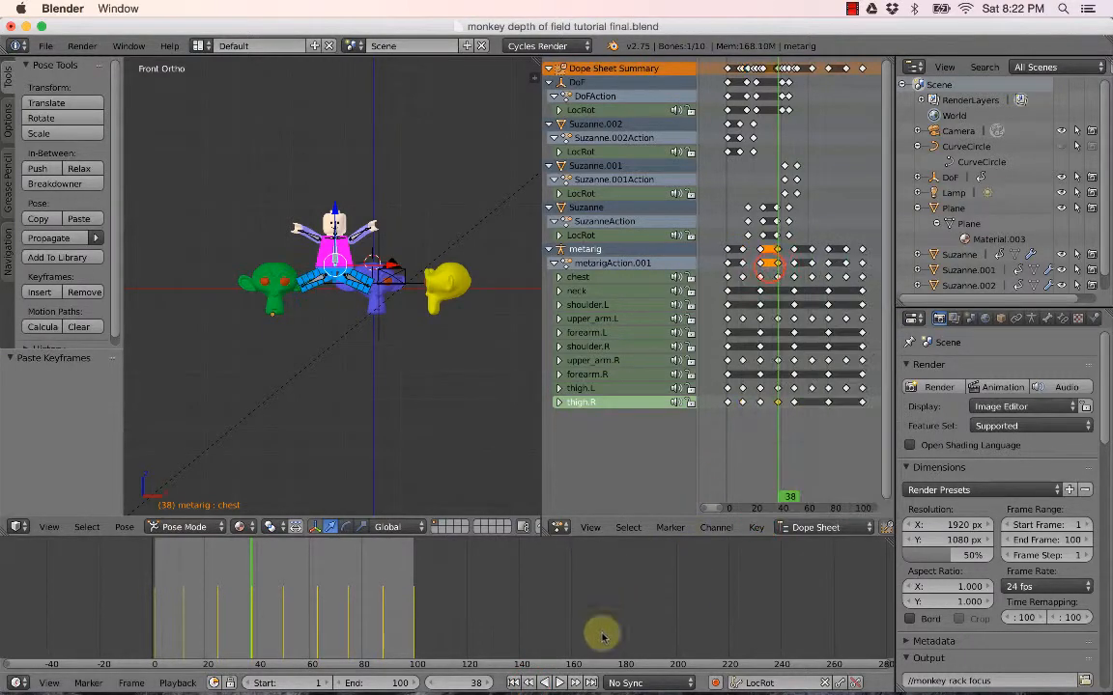
# Paste the copied thigh.R keyframe at frame 63.
pyautogui.click(575, 684)
pyautogui.click(756, 528)
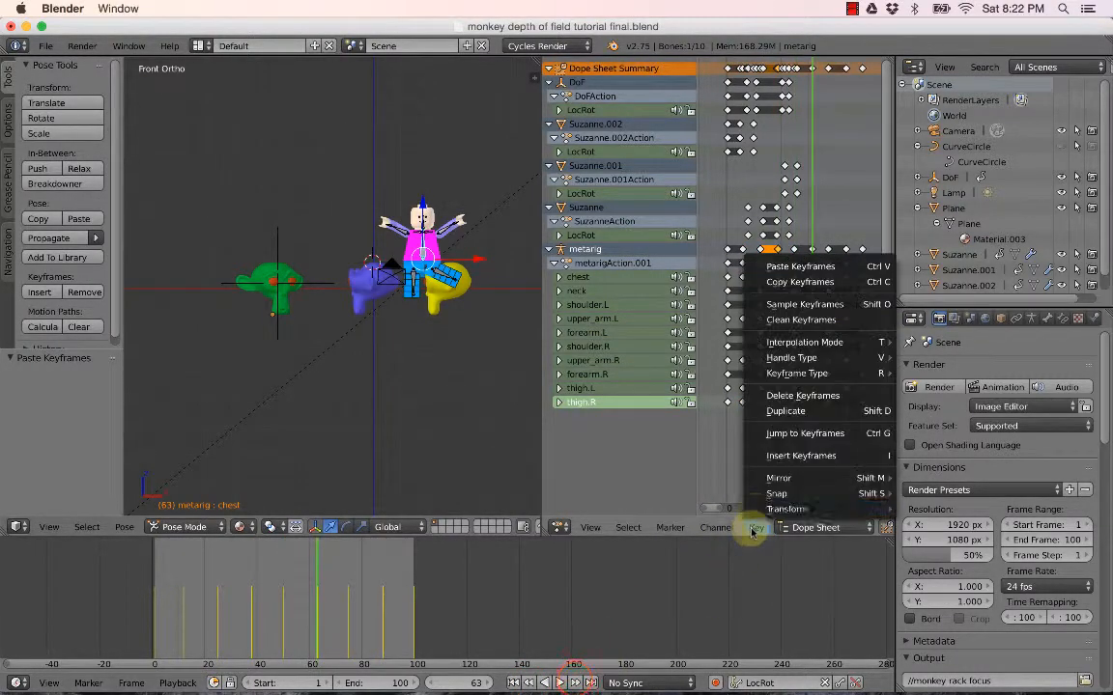
pyautogui.click(780, 270)
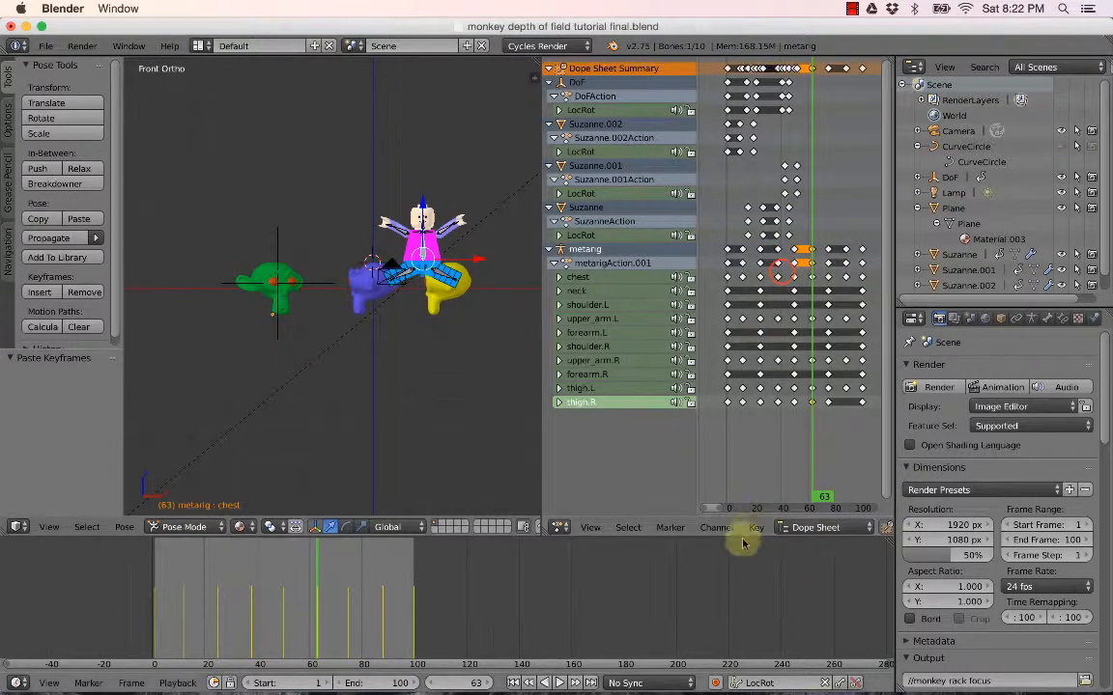
# Paste the copied thigh.R keyframe at frame 88.
pyautogui.click(574, 684)
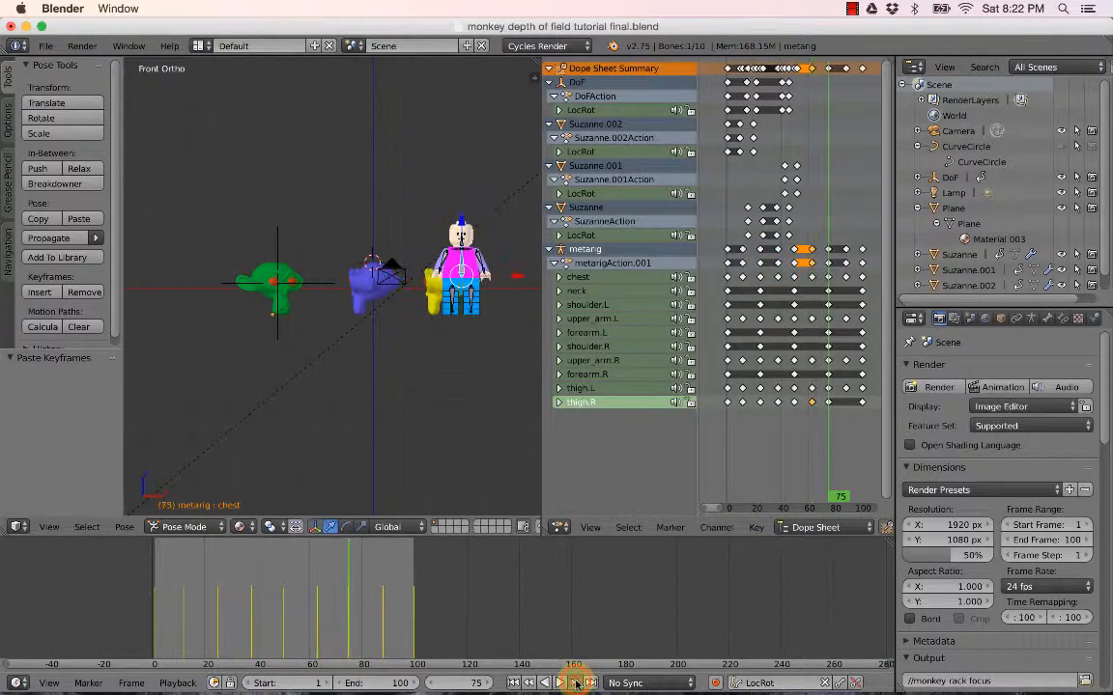
pyautogui.click(575, 684)
pyautogui.click(756, 529)
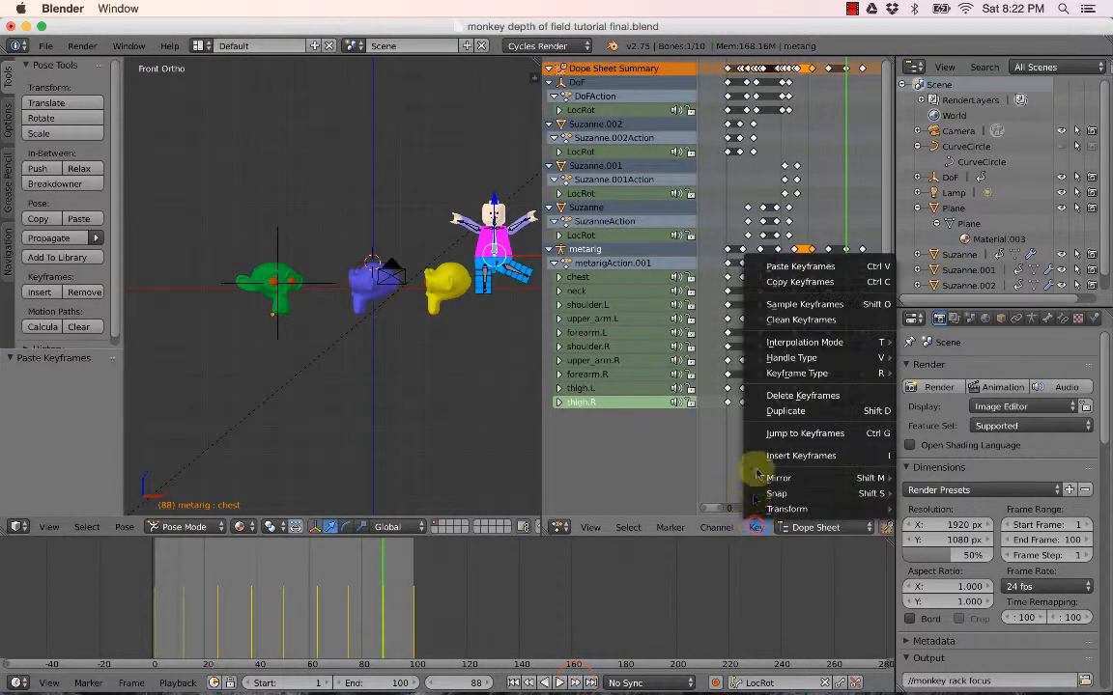
pyautogui.click(782, 267)
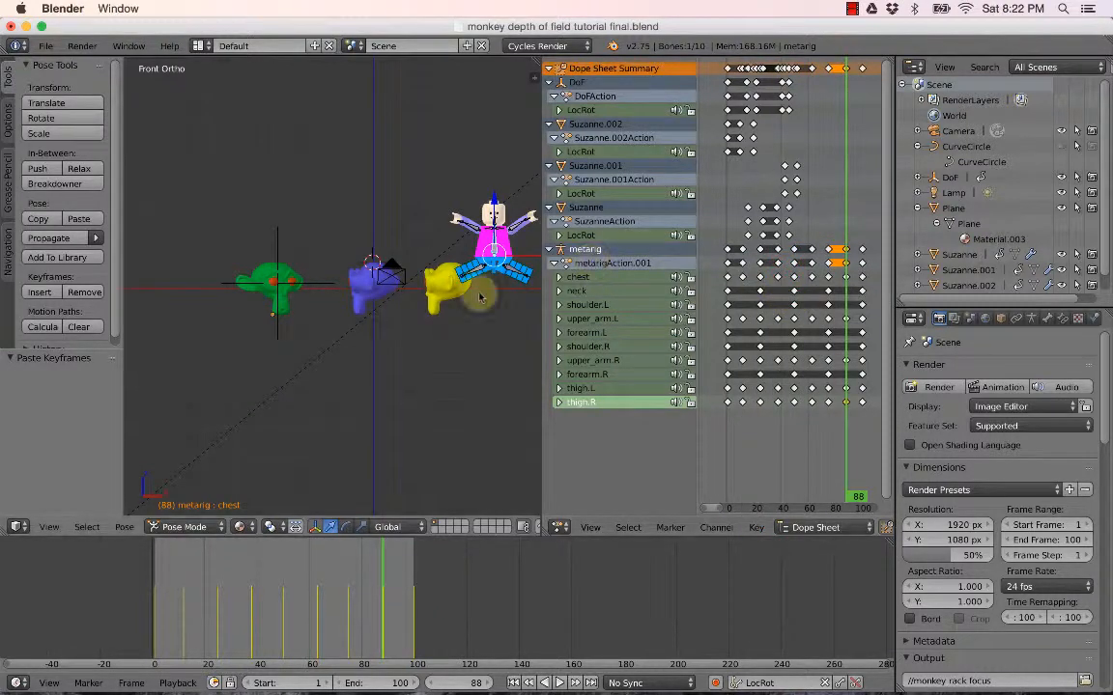
# Scrub to the end of the animation, switch to the camera view, and play the hops back from frame 1.
pyautogui.moveTo(372, 592); pyautogui.dragTo(413, 580)
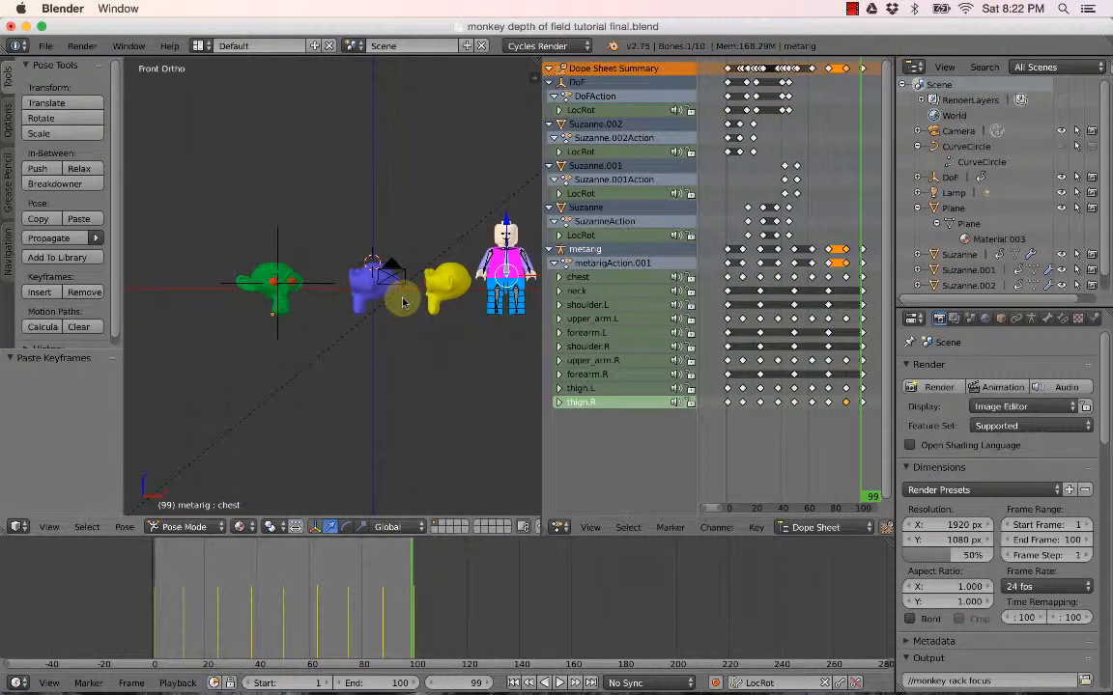
pyautogui.press('KP_0')
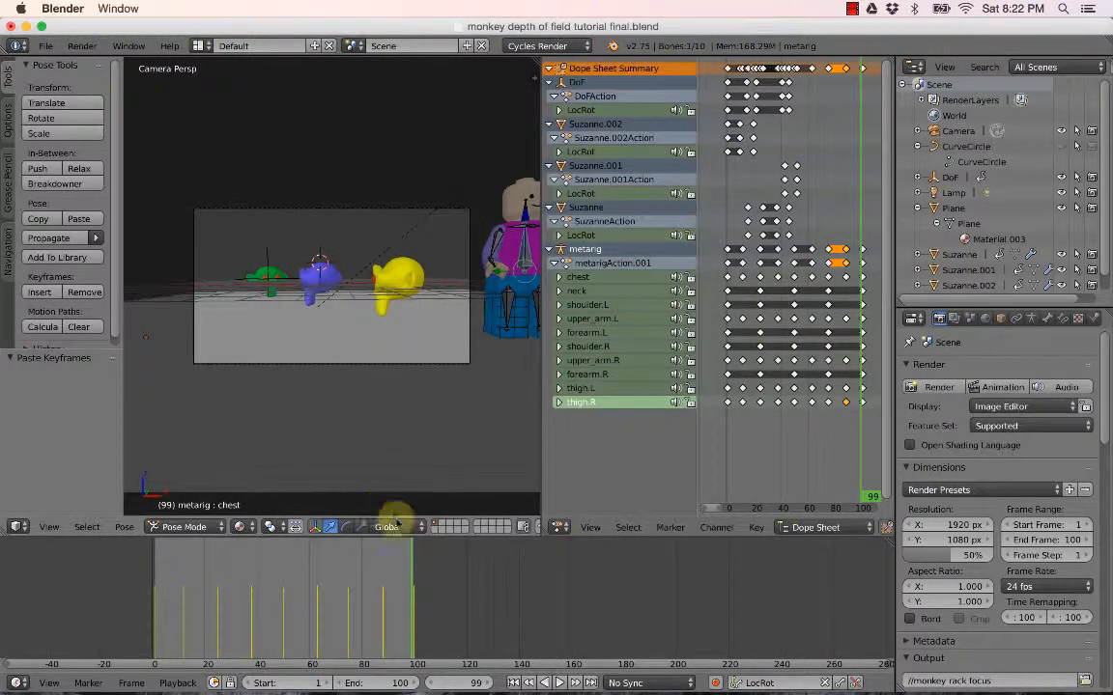
pyautogui.click(514, 683)
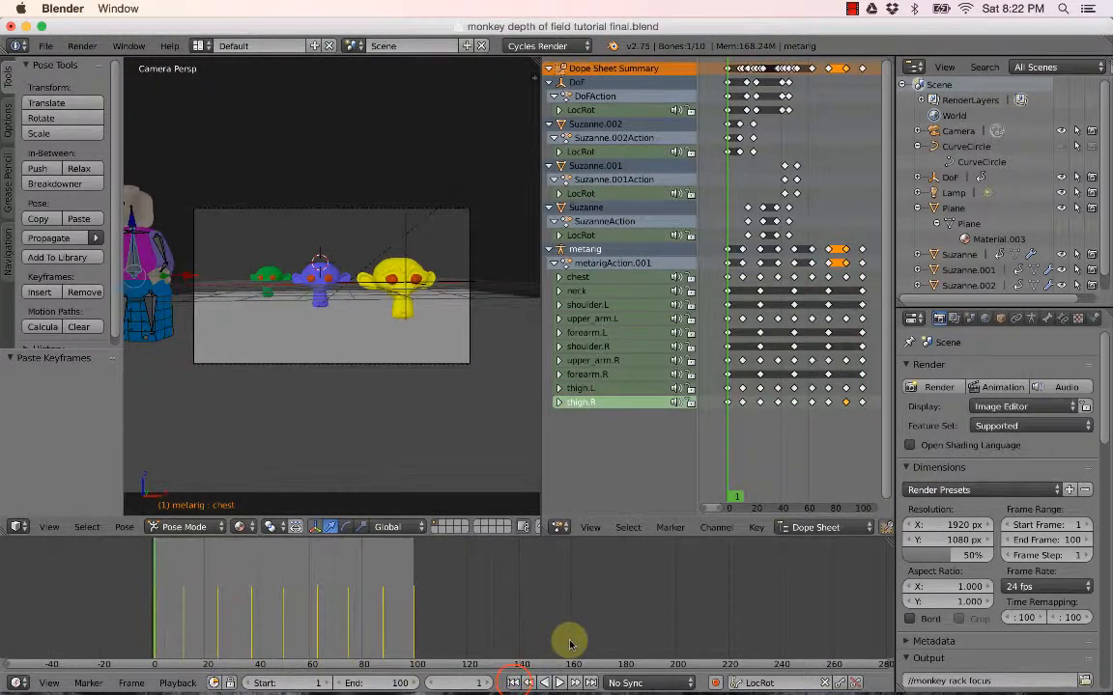
pyautogui.click(561, 683)
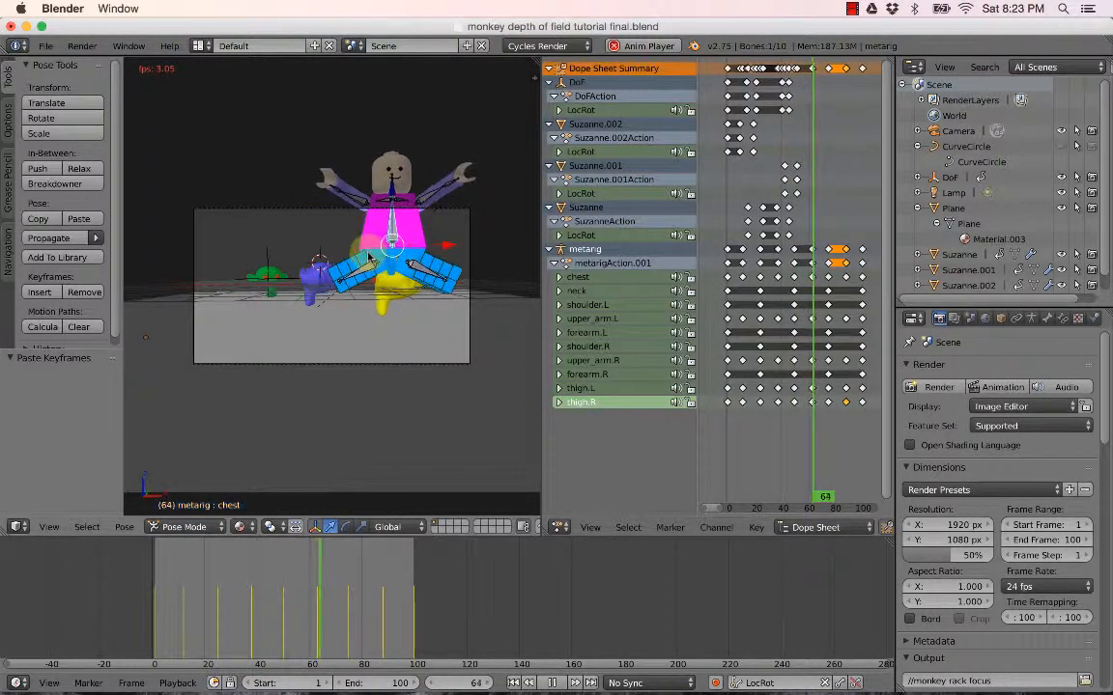
pyautogui.click(551, 683)
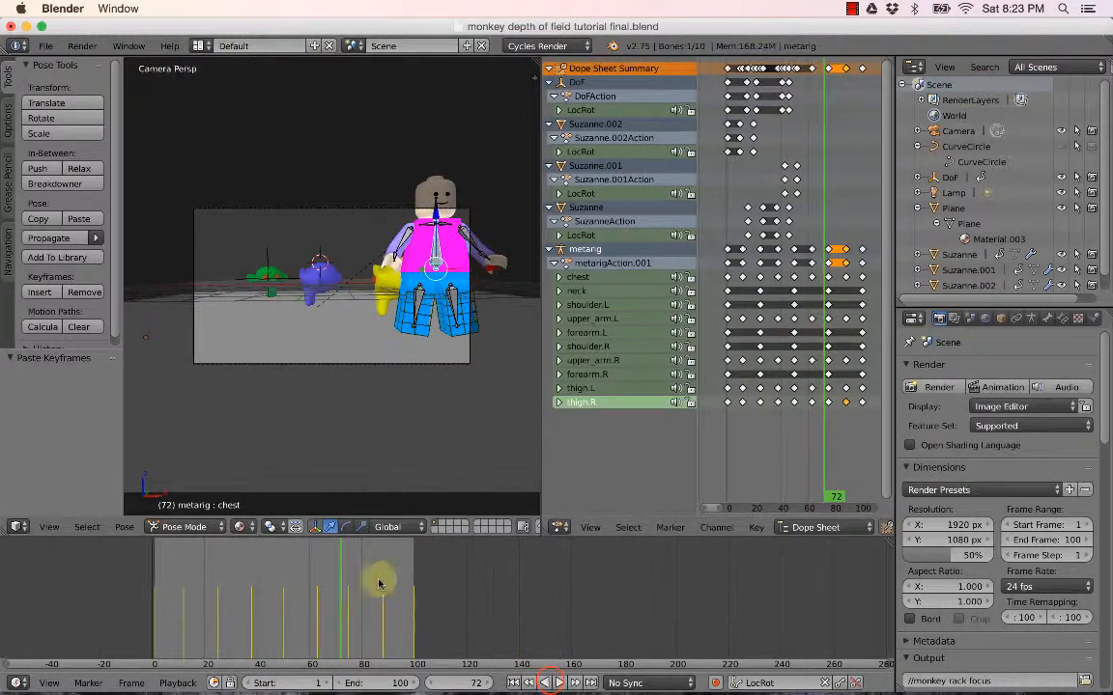
# Go to frame 50 and select the camera instead of the armature.
pyautogui.click(259, 589)
pyautogui.click(283, 600)
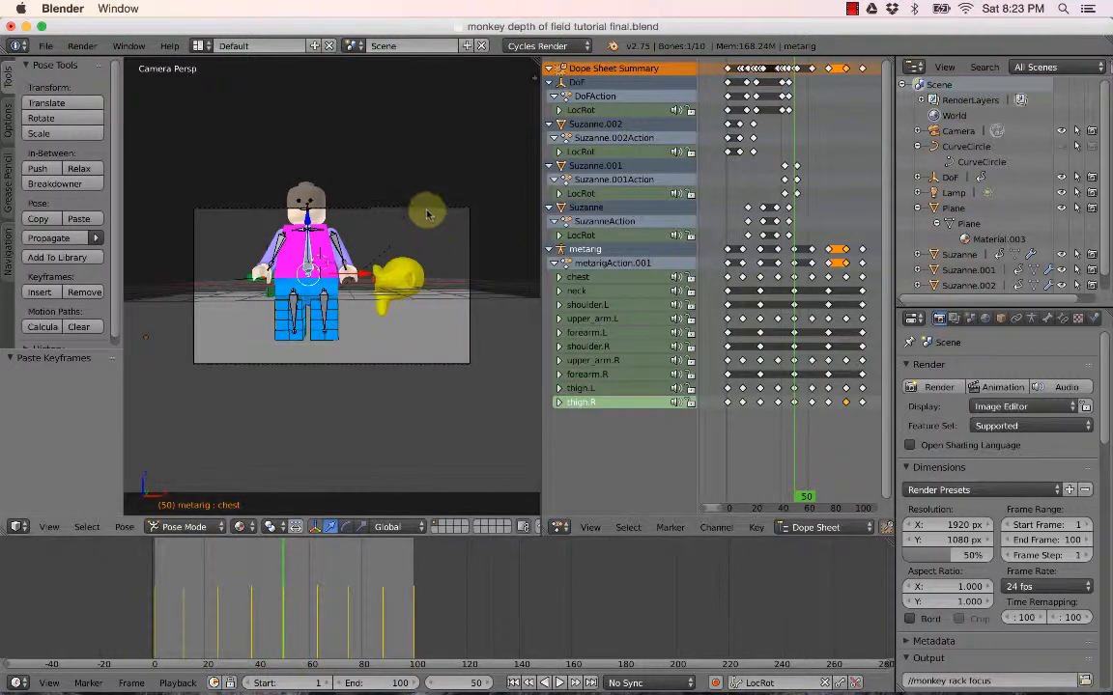
pyautogui.hotkey('shift', 'f')
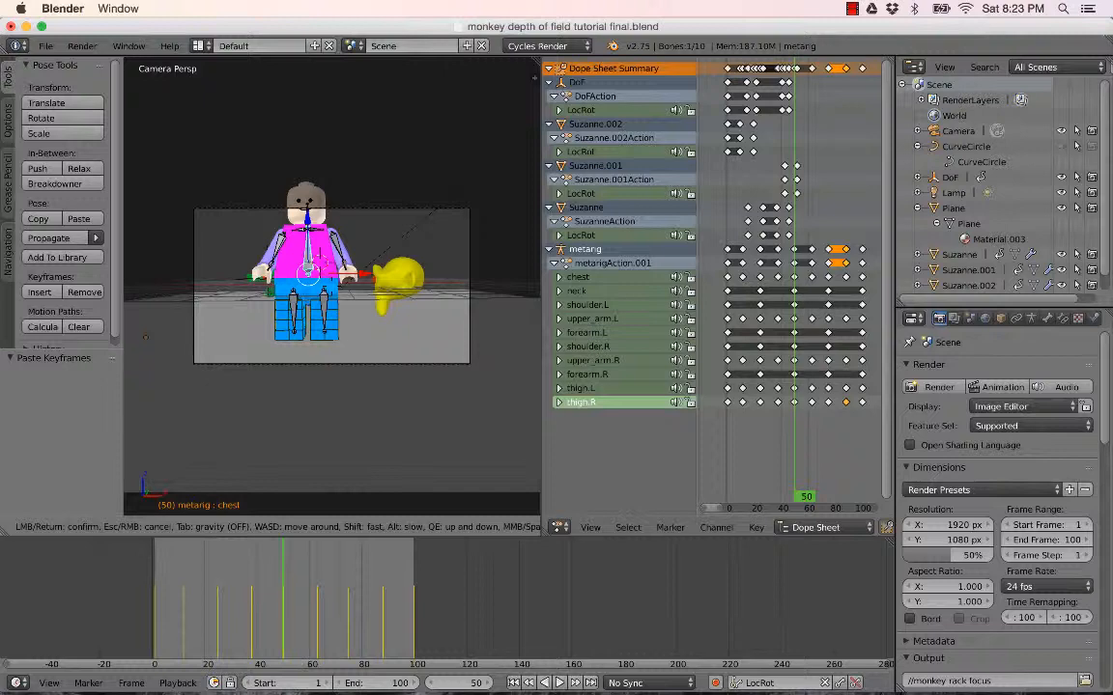
pyautogui.click(343, 256)
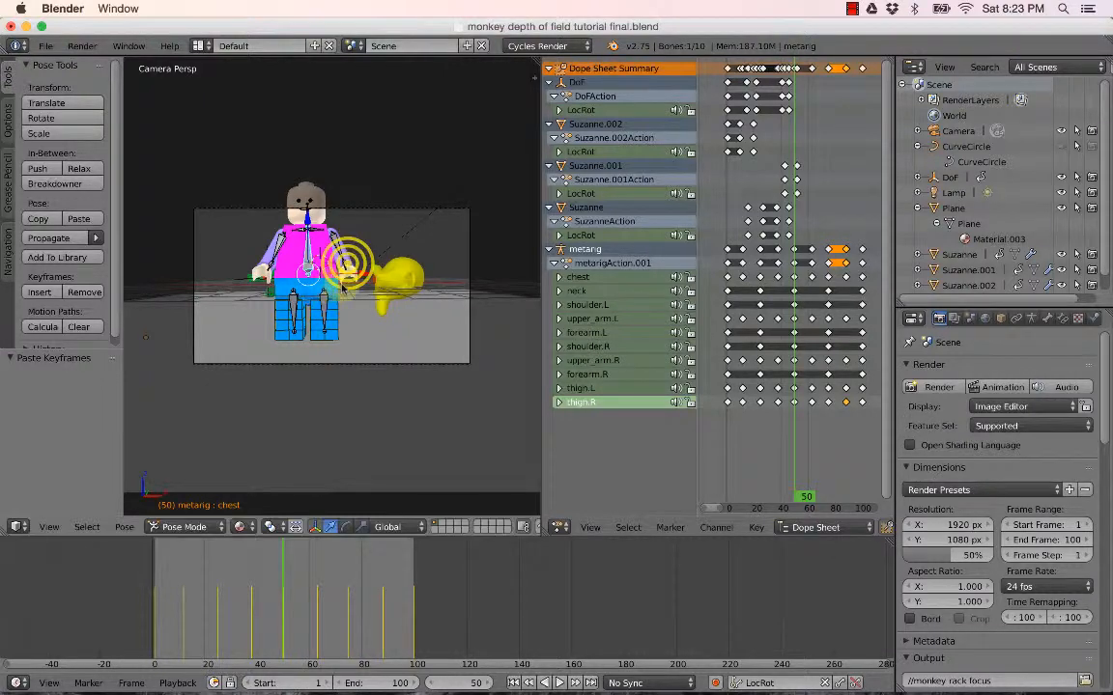
pyautogui.rightClick(437, 210)
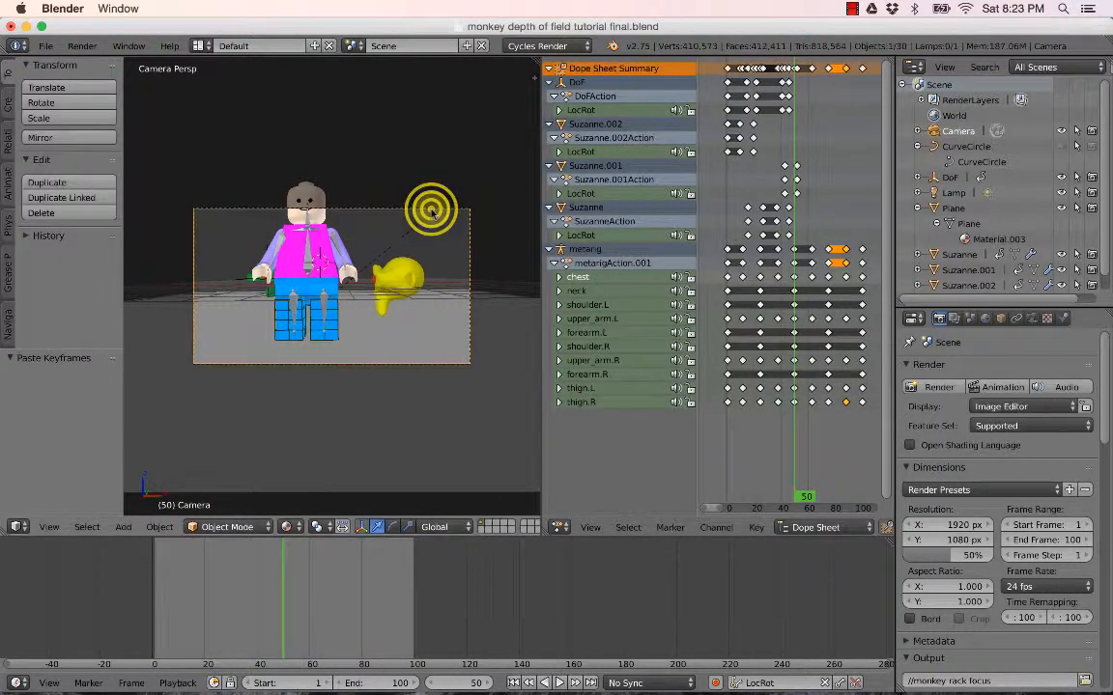
pyautogui.hotkey('shift', 'f')
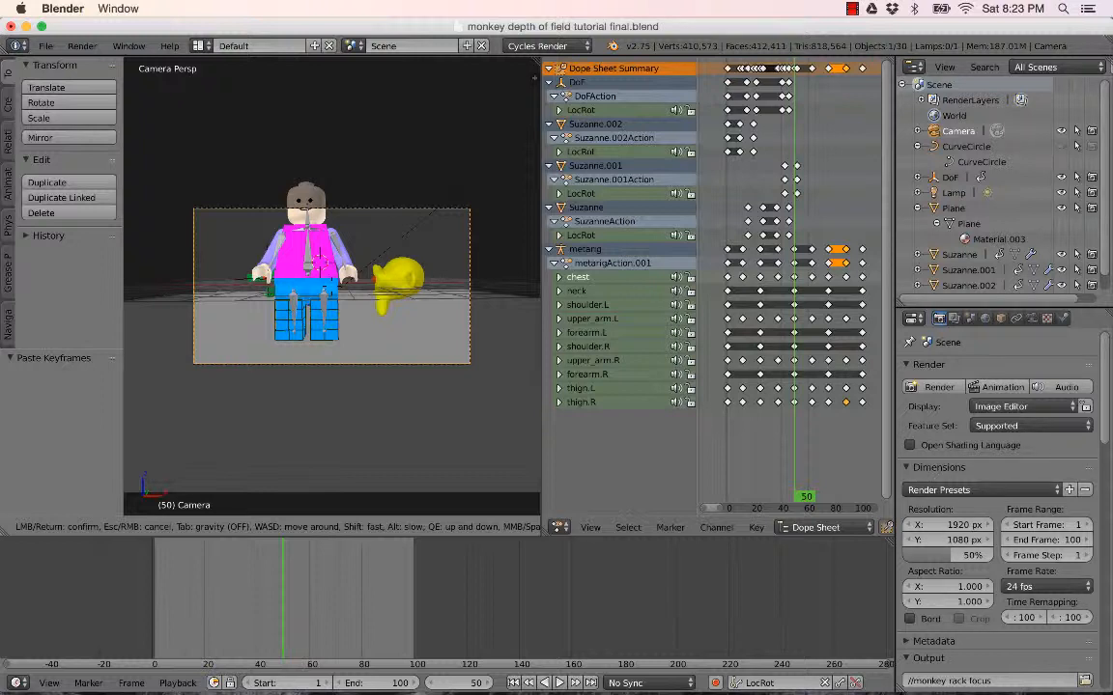
pyautogui.press('w')
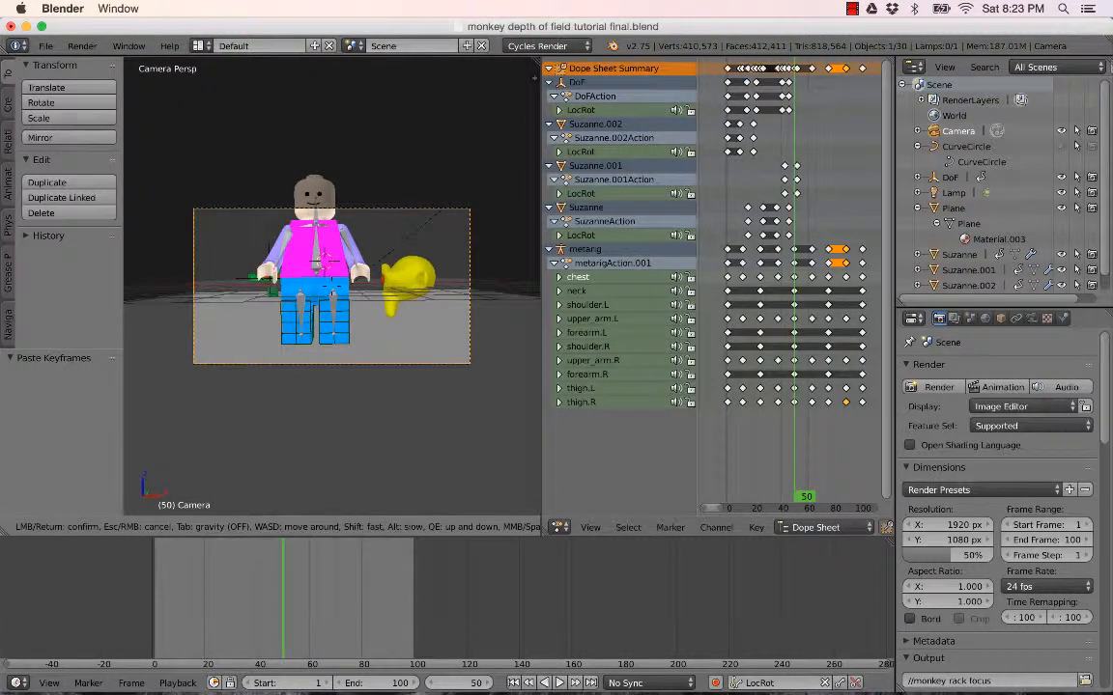
pyautogui.press('s')
pyautogui.press('e')
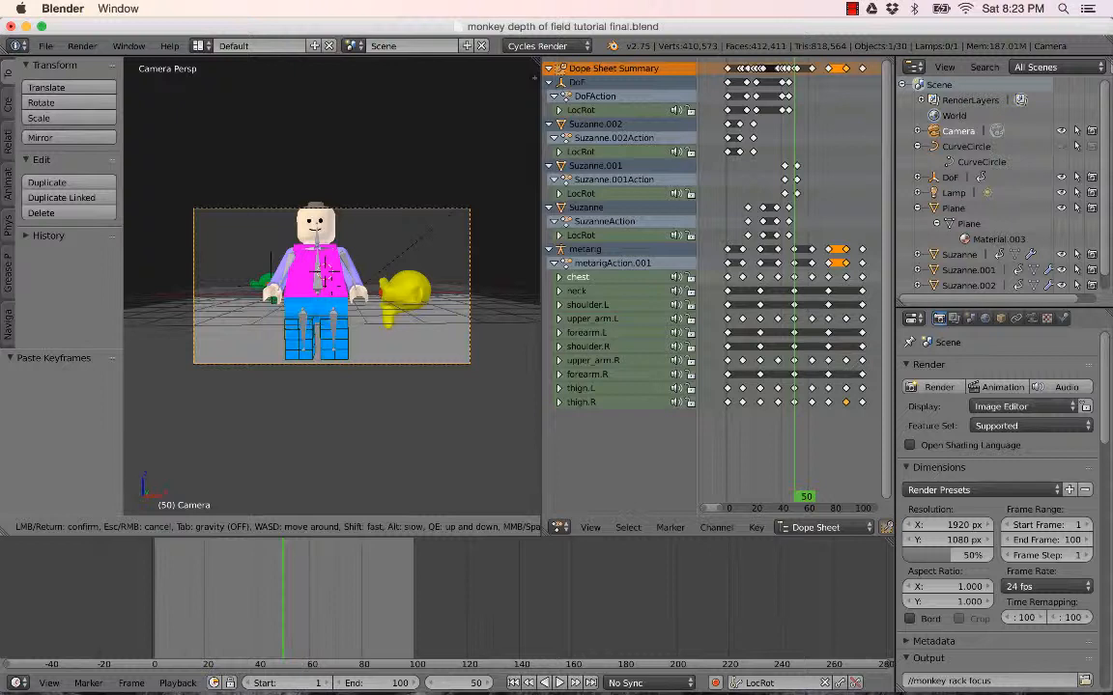
pyautogui.press('e')
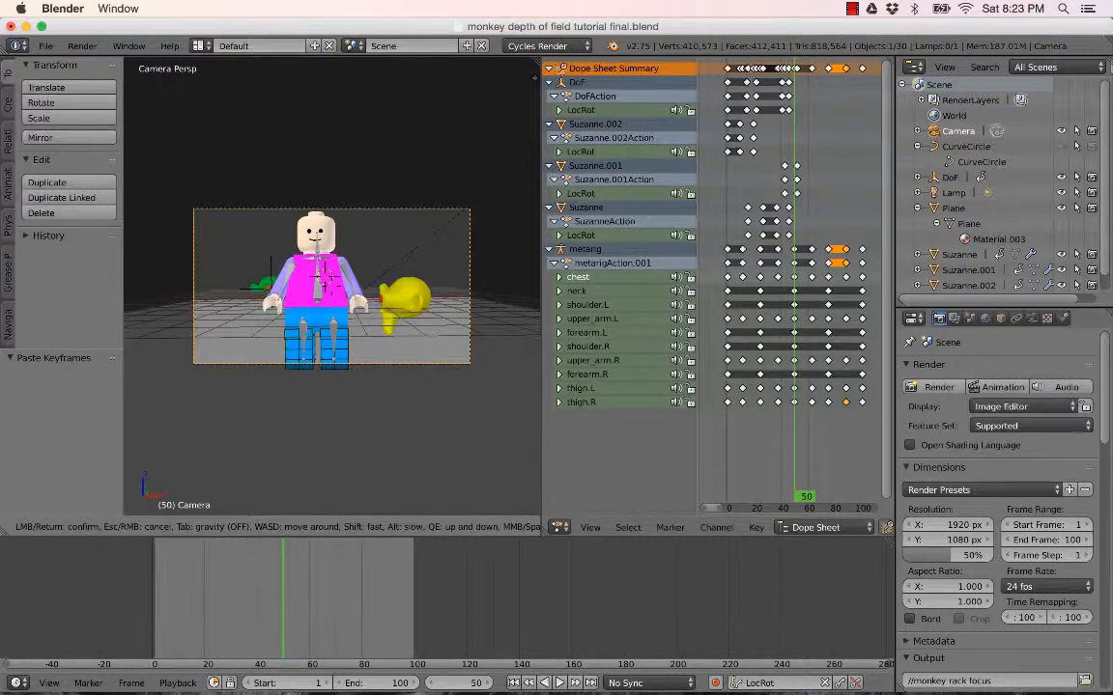
pyautogui.click(329, 285)
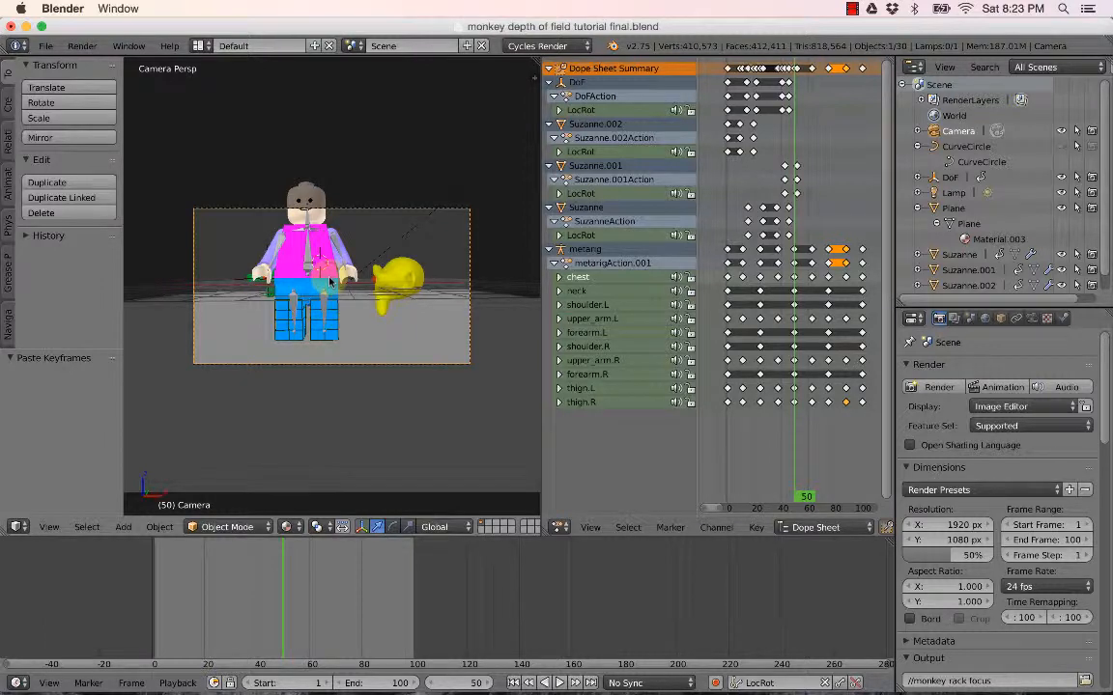
# Raise the camera in fly mode until the minifigure's face and feet sit inside the camera frame.
pyautogui.hotkey('shift', 'f')
pyautogui.press('e')
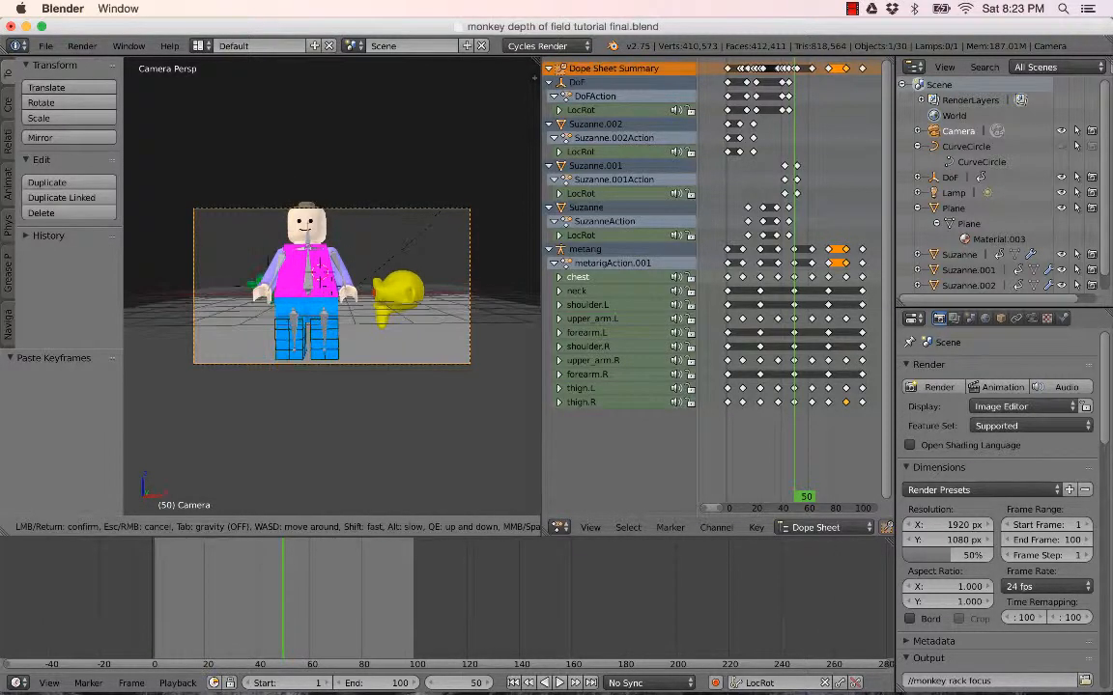
pyautogui.press('e')
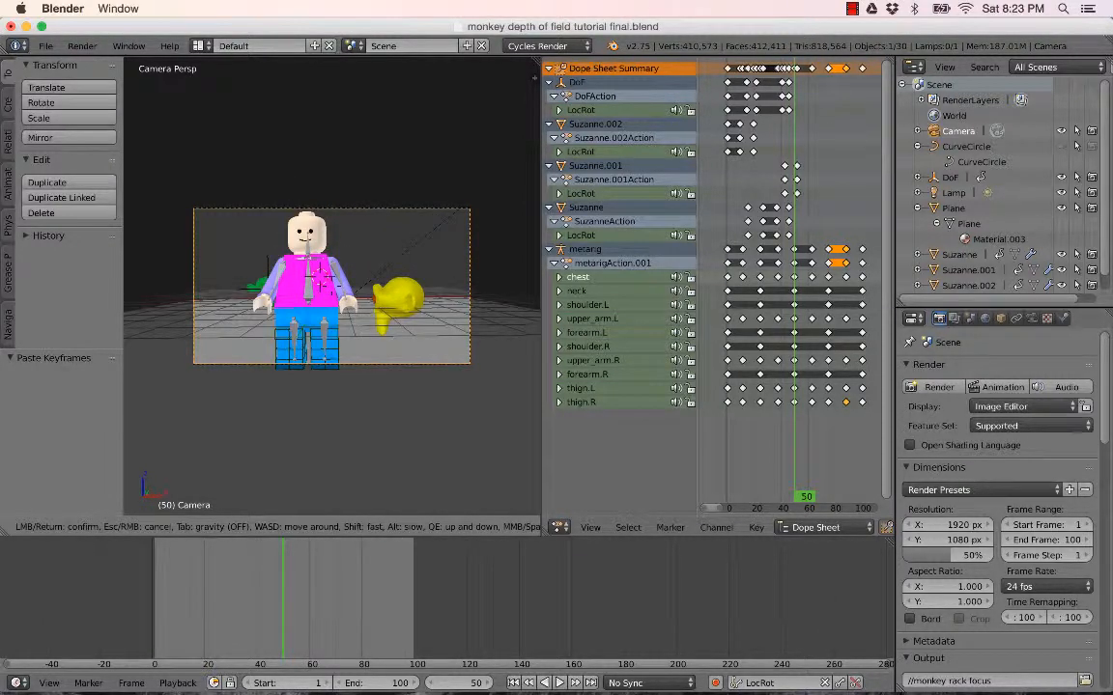
pyautogui.press('q')
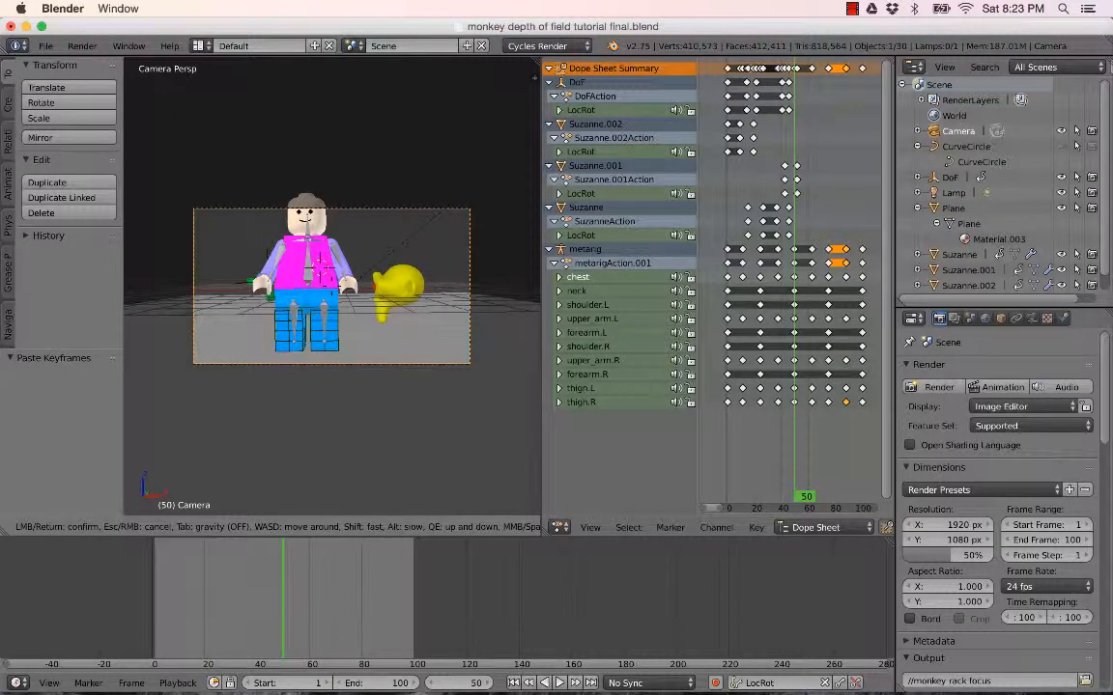
pyautogui.press('e')
pyautogui.click(332, 291)
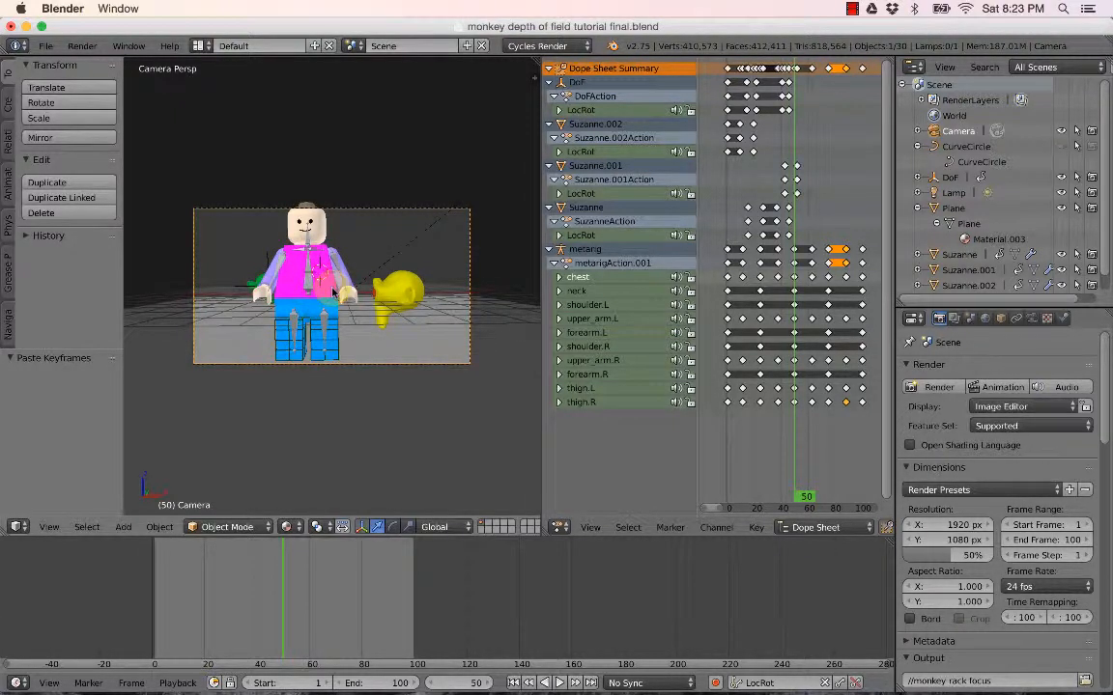
# Fly the camera slightly backward until the whole minifigure fits inside the frame, and keep that position.
pyautogui.hotkey('shift', 'f')
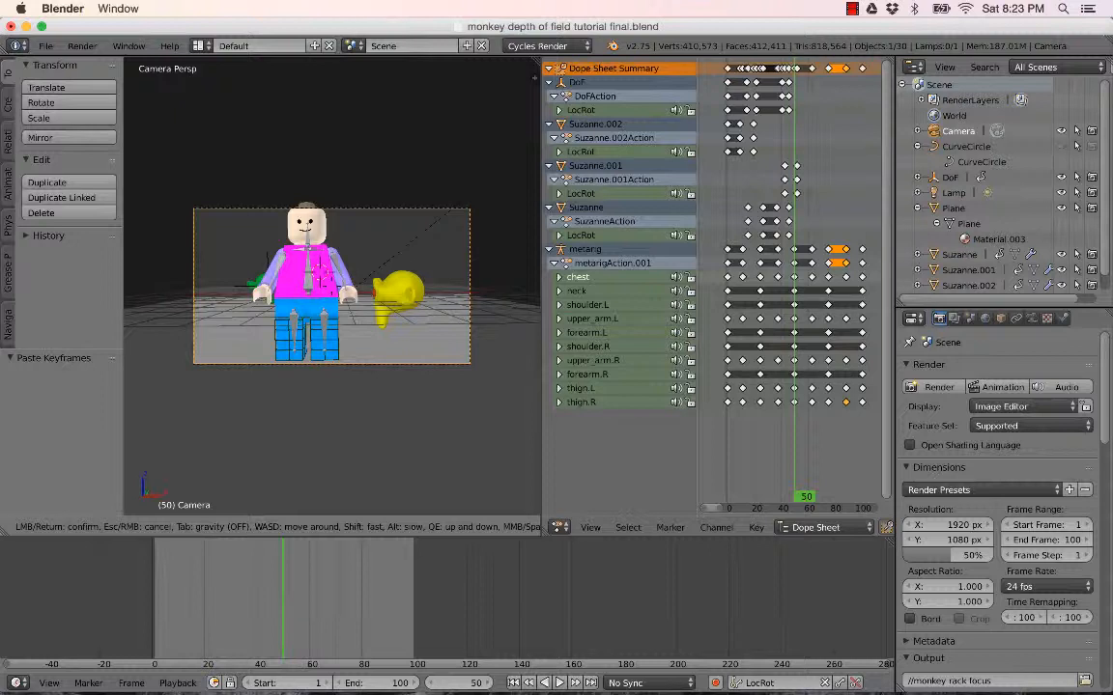
pyautogui.press('s')
pyautogui.press('s')
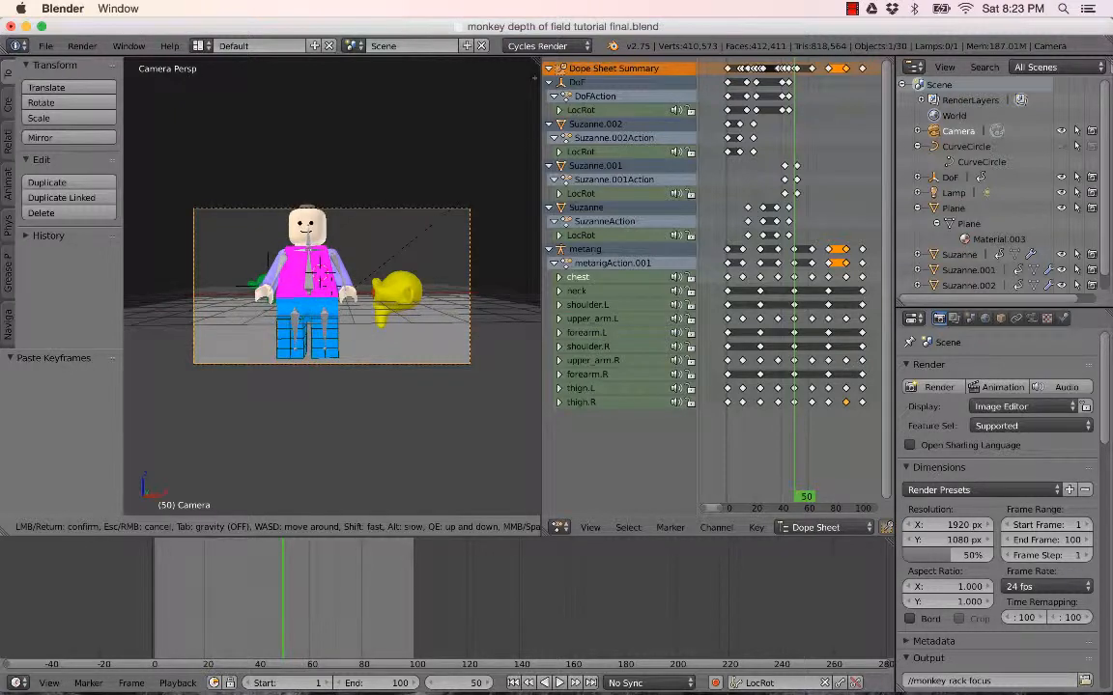
pyautogui.press('s')
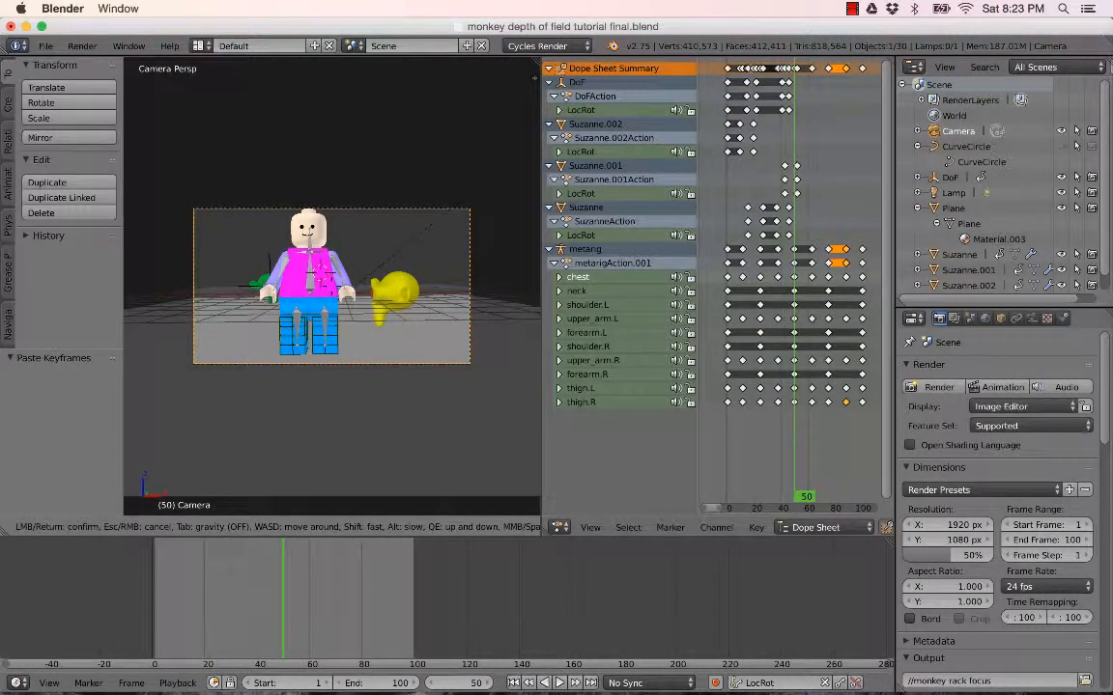
pyautogui.press('Return')
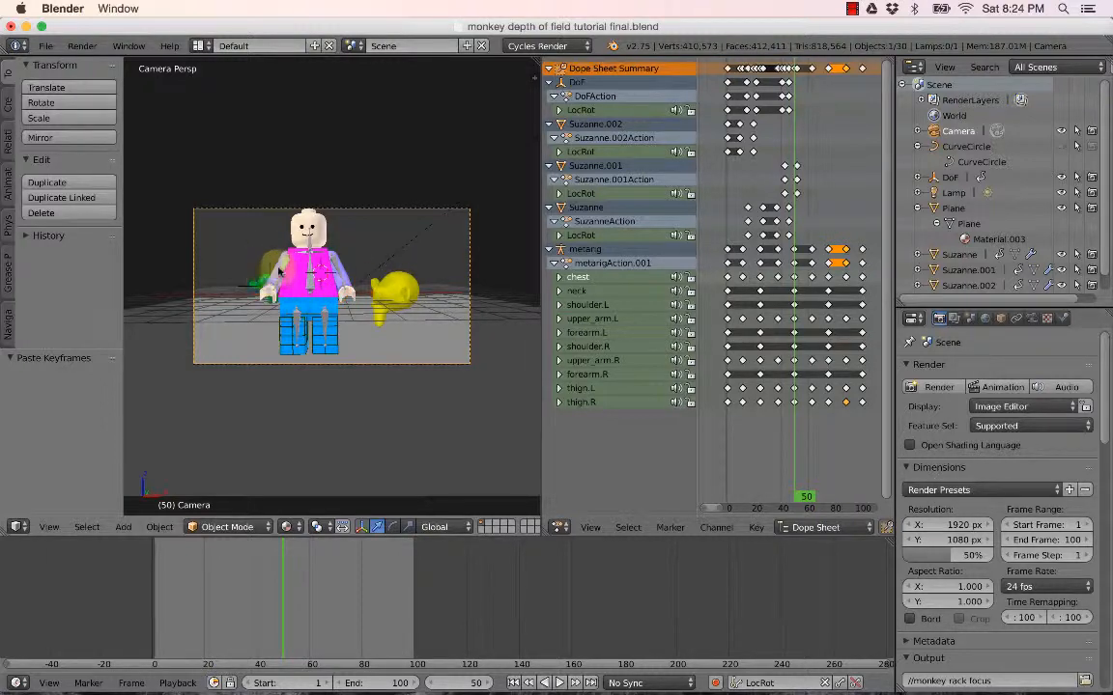
# At frame 52, move the DoF empty onto the minifigure in top view, about 3.79 in X and -11.79 in Y, and insert a LocRot keyframe.
pyautogui.moveTo(278, 271); pyautogui.dragTo(278, 285, button='middle')
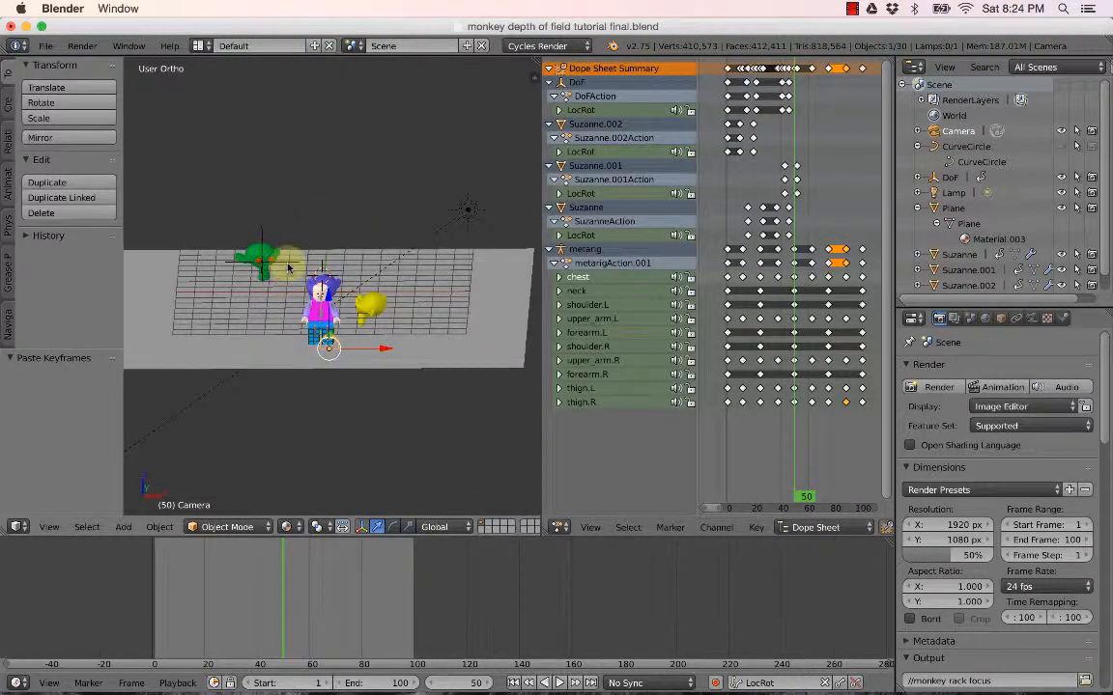
pyautogui.rightClick(286, 262)
pyautogui.rightClick(262, 243)
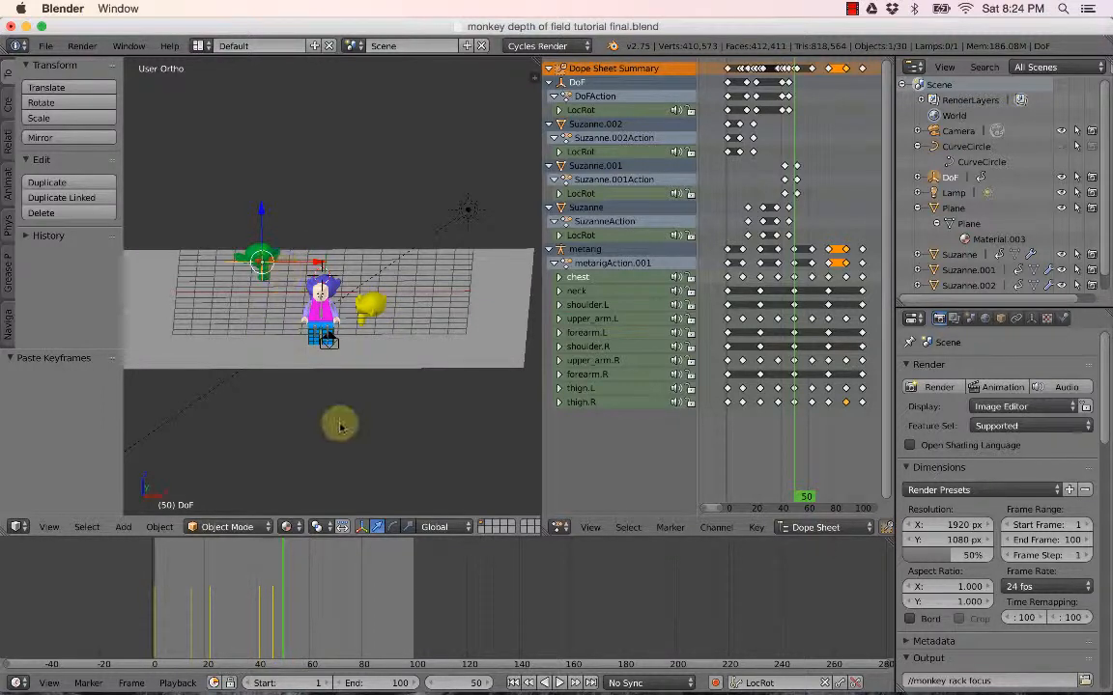
pyautogui.click(278, 576)
pyautogui.moveTo(277, 576); pyautogui.dragTo(287, 577)
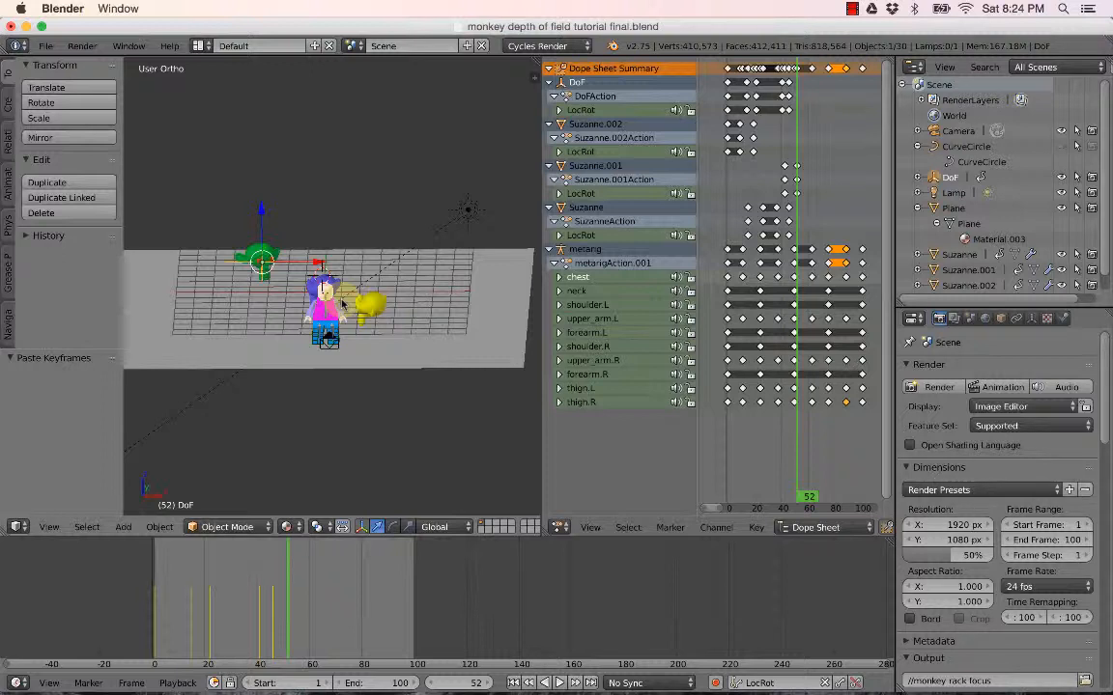
pyautogui.press('KP_7')
pyautogui.press('g')
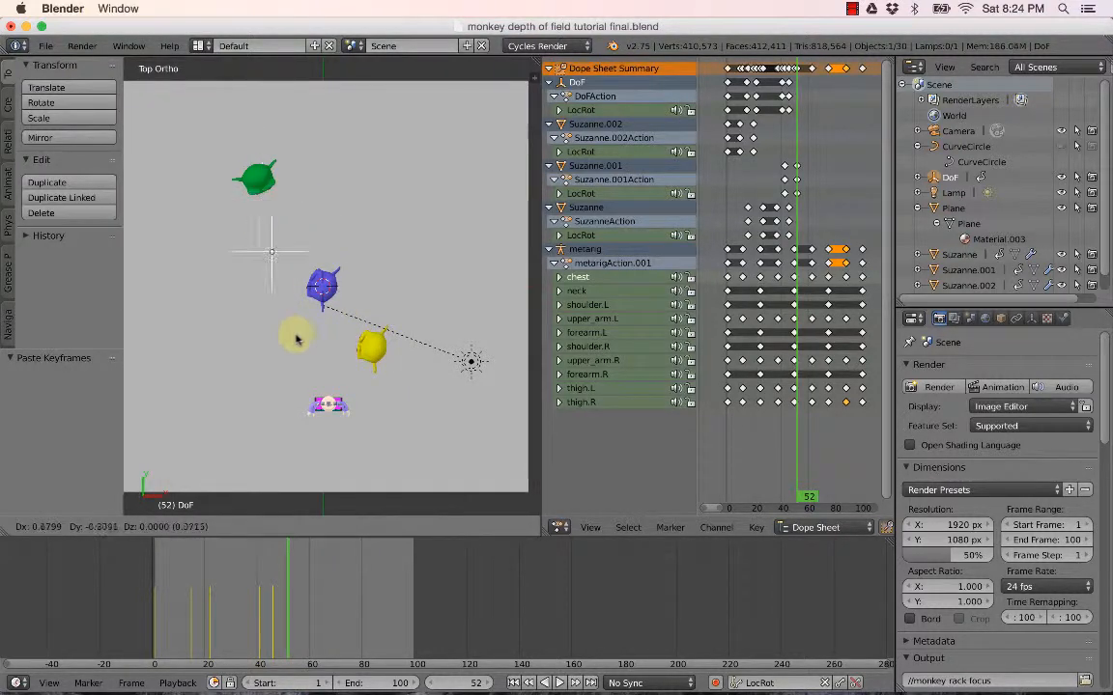
pyautogui.click(332, 444)
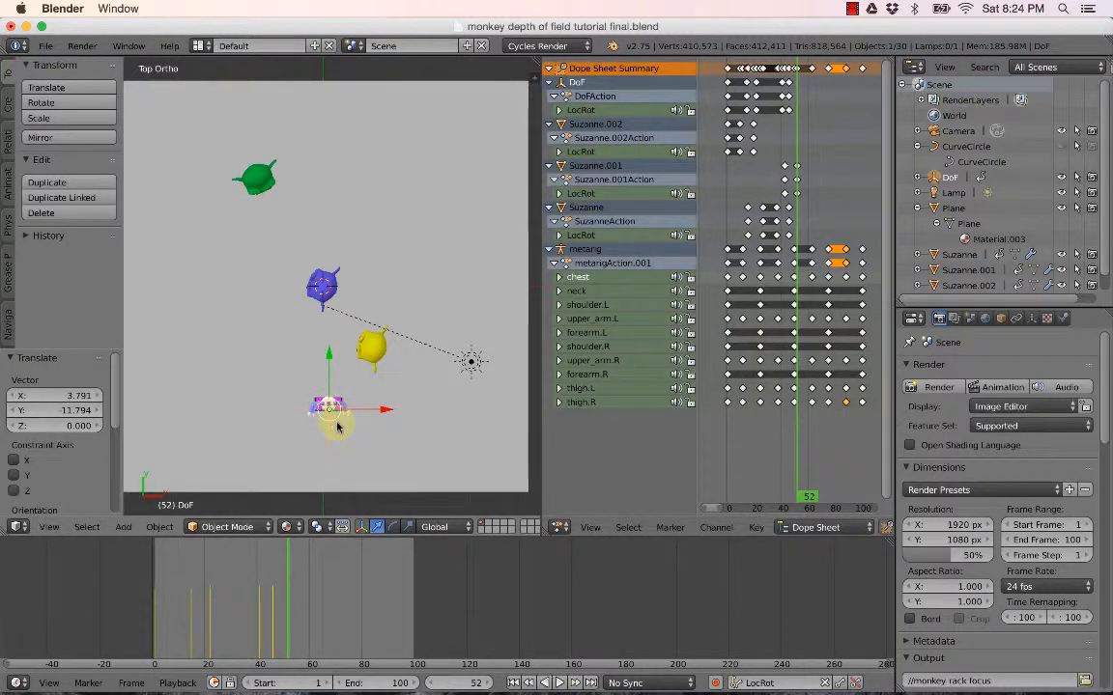
pyautogui.press('i')
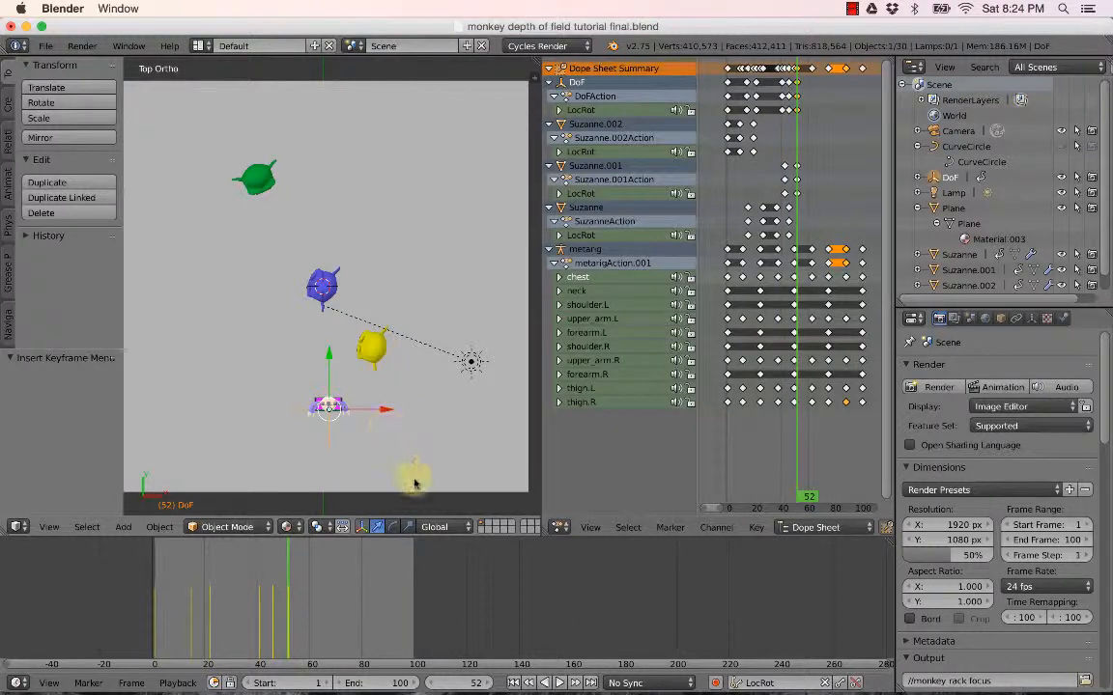
# At frame 99, move the DoF empty about 4.47 along X onto the minifigure, insert a LocRot keyframe, and return to the camera view.
pyautogui.click(411, 610)
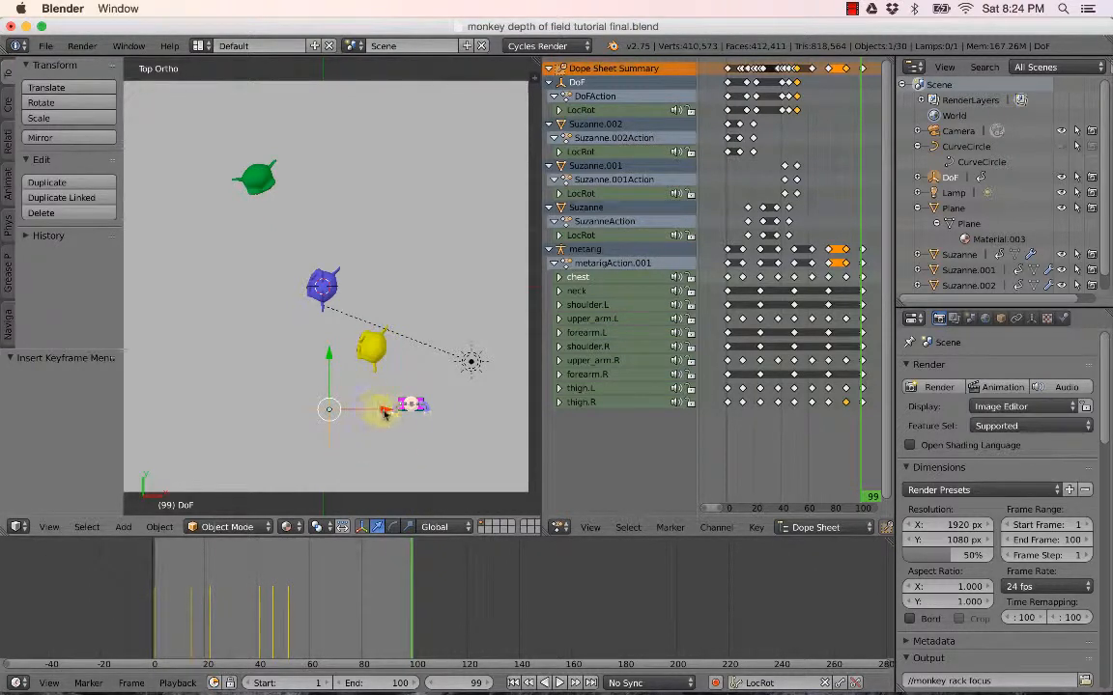
pyautogui.press('g')
pyautogui.press('x')
pyautogui.click(462, 413)
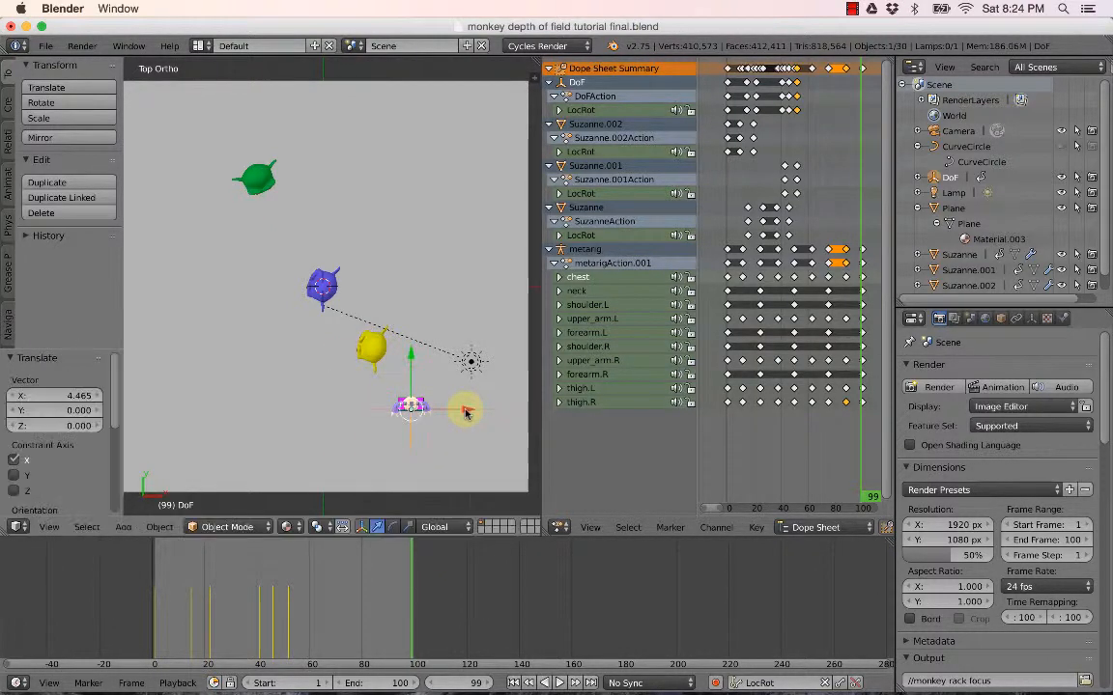
pyautogui.press('i')
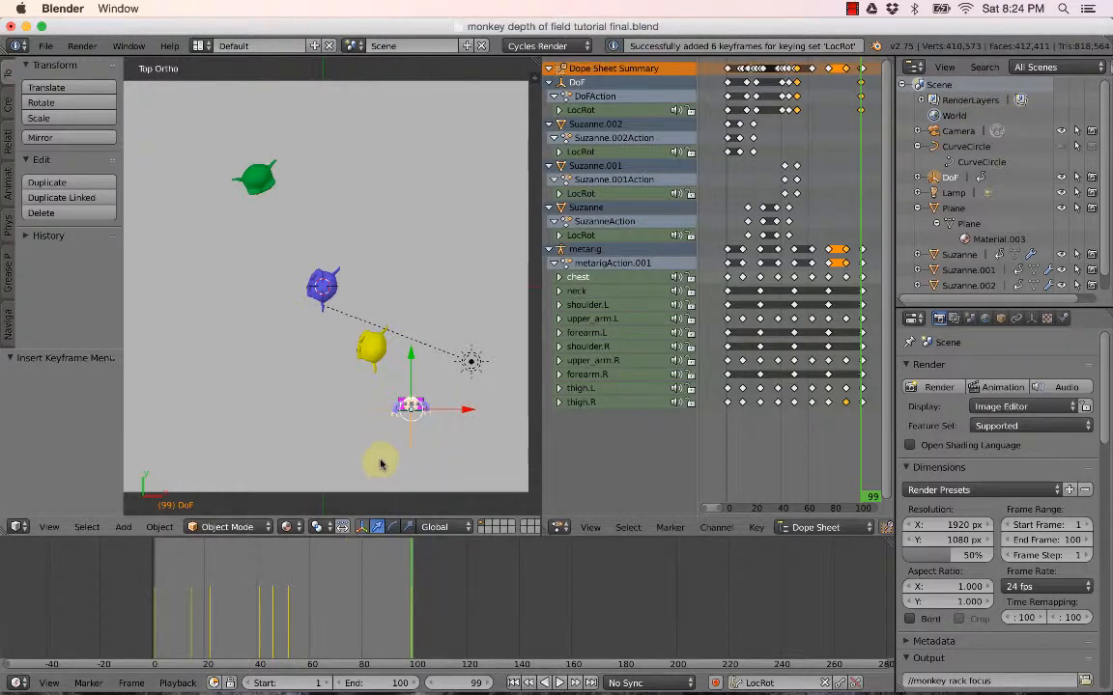
pyautogui.press('KP_0')
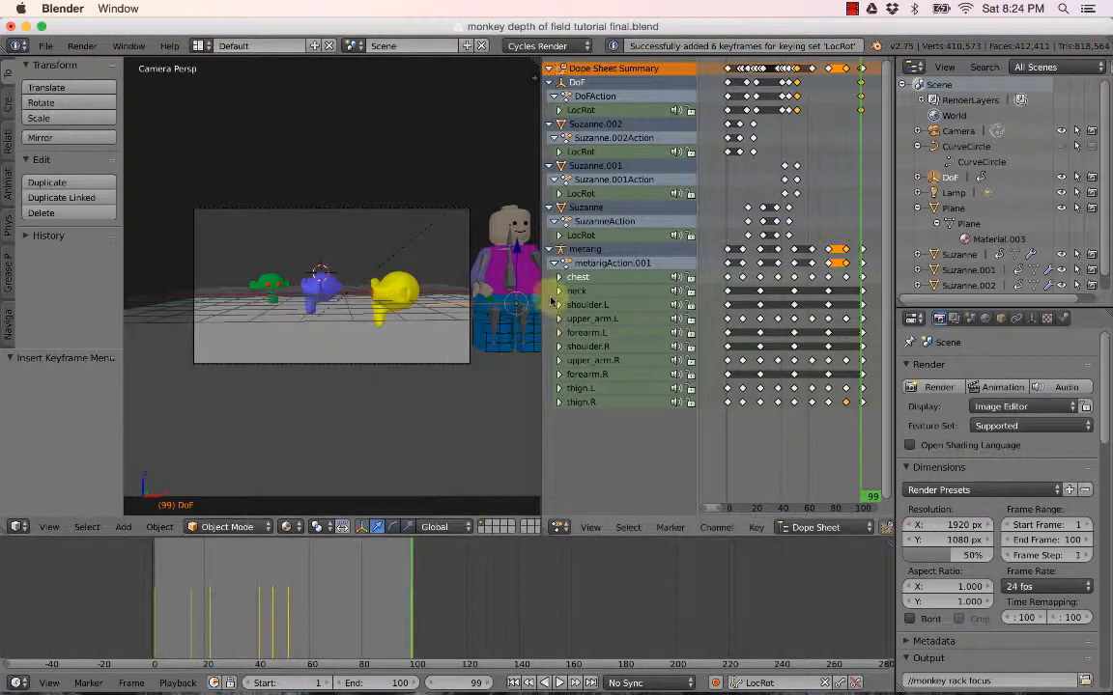
# Set the Cycles render samples to 20.
pyautogui.scroll(-1, 1029, 352)
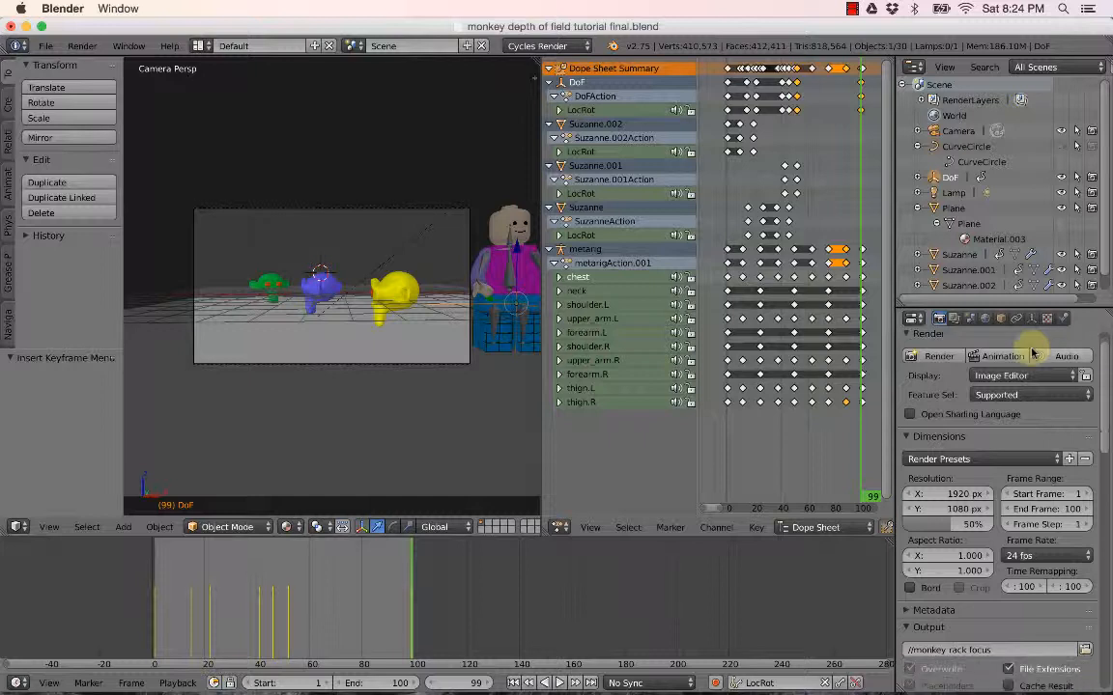
pyautogui.scroll(-2, 978, 478)
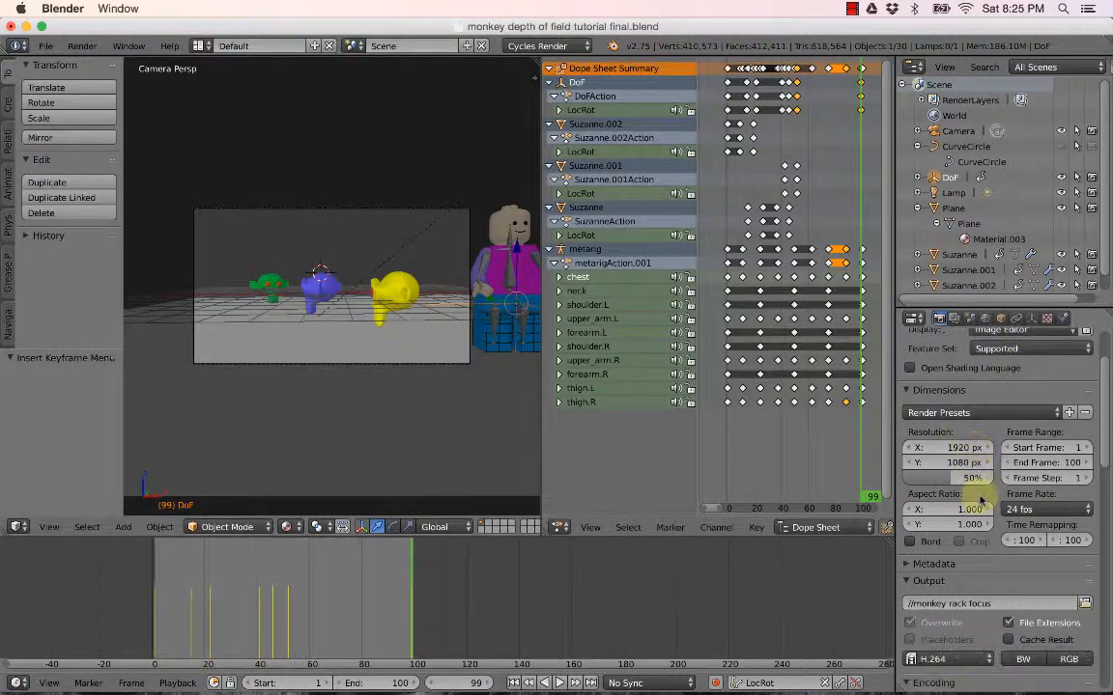
pyautogui.scroll(-6, 978, 479)
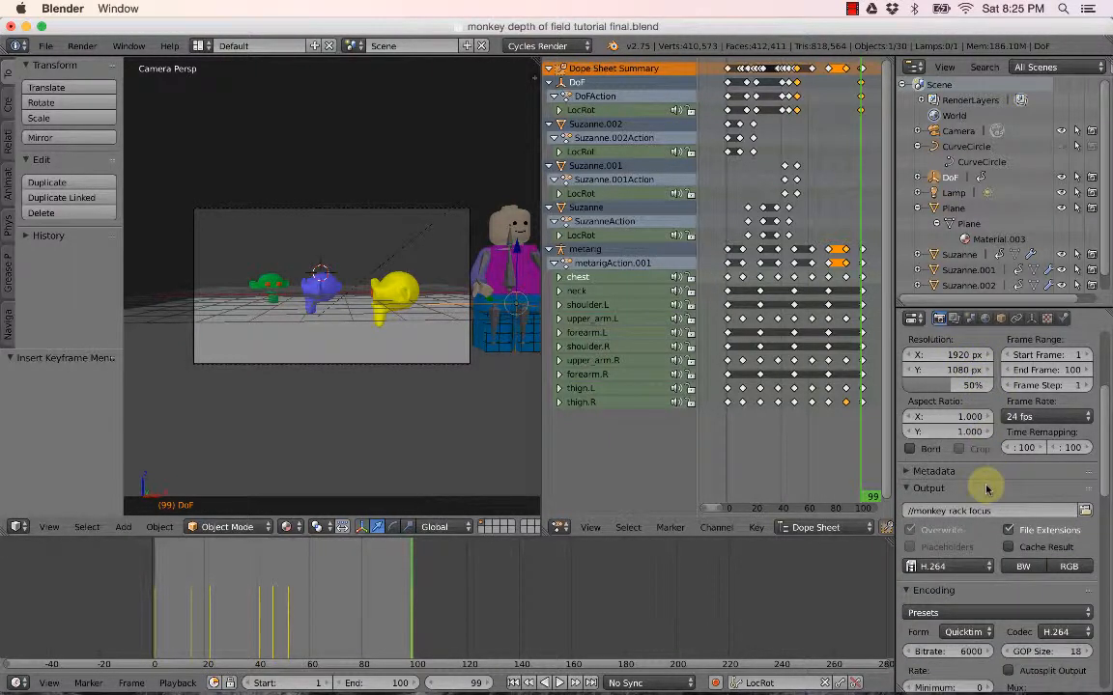
pyautogui.scroll(-8, 985, 491)
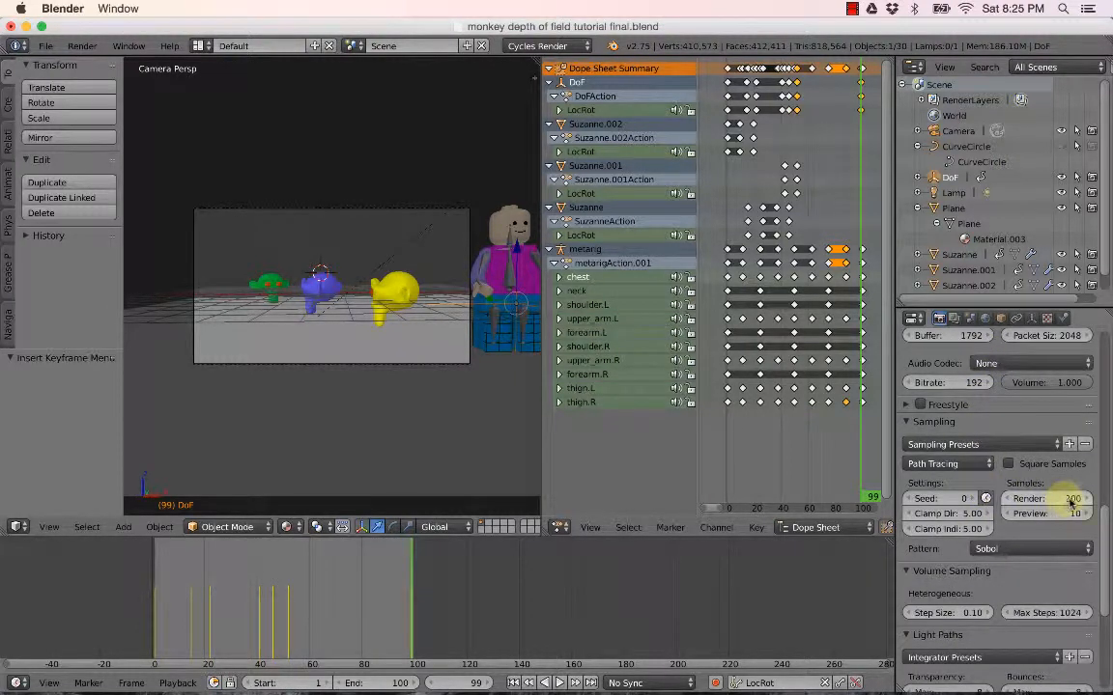
pyautogui.click(1070, 500)
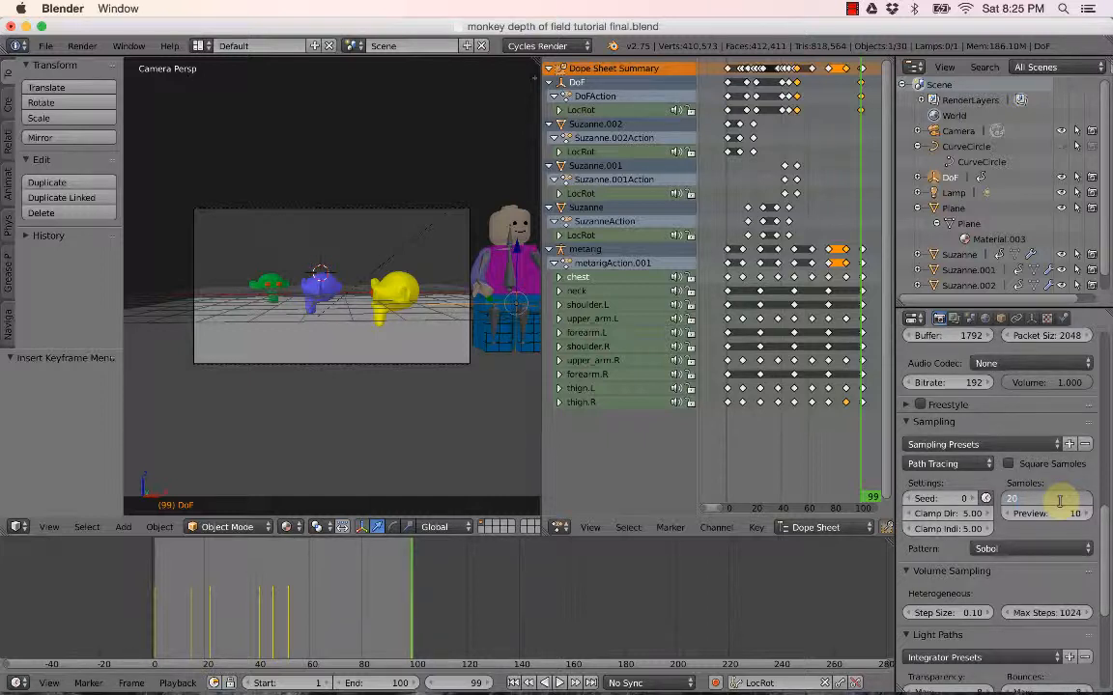
pyautogui.write('20')
pyautogui.press('Return')
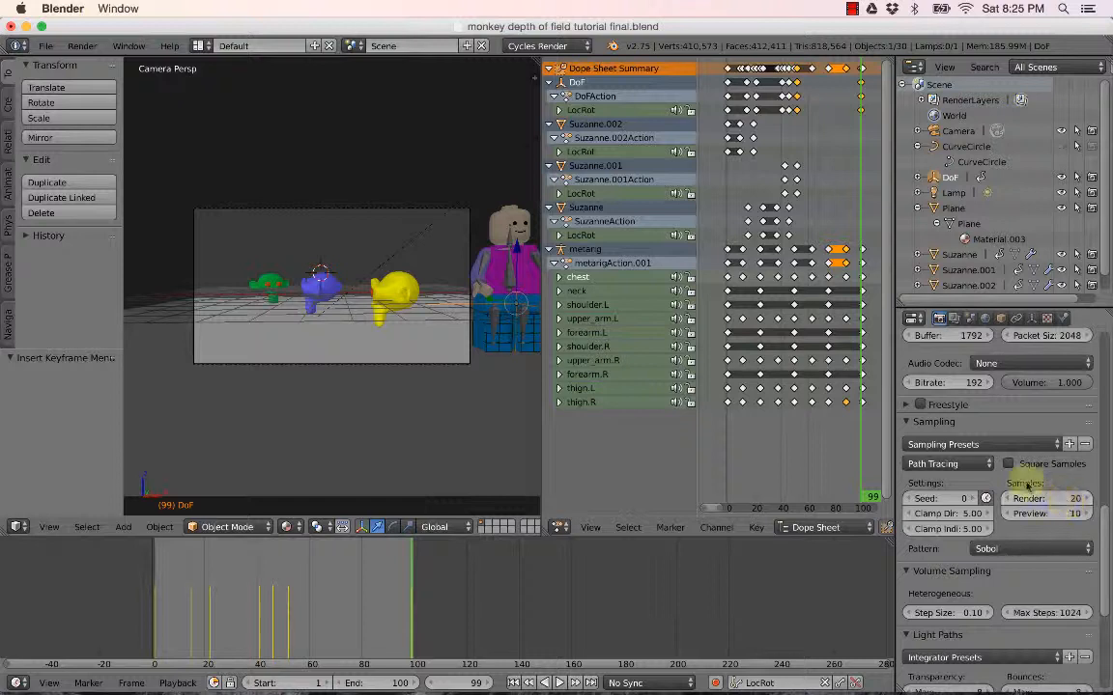
pyautogui.scroll(3, 1019, 452)
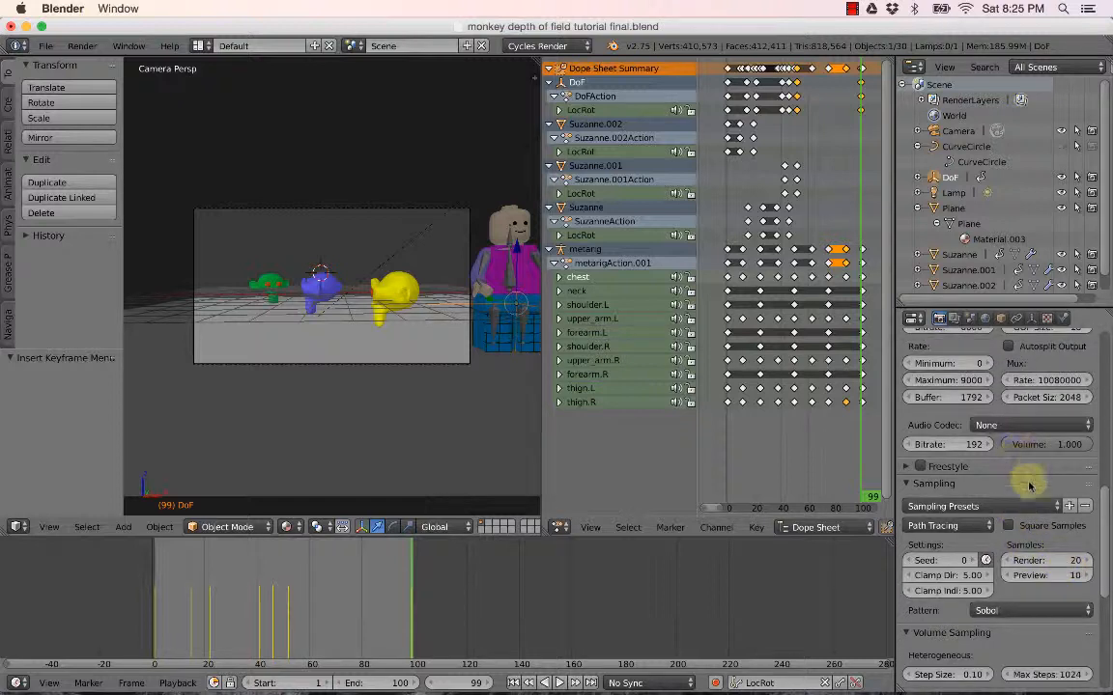
pyautogui.scroll(8, 1029, 491)
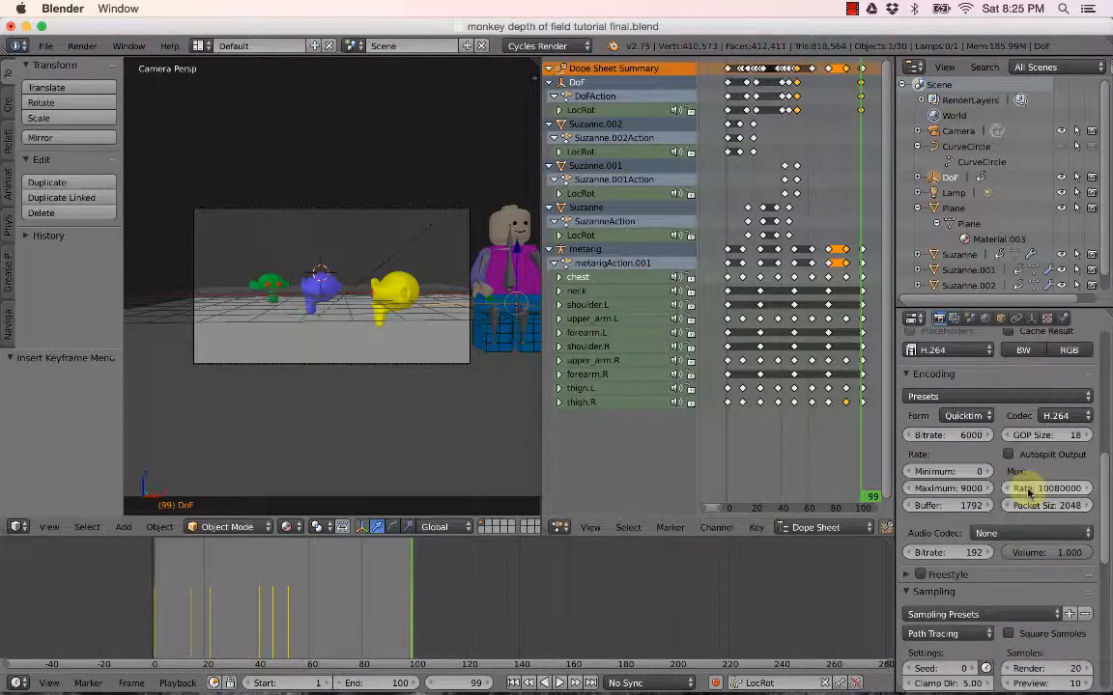
# Save the scene to the Desktop as a new Blender file named "lego guy with monkeys".
pyautogui.scroll(6, 1029, 491)
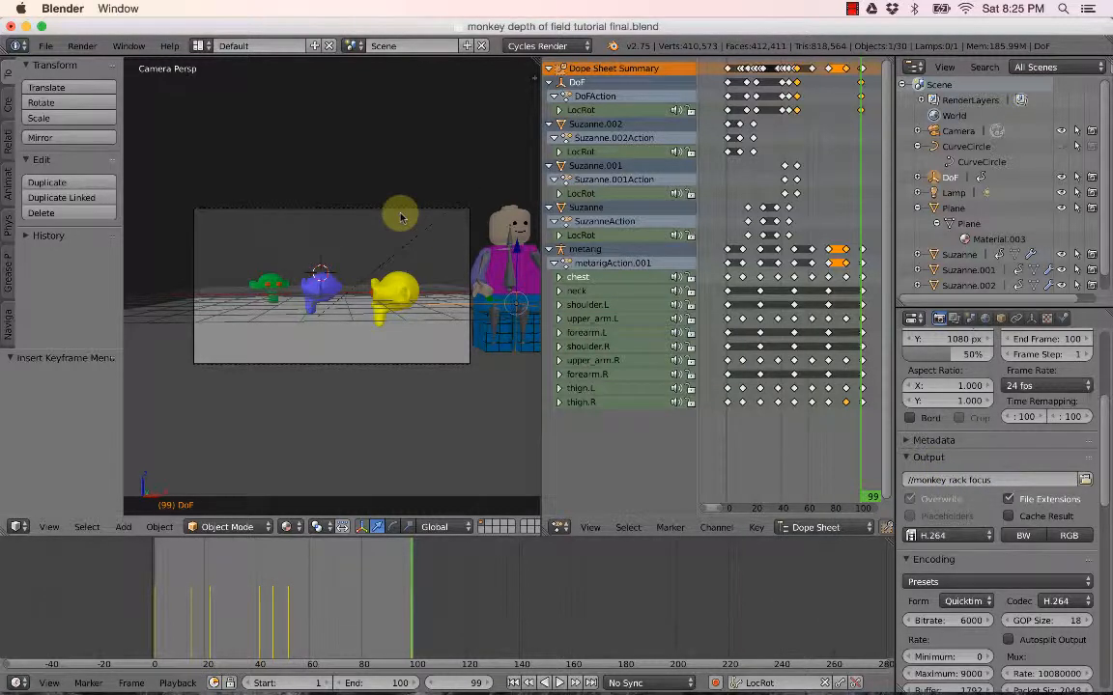
pyautogui.click(45, 45)
pyautogui.click(78, 180)
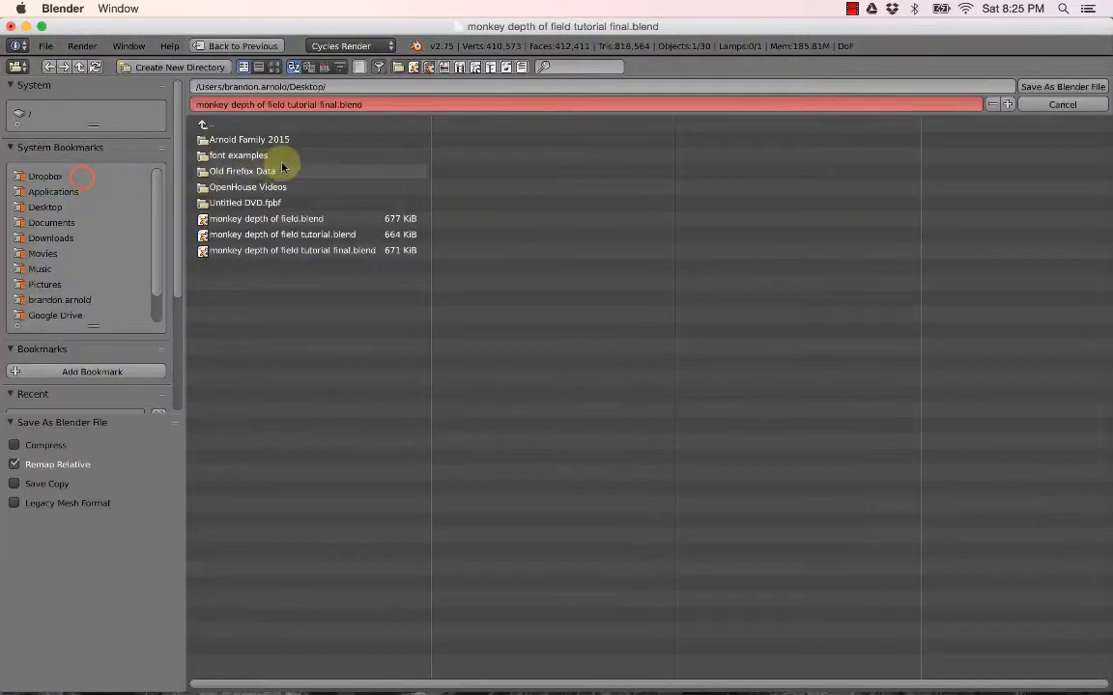
pyautogui.click(297, 106)
pyautogui.write('lego guy with monkeys')
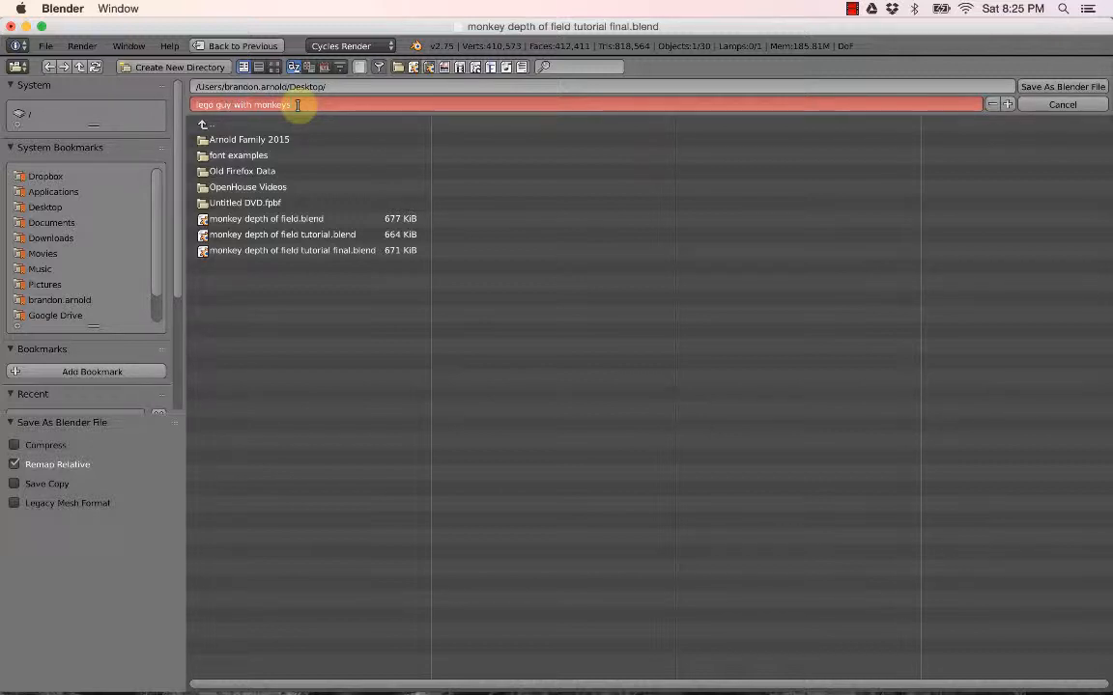
pyautogui.press('Return')
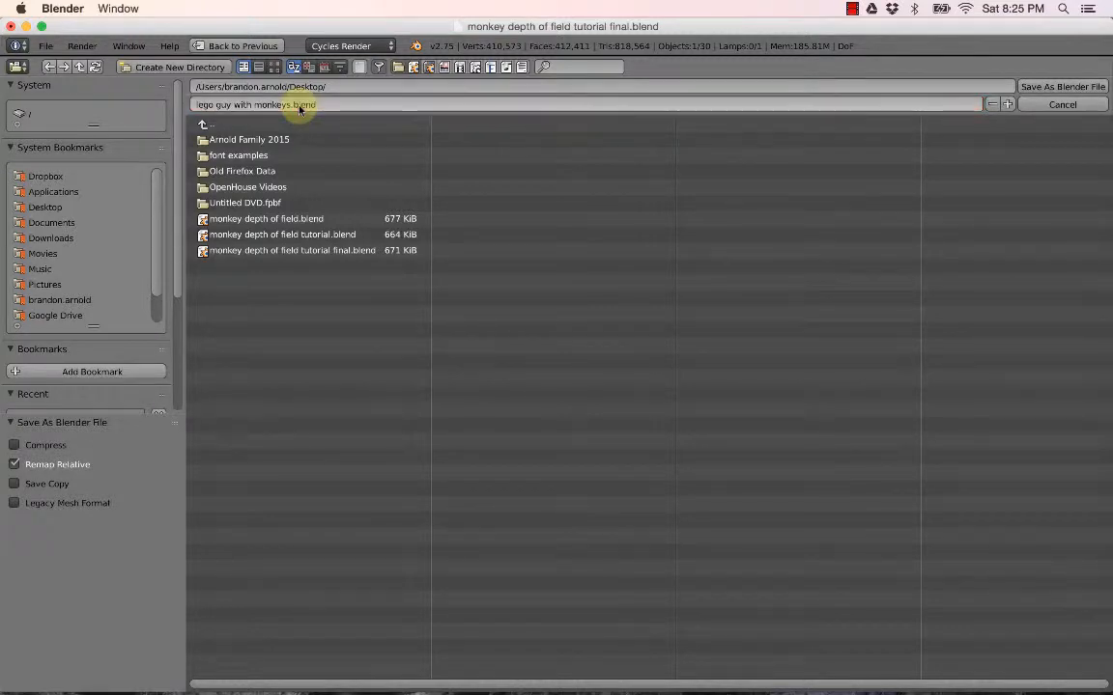
pyautogui.click(1044, 89)
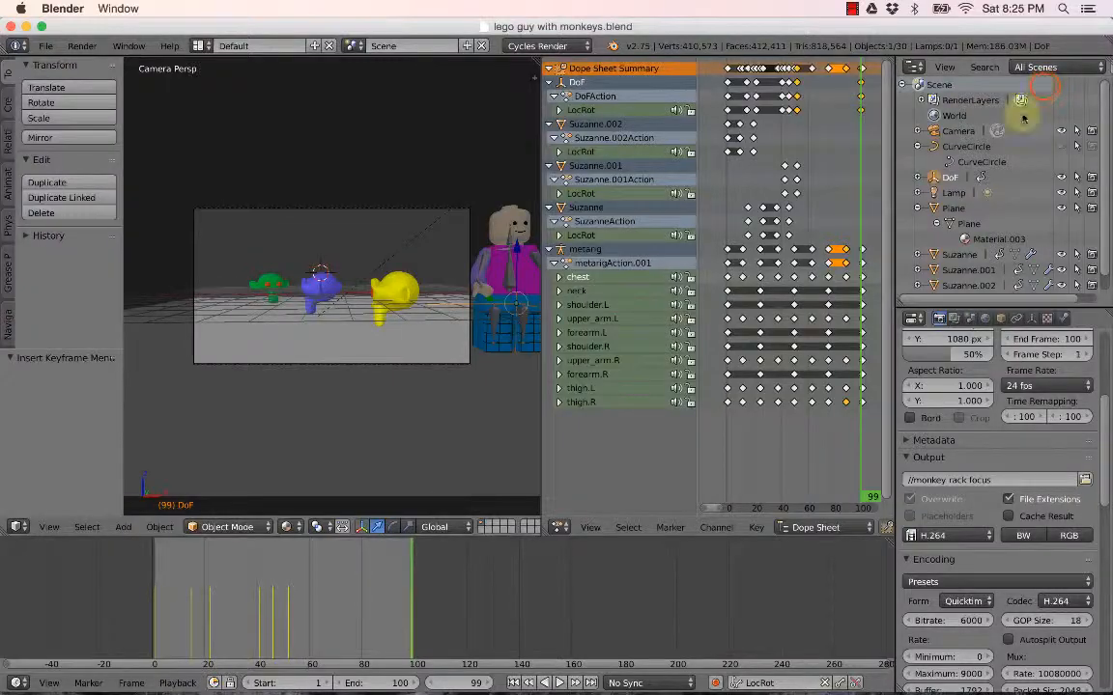
# Set the render output path to a Desktop file named "lego guy with monkeys".
pyautogui.click(1084, 481)
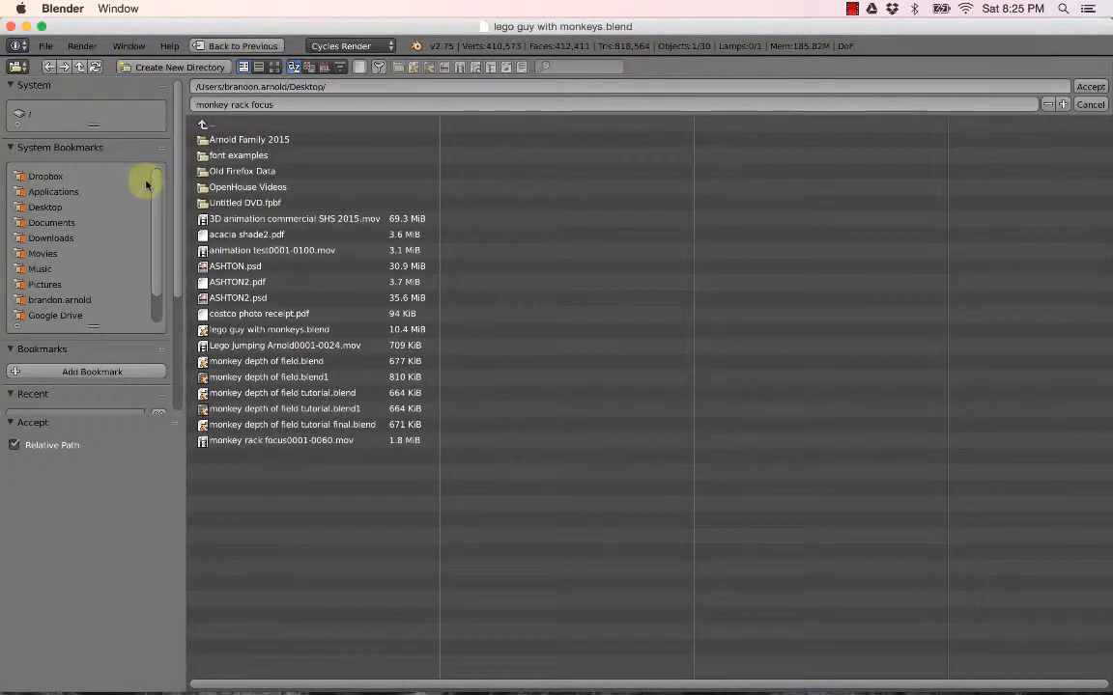
pyautogui.click(287, 104)
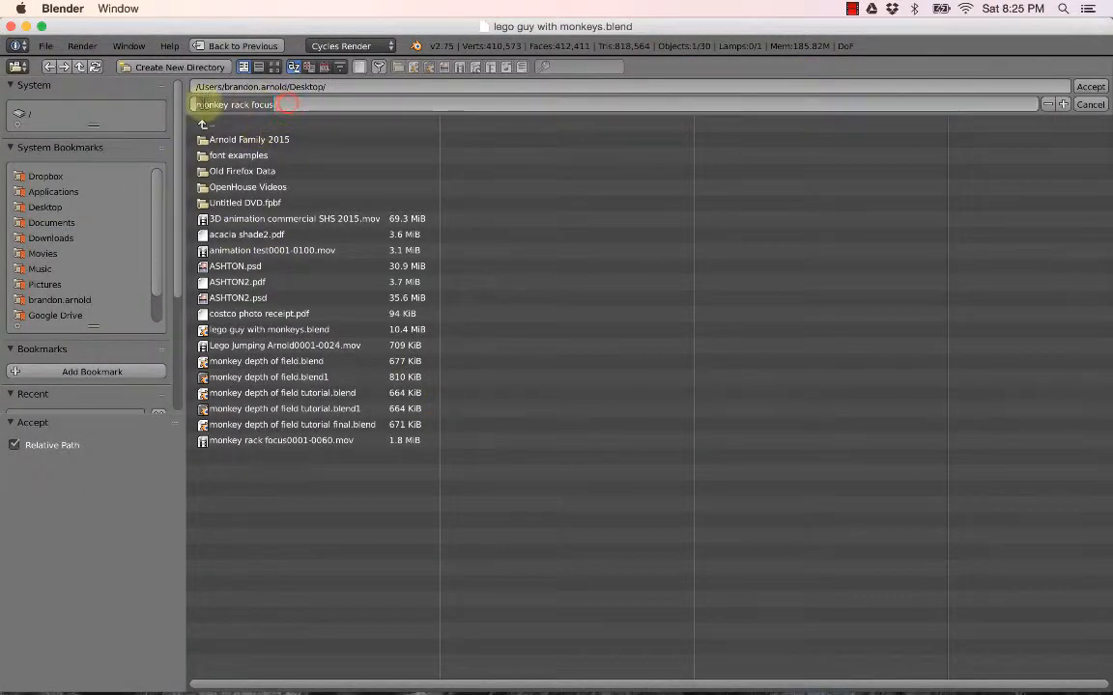
pyautogui.press('BackSpace')
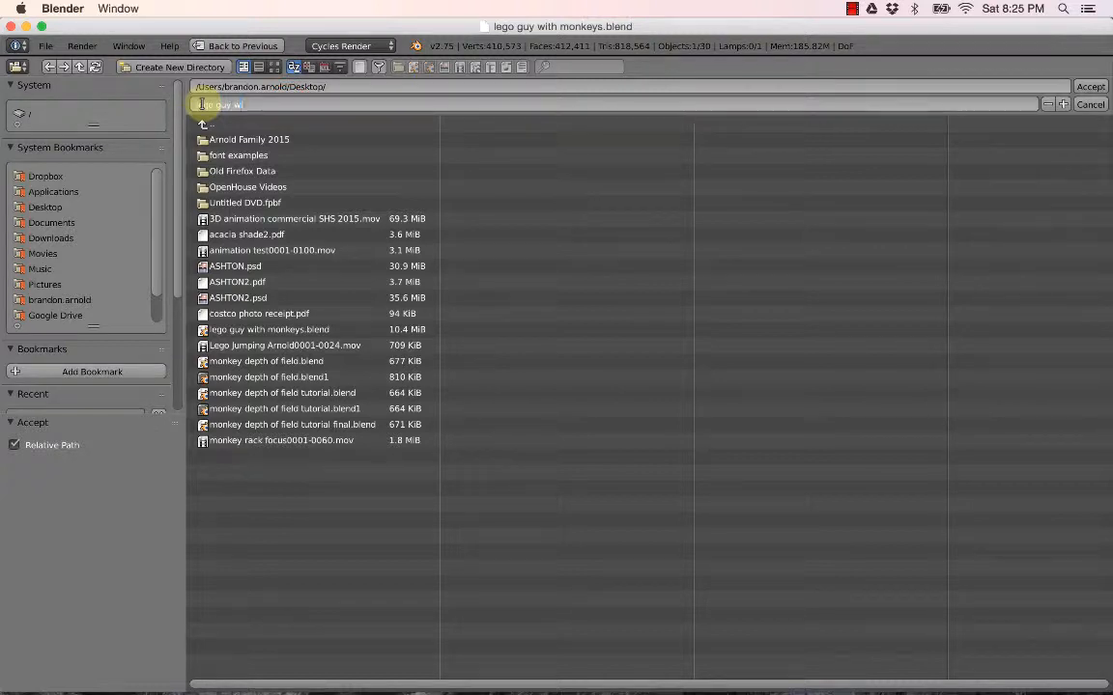
pyautogui.press('Return')
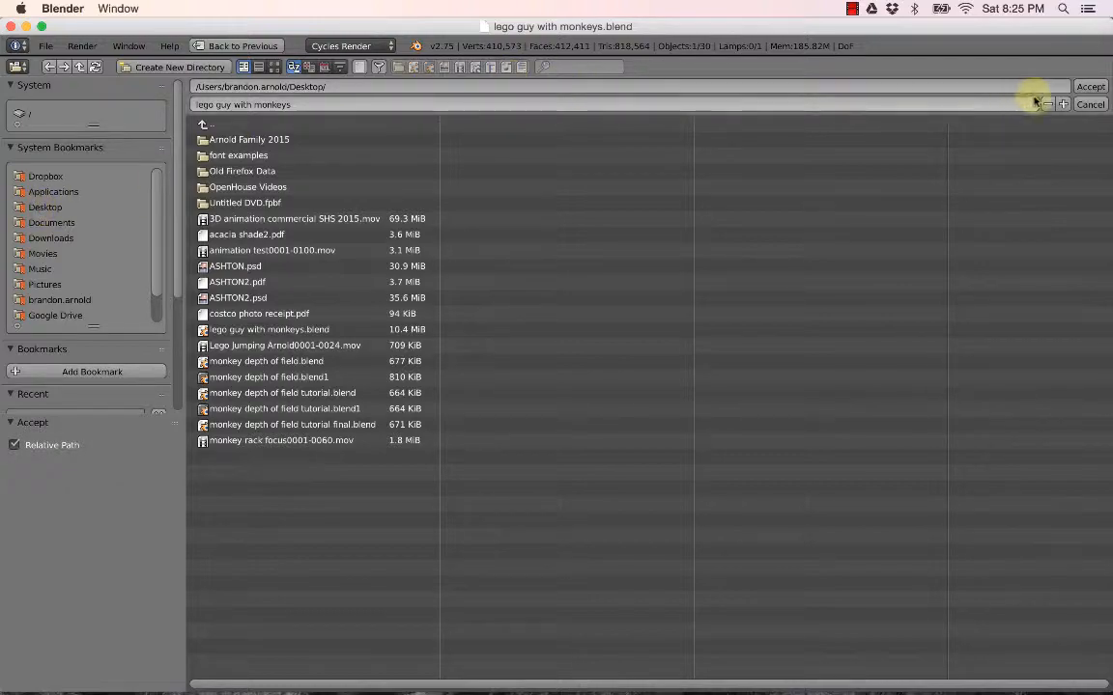
pyautogui.click(1086, 87)
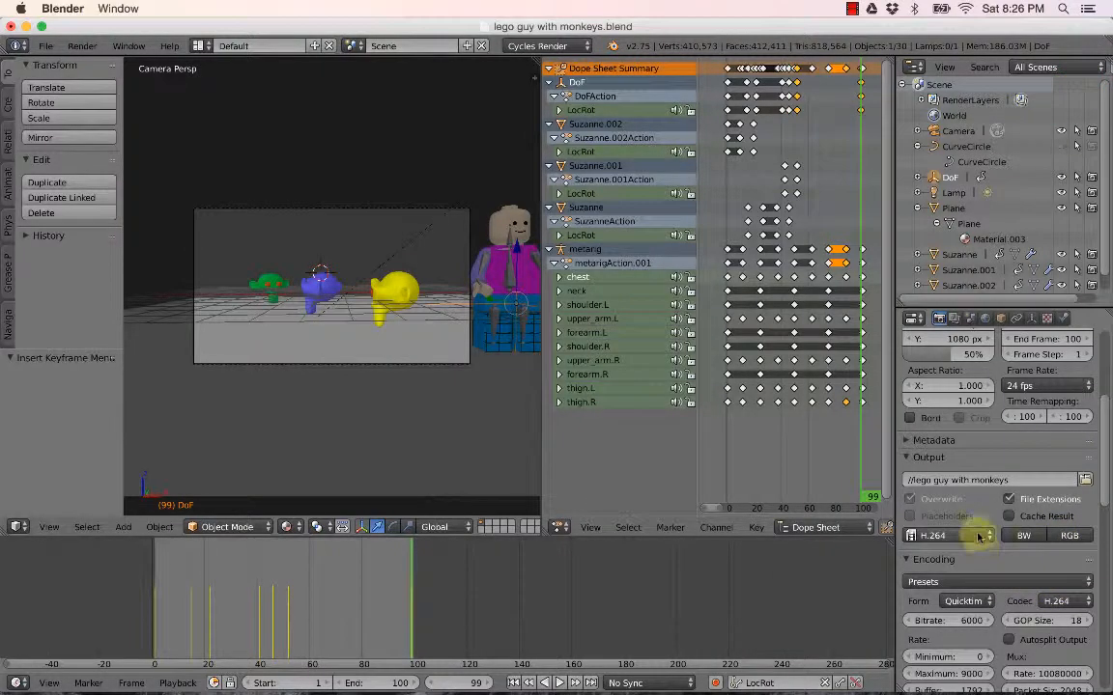
# Try PNG and QuickTime as the render output format, and switch back to H.264.
pyautogui.click(945, 535)
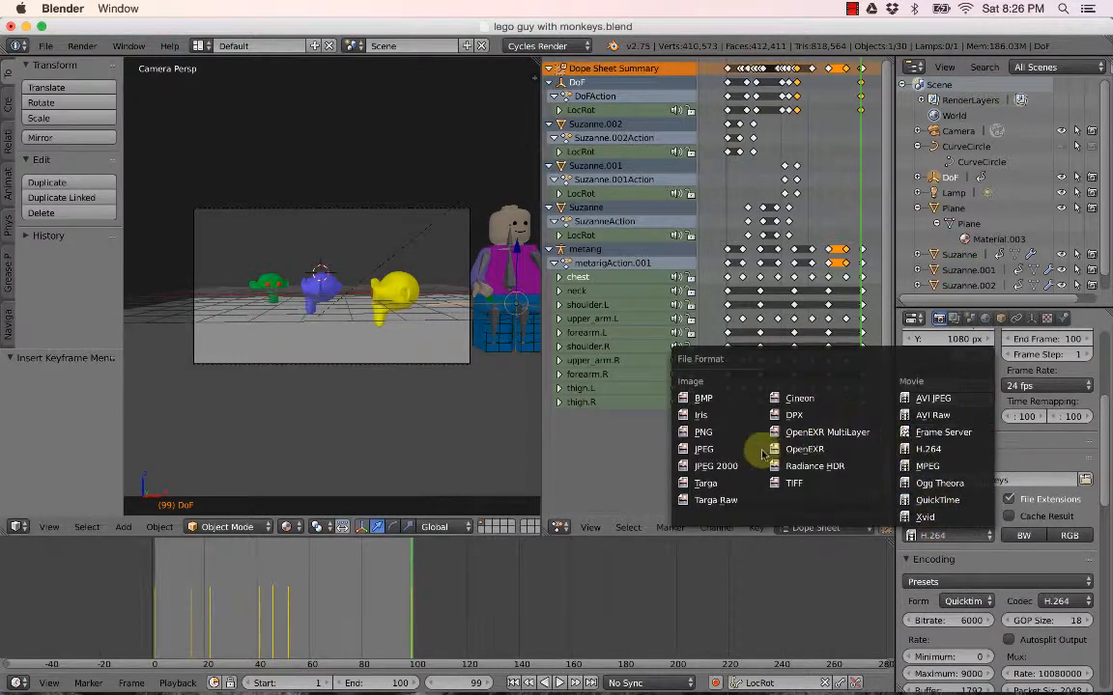
pyautogui.click(718, 433)
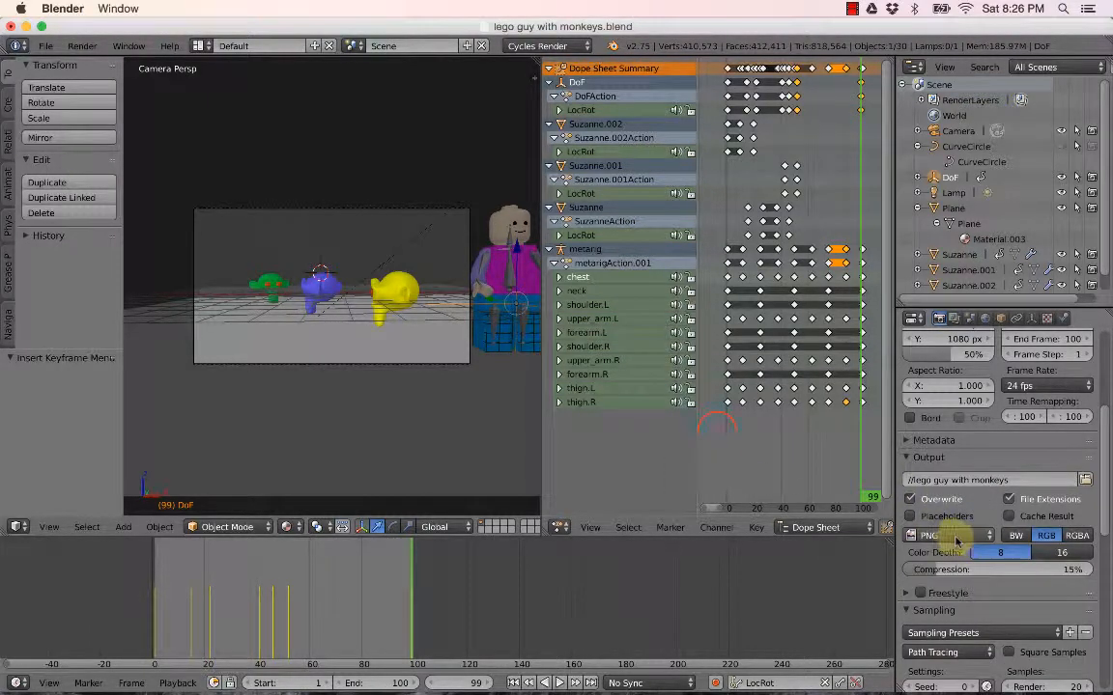
pyautogui.click(942, 536)
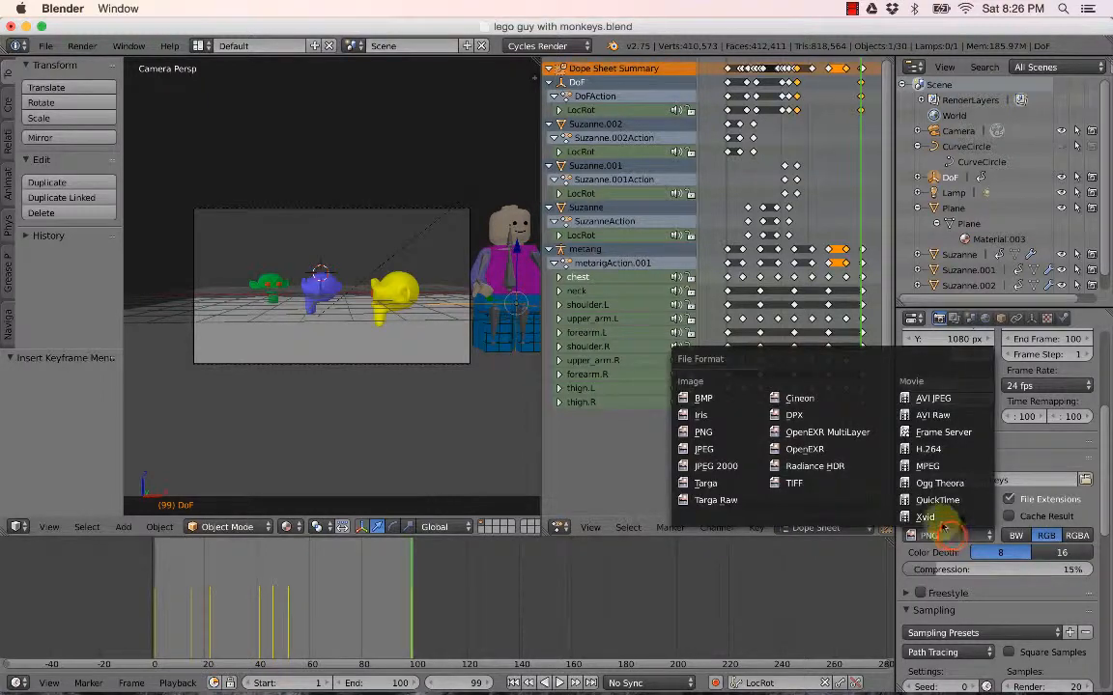
pyautogui.click(936, 500)
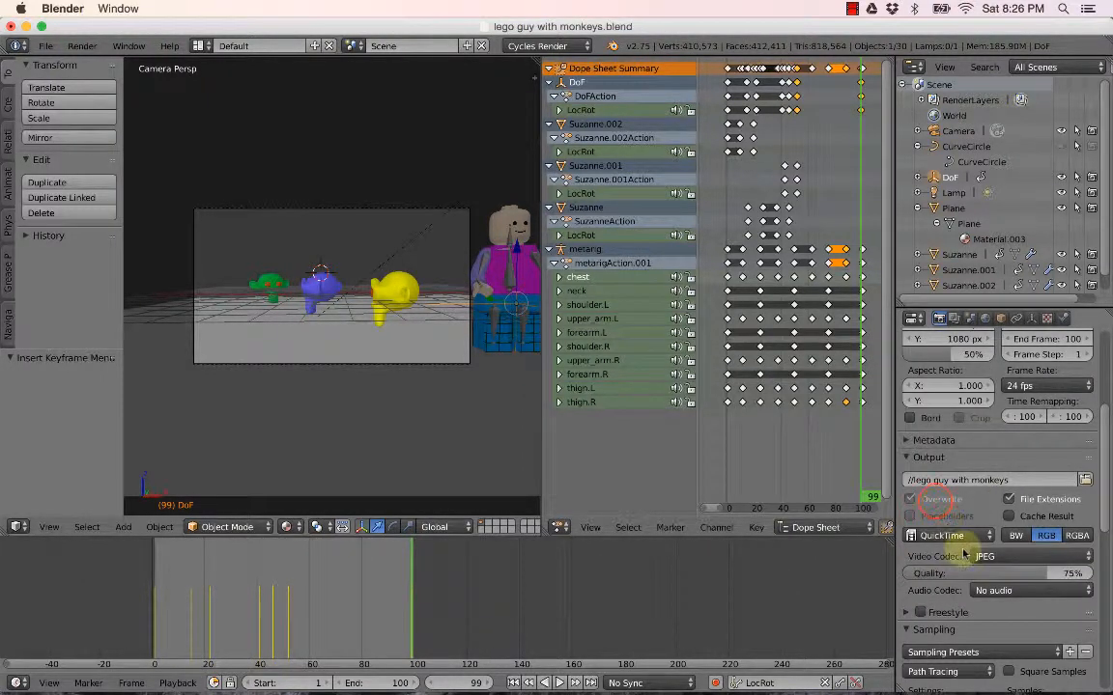
pyautogui.scroll(-2, 954, 552)
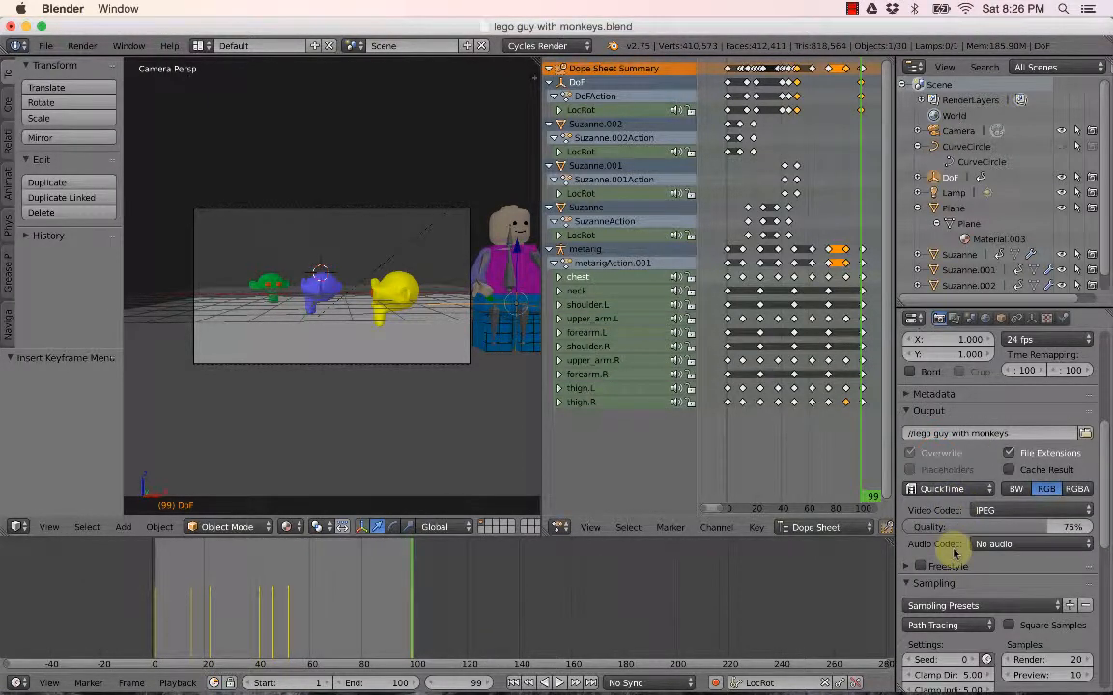
pyautogui.click(943, 489)
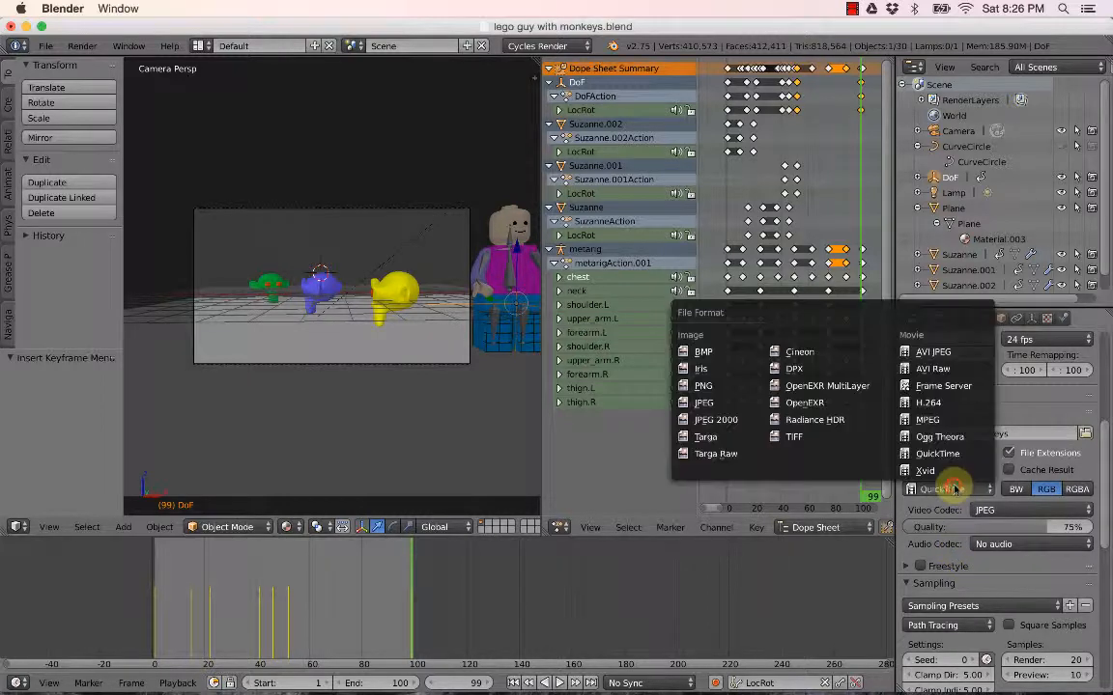
pyautogui.click(927, 404)
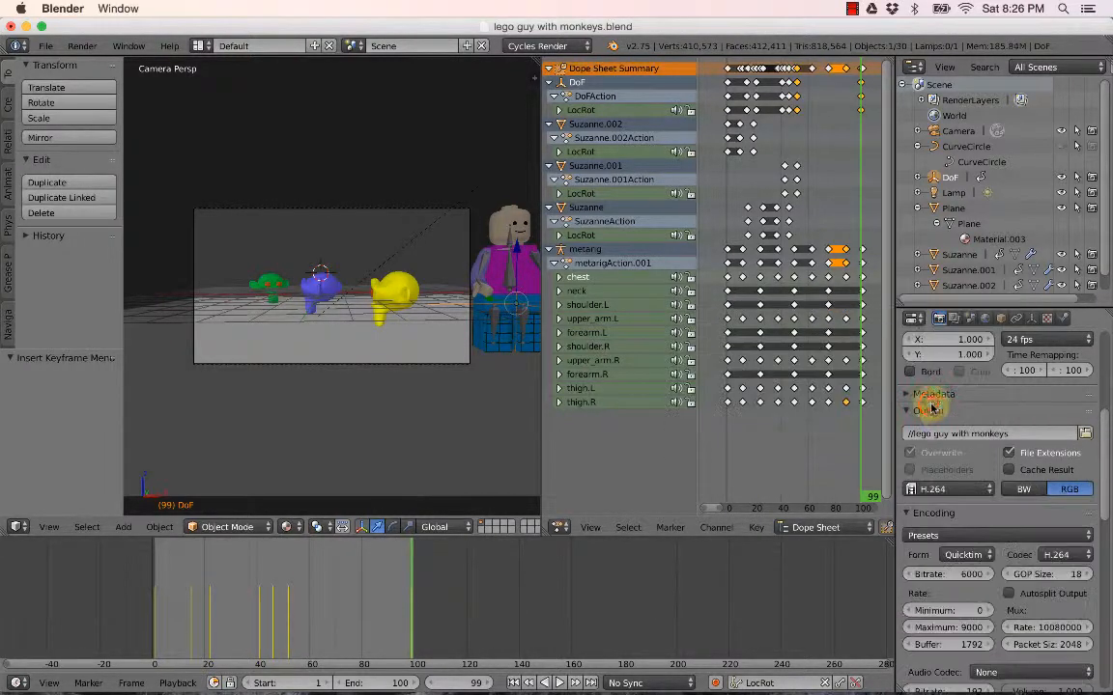
# Expand the render encoding settings and choose Quicktime as the container format.
pyautogui.click(925, 513)
pyautogui.click(925, 514)
pyautogui.click(924, 514)
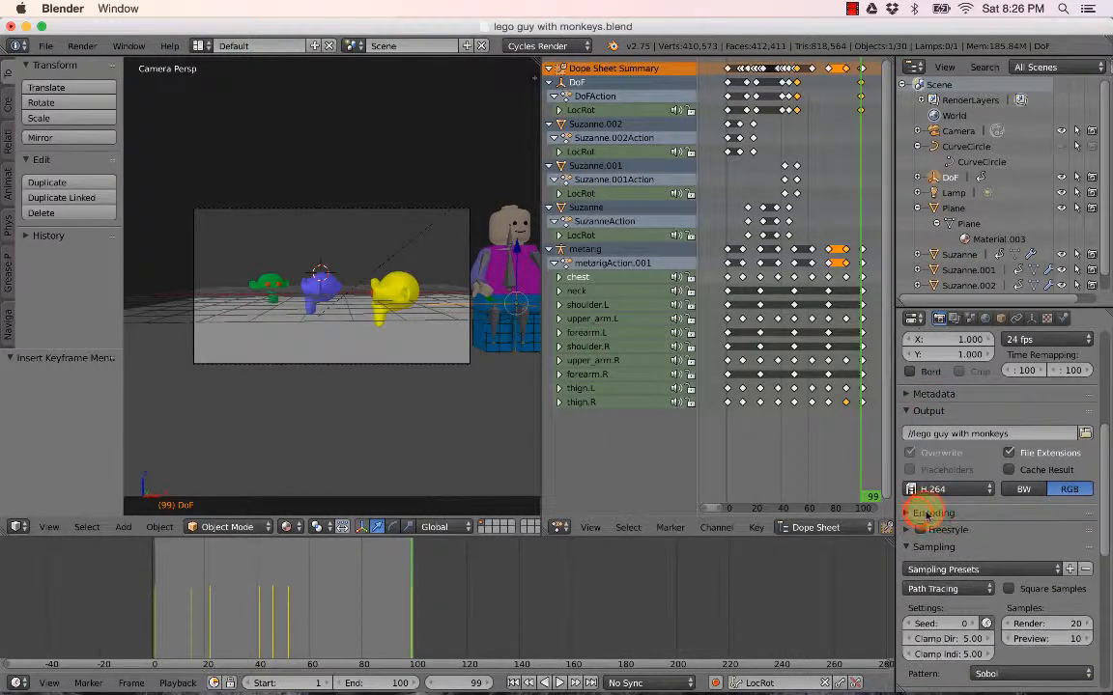
pyautogui.click(926, 514)
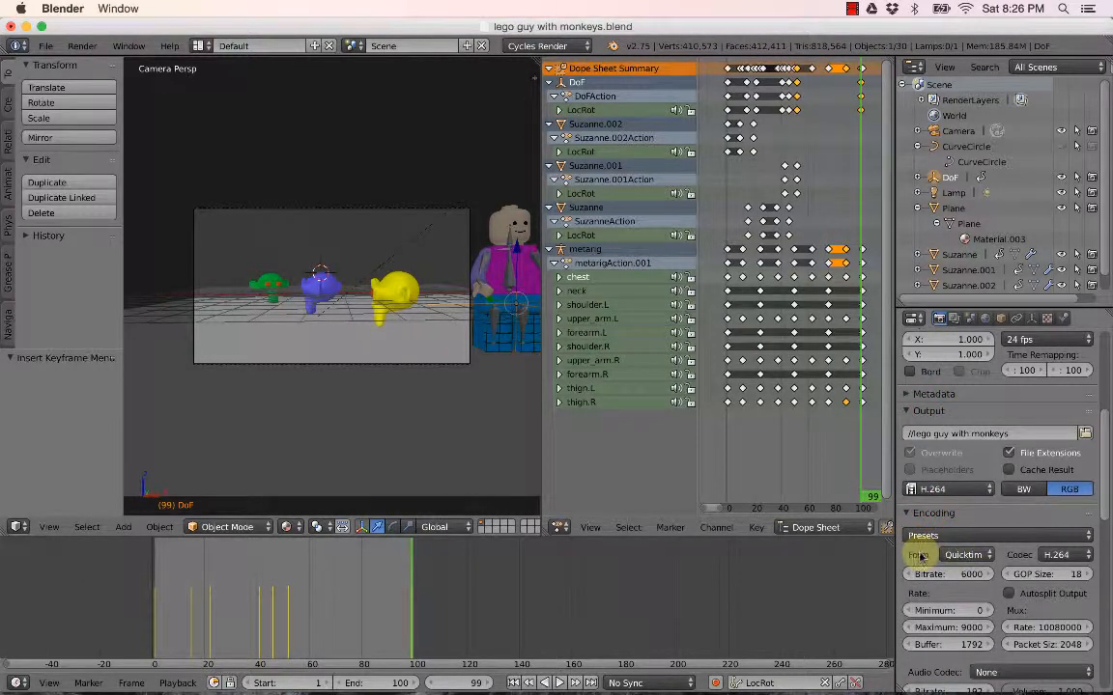
pyautogui.click(961, 554)
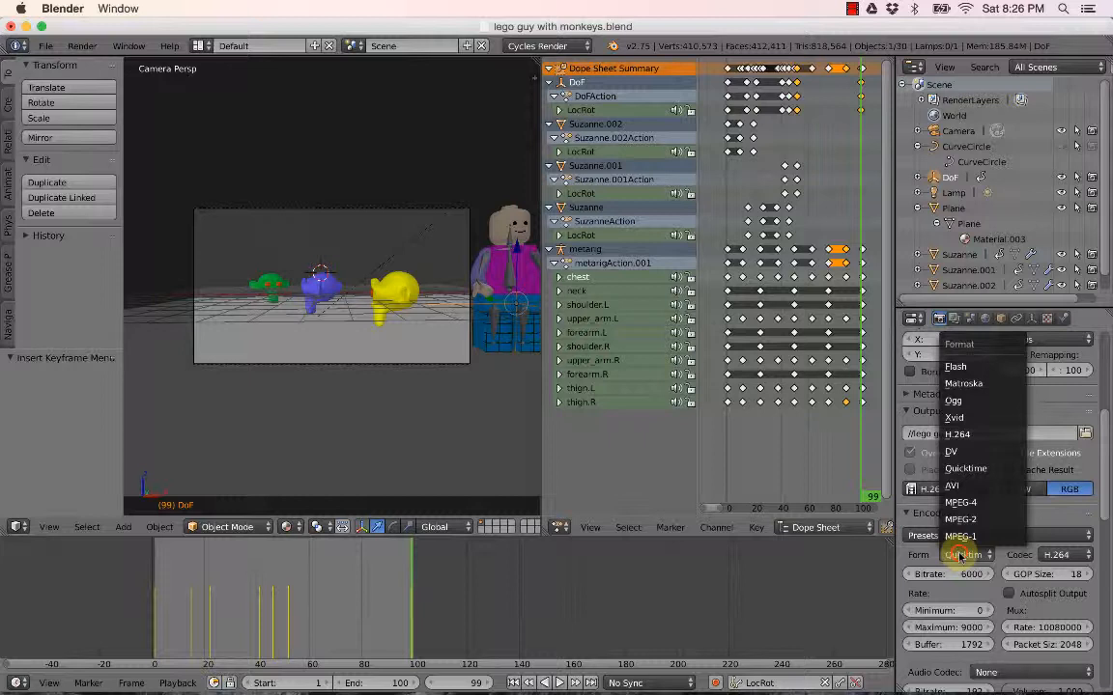
pyautogui.click(970, 469)
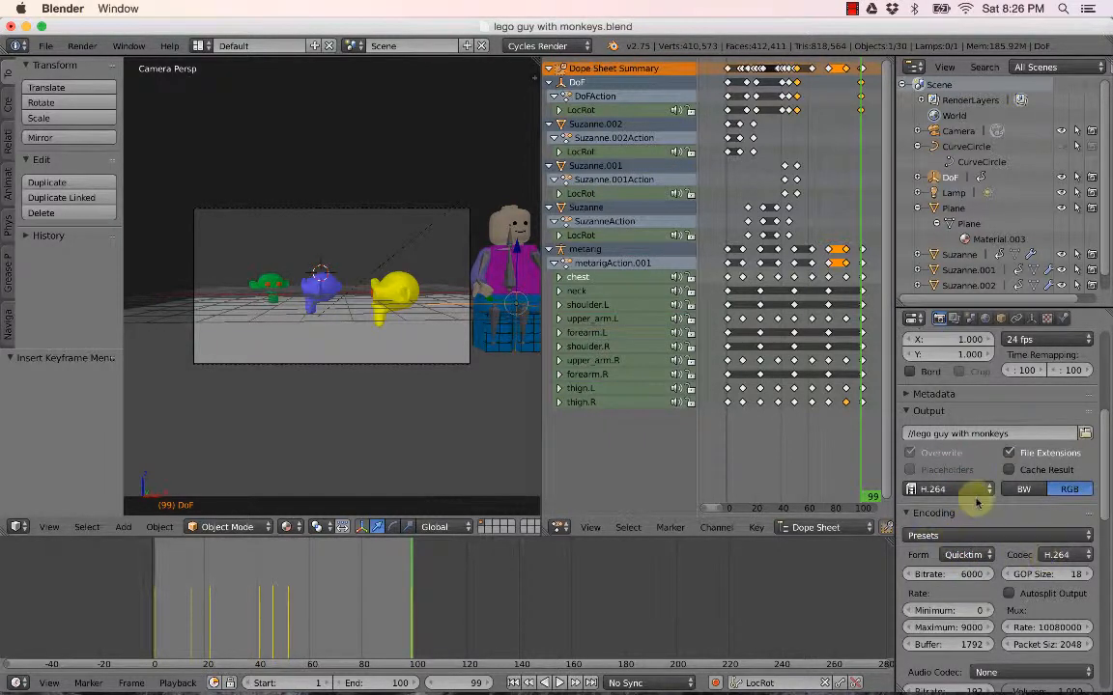
# Render the full animation to the output movie file.
pyautogui.scroll(8, 978, 500)
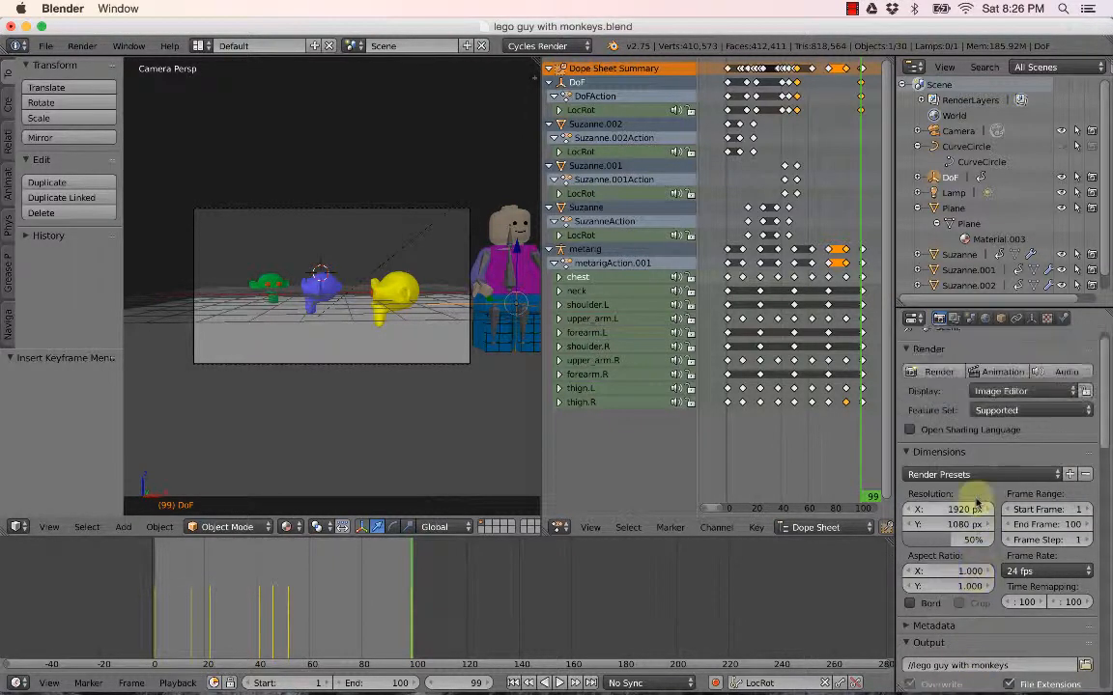
pyautogui.click(987, 388)
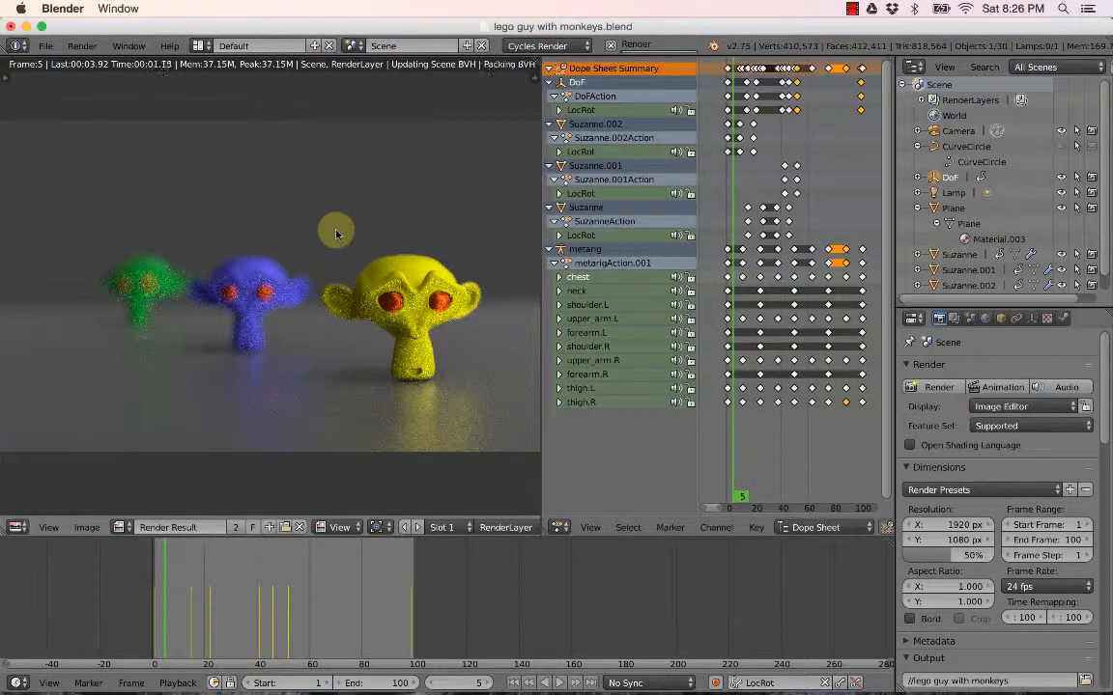
pyautogui.click(850, 9)
pyautogui.click(898, 41)
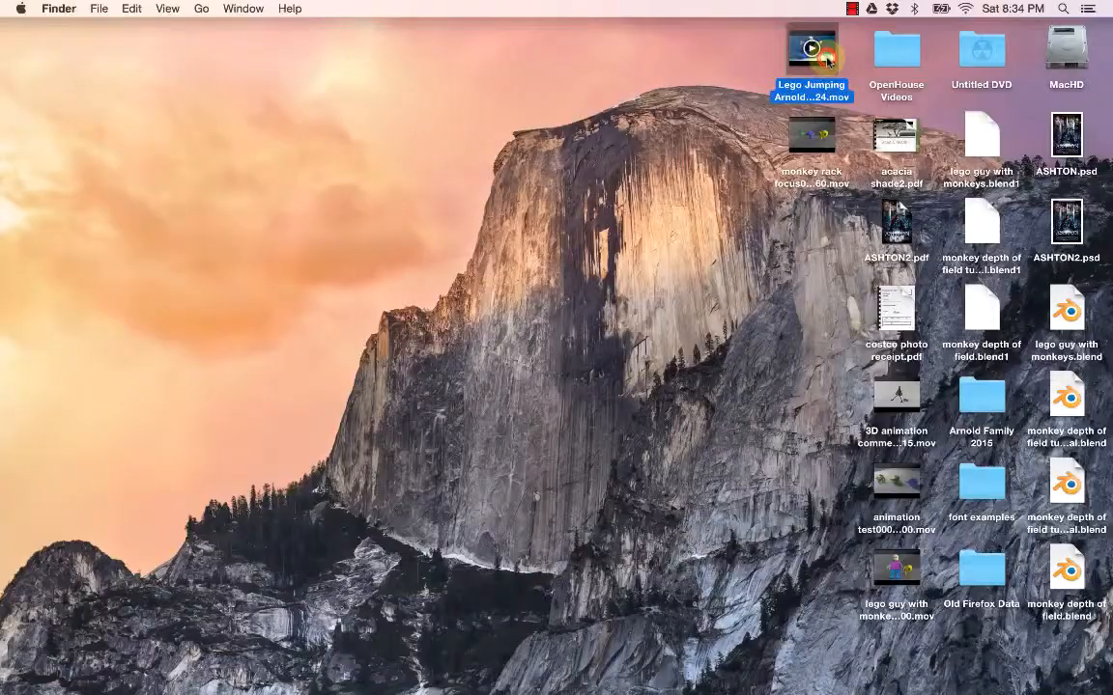
pyautogui.doubleClick(815, 50)
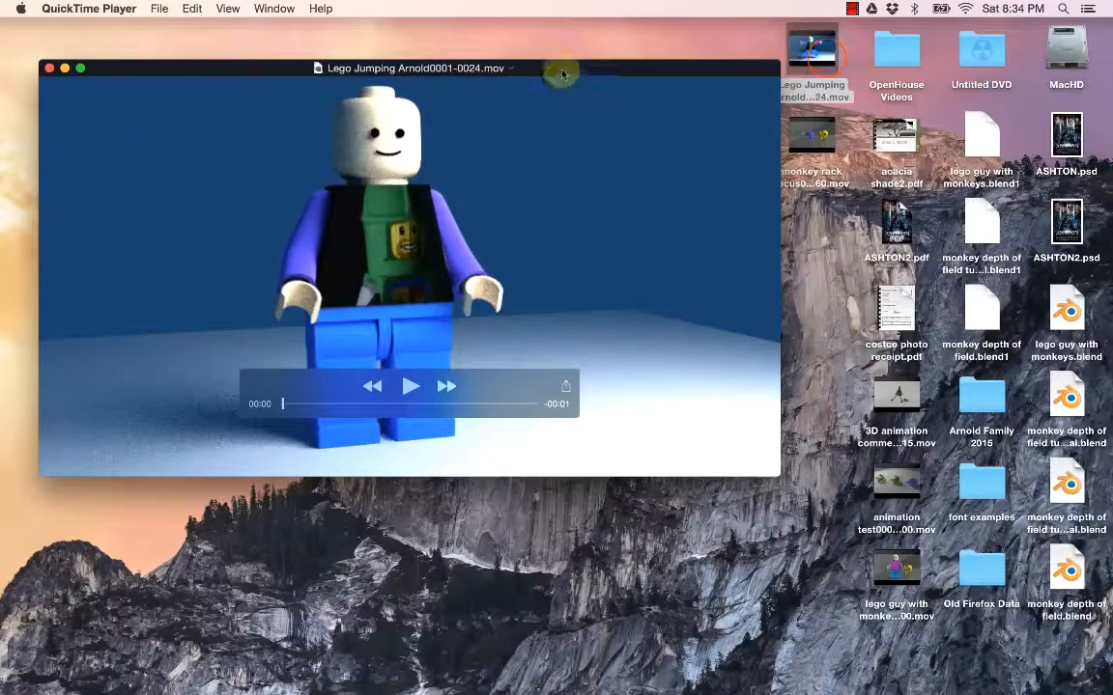
pyautogui.moveTo(561, 70); pyautogui.dragTo(555, 88)
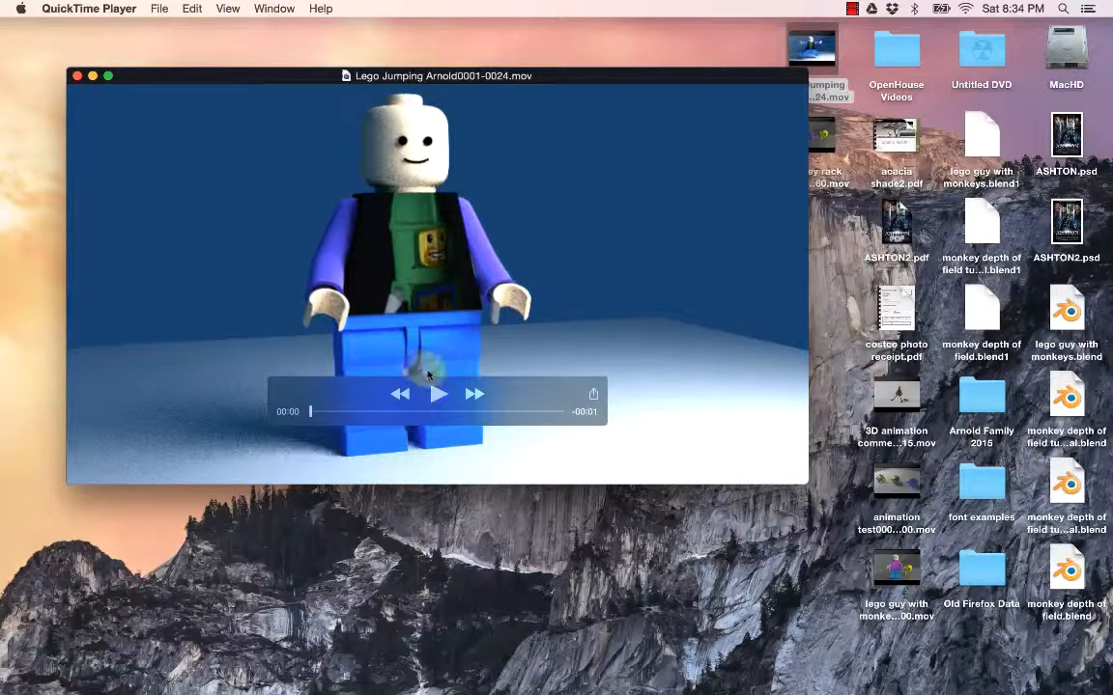
pyautogui.click(76, 76)
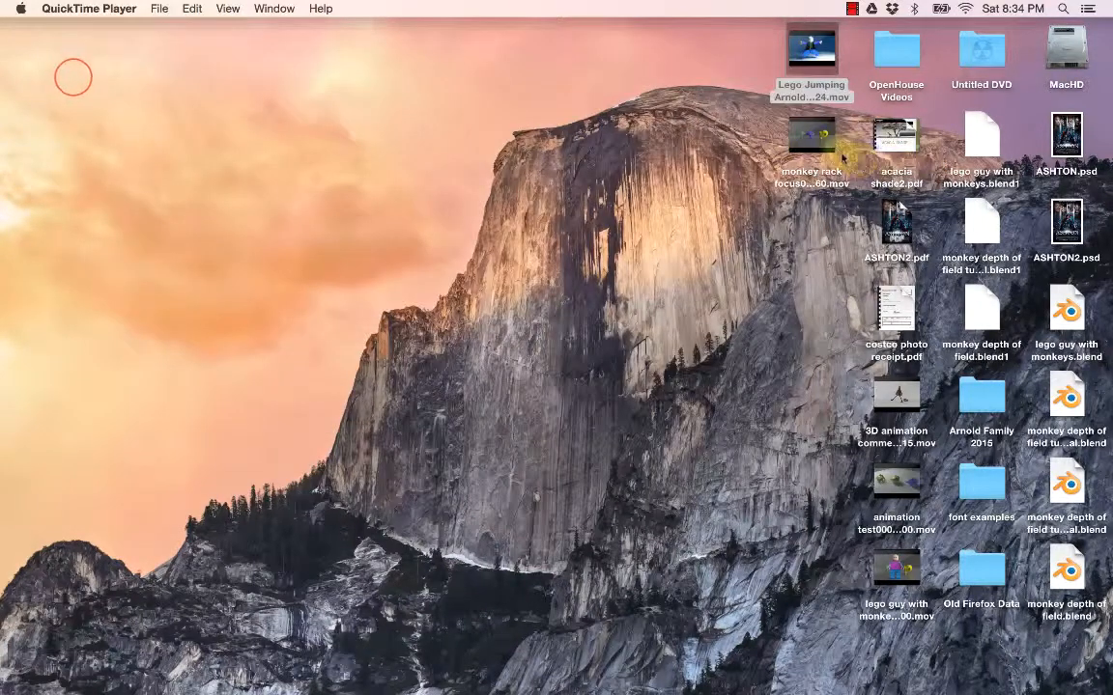
# Open the rendered movie "lego guy with monkeys0001-0100.mov" from the Desktop in QuickTime Player and play it through.
pyautogui.doubleClick(898, 572)
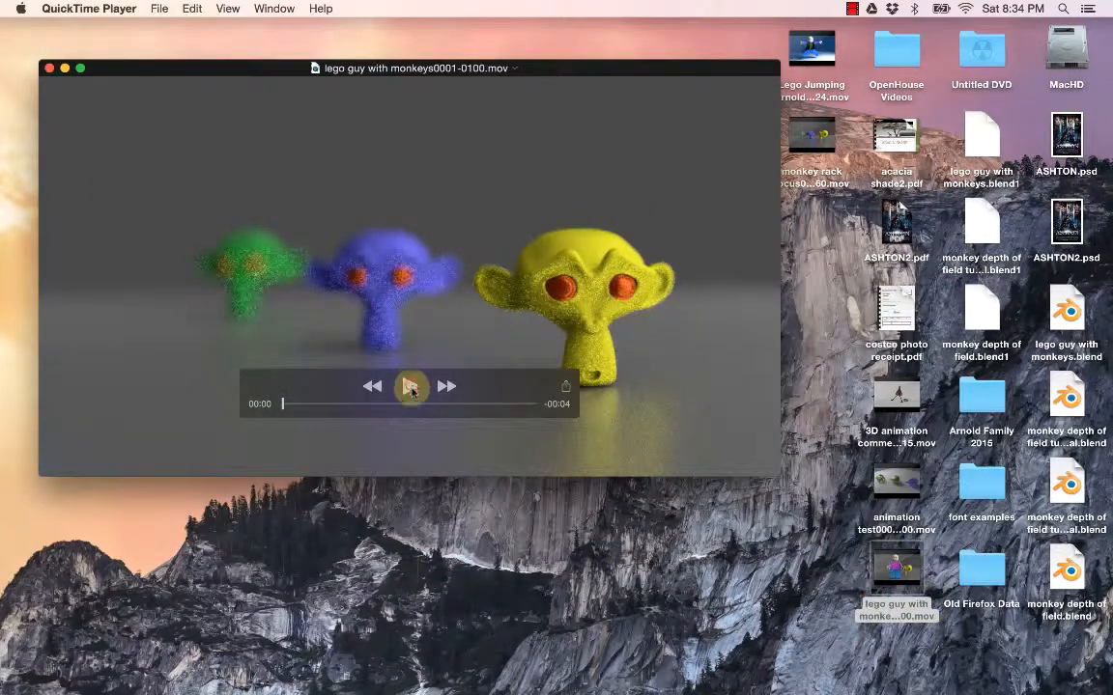
pyautogui.click(410, 387)
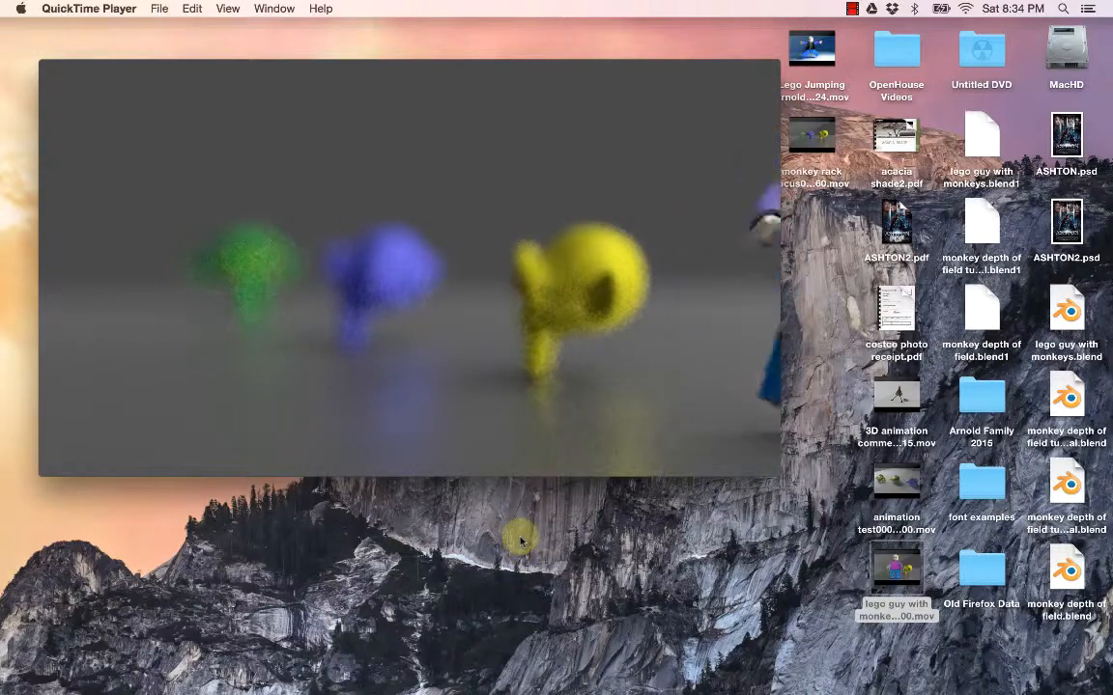
pyautogui.moveTo(386, 438)
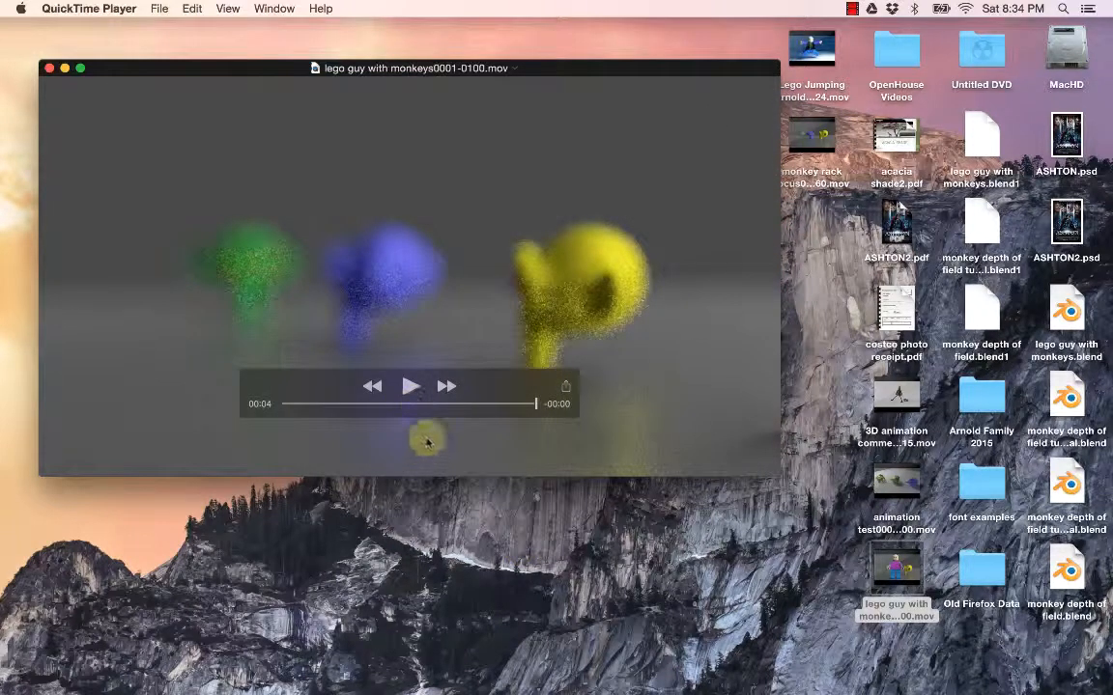
# Turn on looping for the rendered movie and play it in full screen.
pyautogui.click(227, 9)
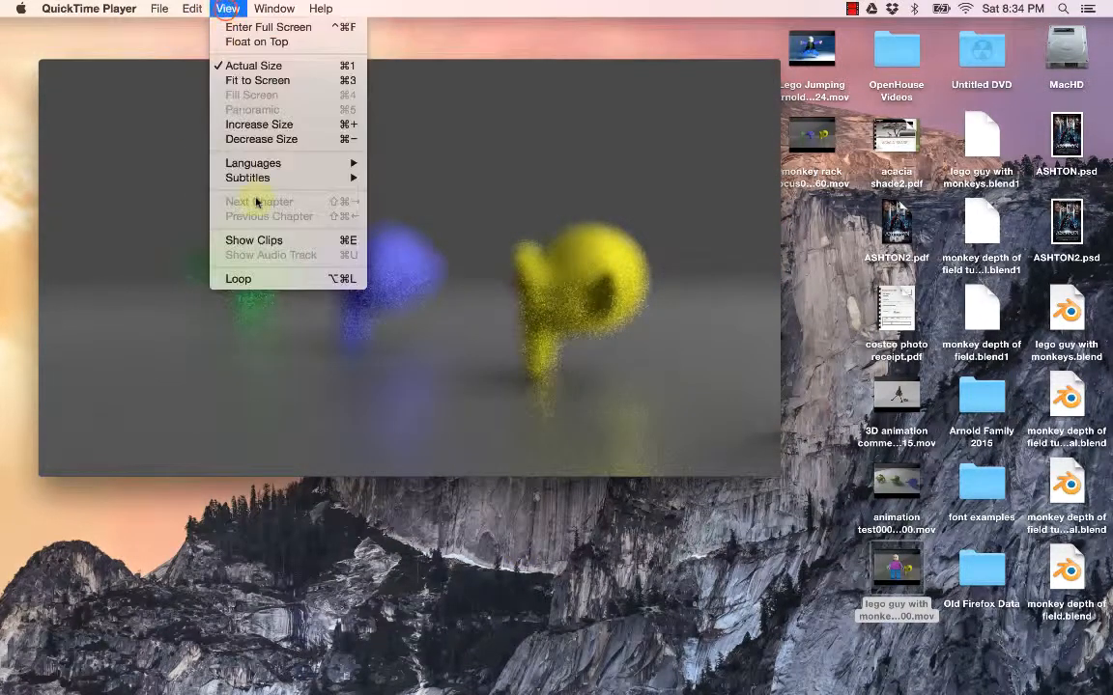
pyautogui.click(239, 279)
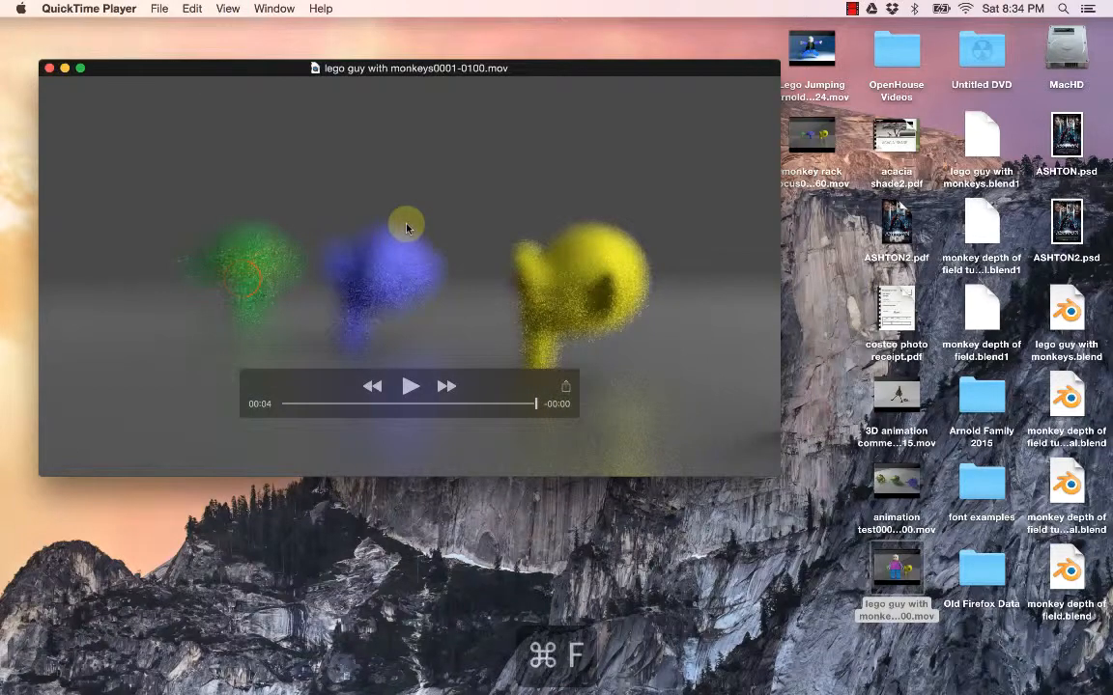
pyautogui.press('super+f')
pyautogui.press('space')
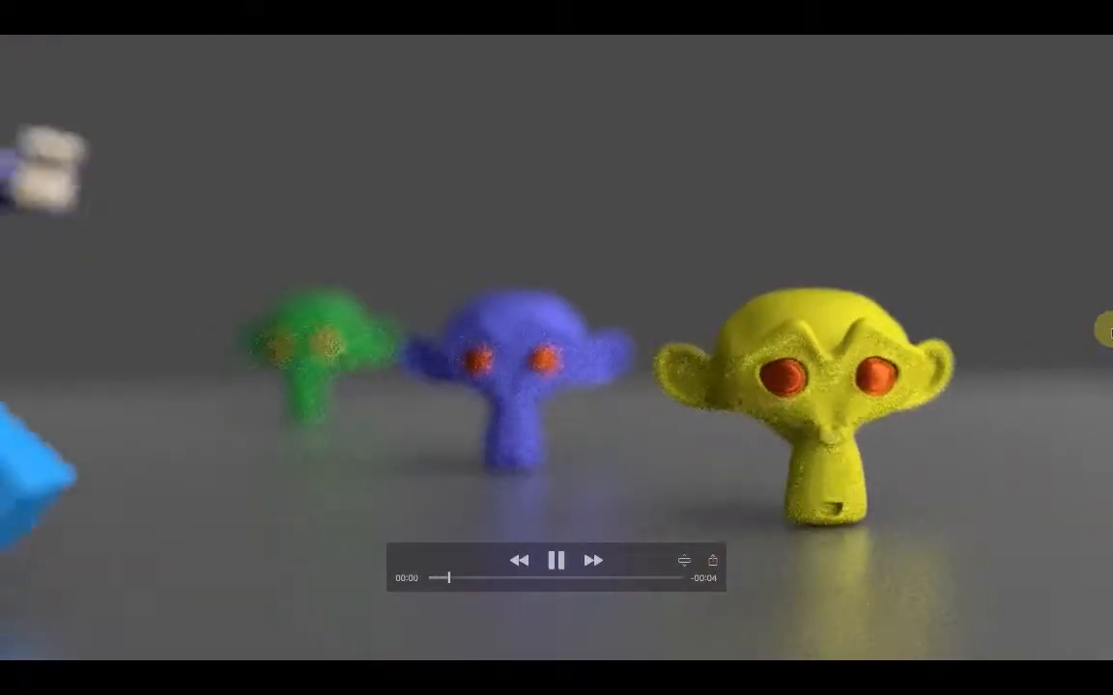